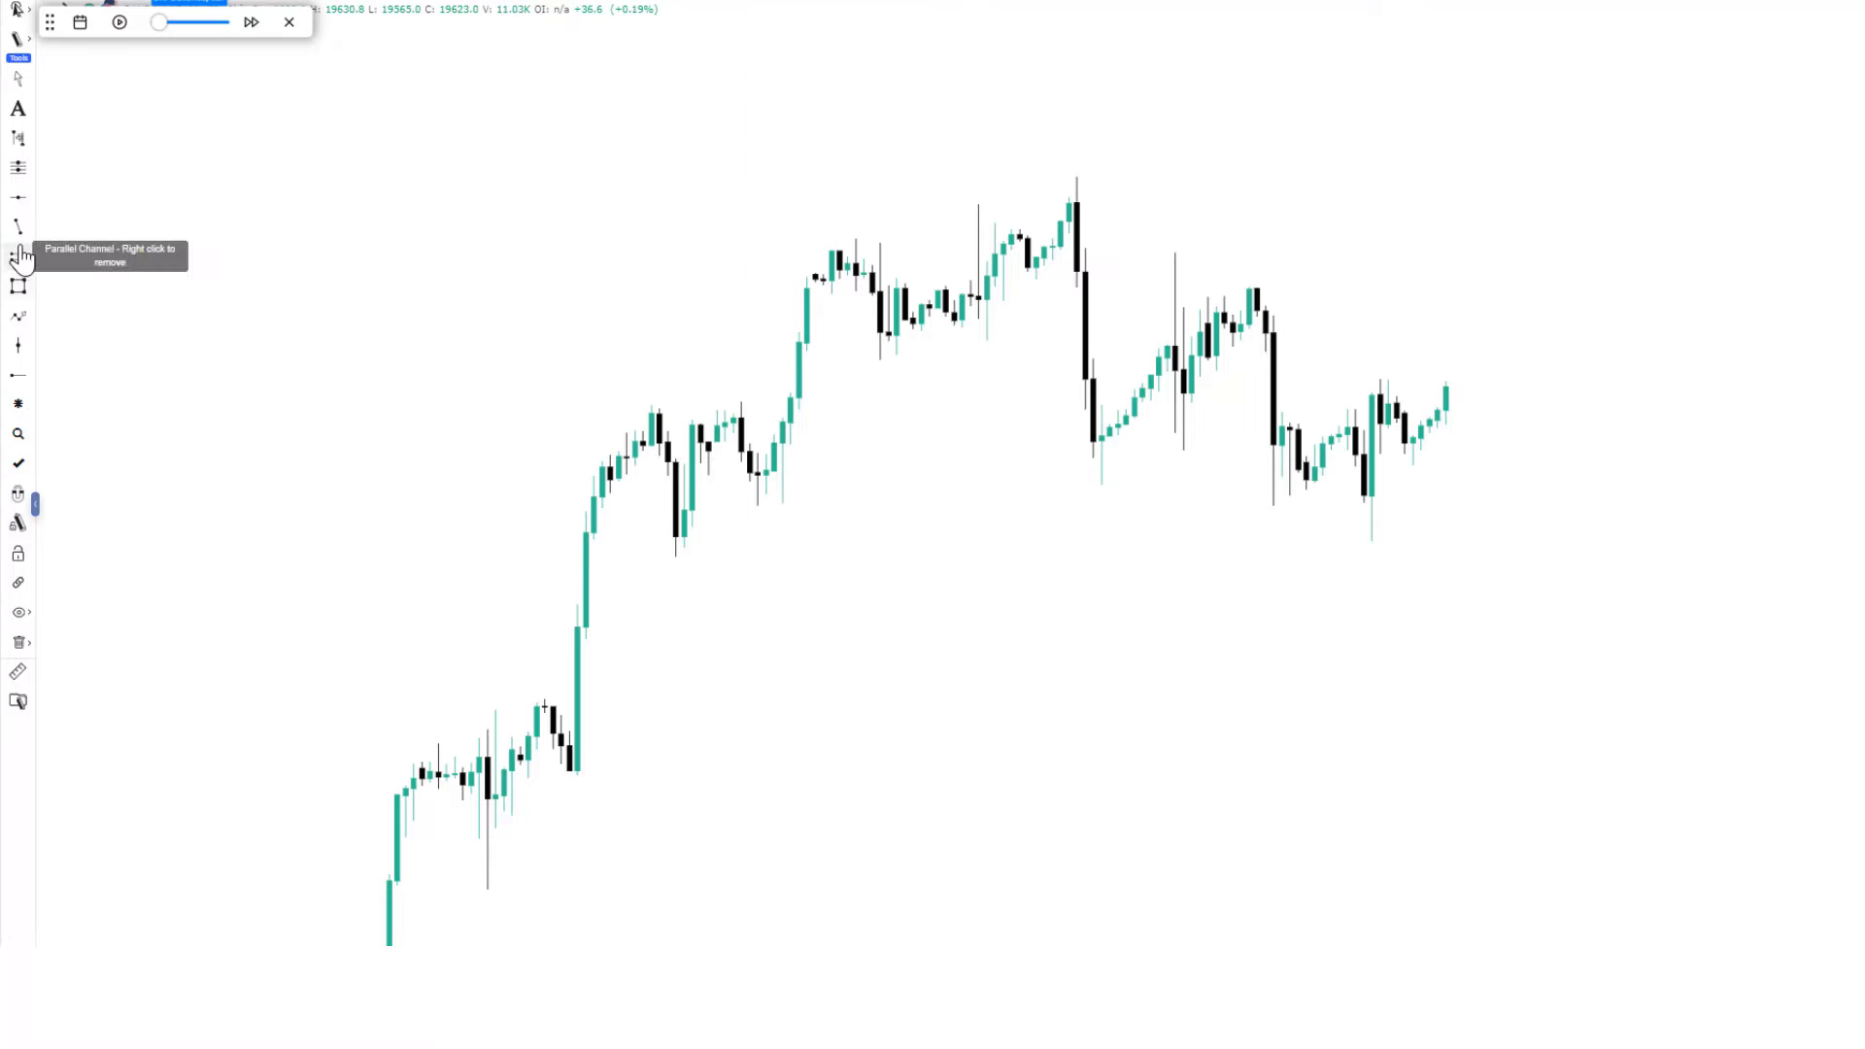
Draw a BOS line across the broken high.
left_click(642, 390)
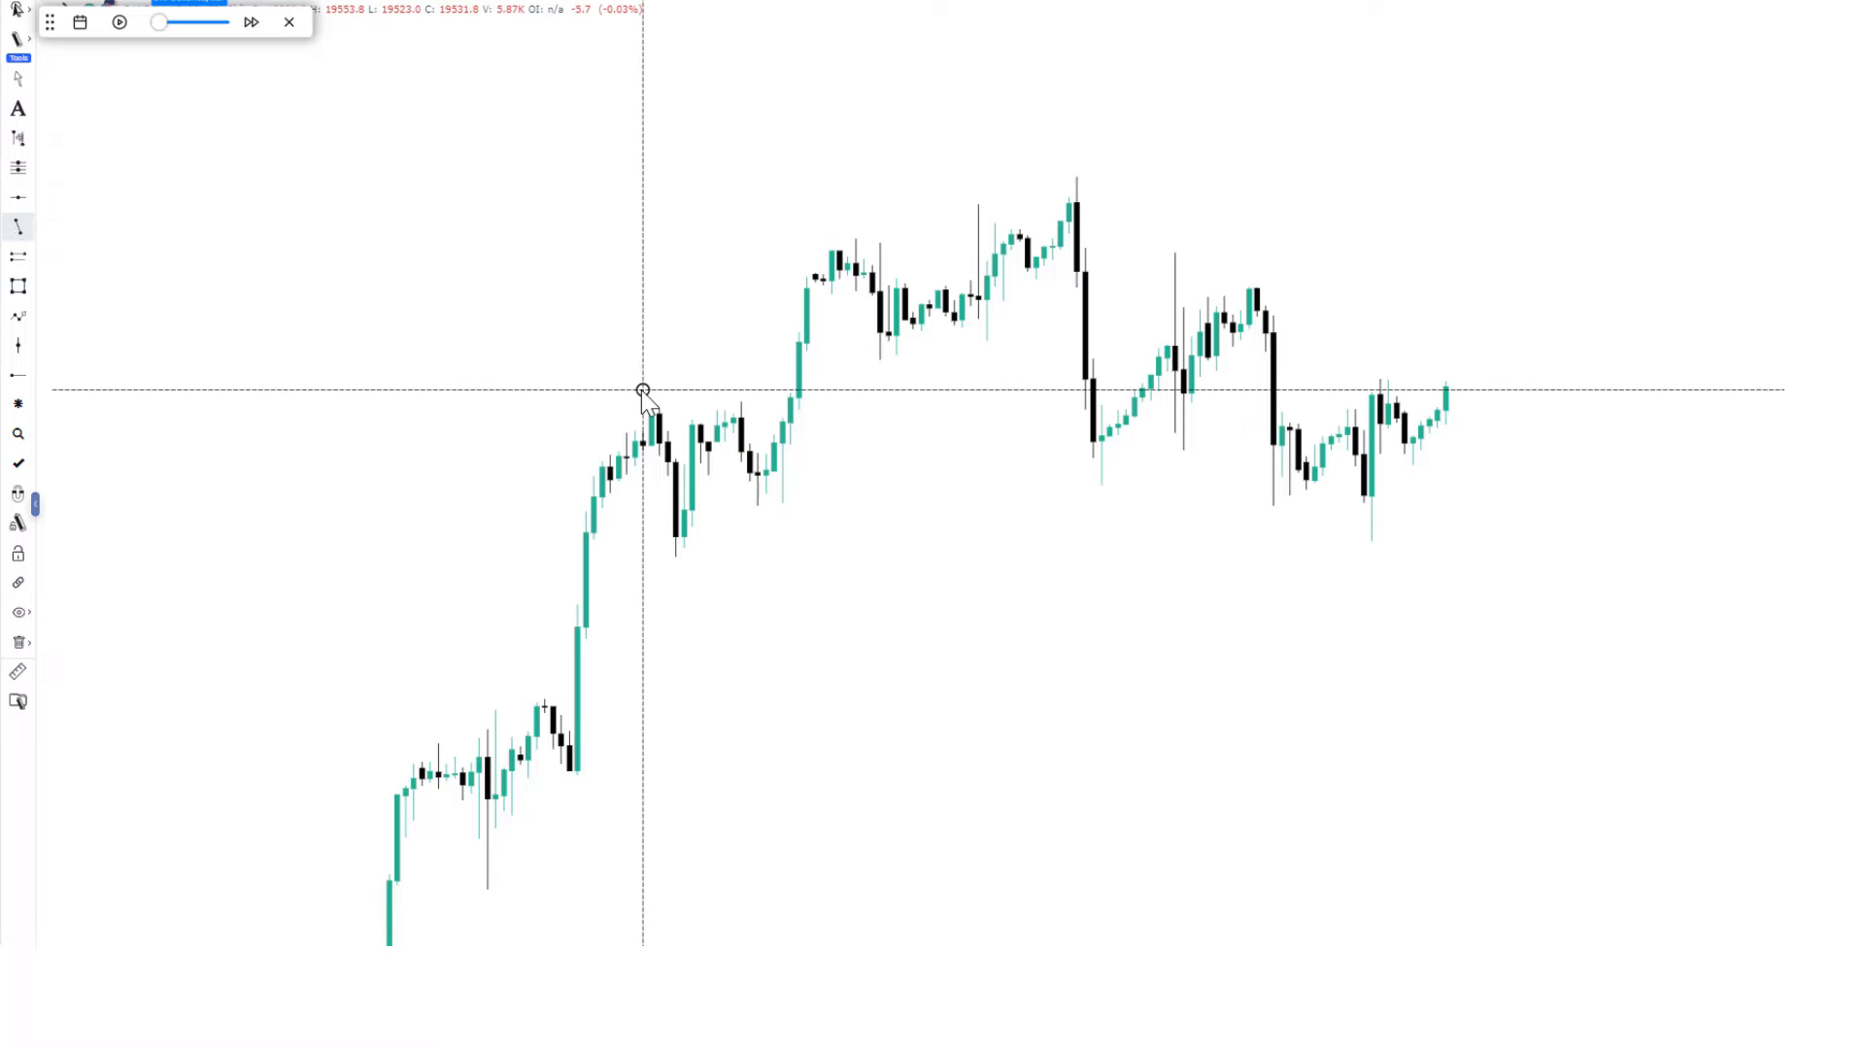
left_click(789, 387)
left_click(860, 447)
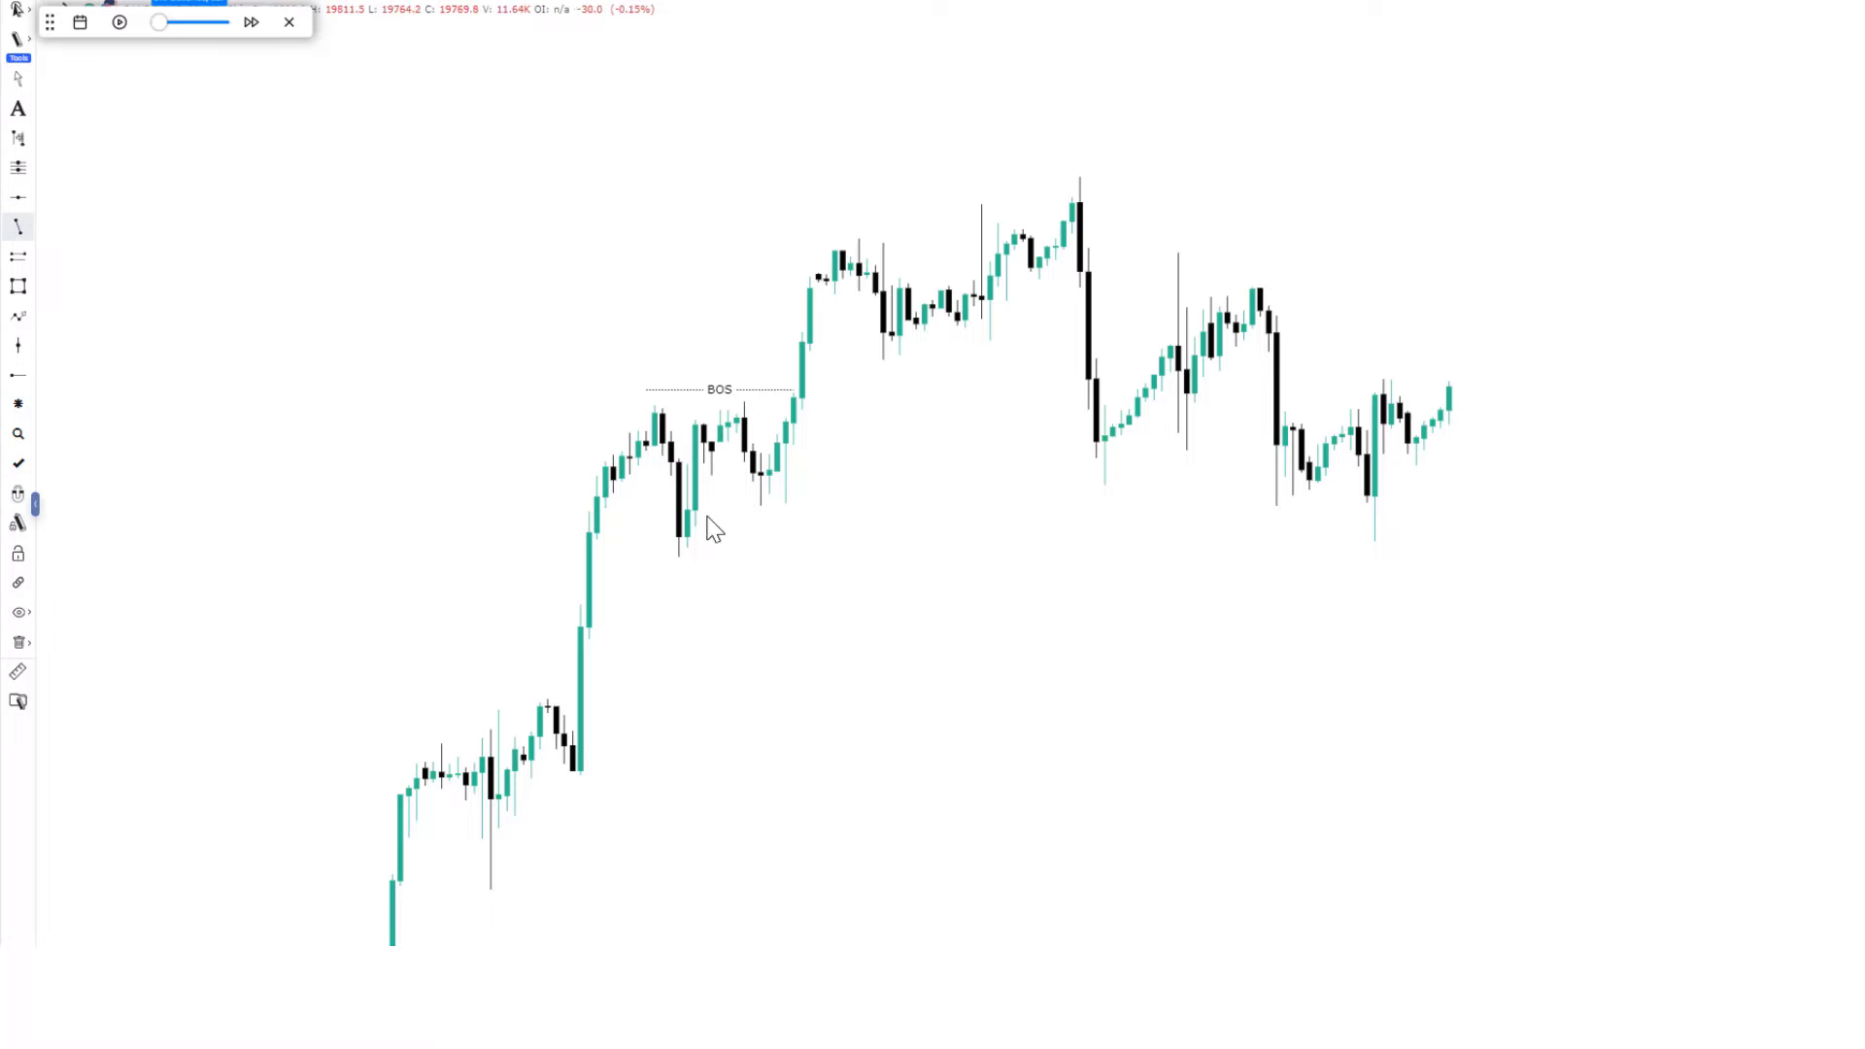
Draw a short horizontal line under the pullback low and select it.
left_click(703, 481)
left_click(760, 485)
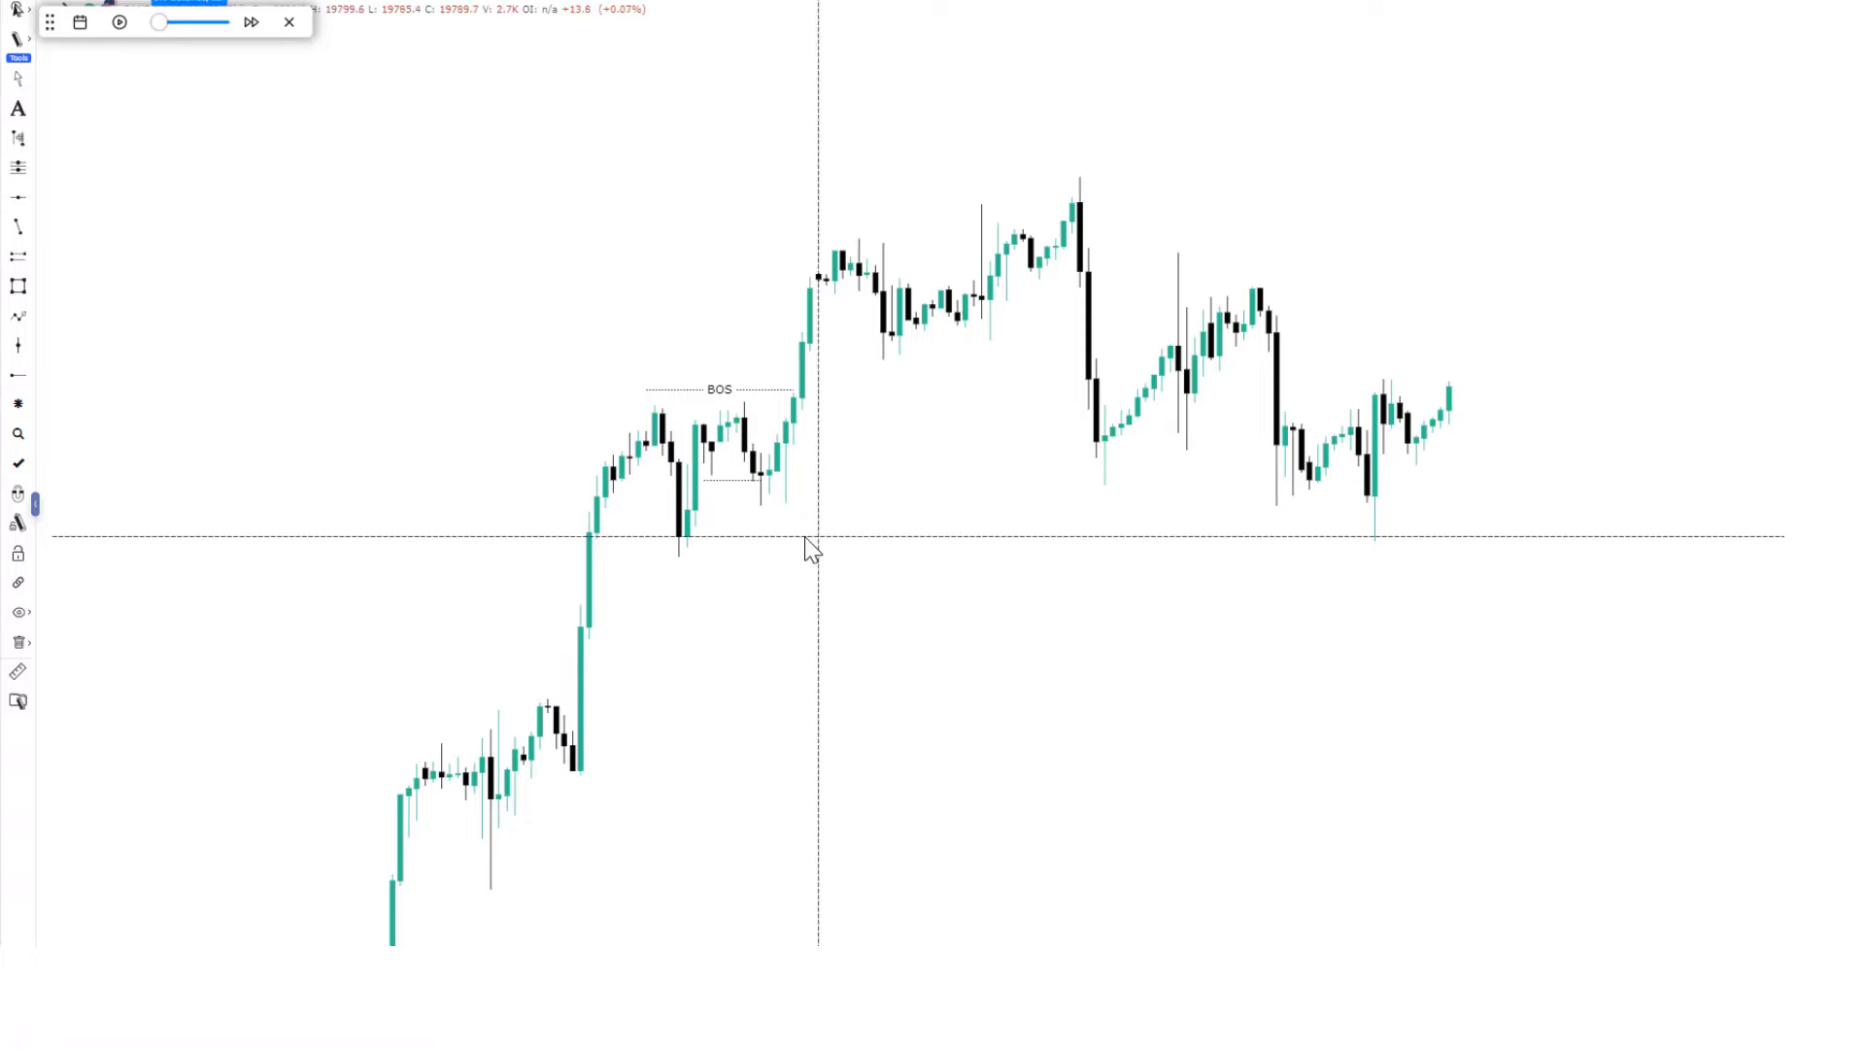
scroll(1207, 603, "up", 5)
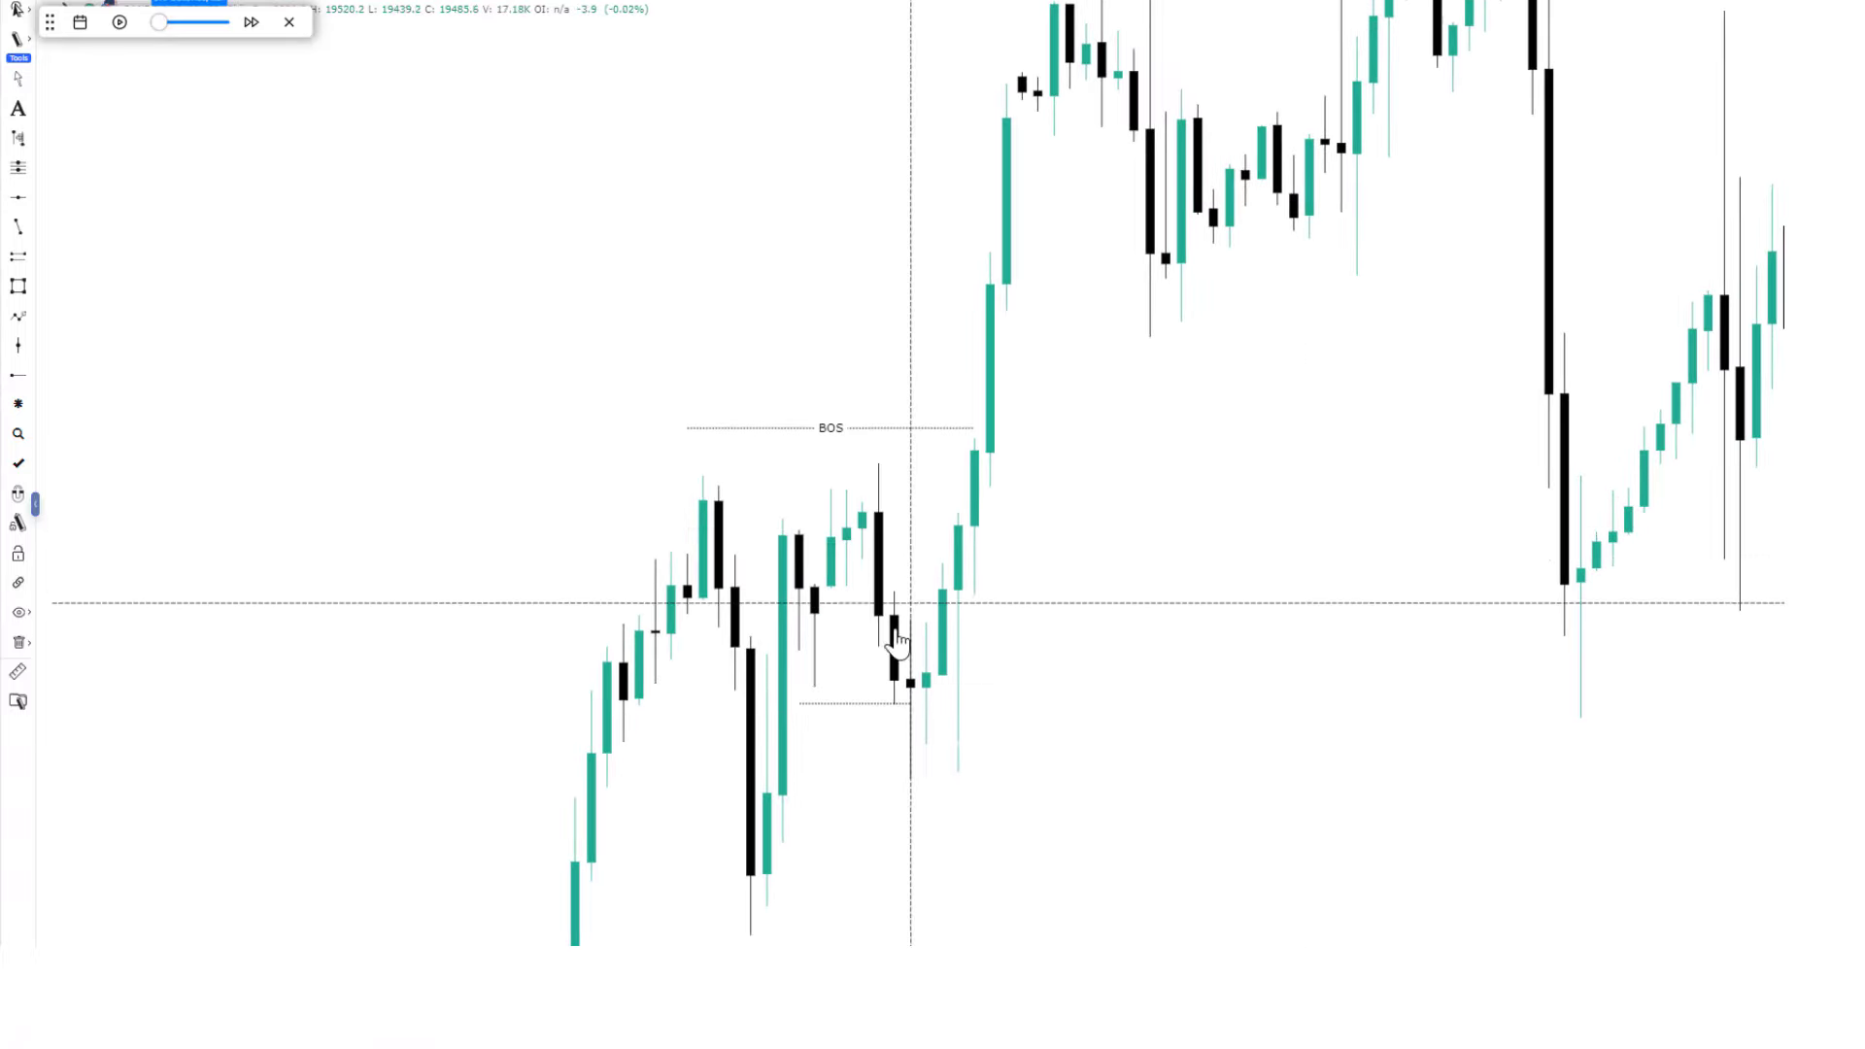
left_click(849, 703)
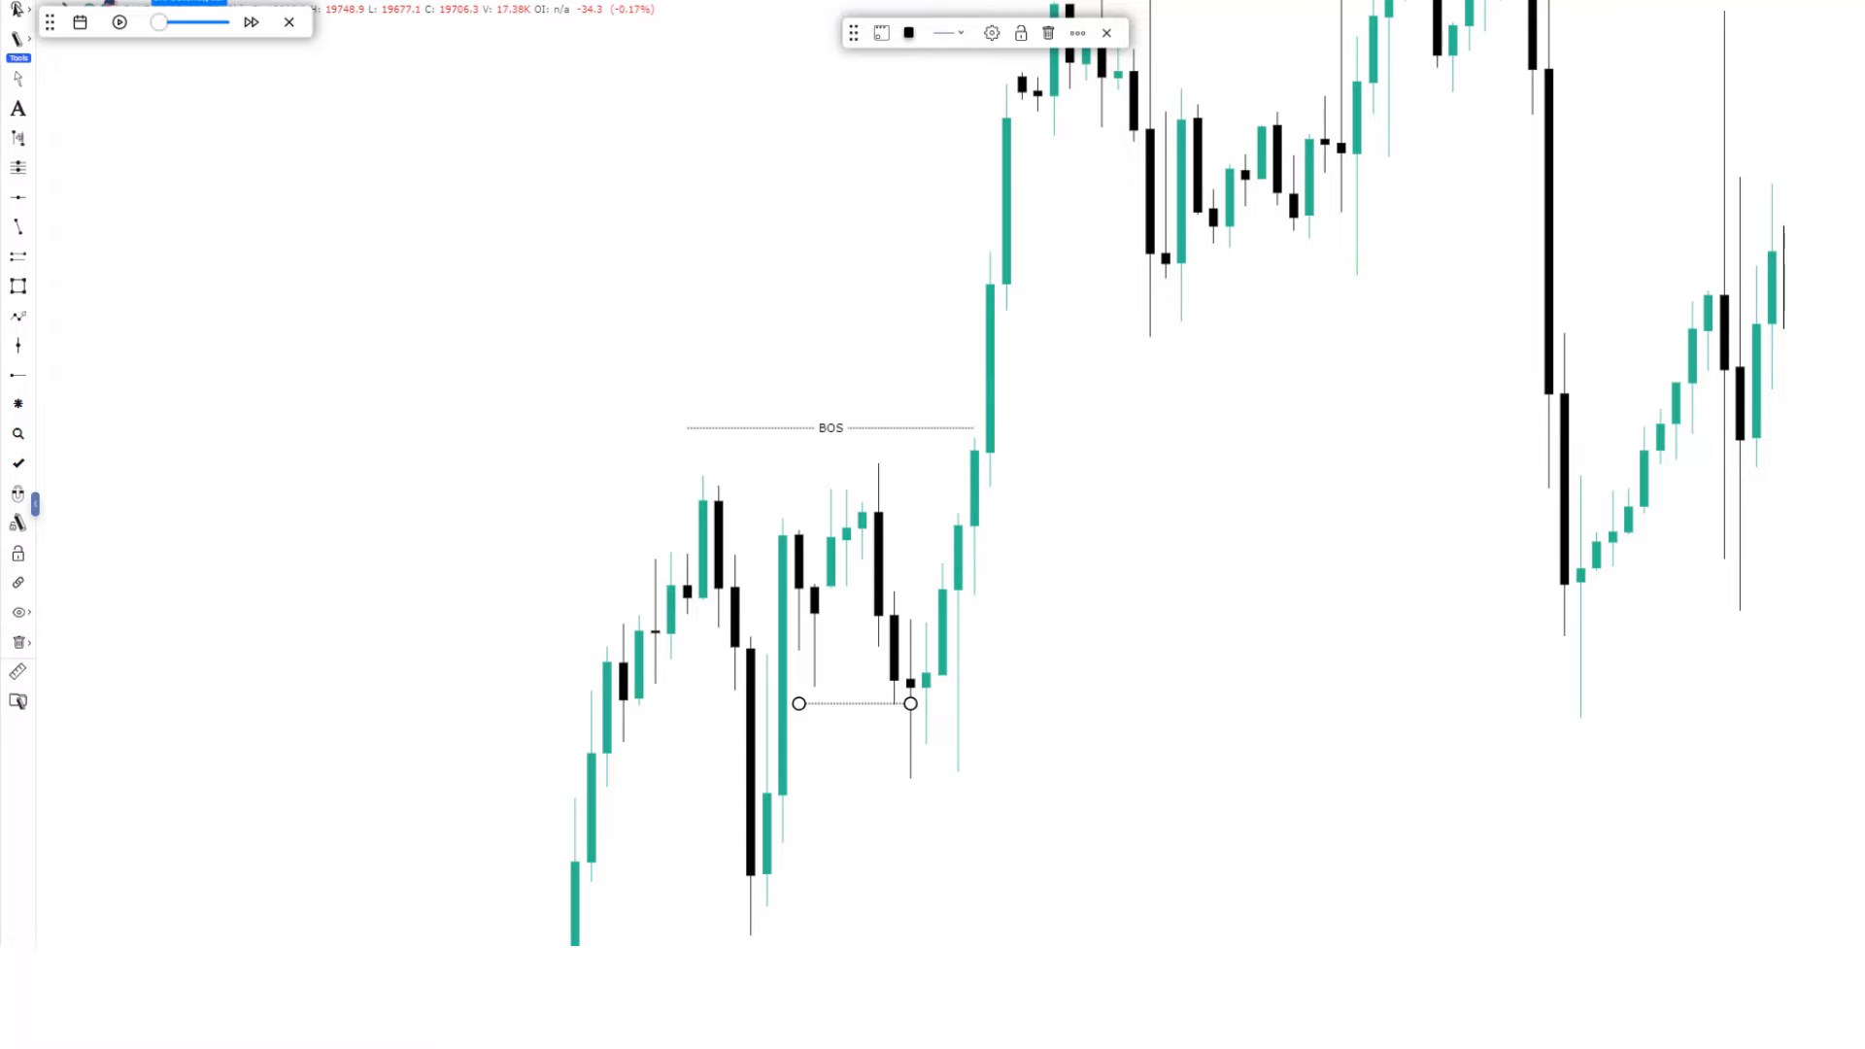
scroll(1262, 340, "down", 5)
Pan and zoom the chart to frame the marked levels and the later candles.
left_click_drag(1345, 243, 1180, 252)
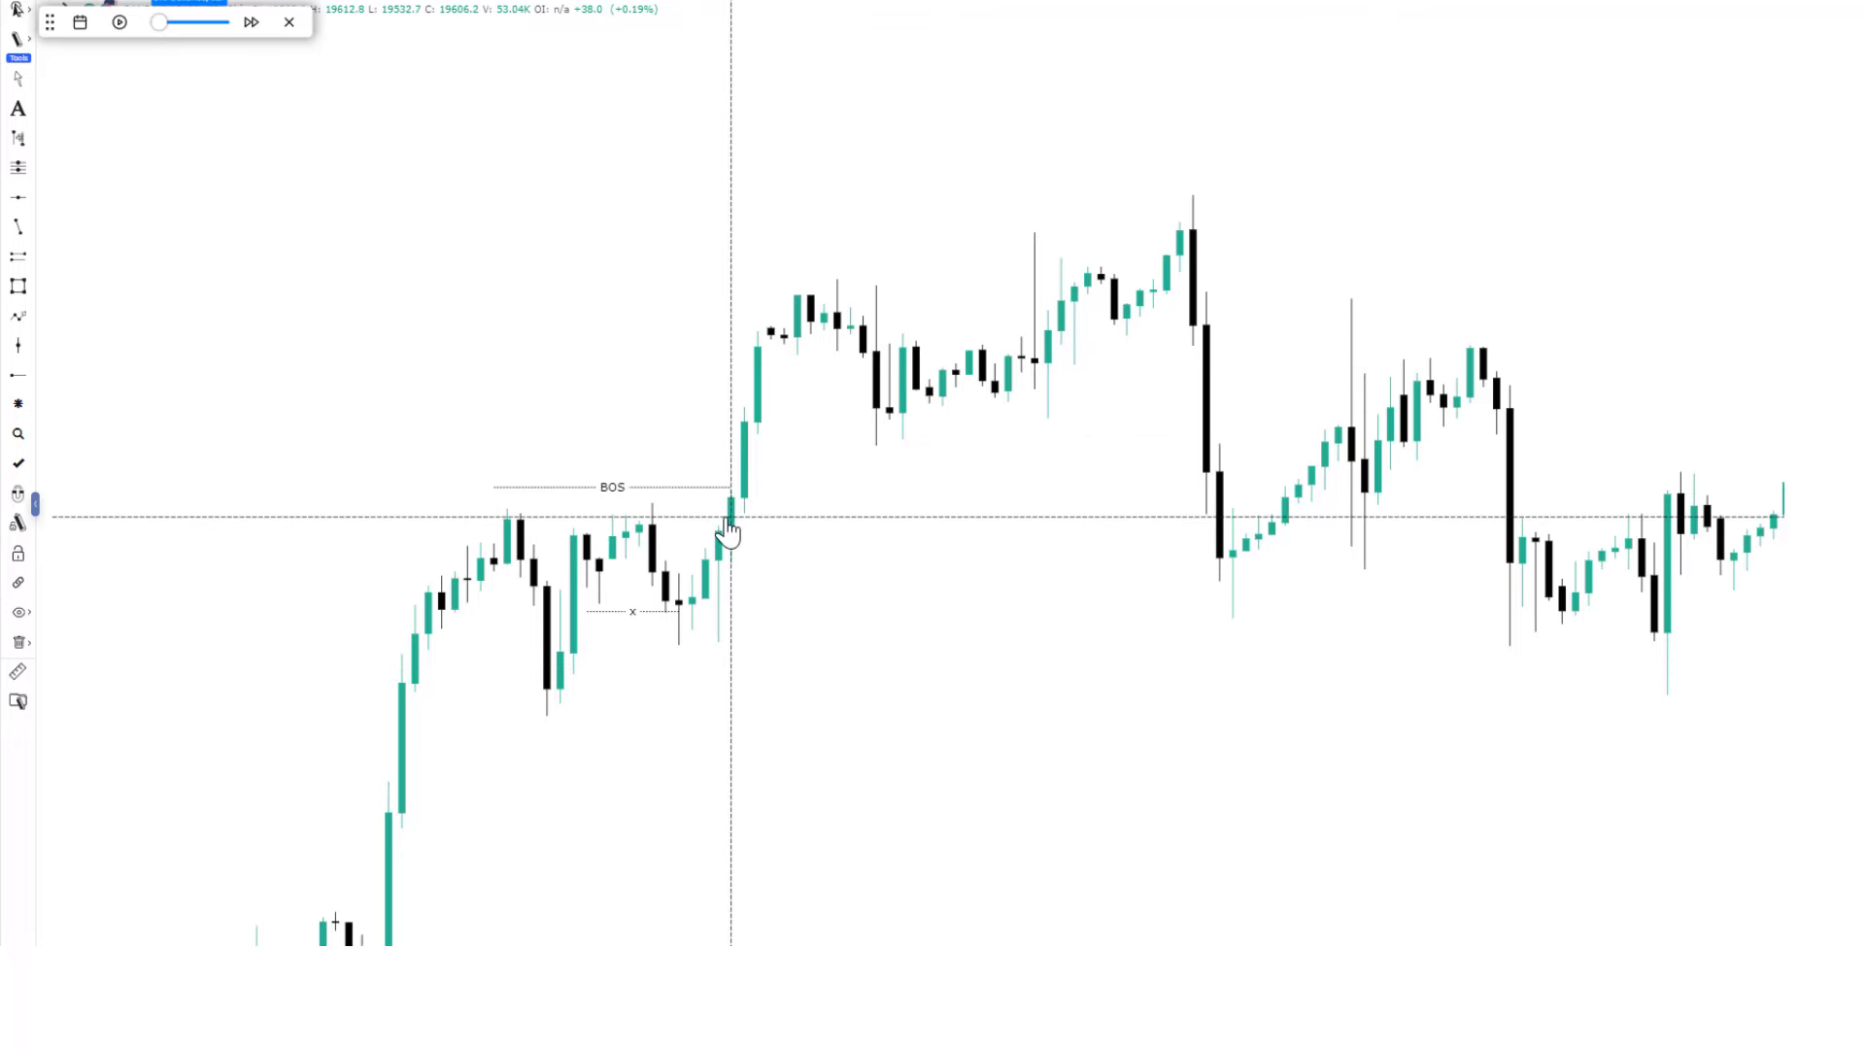
scroll(749, 457, "down", 1)
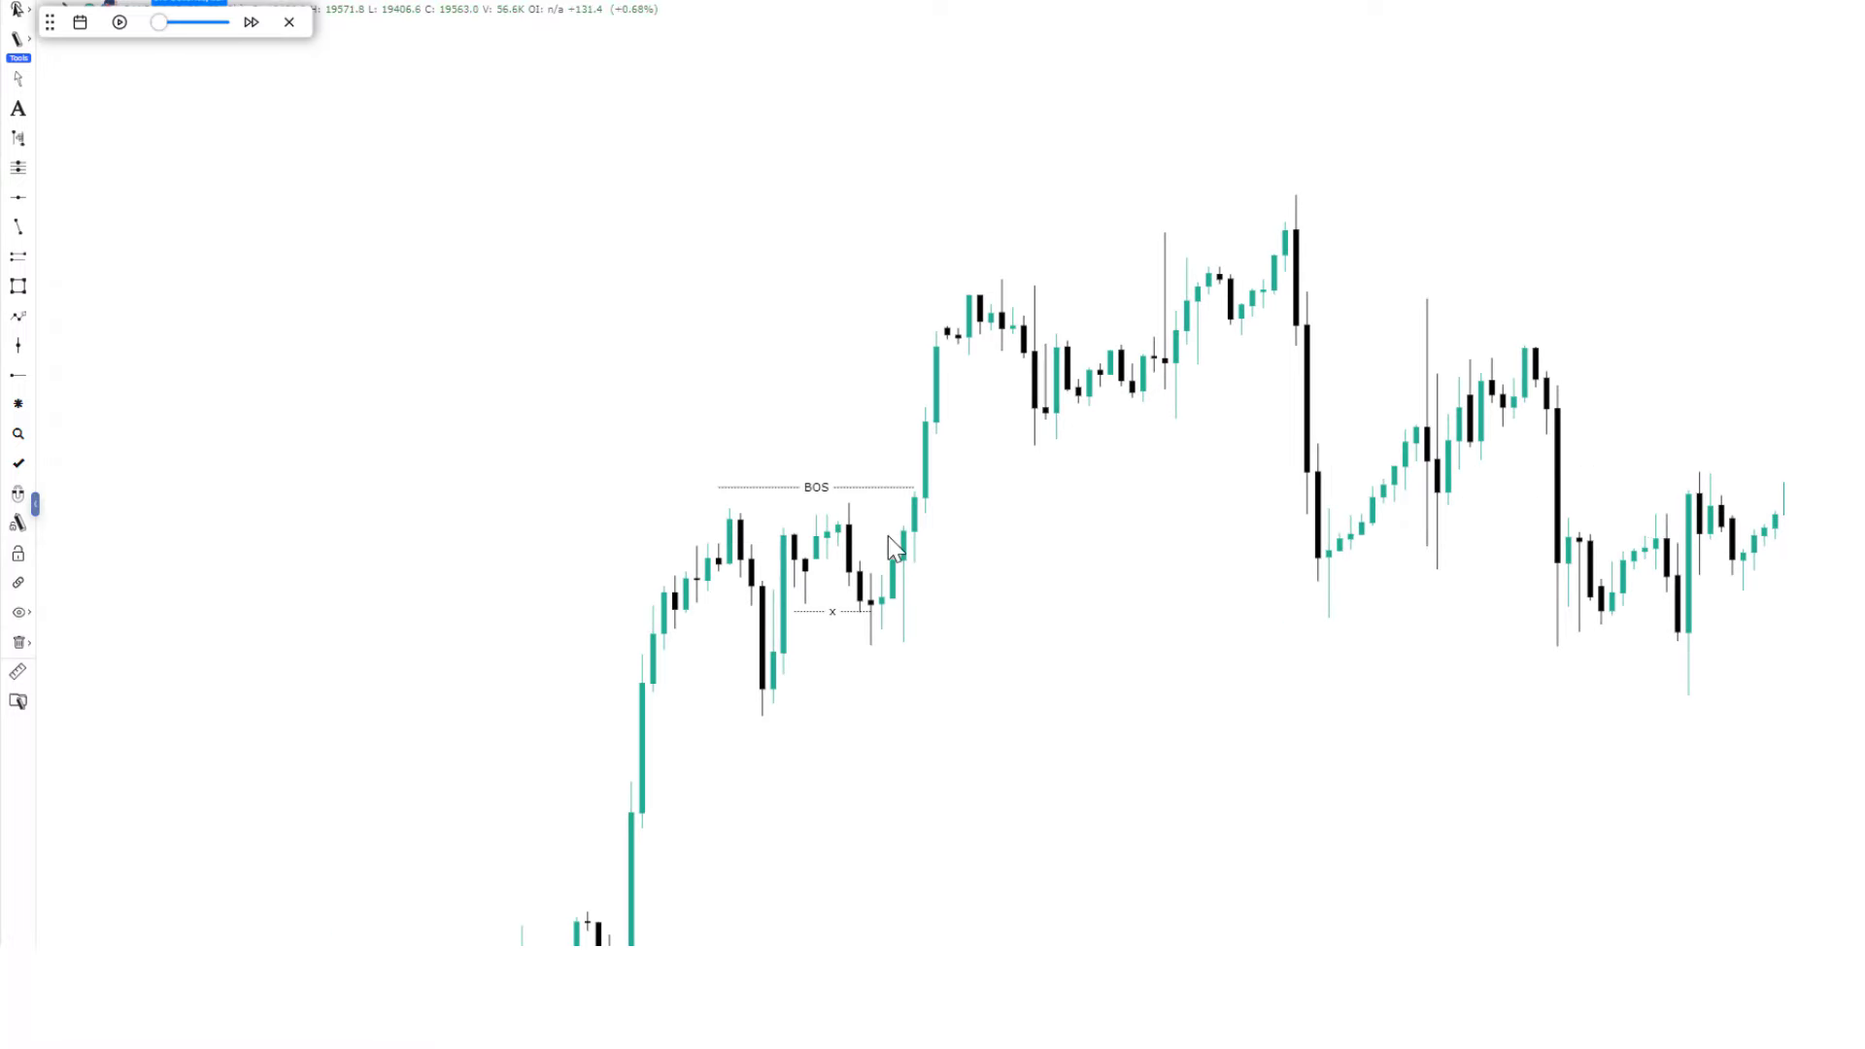
left_click_drag(853, 534, 753, 554)
Draw a gray Parallel Channel box from the x-marked candles stretching right below the x level.
left_click(21, 267)
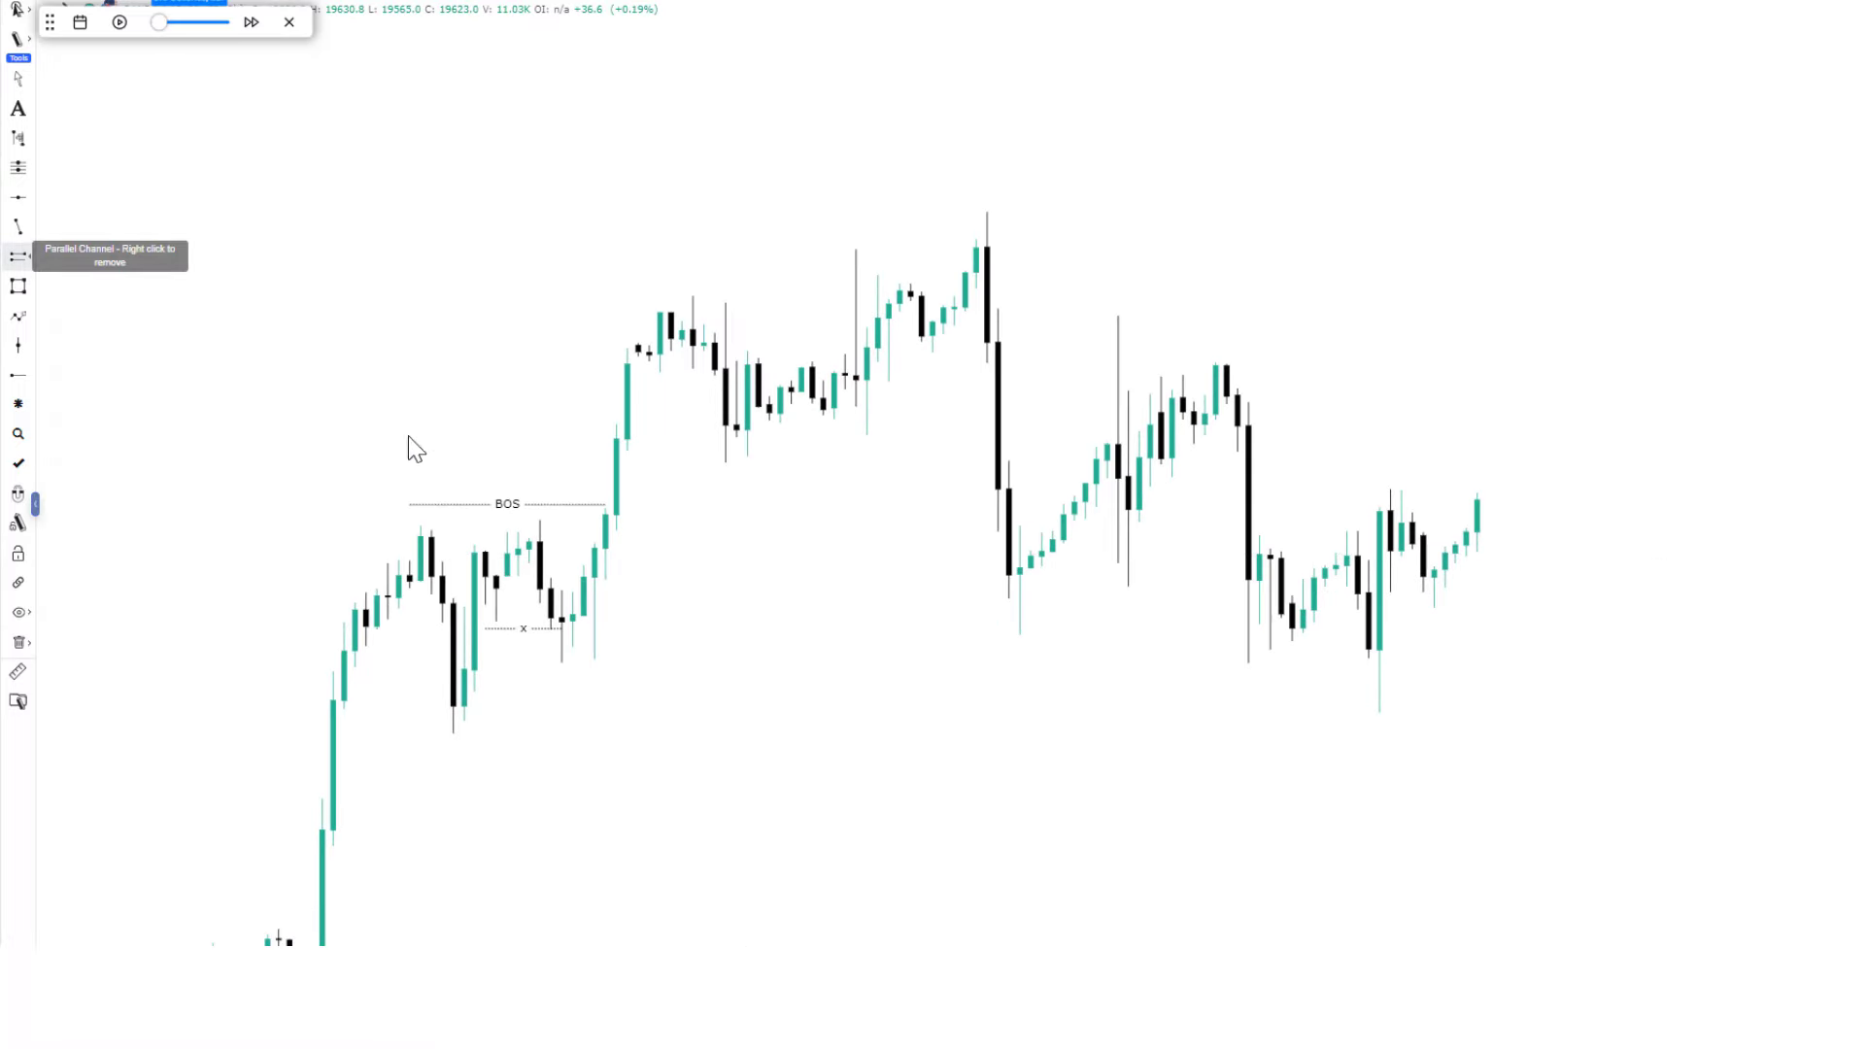
left_click(561, 587)
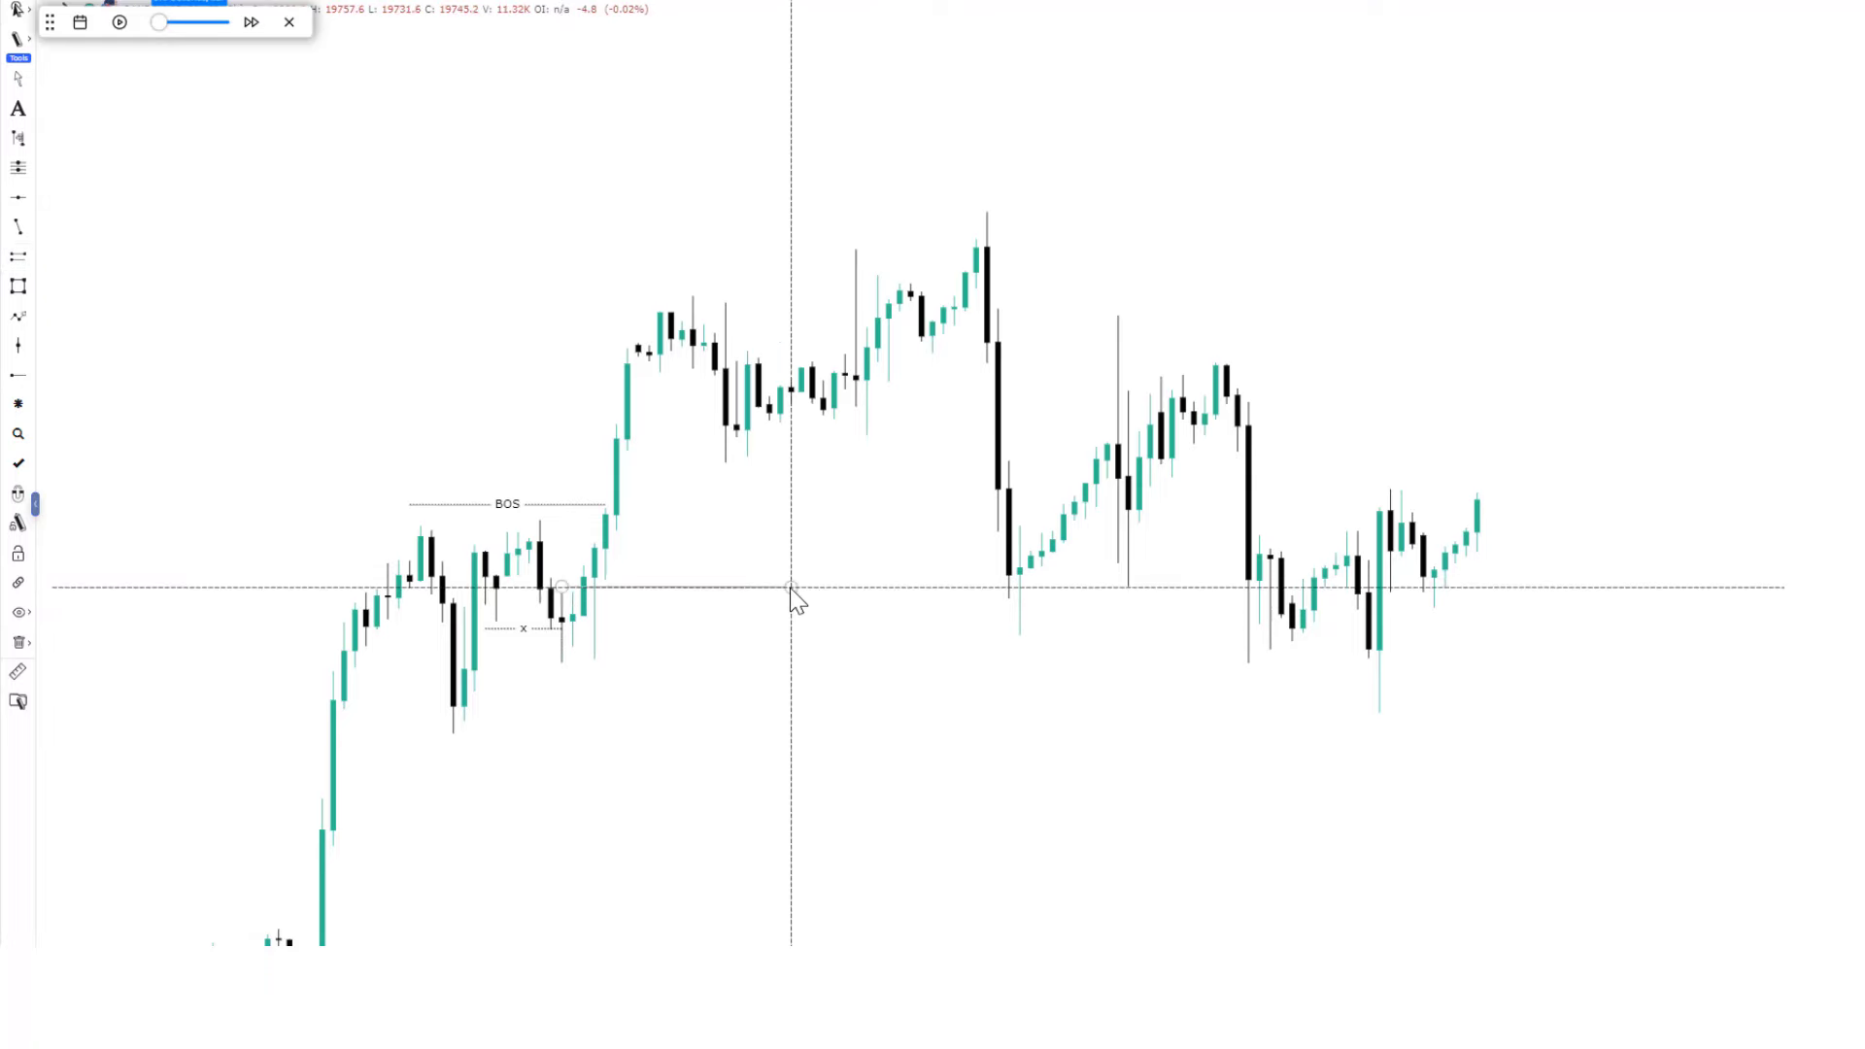
left_click(1063, 595)
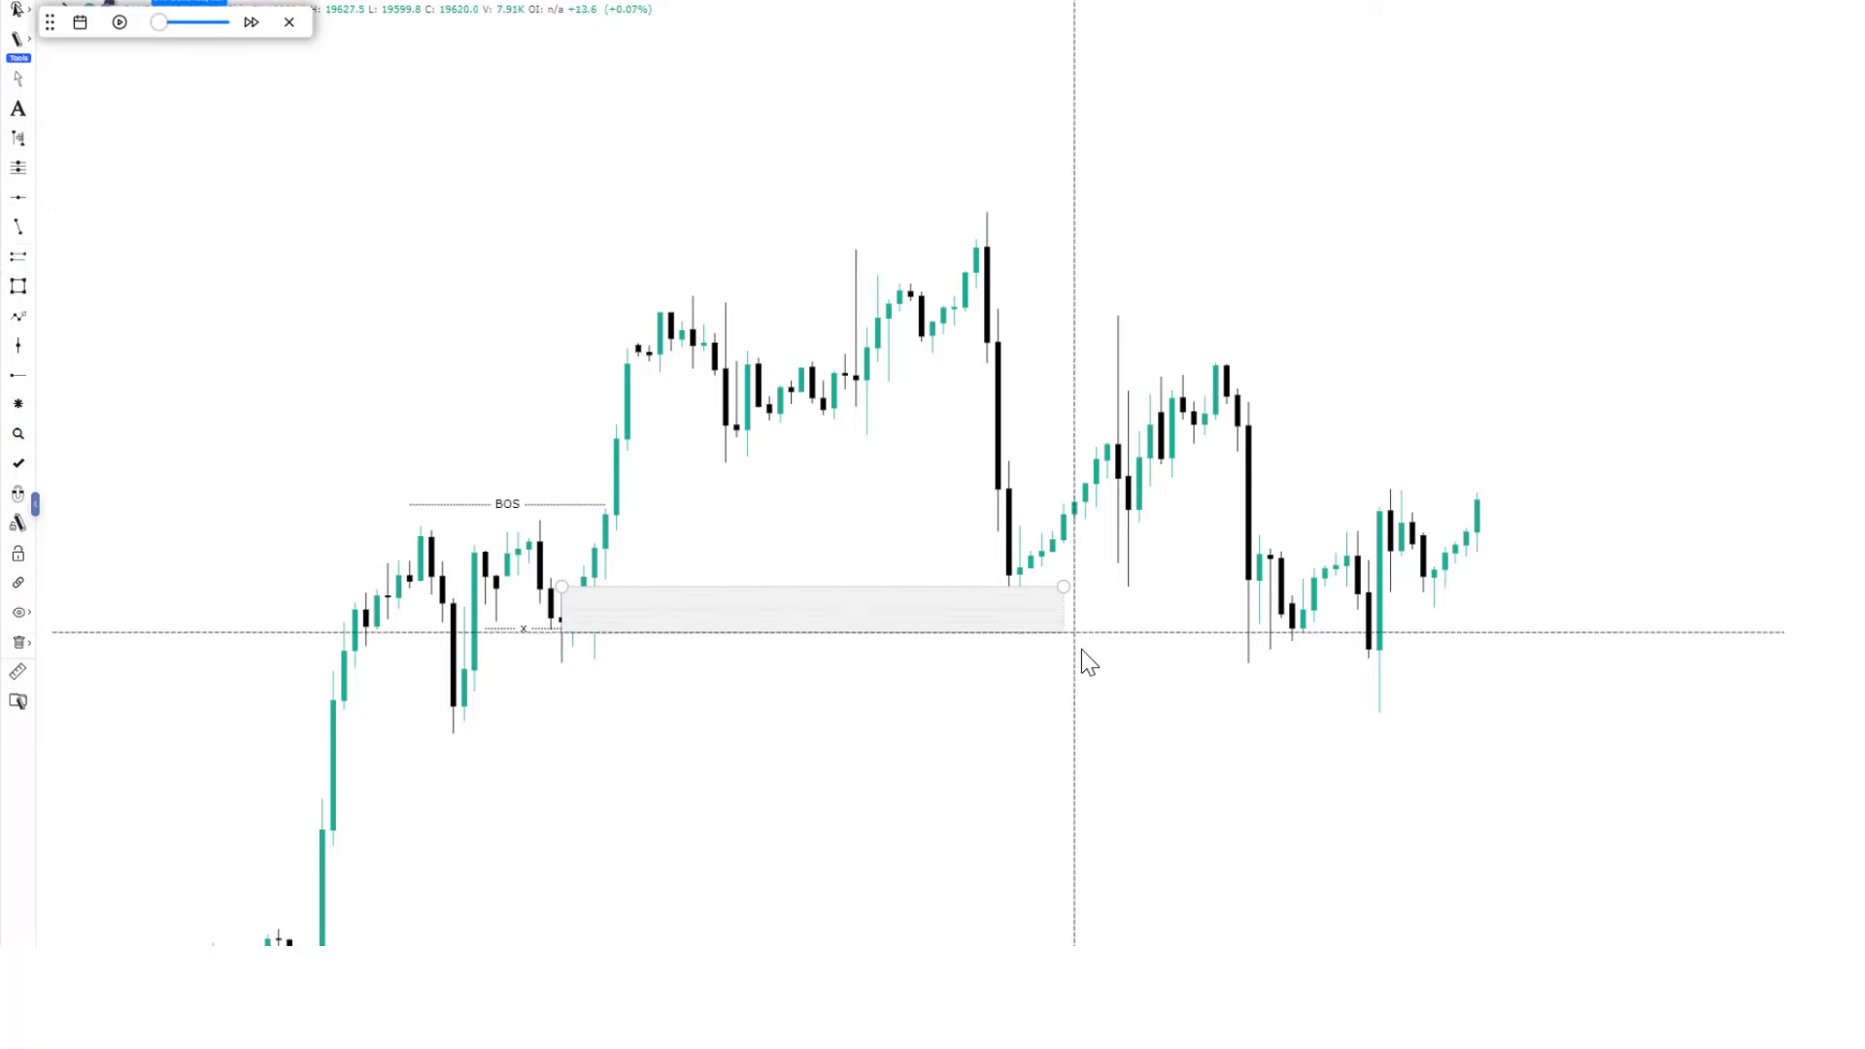
left_click(1085, 661)
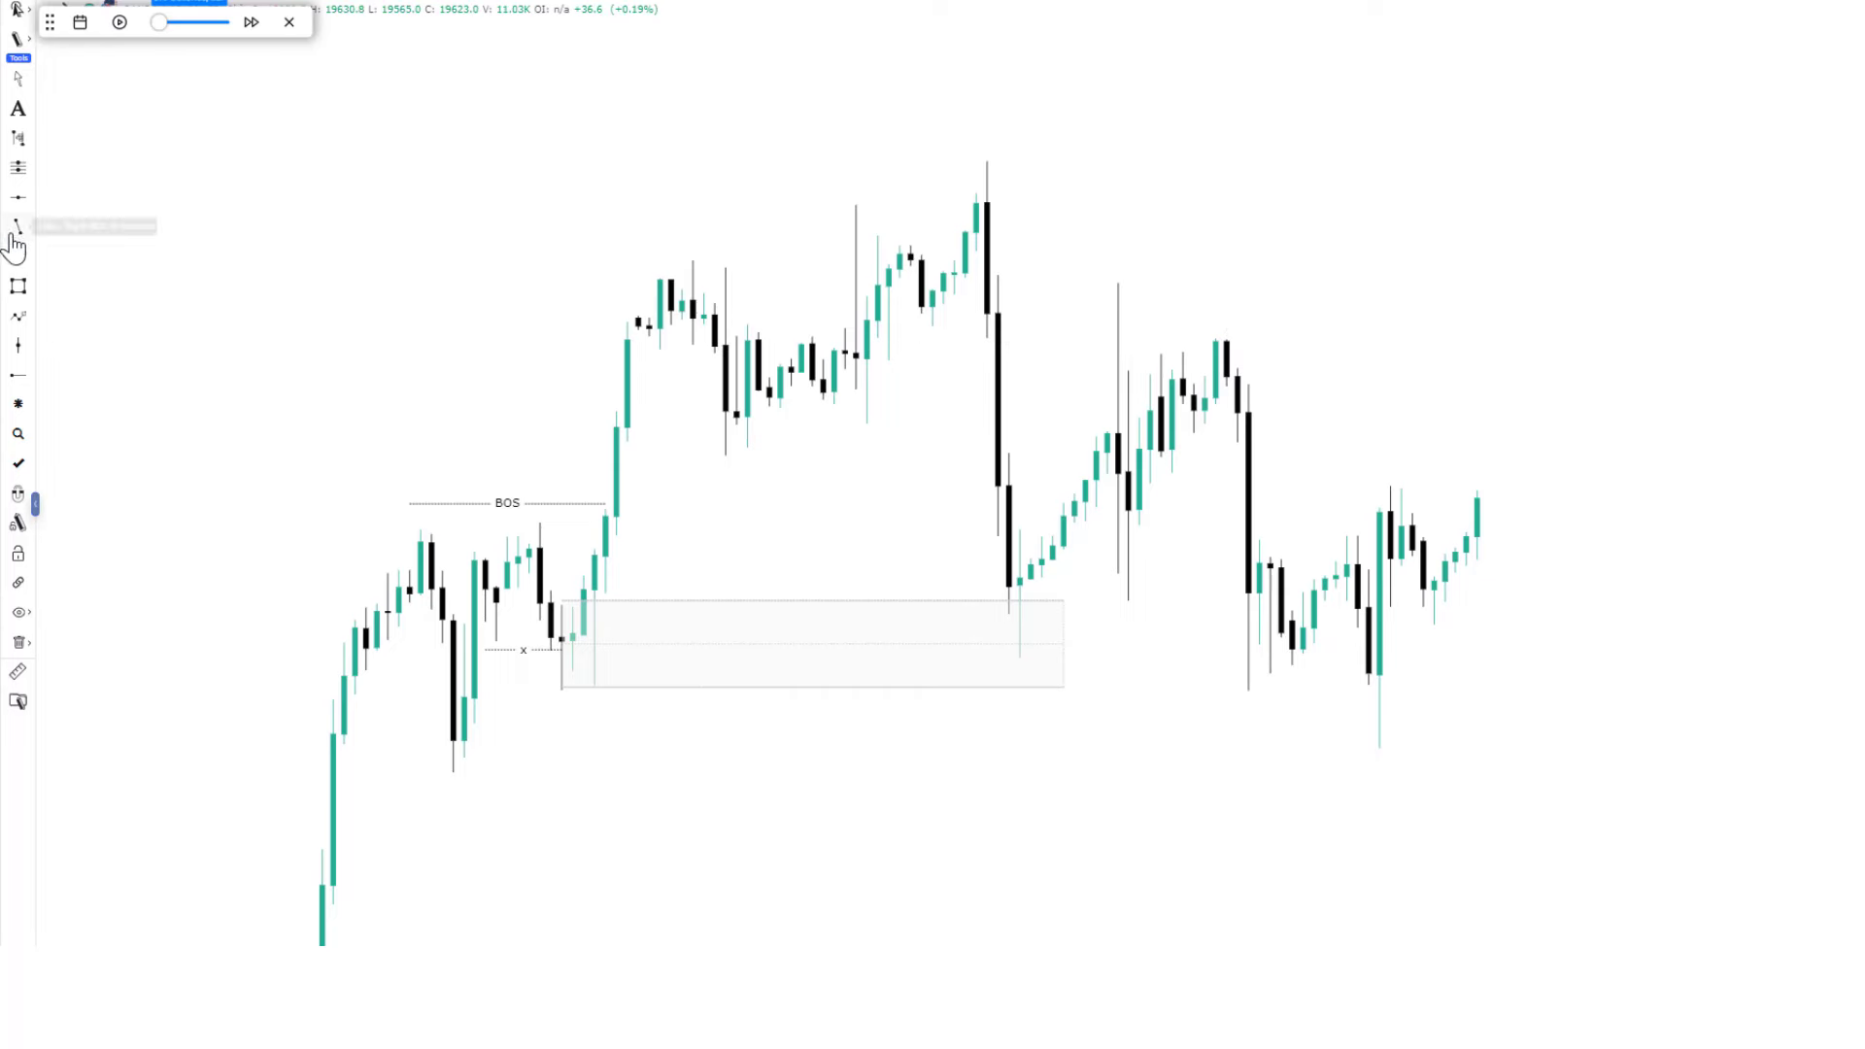
left_click(726, 453)
Finish the MSS line across the consolidation low and add an x-labelled level at the swing high.
left_click(976, 453)
left_click(960, 380)
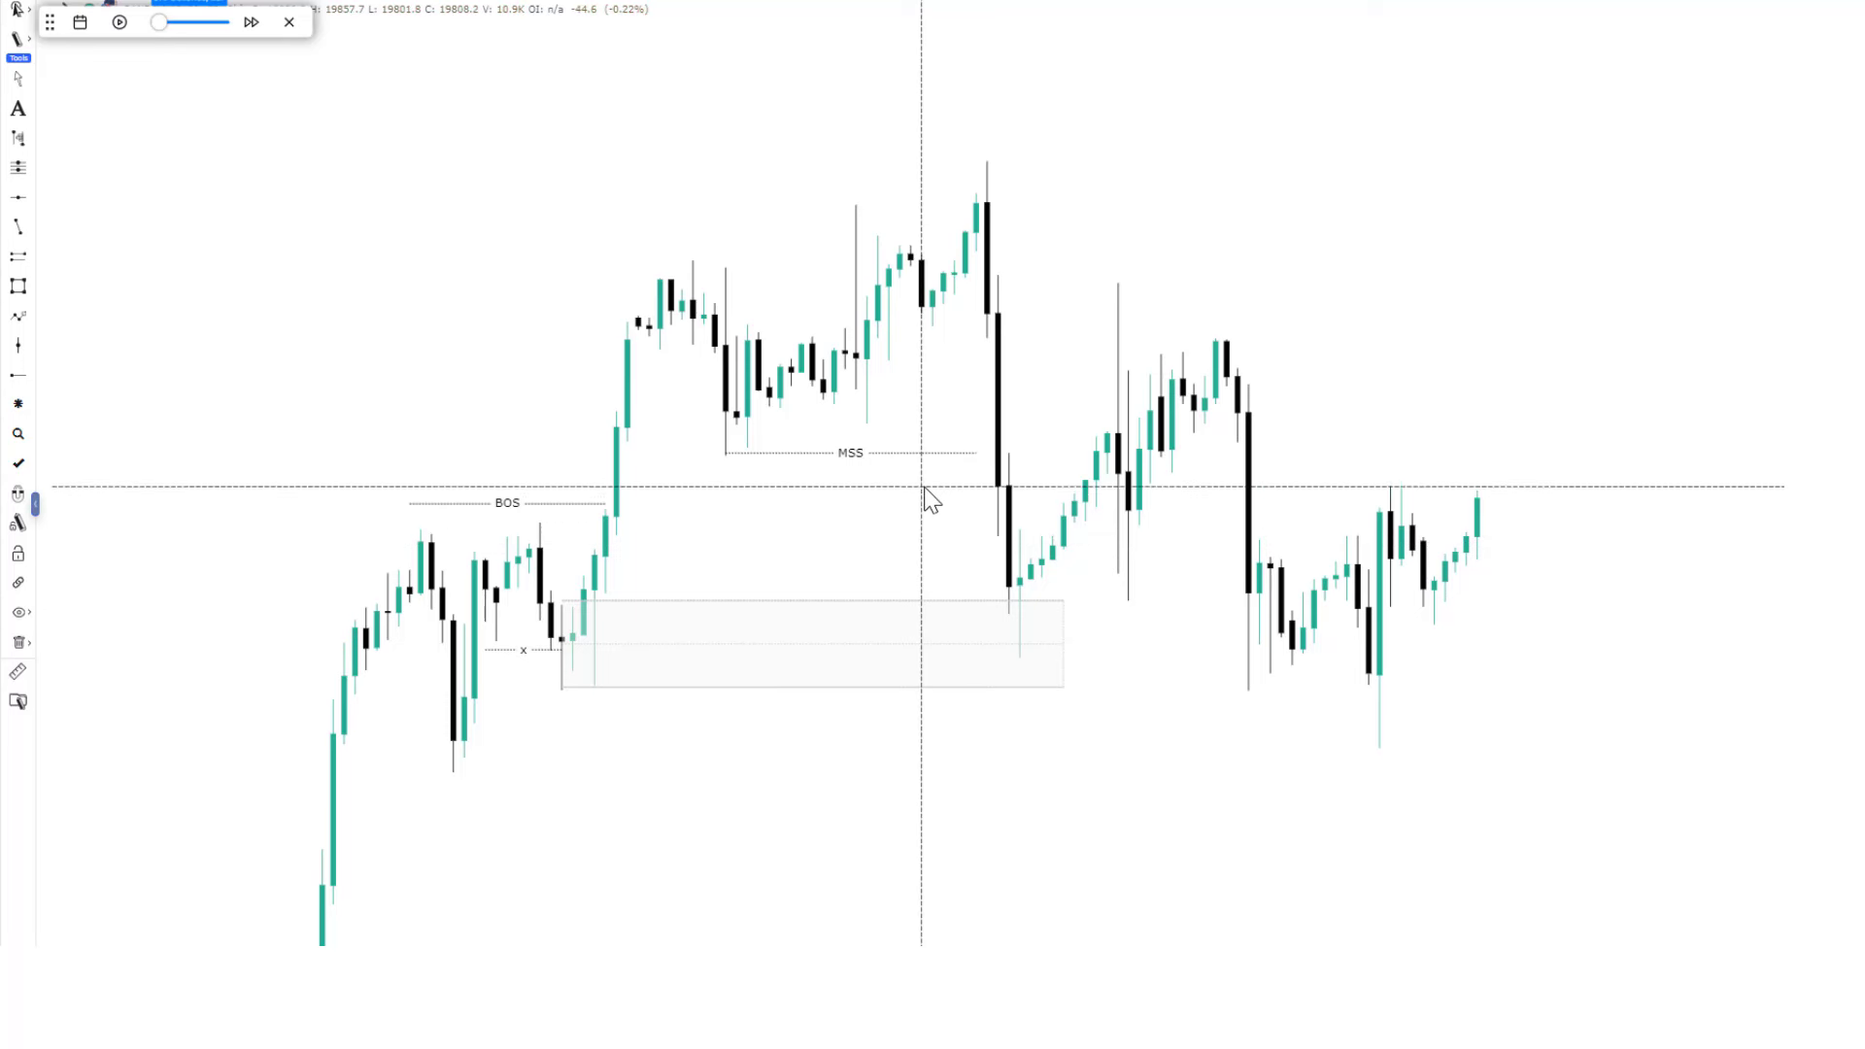
left_click(17, 227)
left_click(845, 203)
left_click(979, 203)
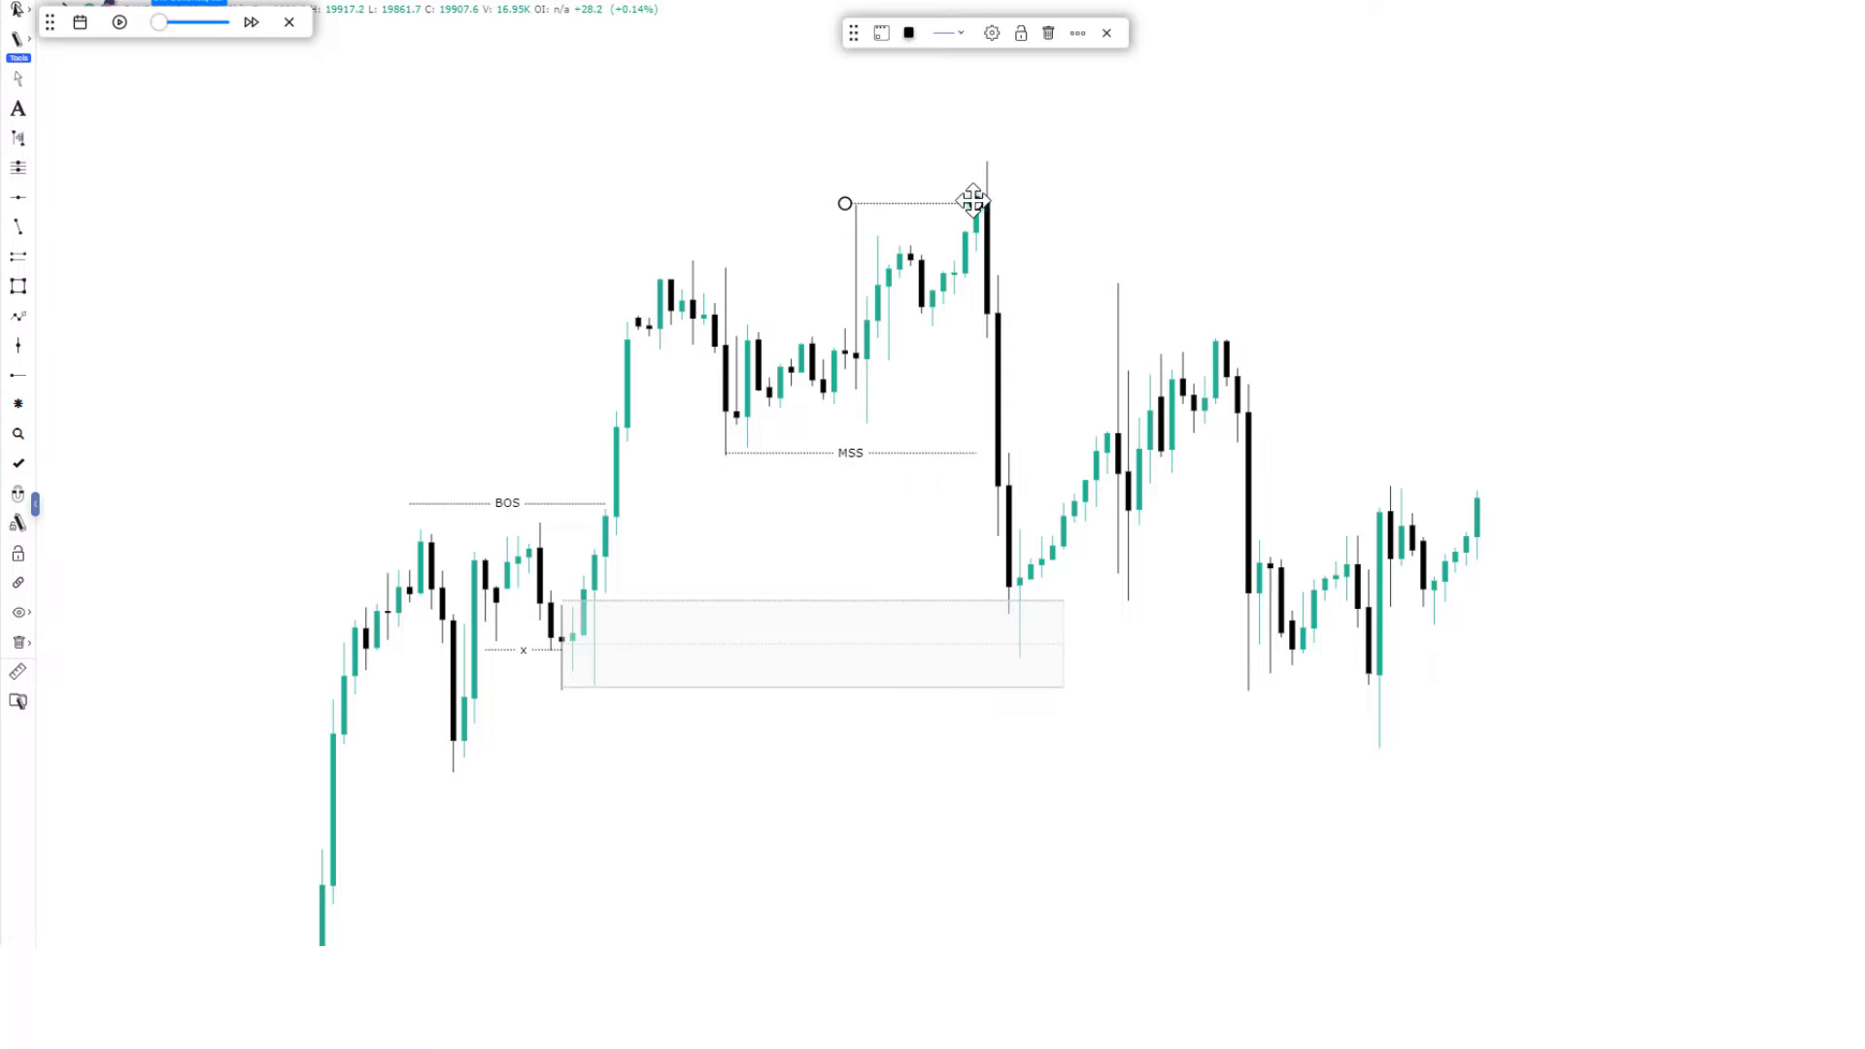
left_click(987, 158)
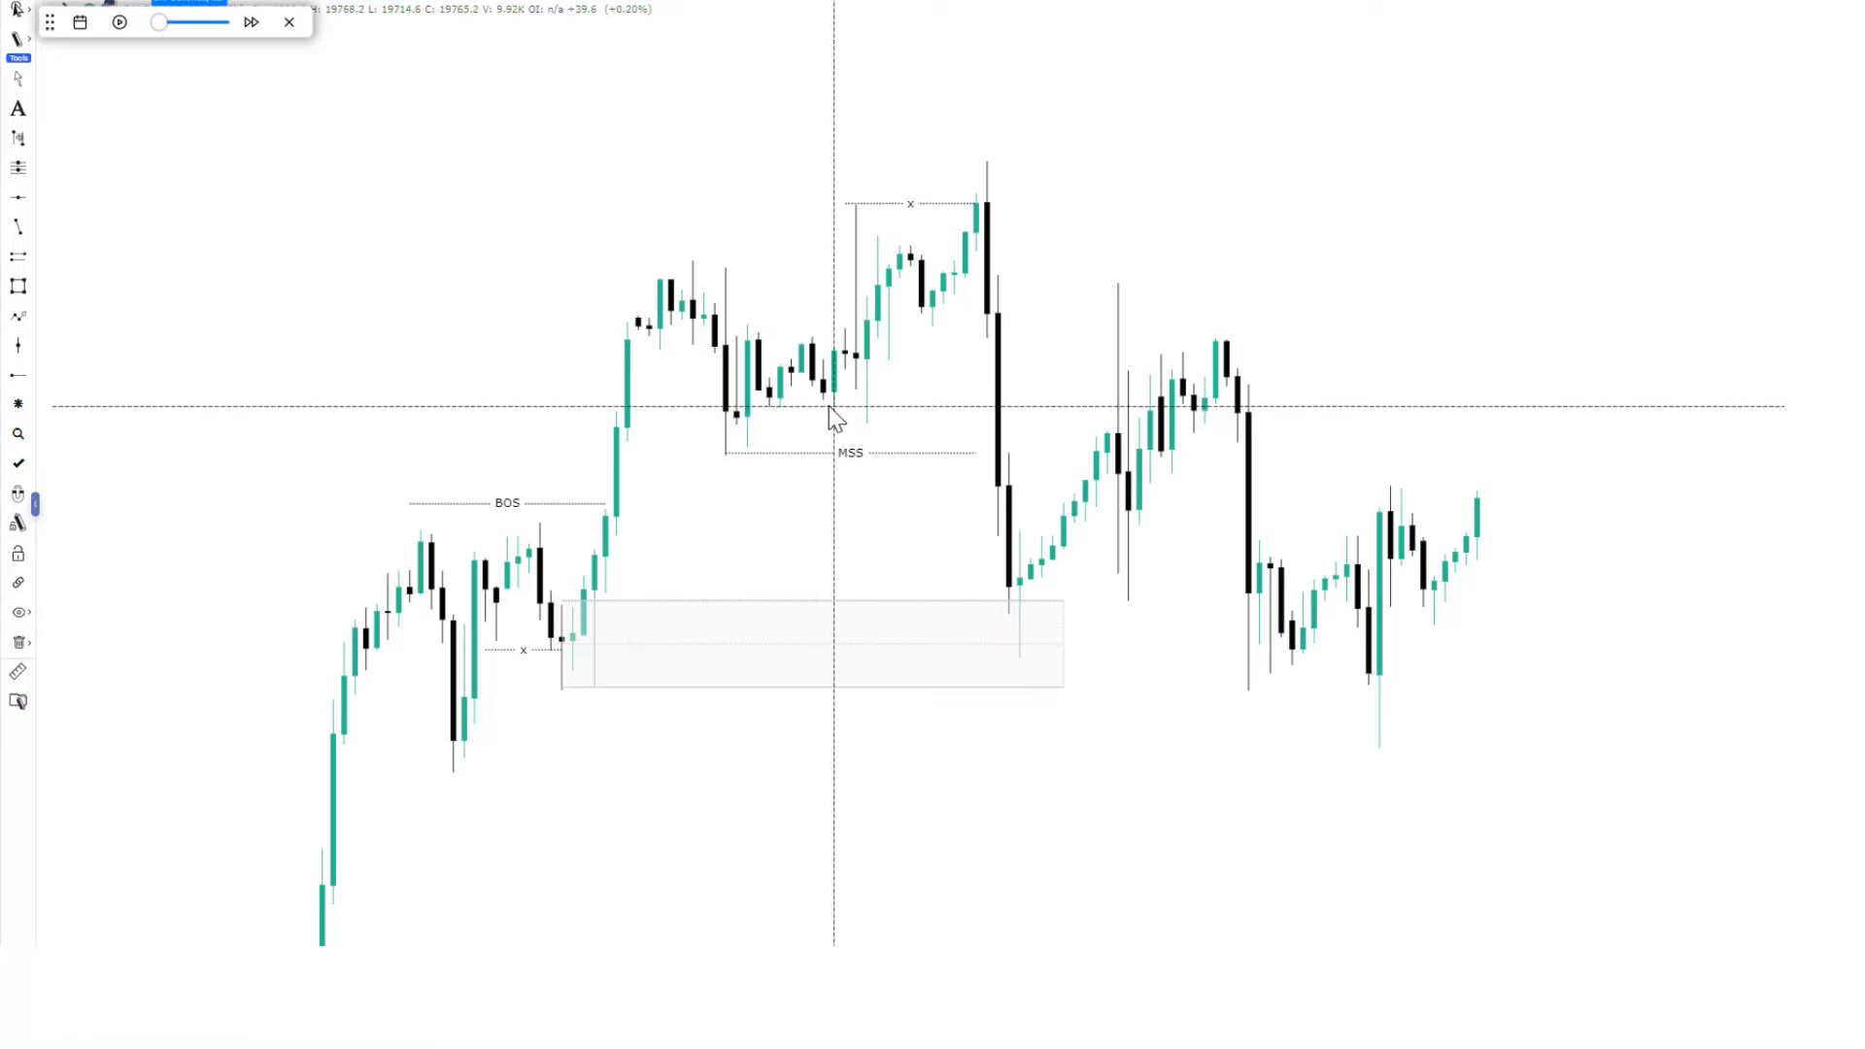
left_click(19, 257)
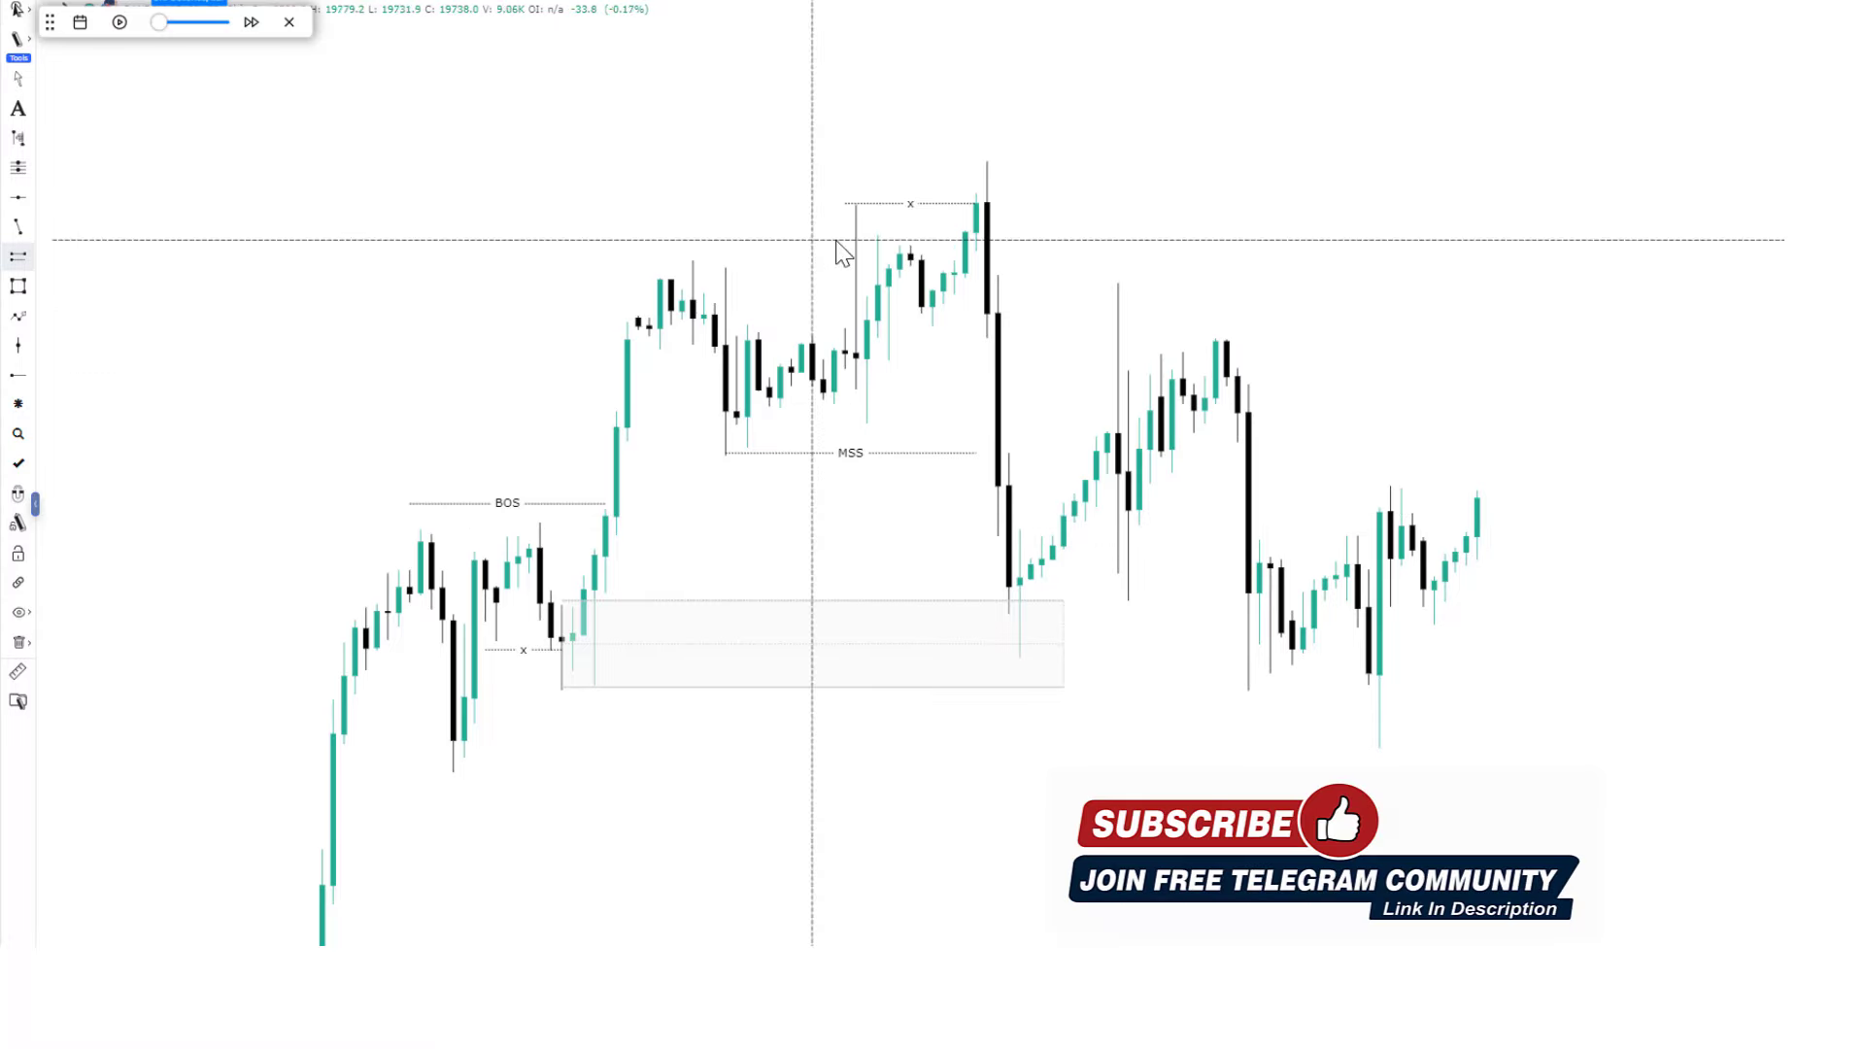
Box the swing-high candle zone out to the right and run a level line from the bearish candle.
left_click(975, 233)
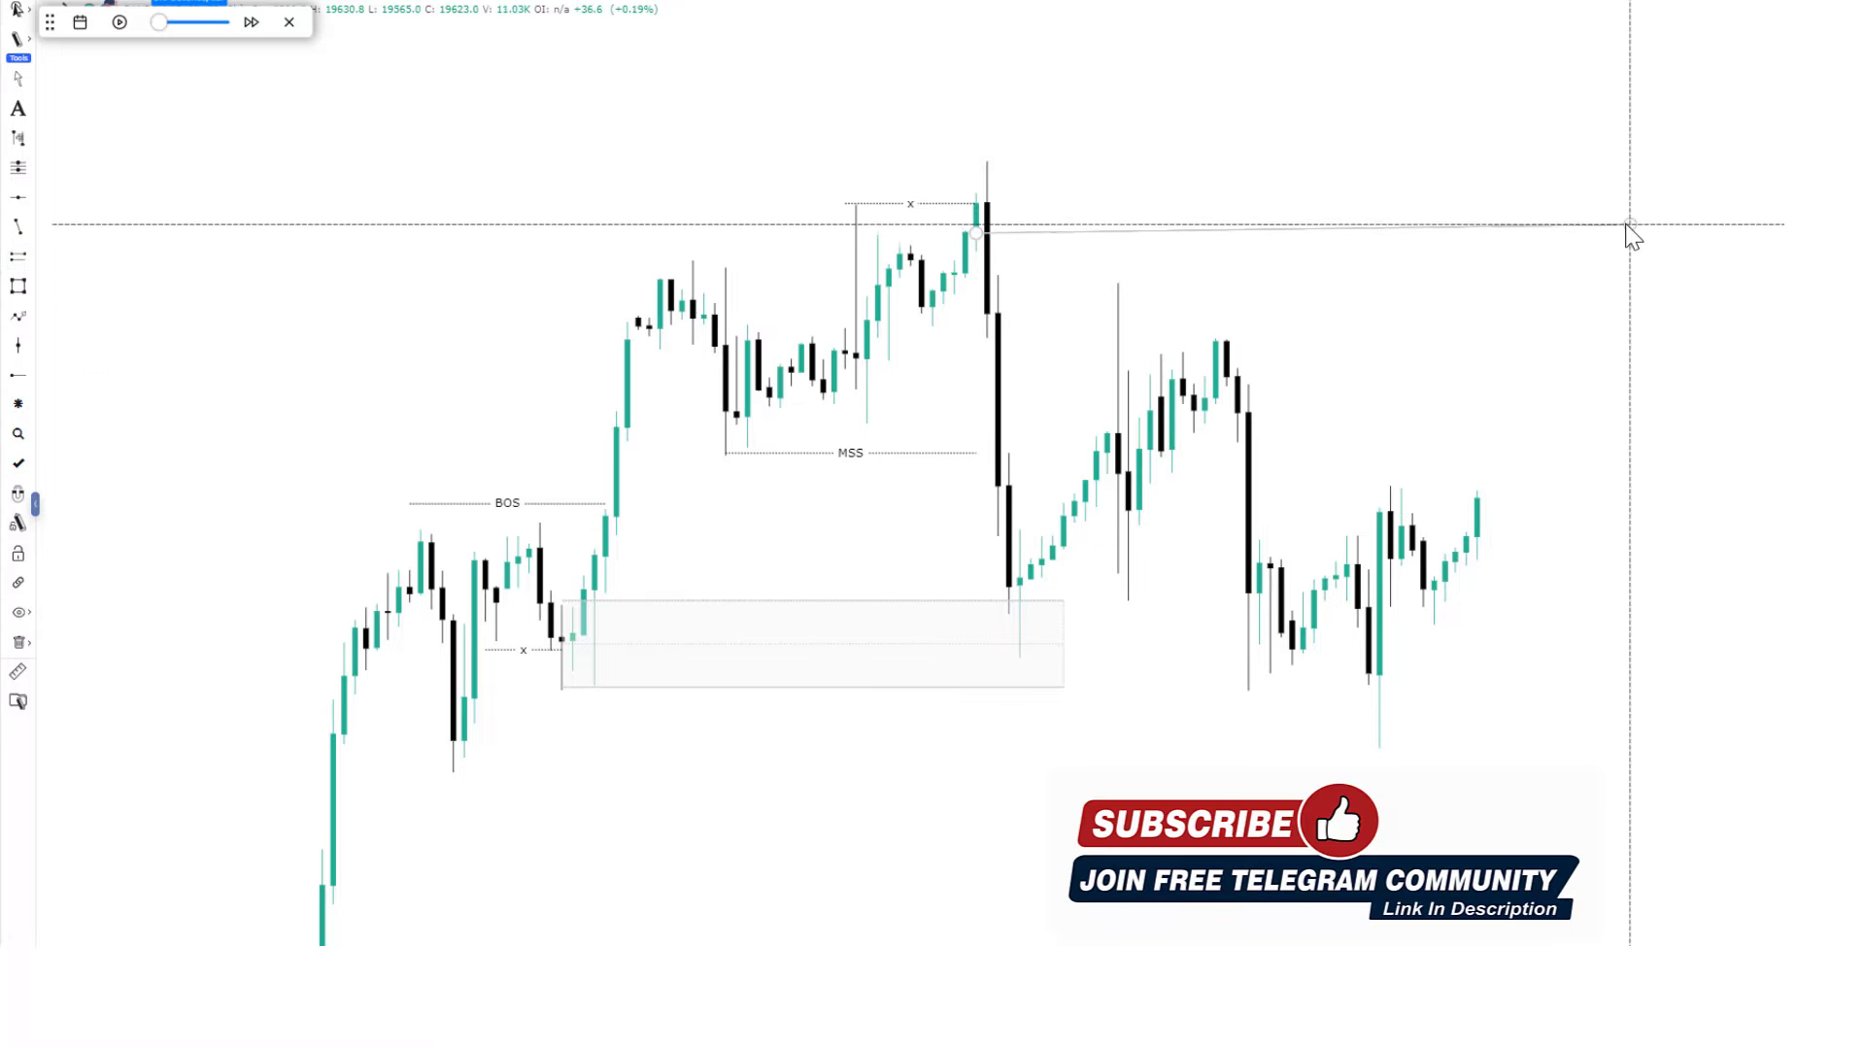
left_click(1588, 161)
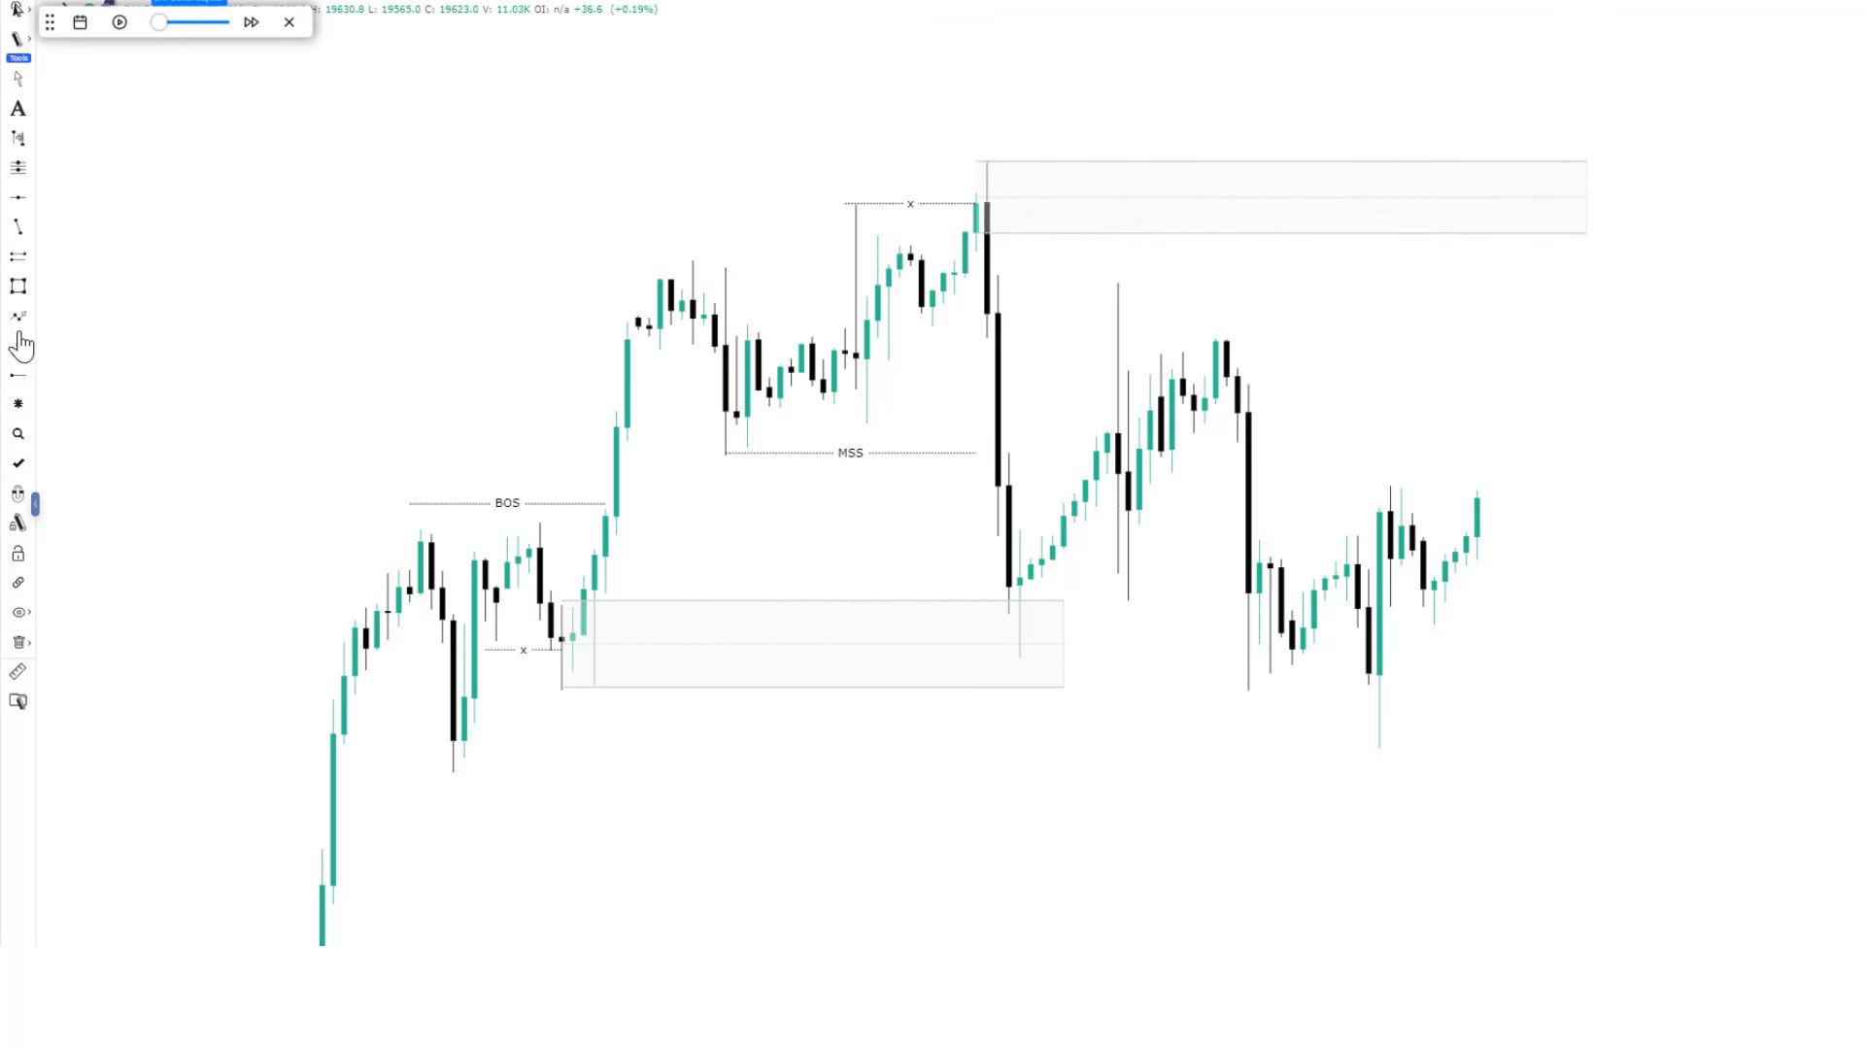
left_click(986, 270)
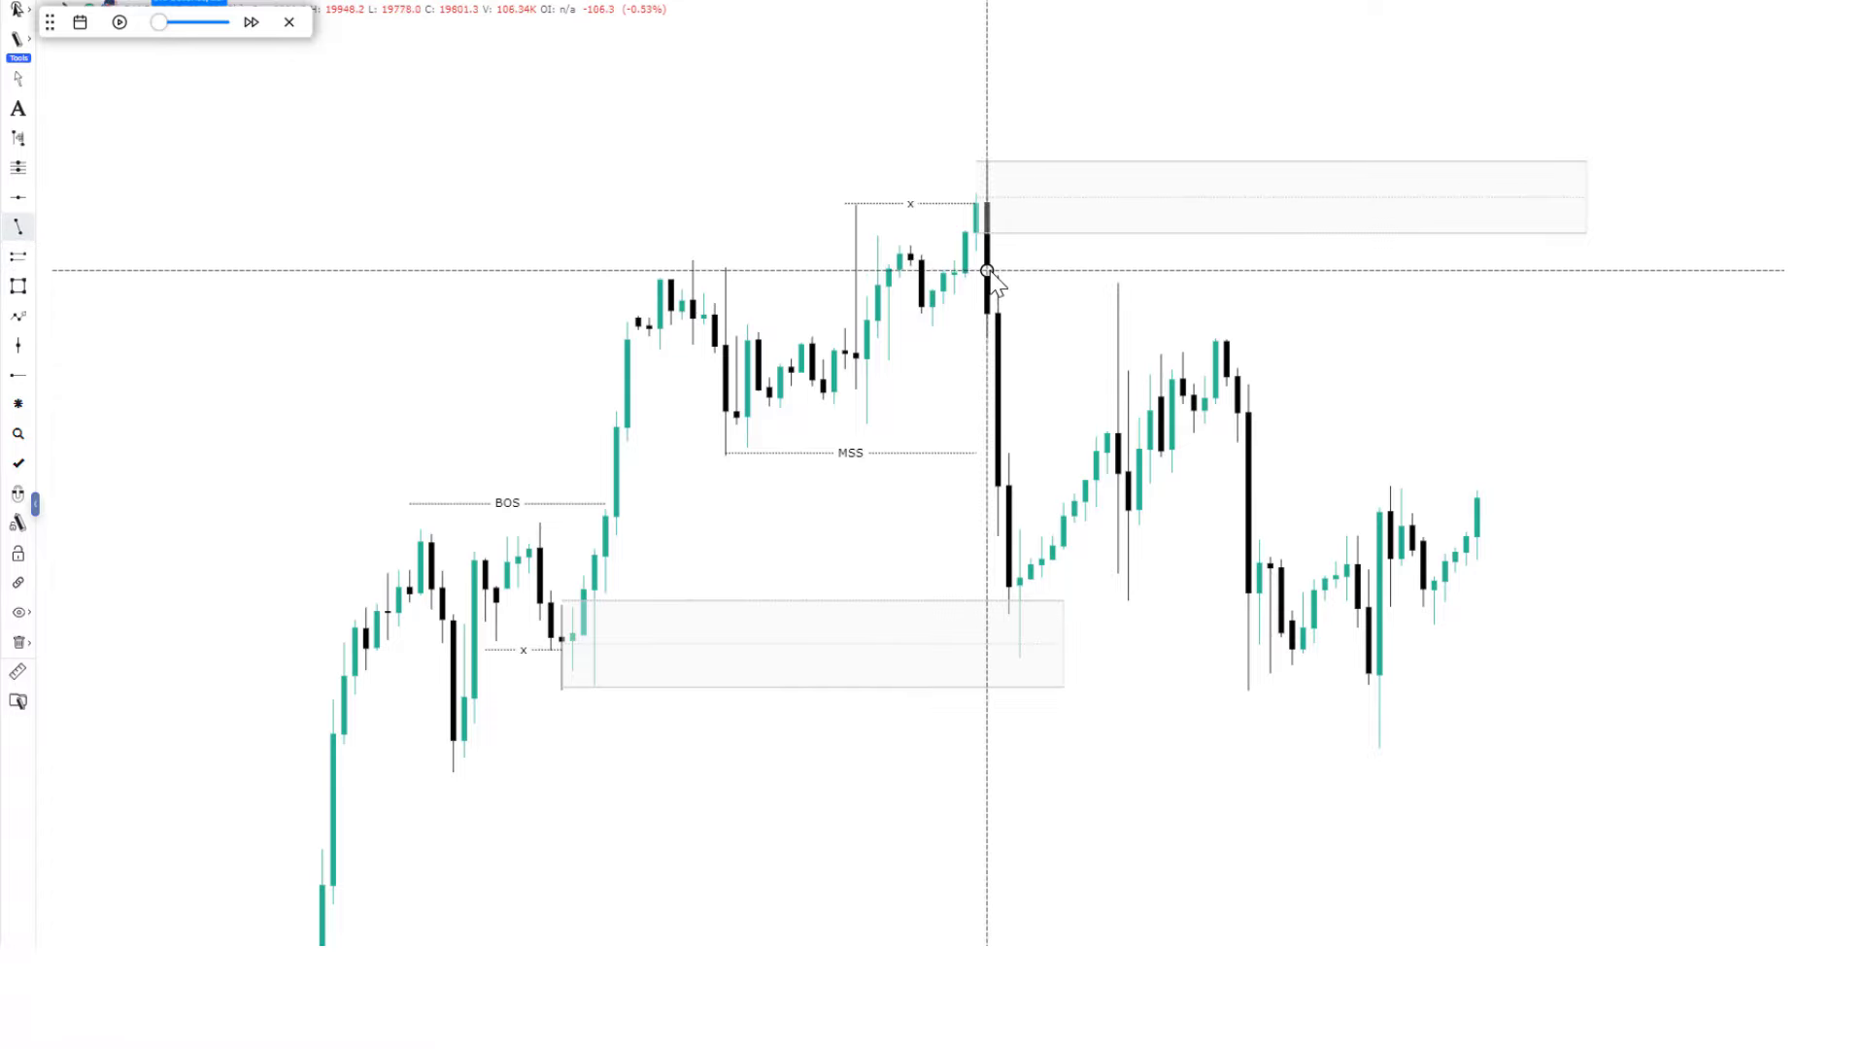
left_click(1368, 292)
left_click_drag(1565, 341, 1476, 357)
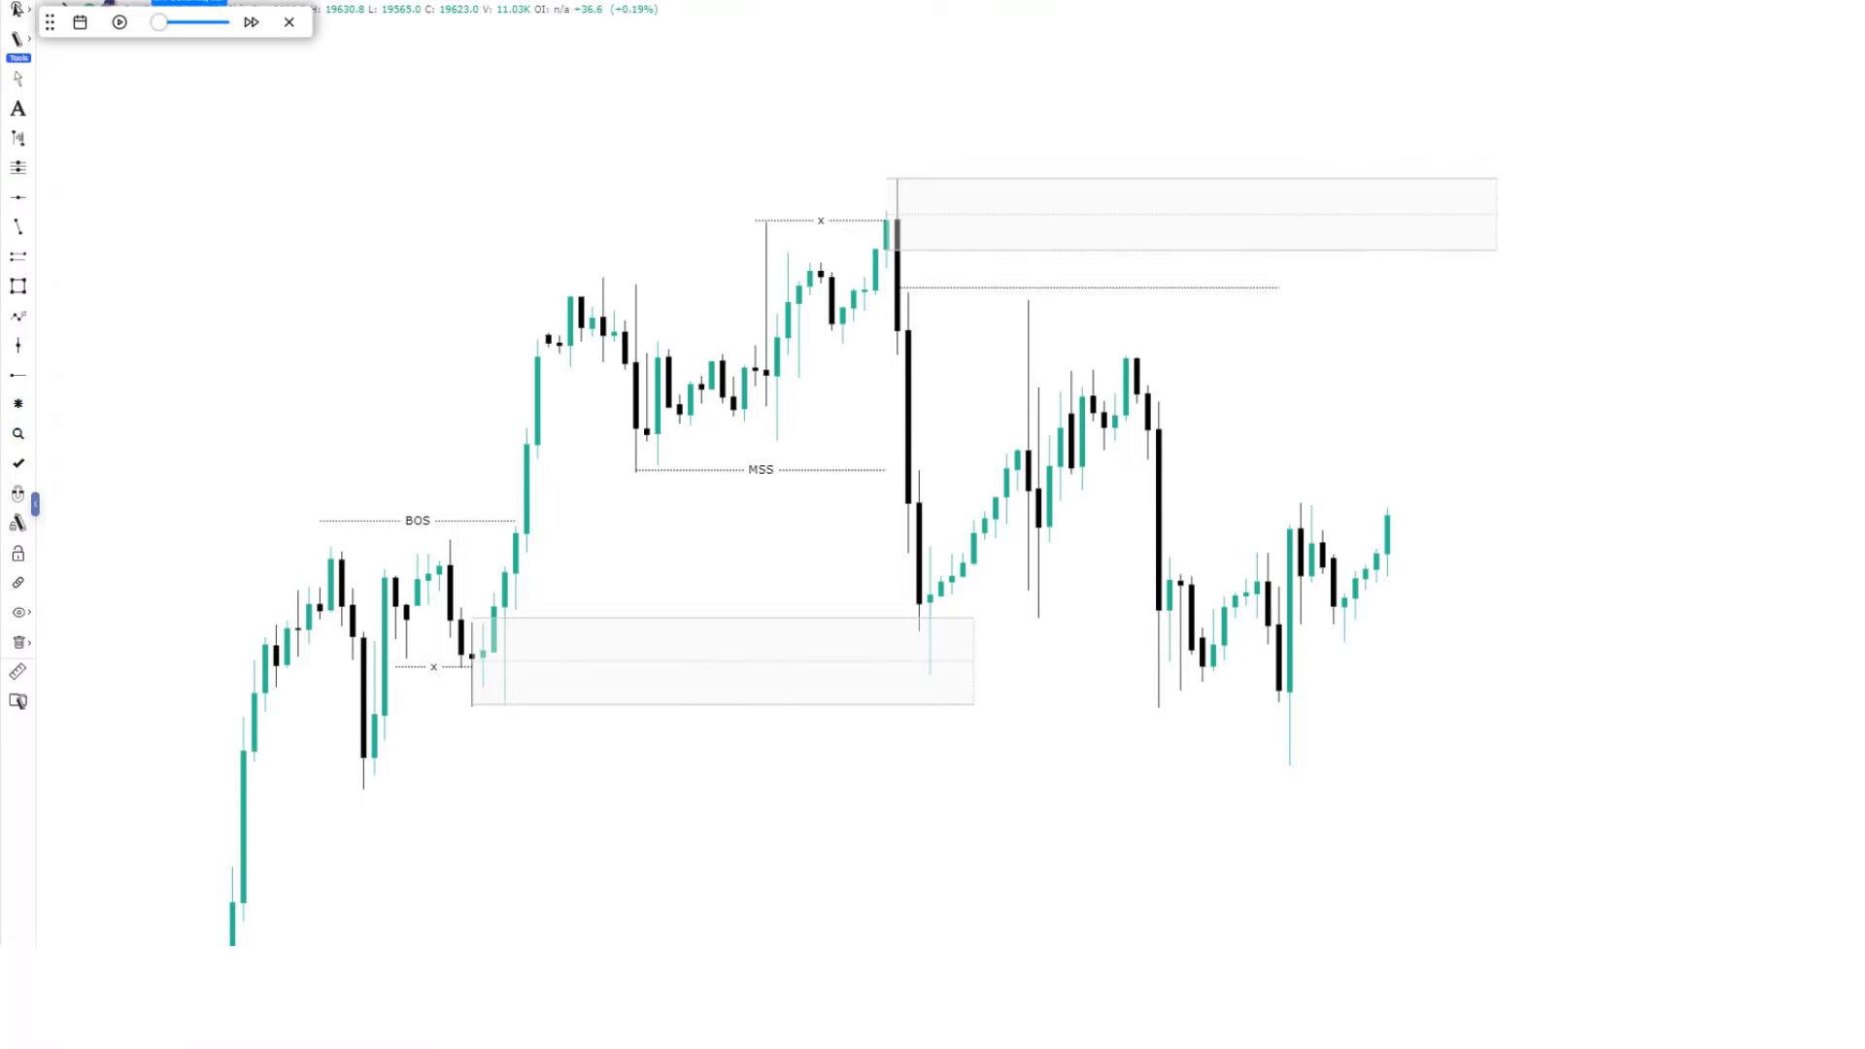
Pan back to the earlier rally and draw a gray zone box at its base extending right.
scroll(1544, 470, "down", 4)
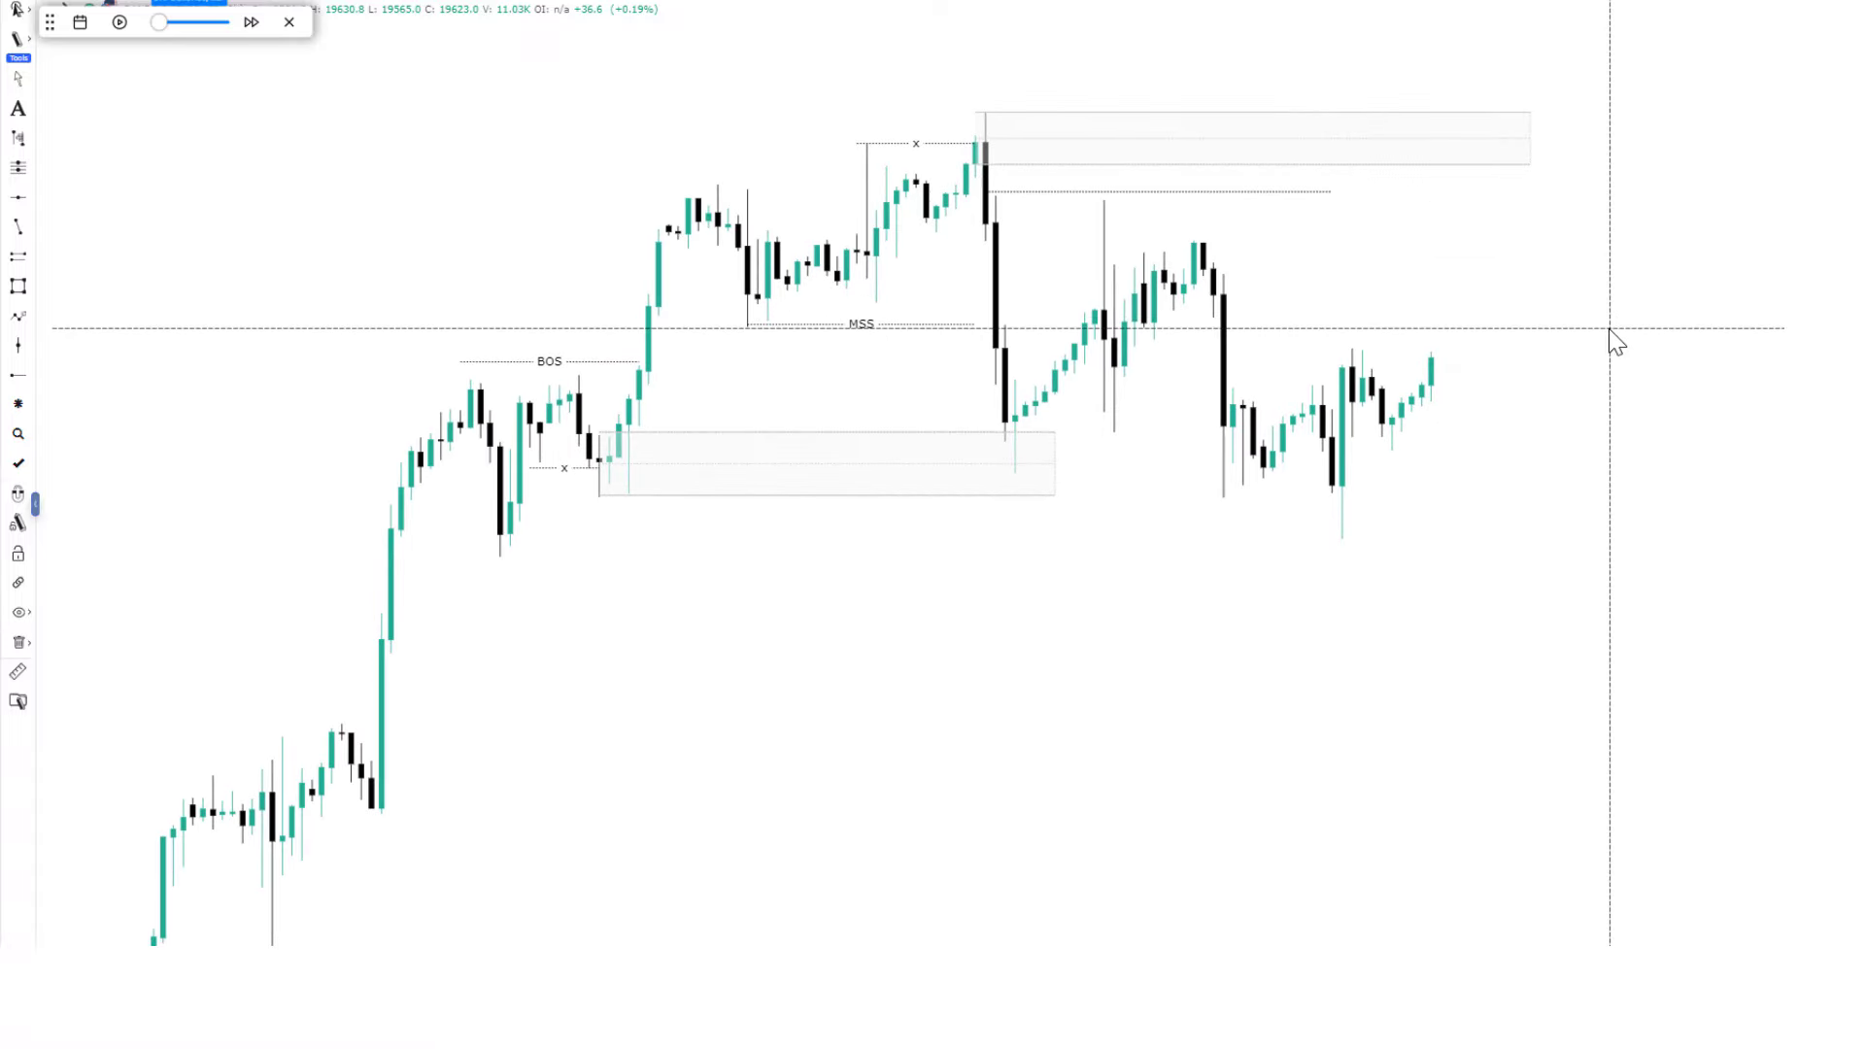
left_click_drag(699, 732, 949, 741)
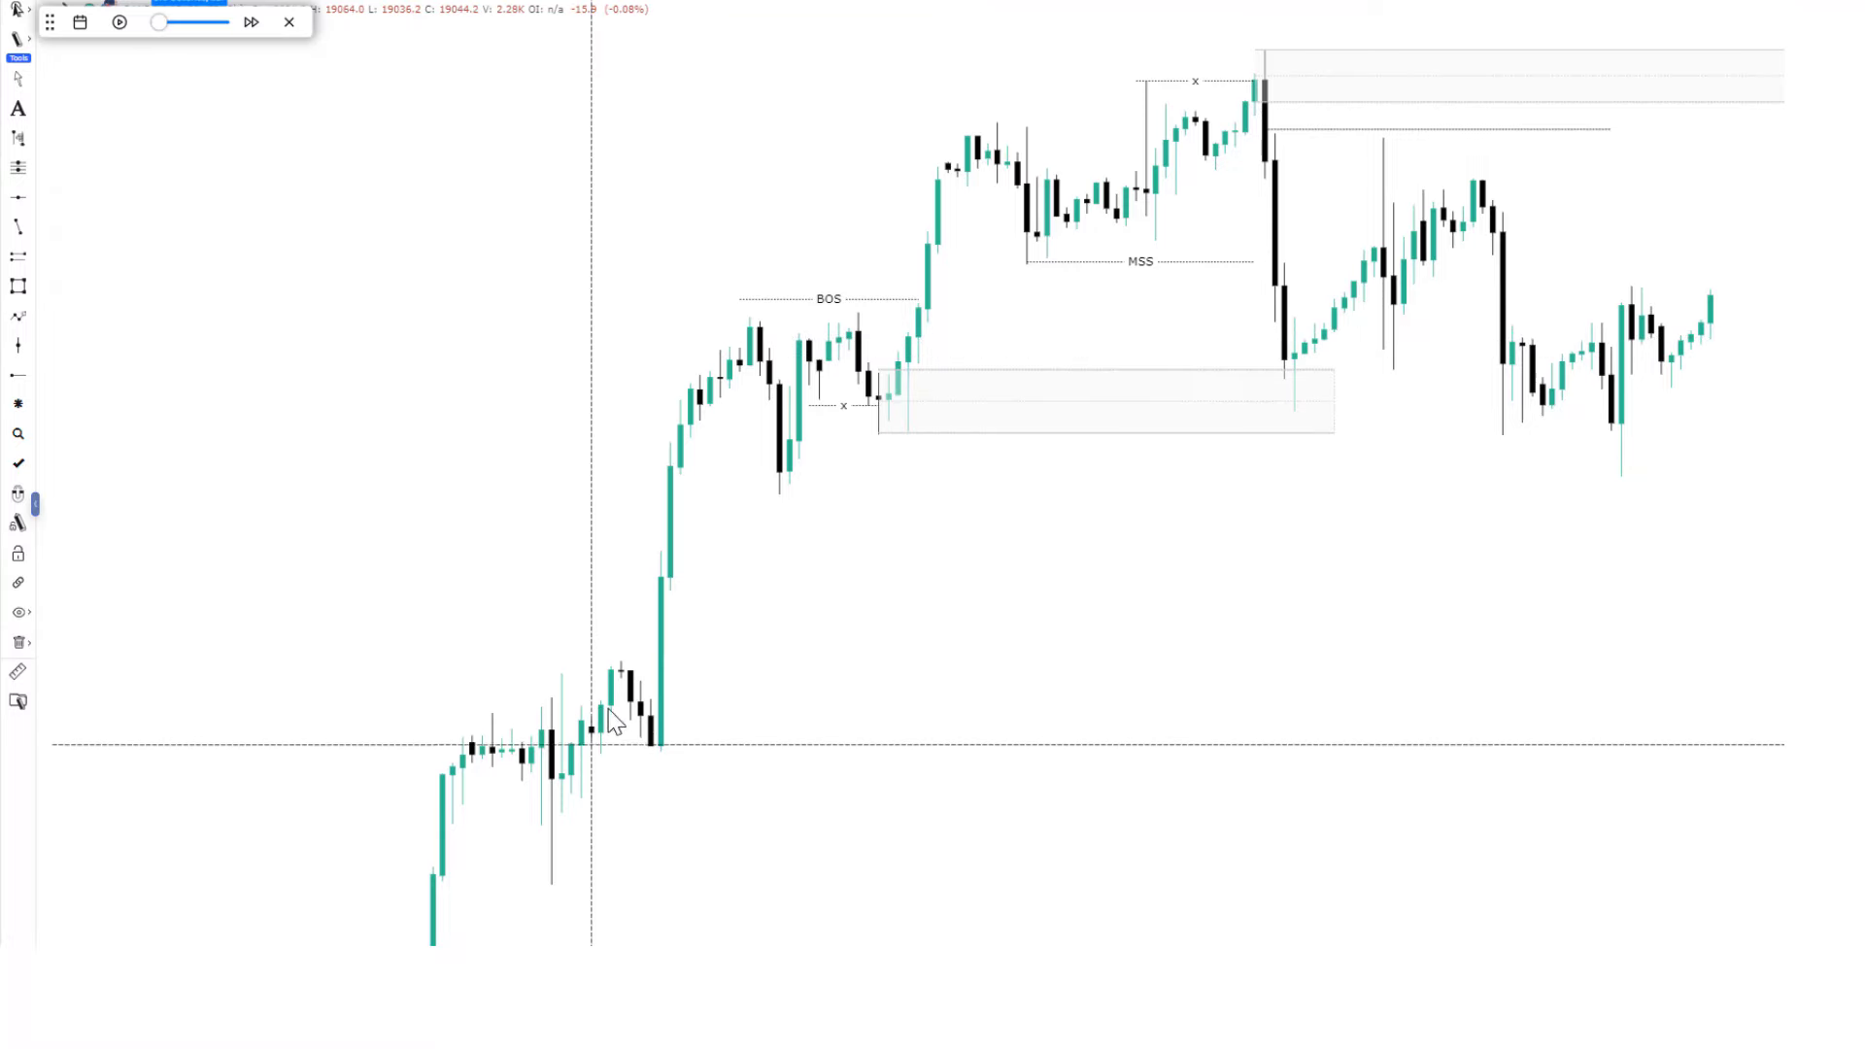
left_click_drag(749, 728, 1045, 599)
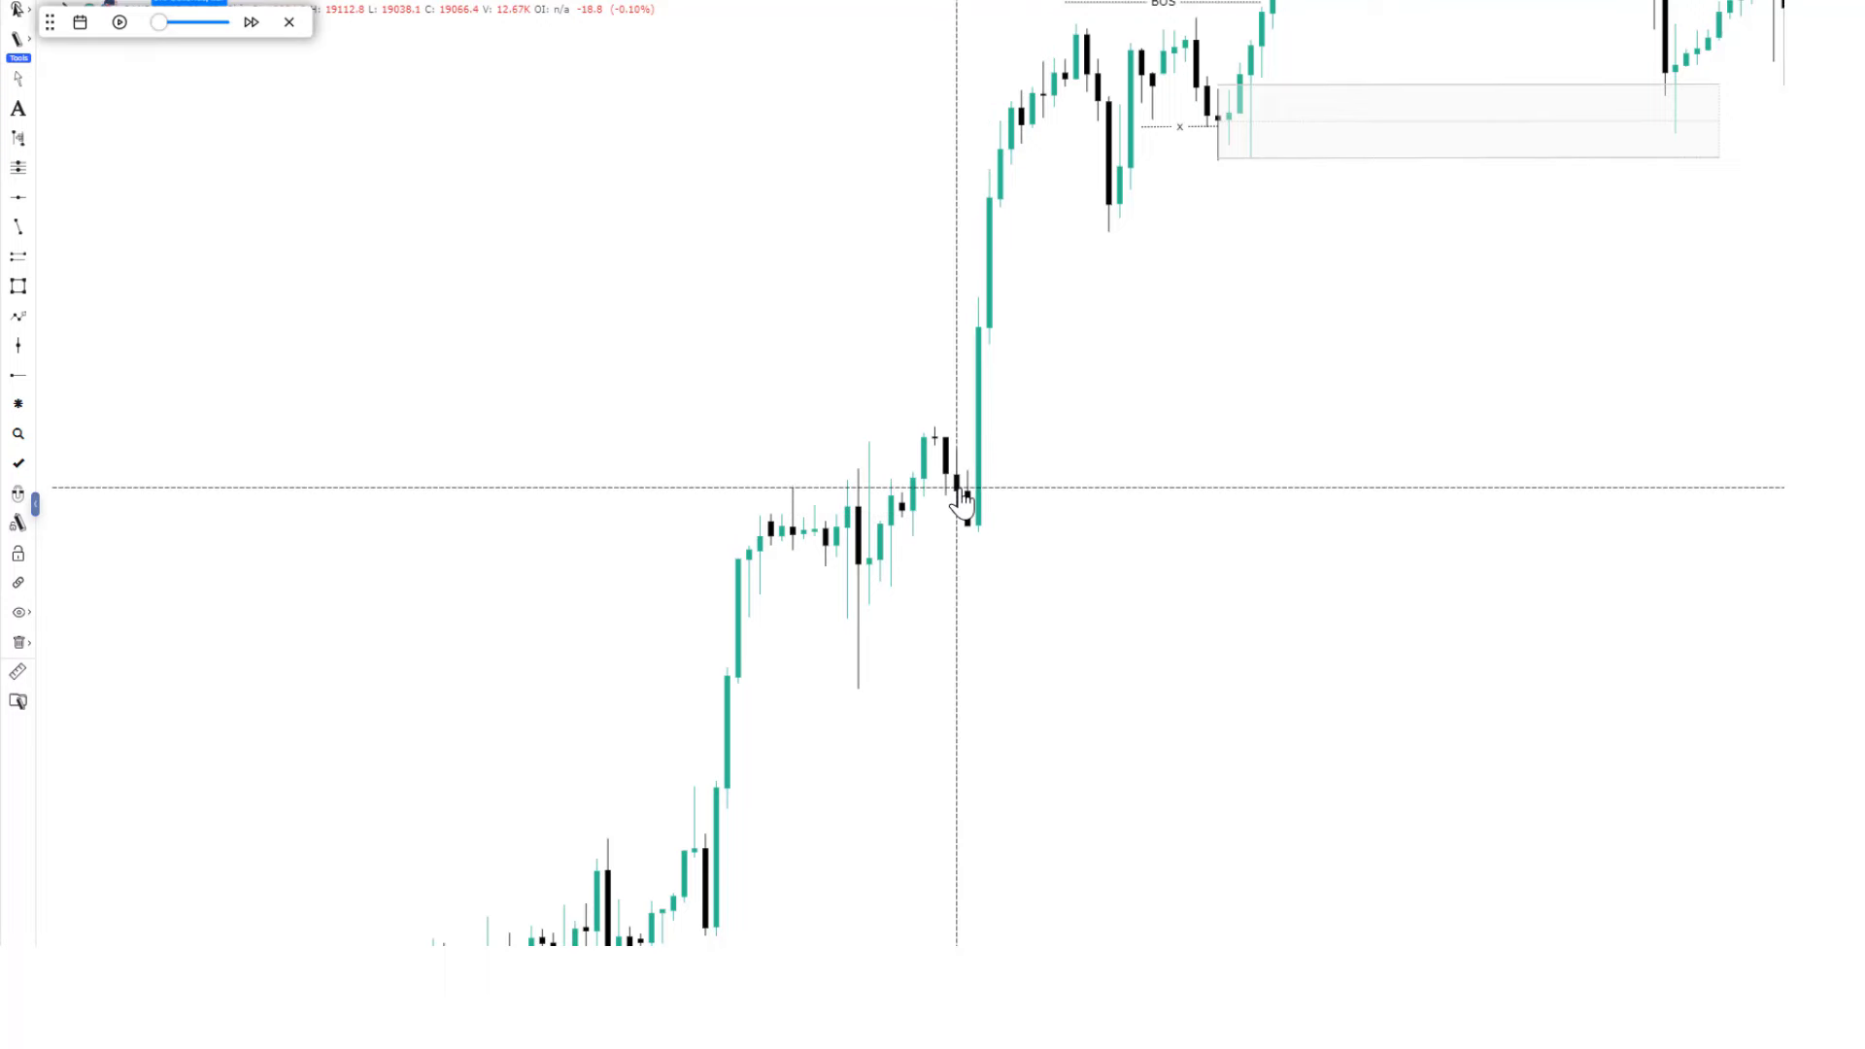
left_click(18, 256)
left_click(968, 472)
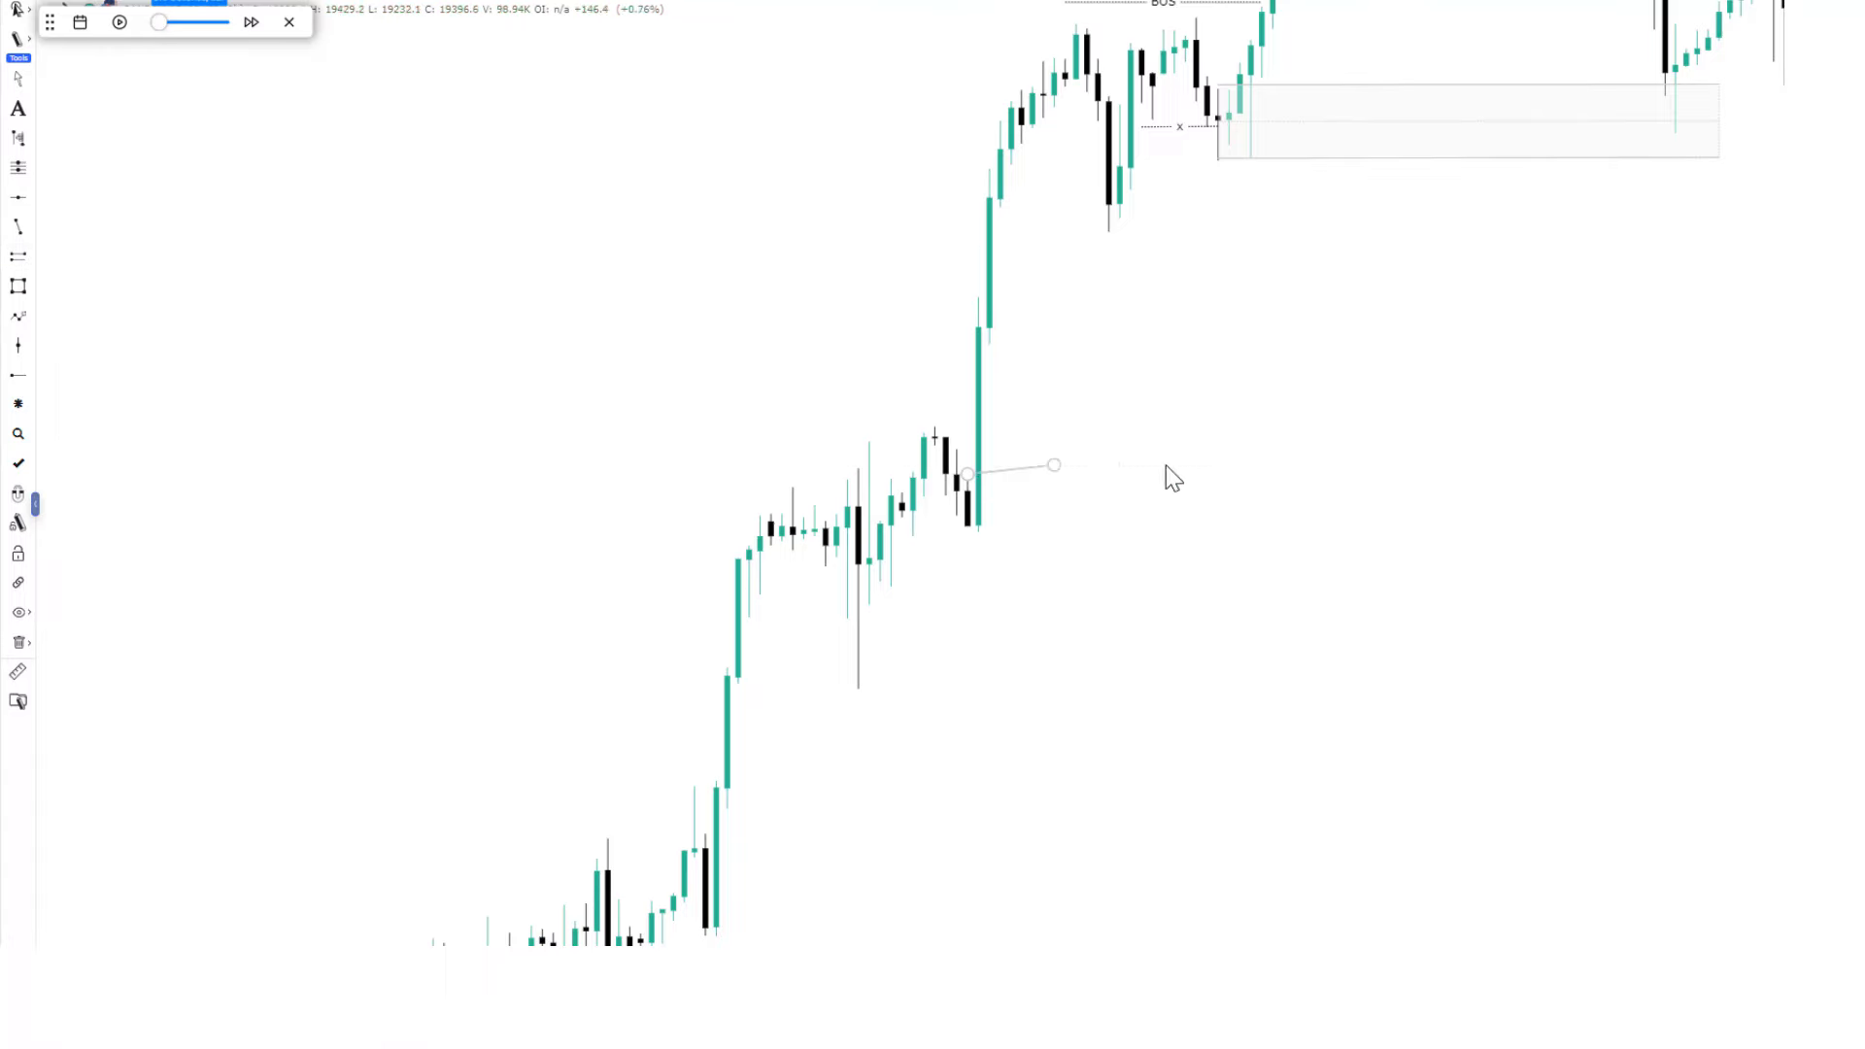
left_click(1564, 534)
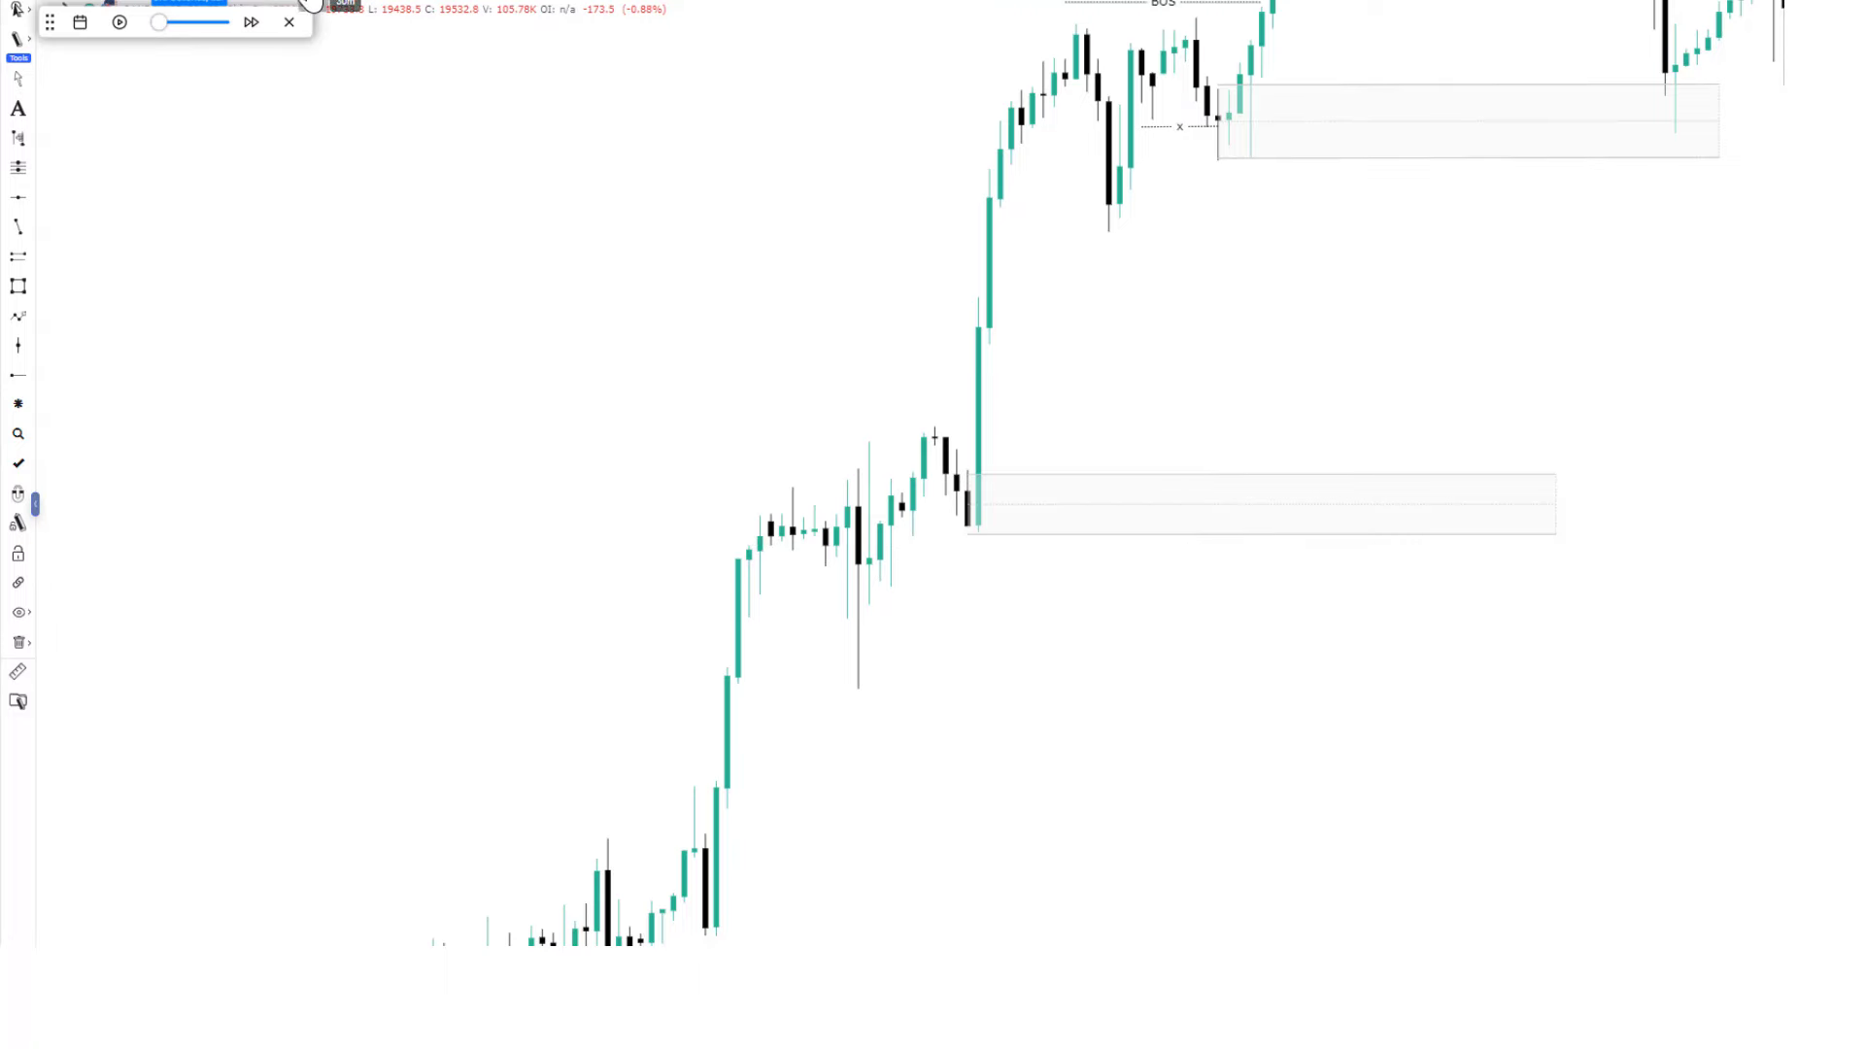
scroll(1103, 457, "down", 3)
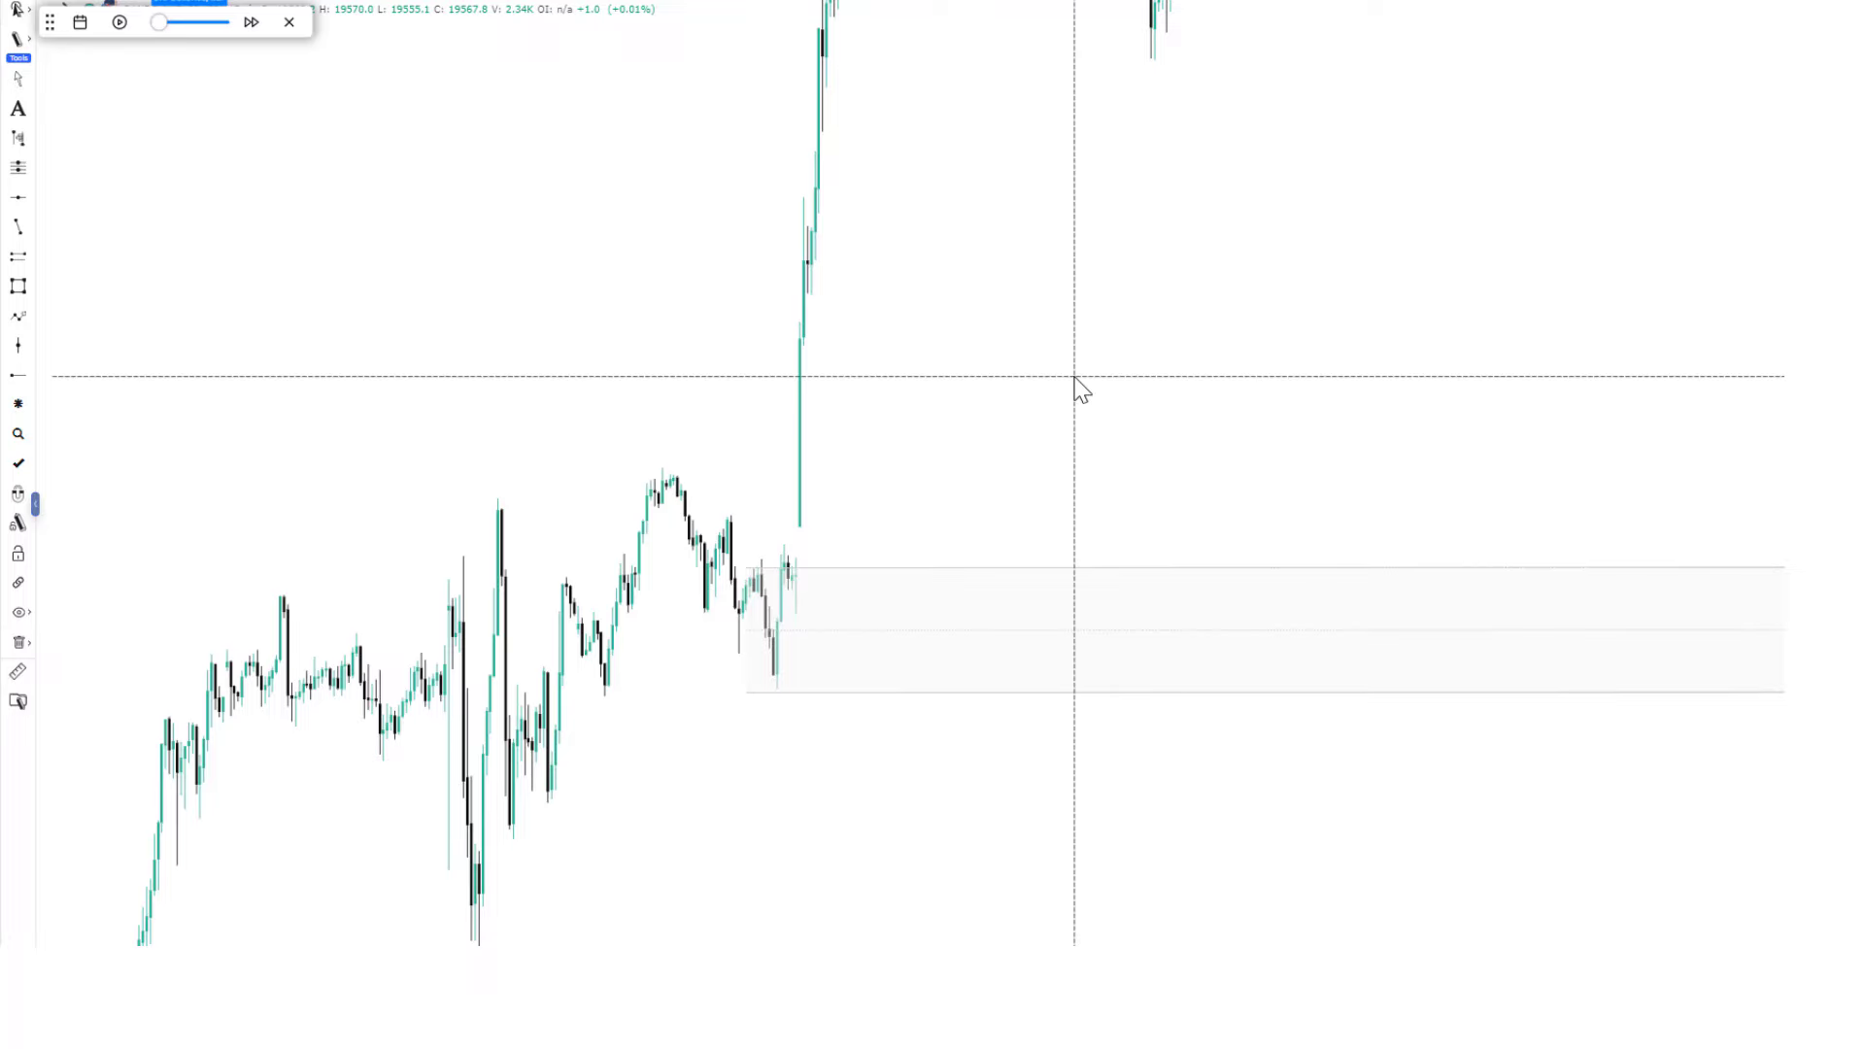
Draw a short trend-line level at the pullback low, extending left.
left_click(17, 227)
left_click(738, 652)
left_click(612, 651)
left_click_drag(1052, 437, 1378, 250)
scroll(1074, 434, "up", 2)
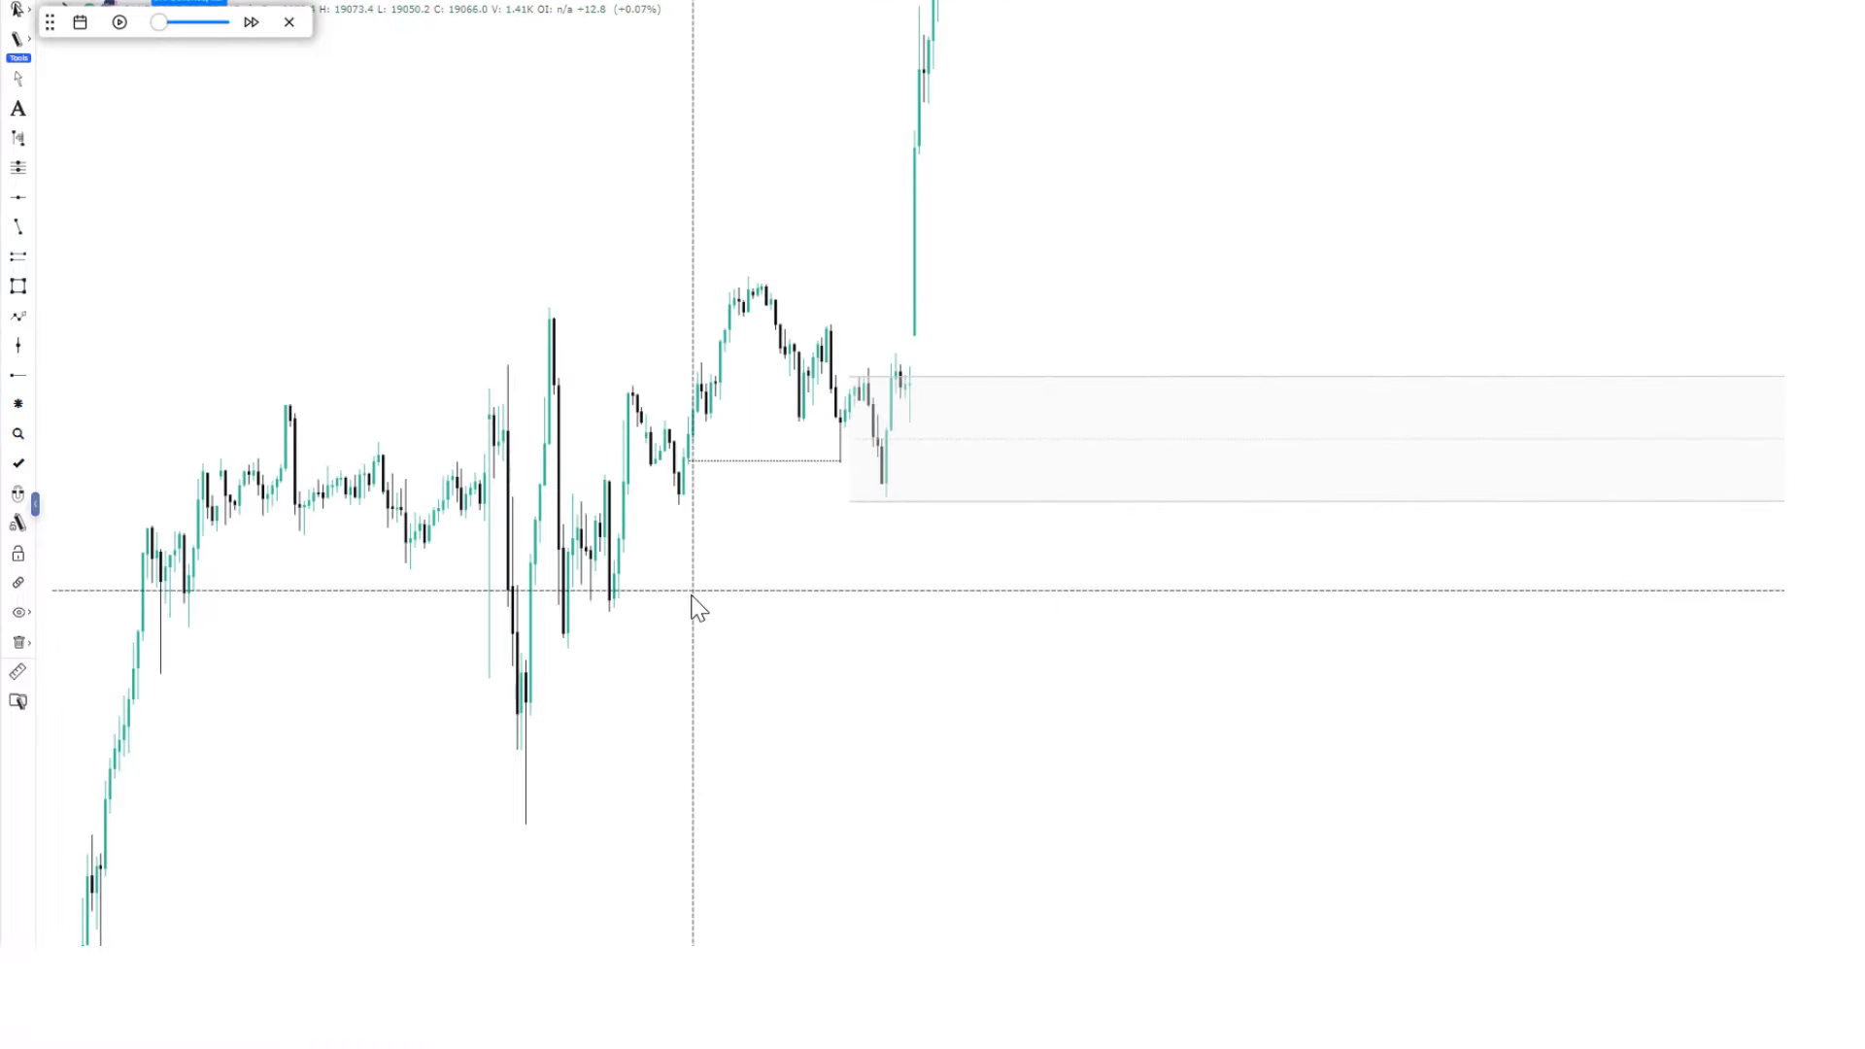
Draw a small gray Parallel Channel box beneath the level line and adjust its right corner.
left_click(42, 256)
left_click(679, 468)
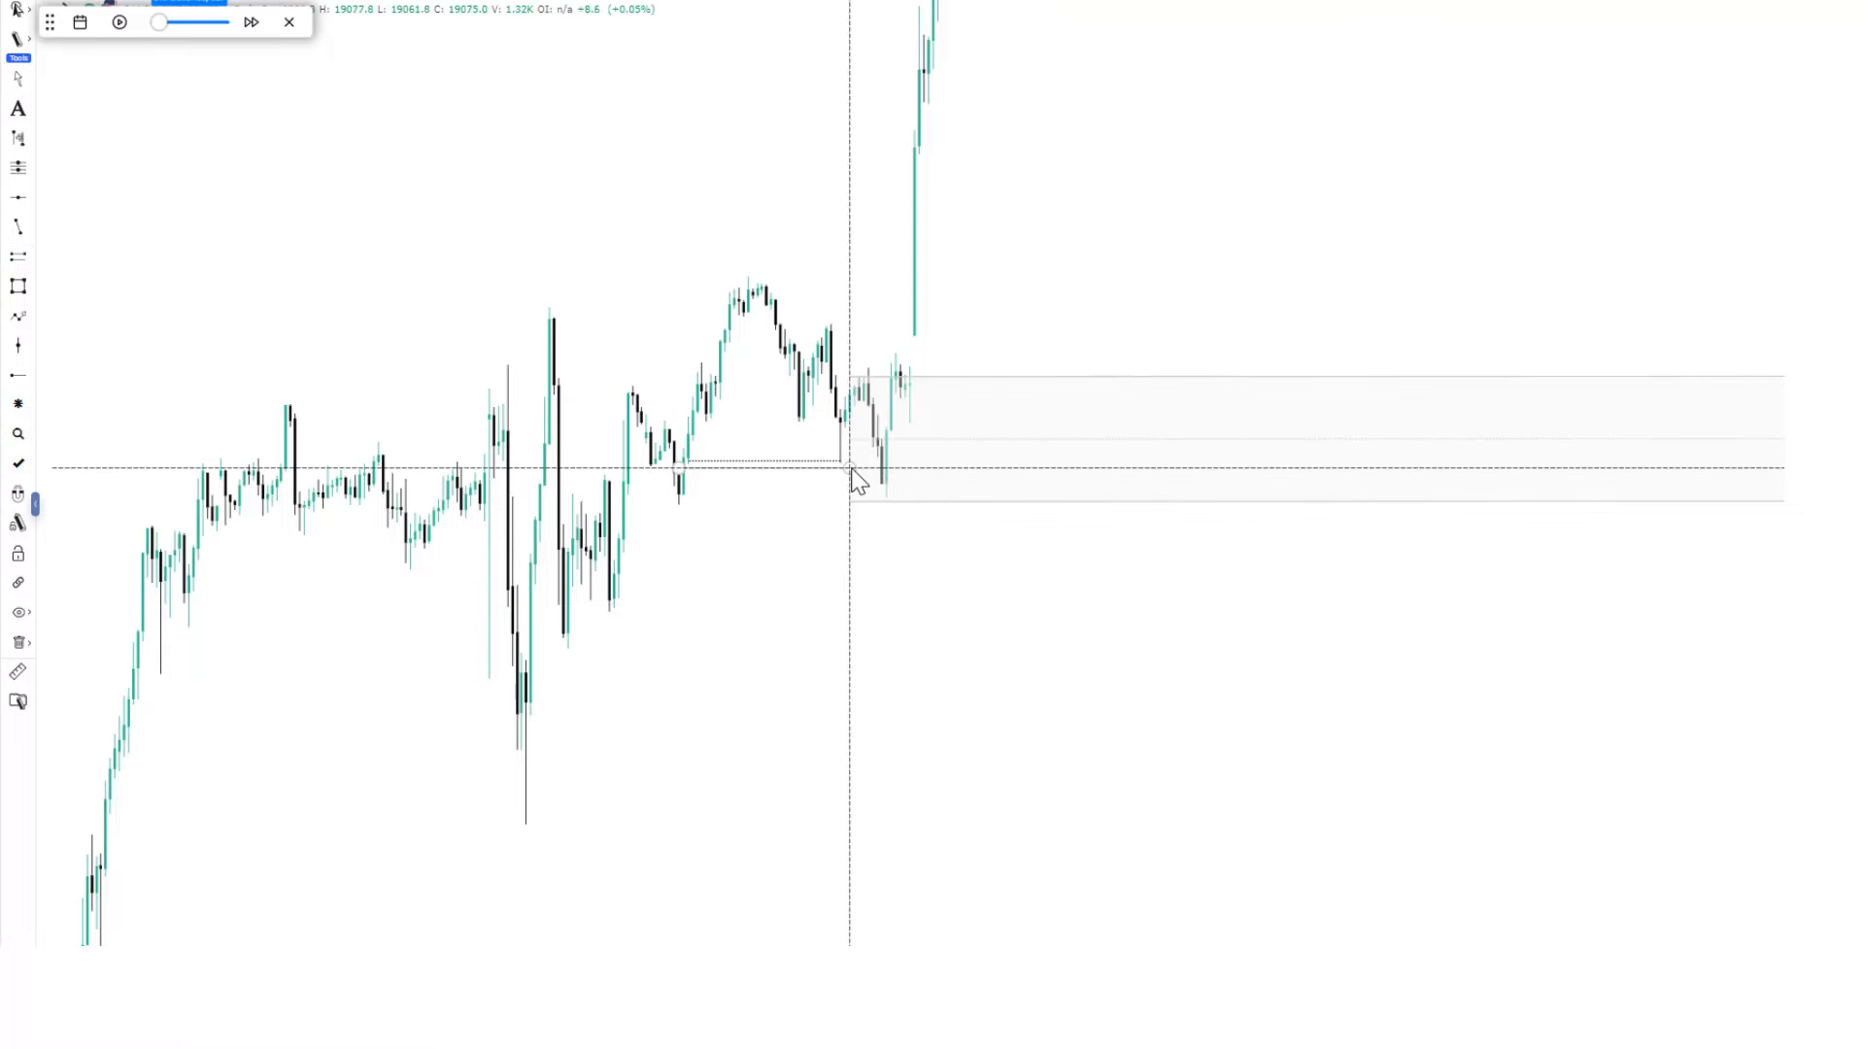
left_click(915, 474)
left_click(738, 510)
left_click_drag(914, 474, 911, 468)
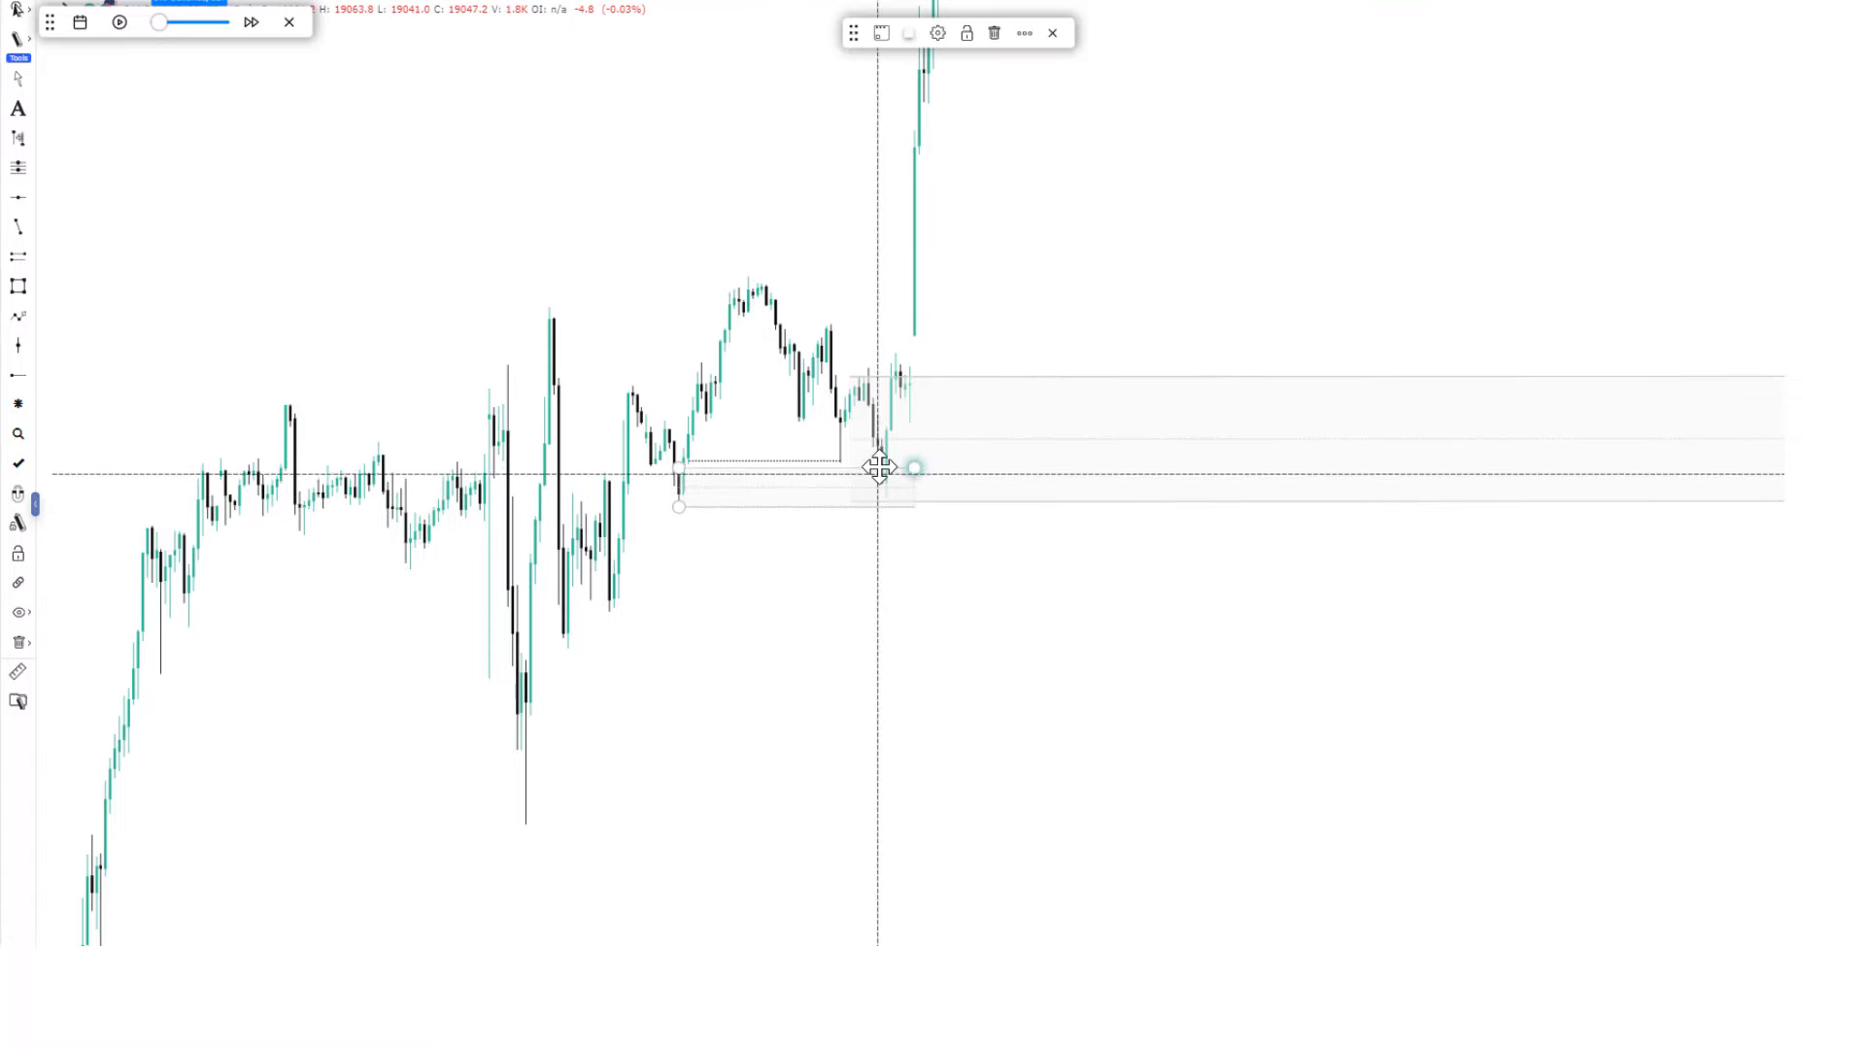
left_click(903, 303)
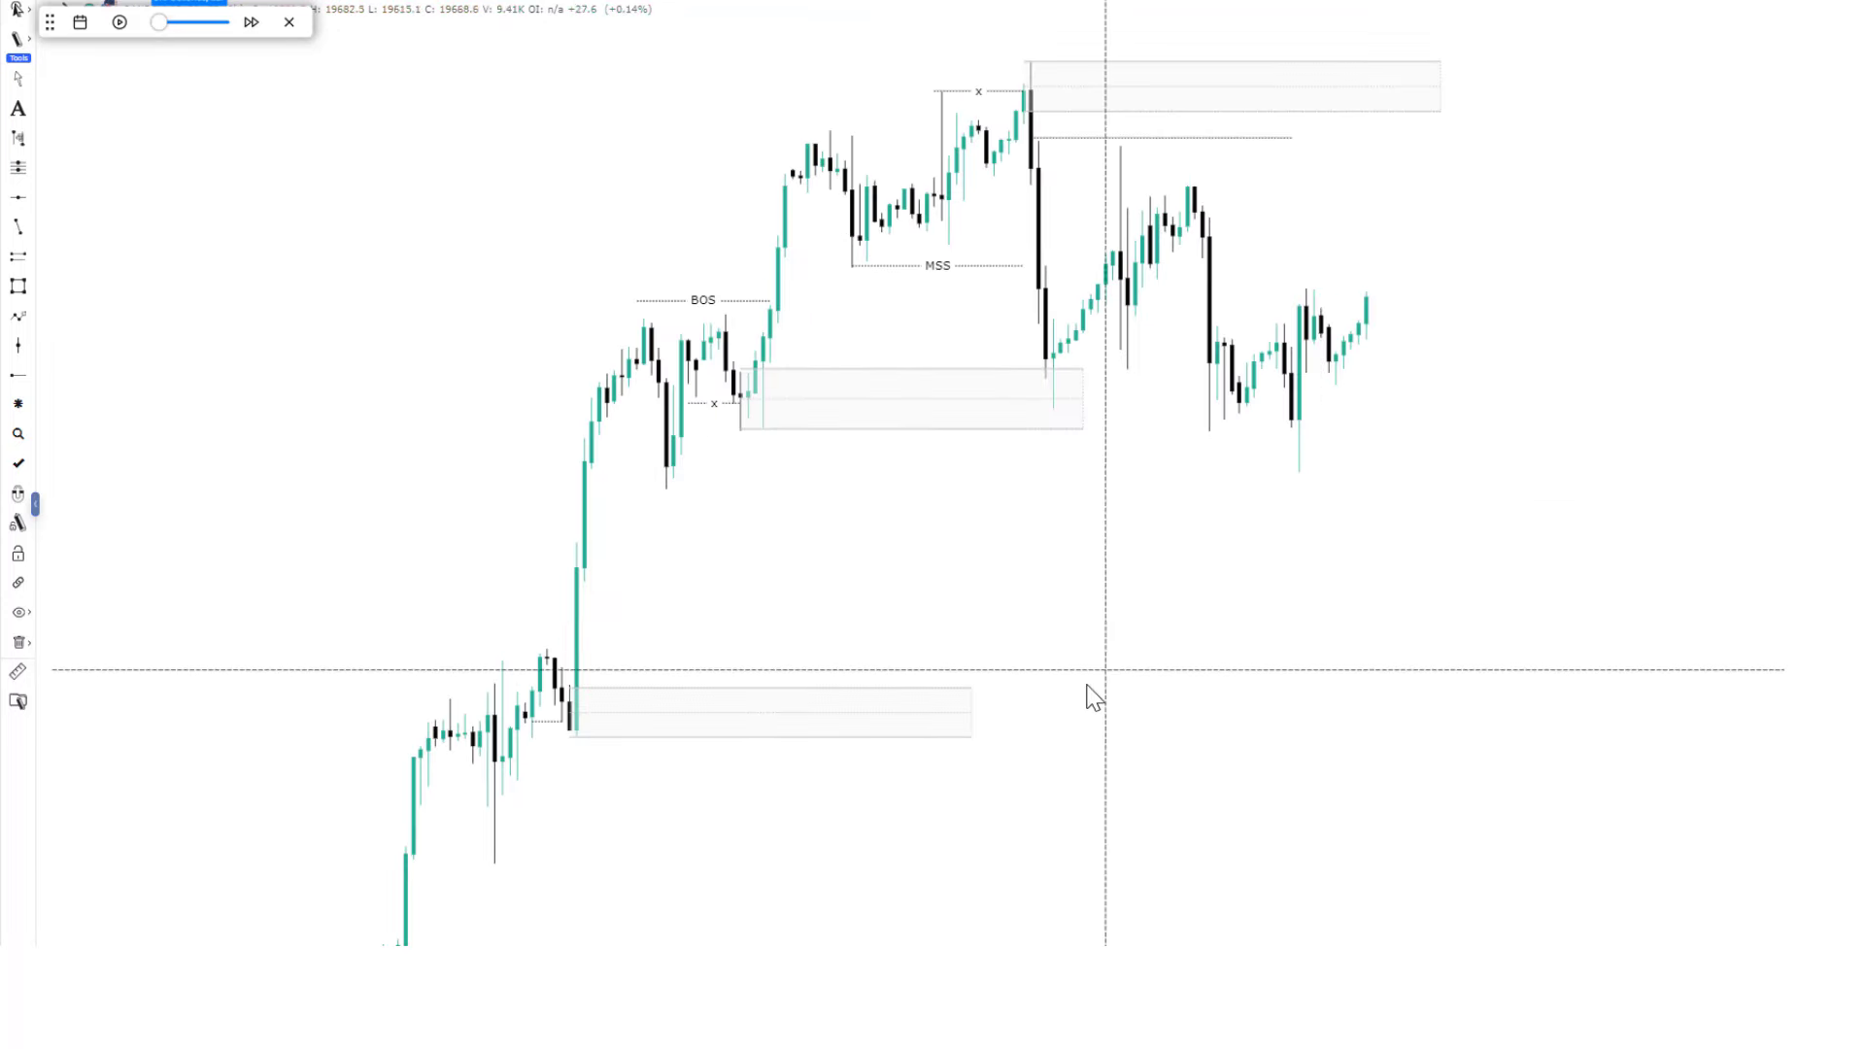
Stretch the lower gray supply zone further to the right.
left_click(967, 690)
left_click_drag(967, 689, 1432, 686)
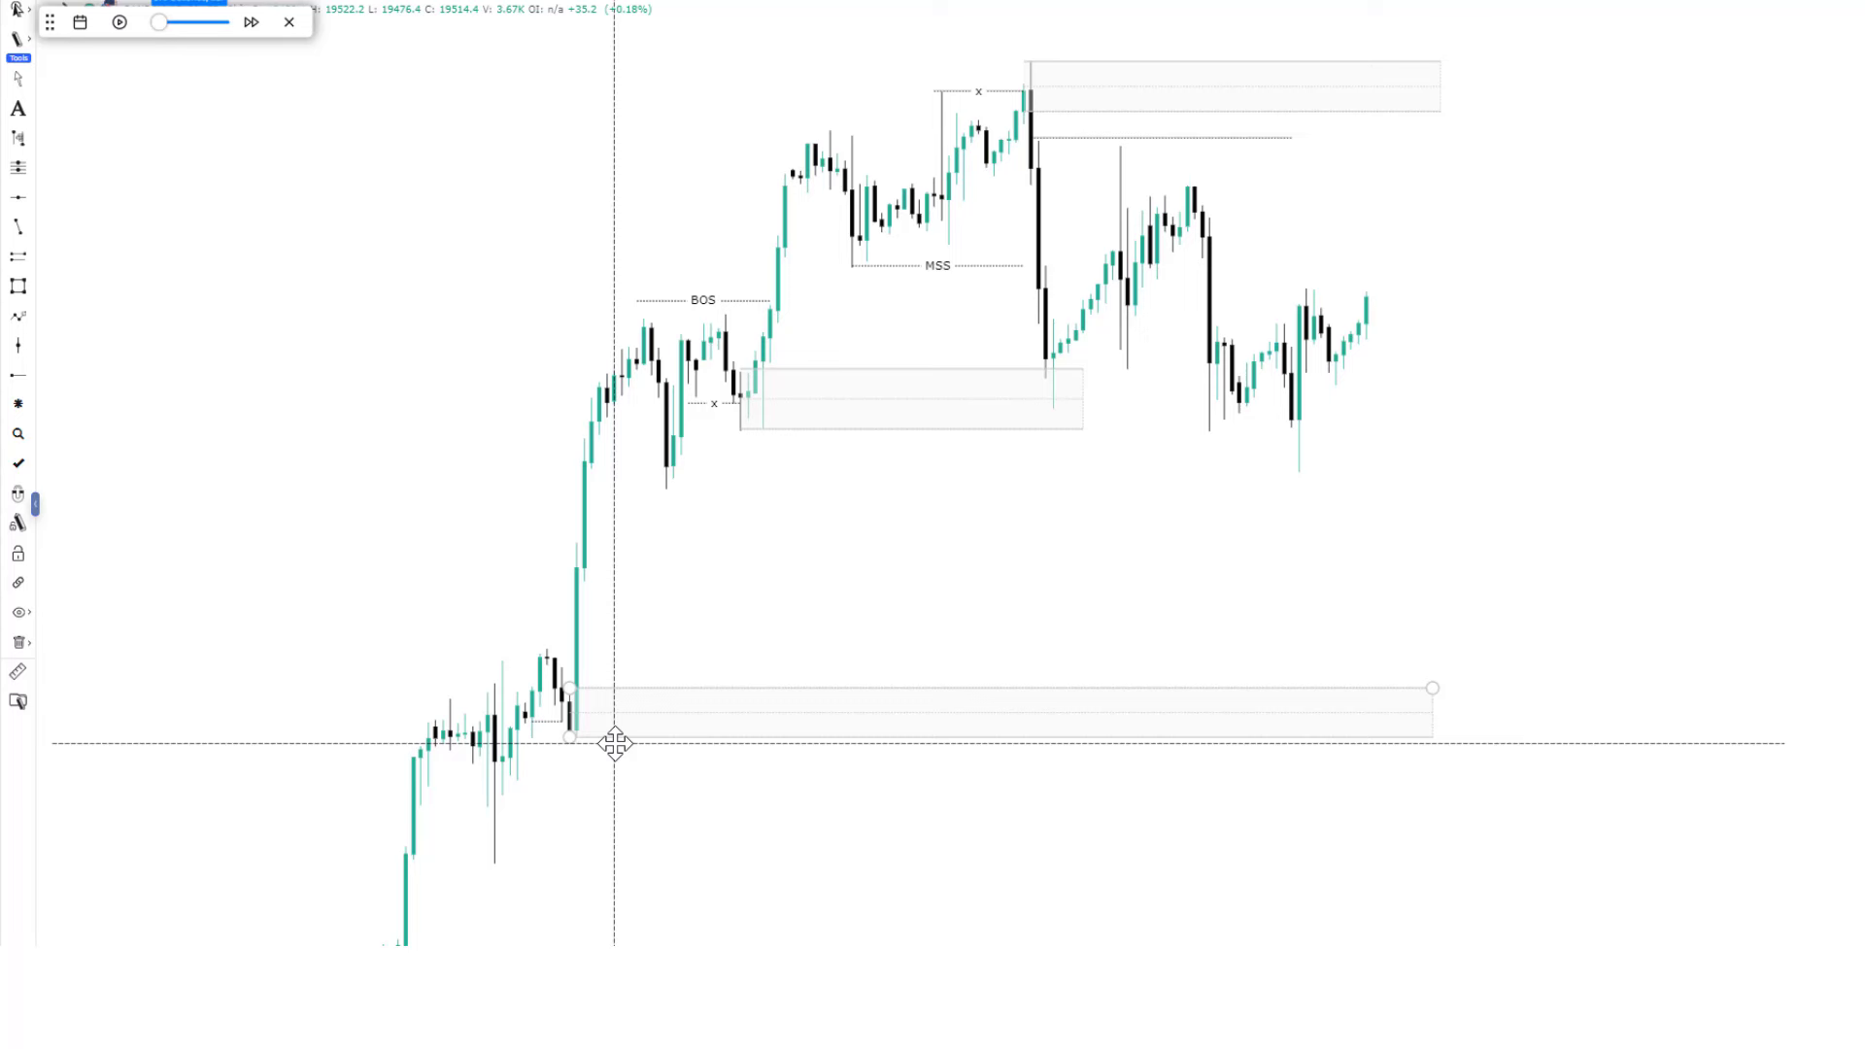
left_click(687, 654)
Delete the gray zone beside the small x mark under BOS.
left_click(569, 715)
left_click(564, 736)
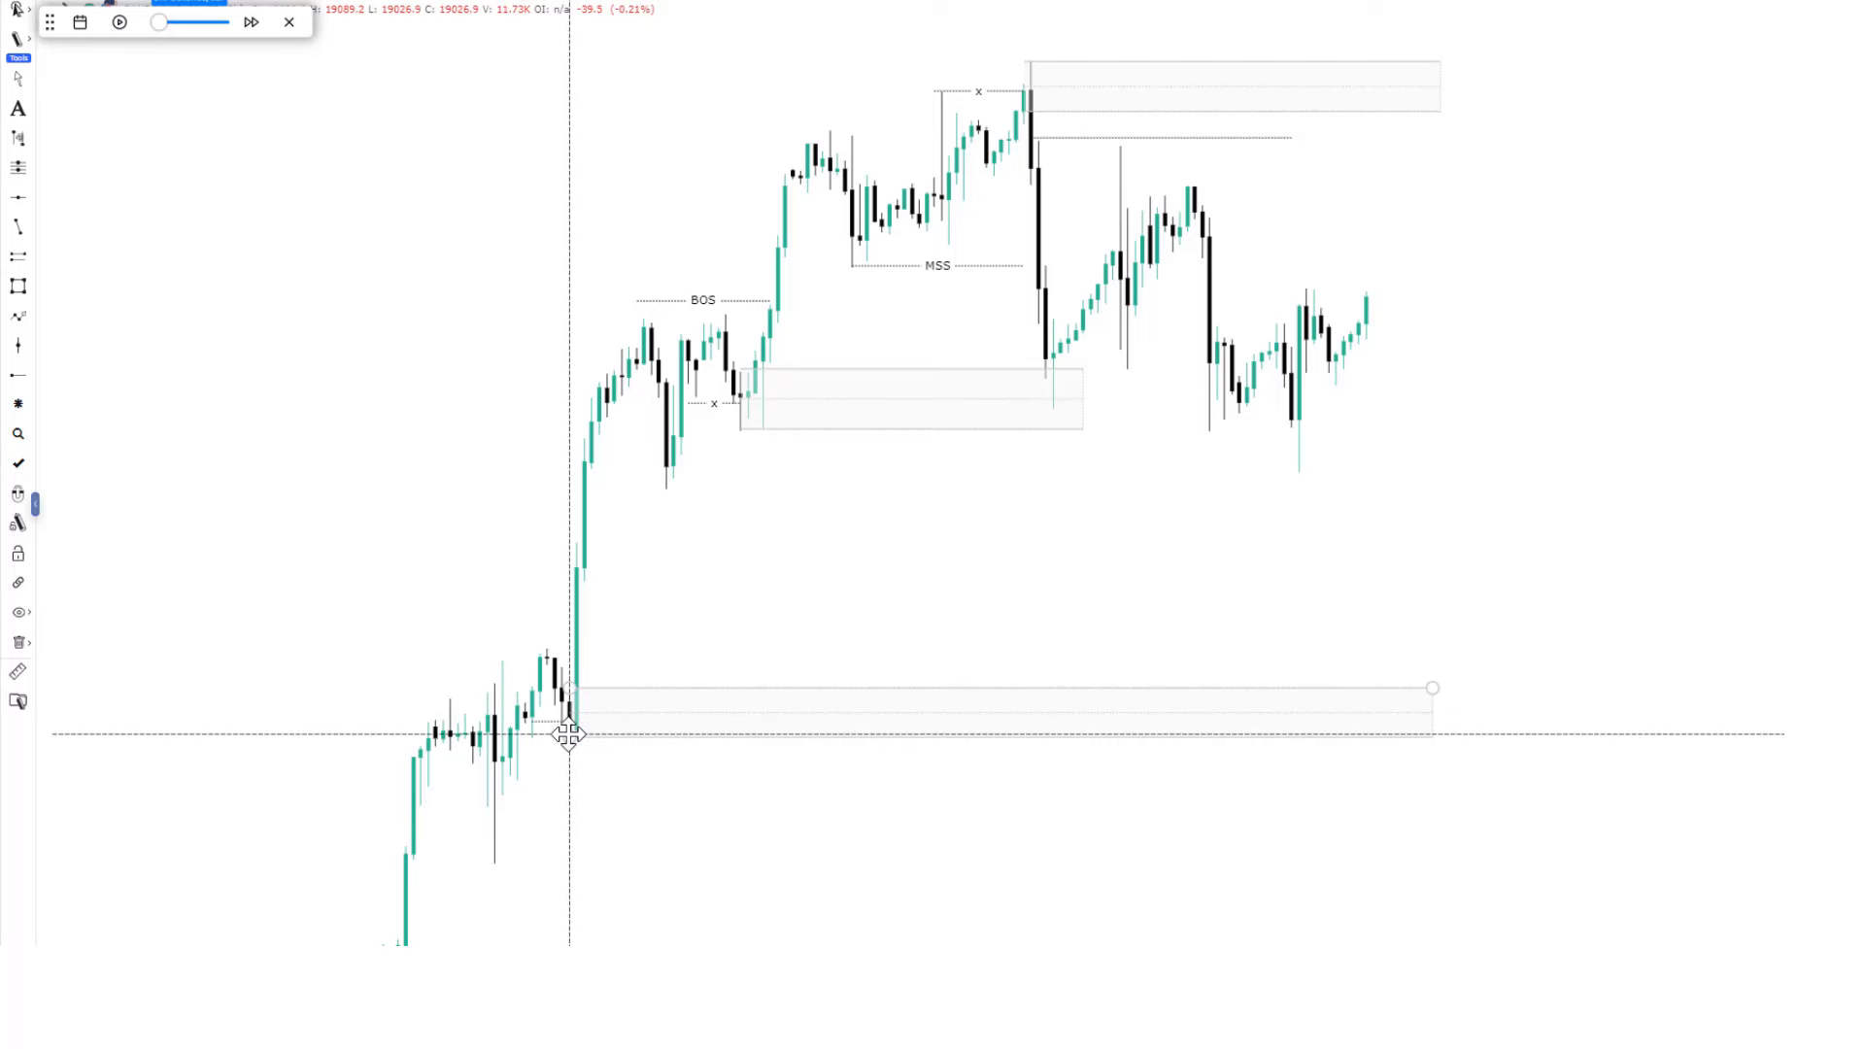
left_click(545, 724)
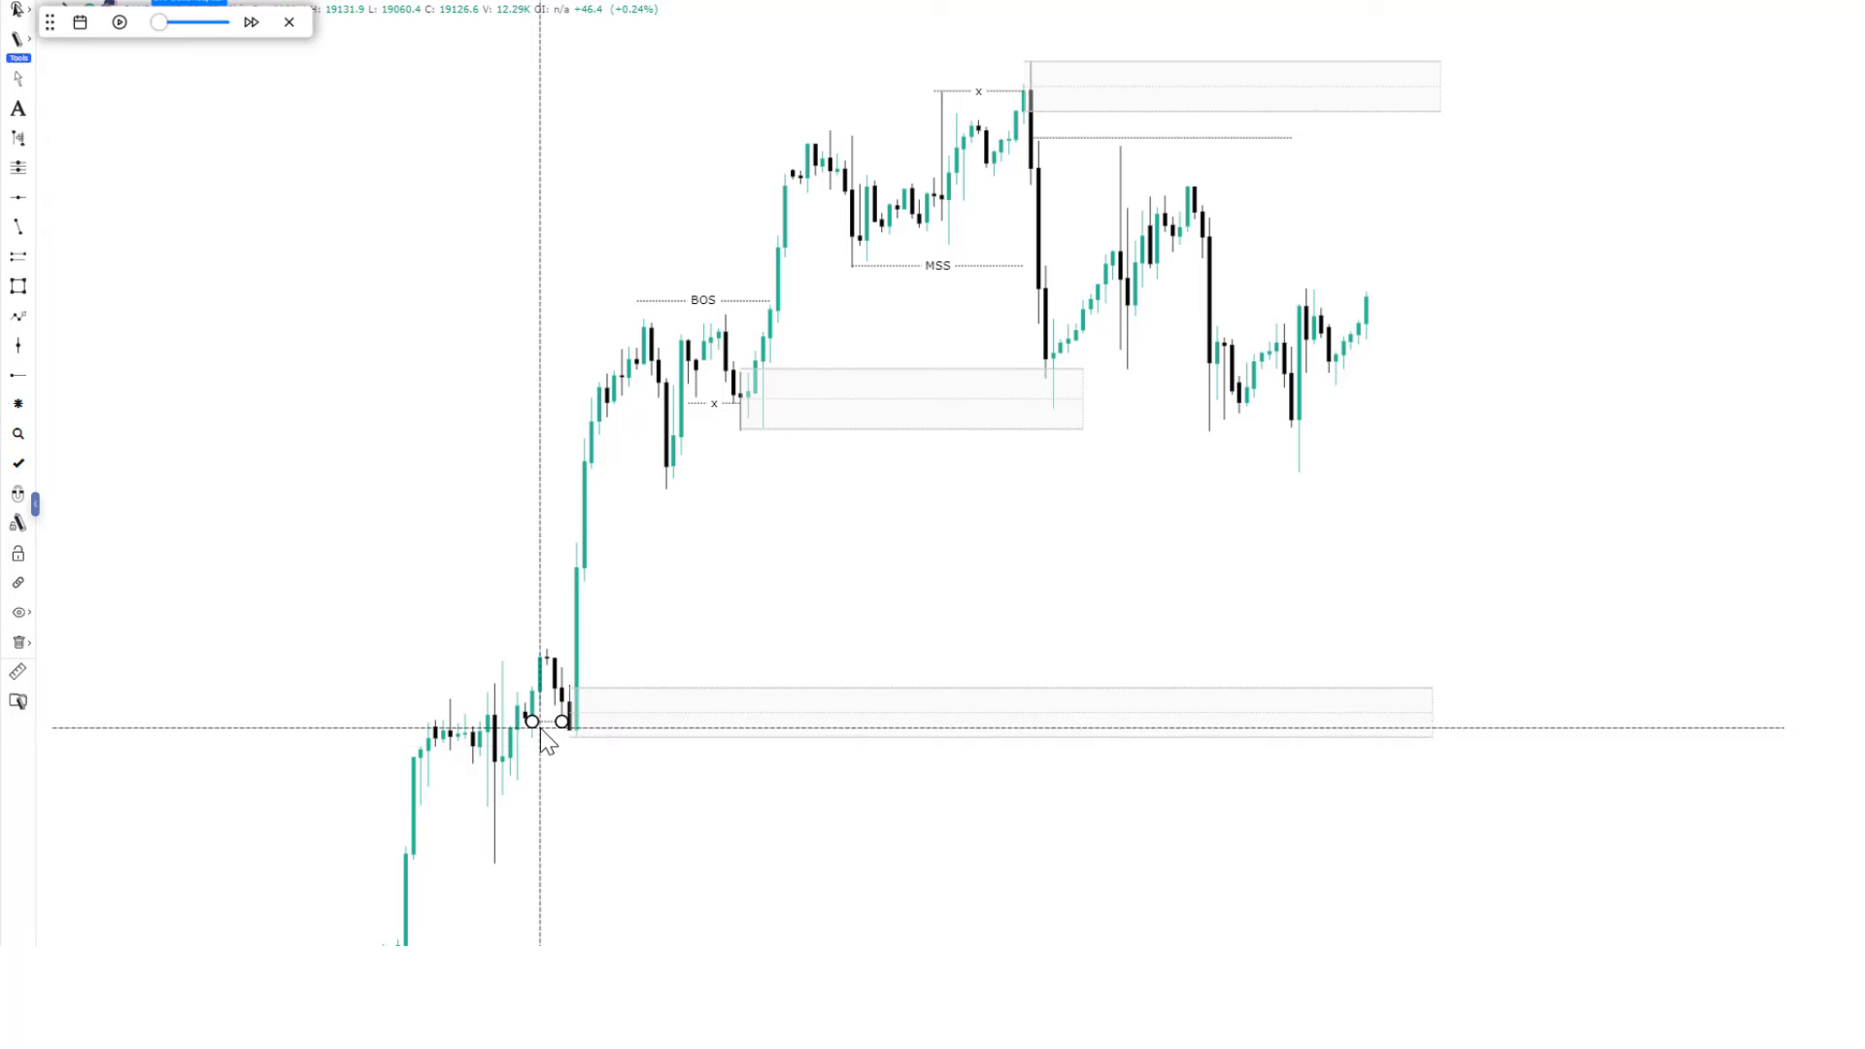
left_click(568, 739)
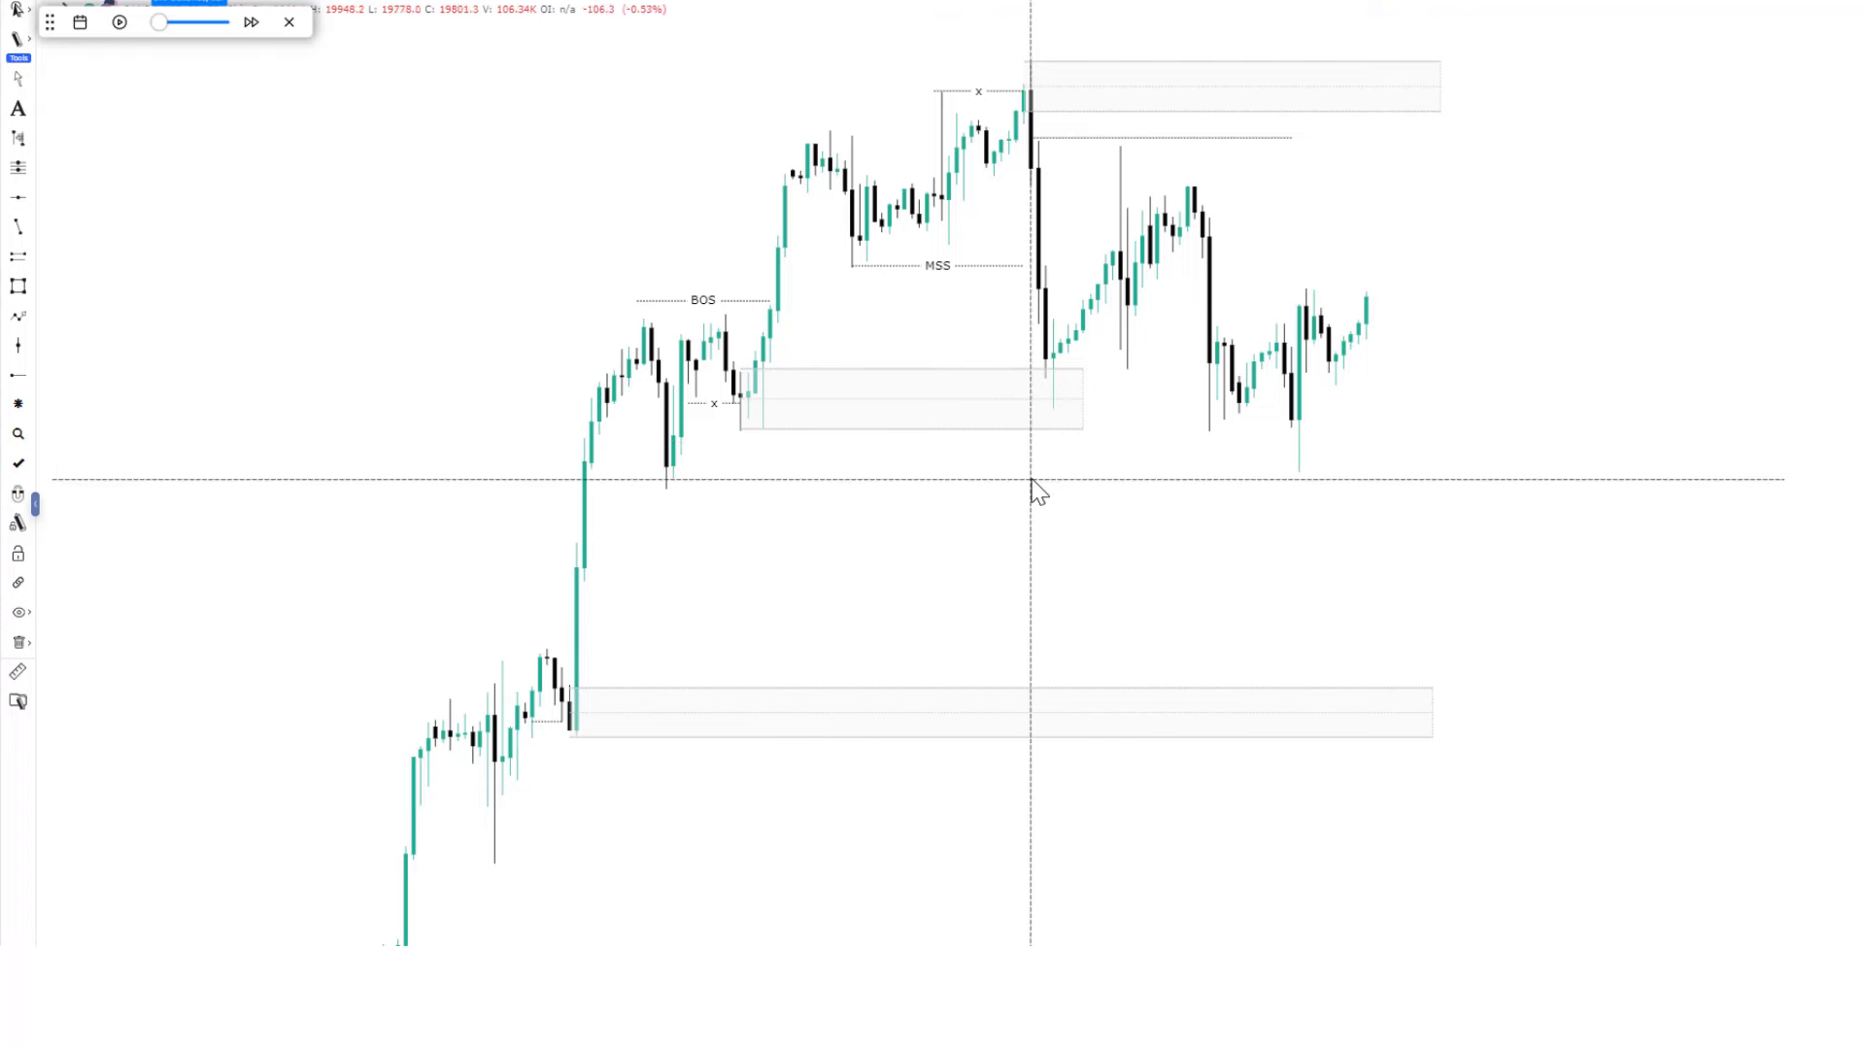
left_click(1082, 429)
key("Delete")
Draw a trend line joining the two swing lows and extend the lower gray zone further right.
left_click(18, 226)
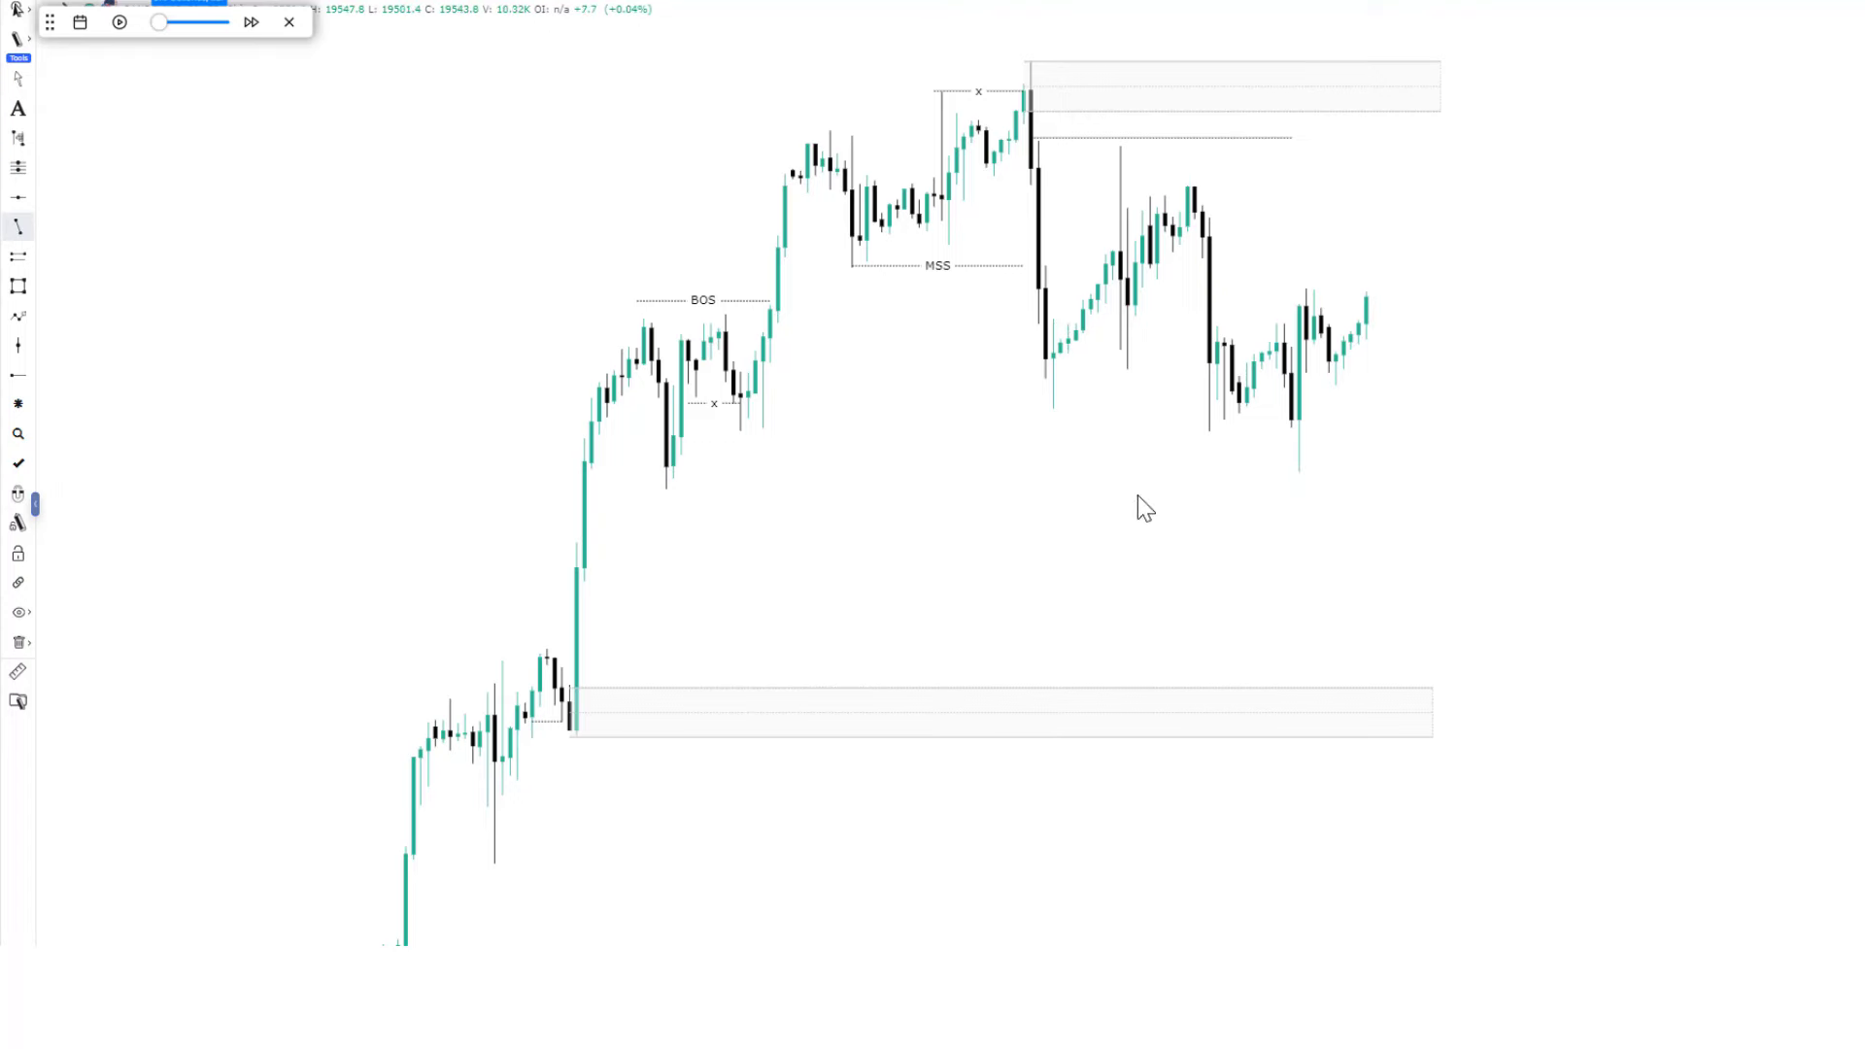
left_click(658, 489)
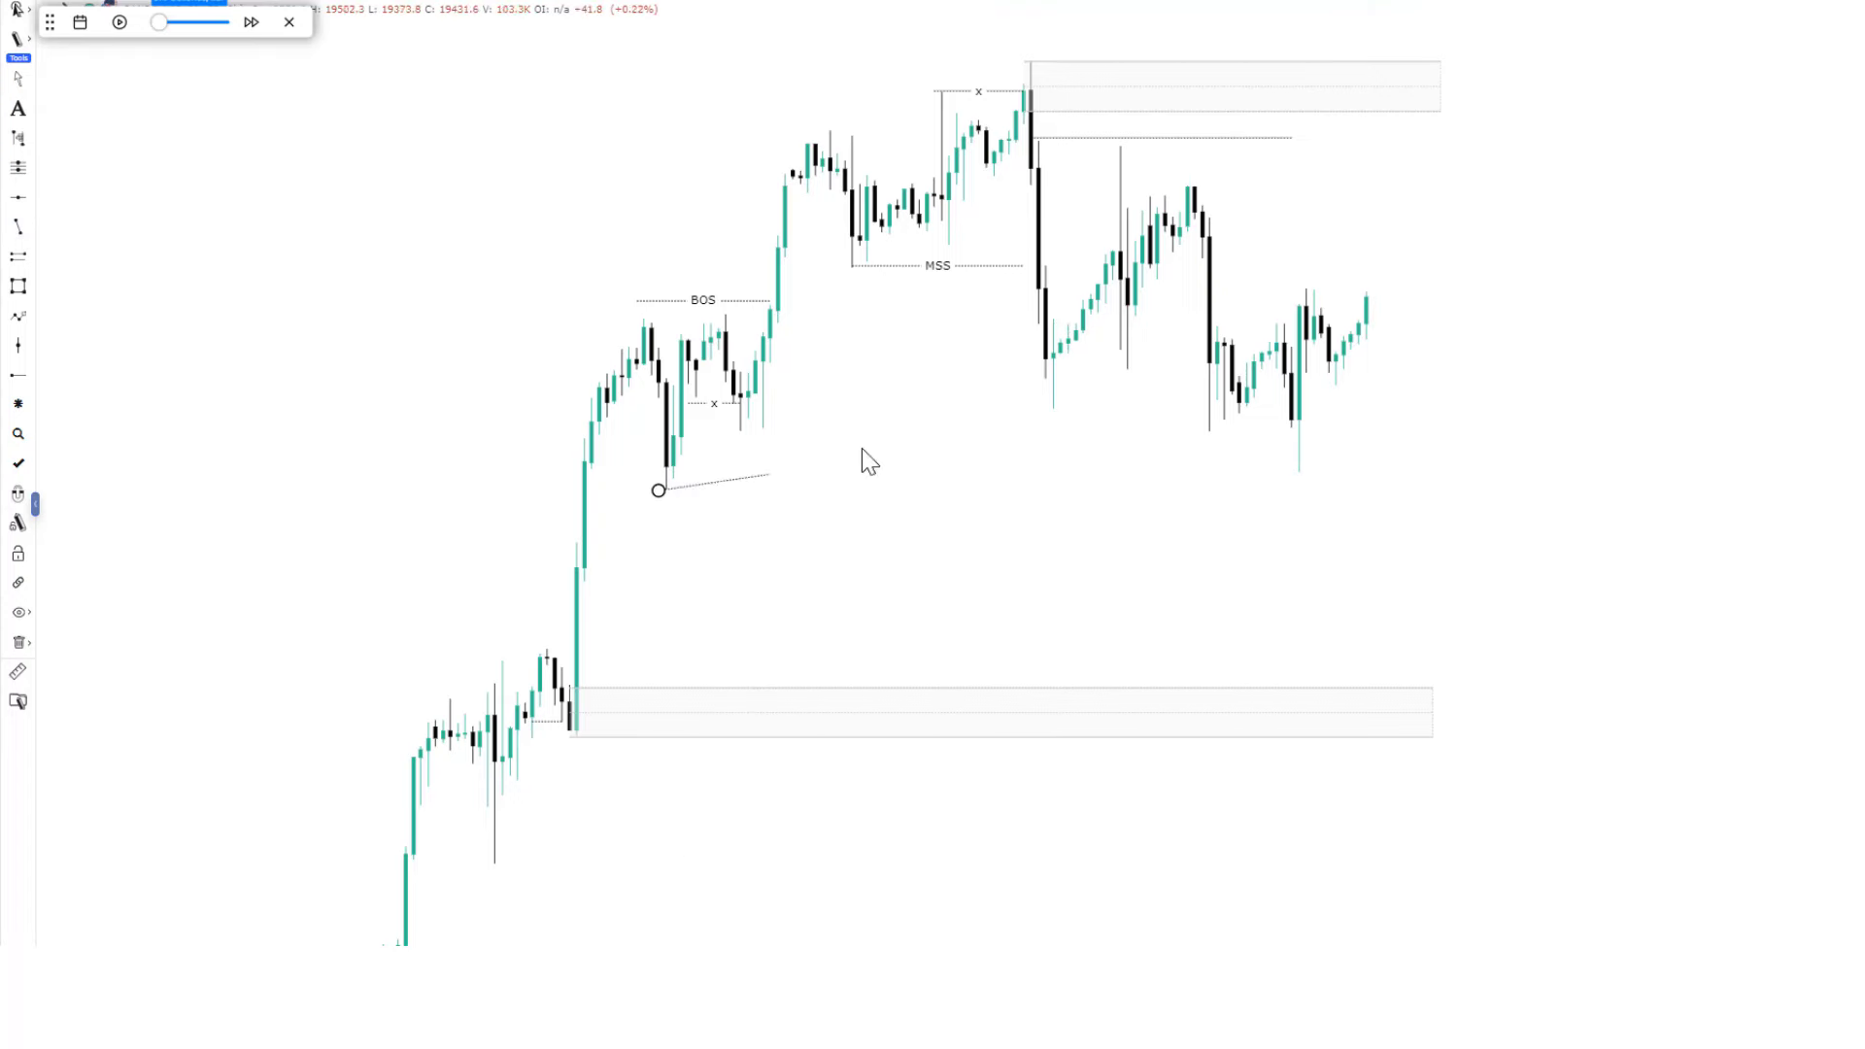
left_click(1202, 379)
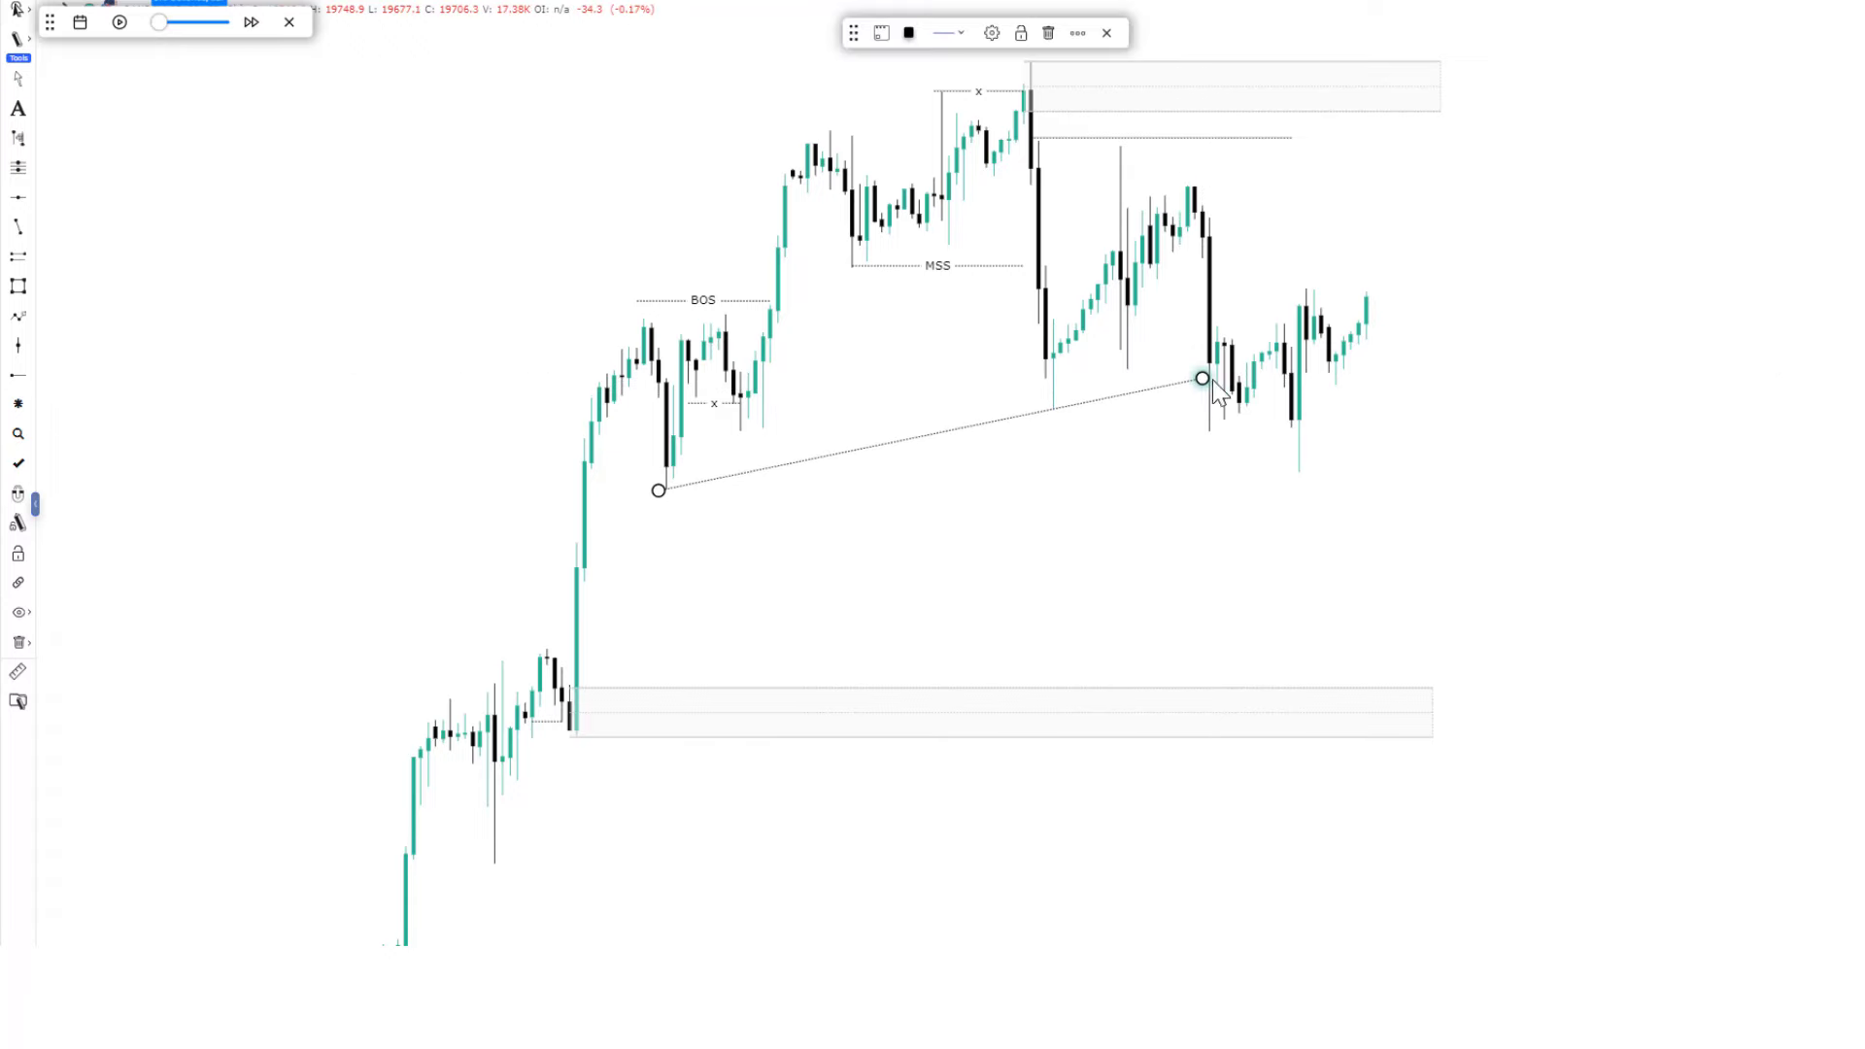
left_click(1457, 432)
scroll(1431, 437, "up", 2)
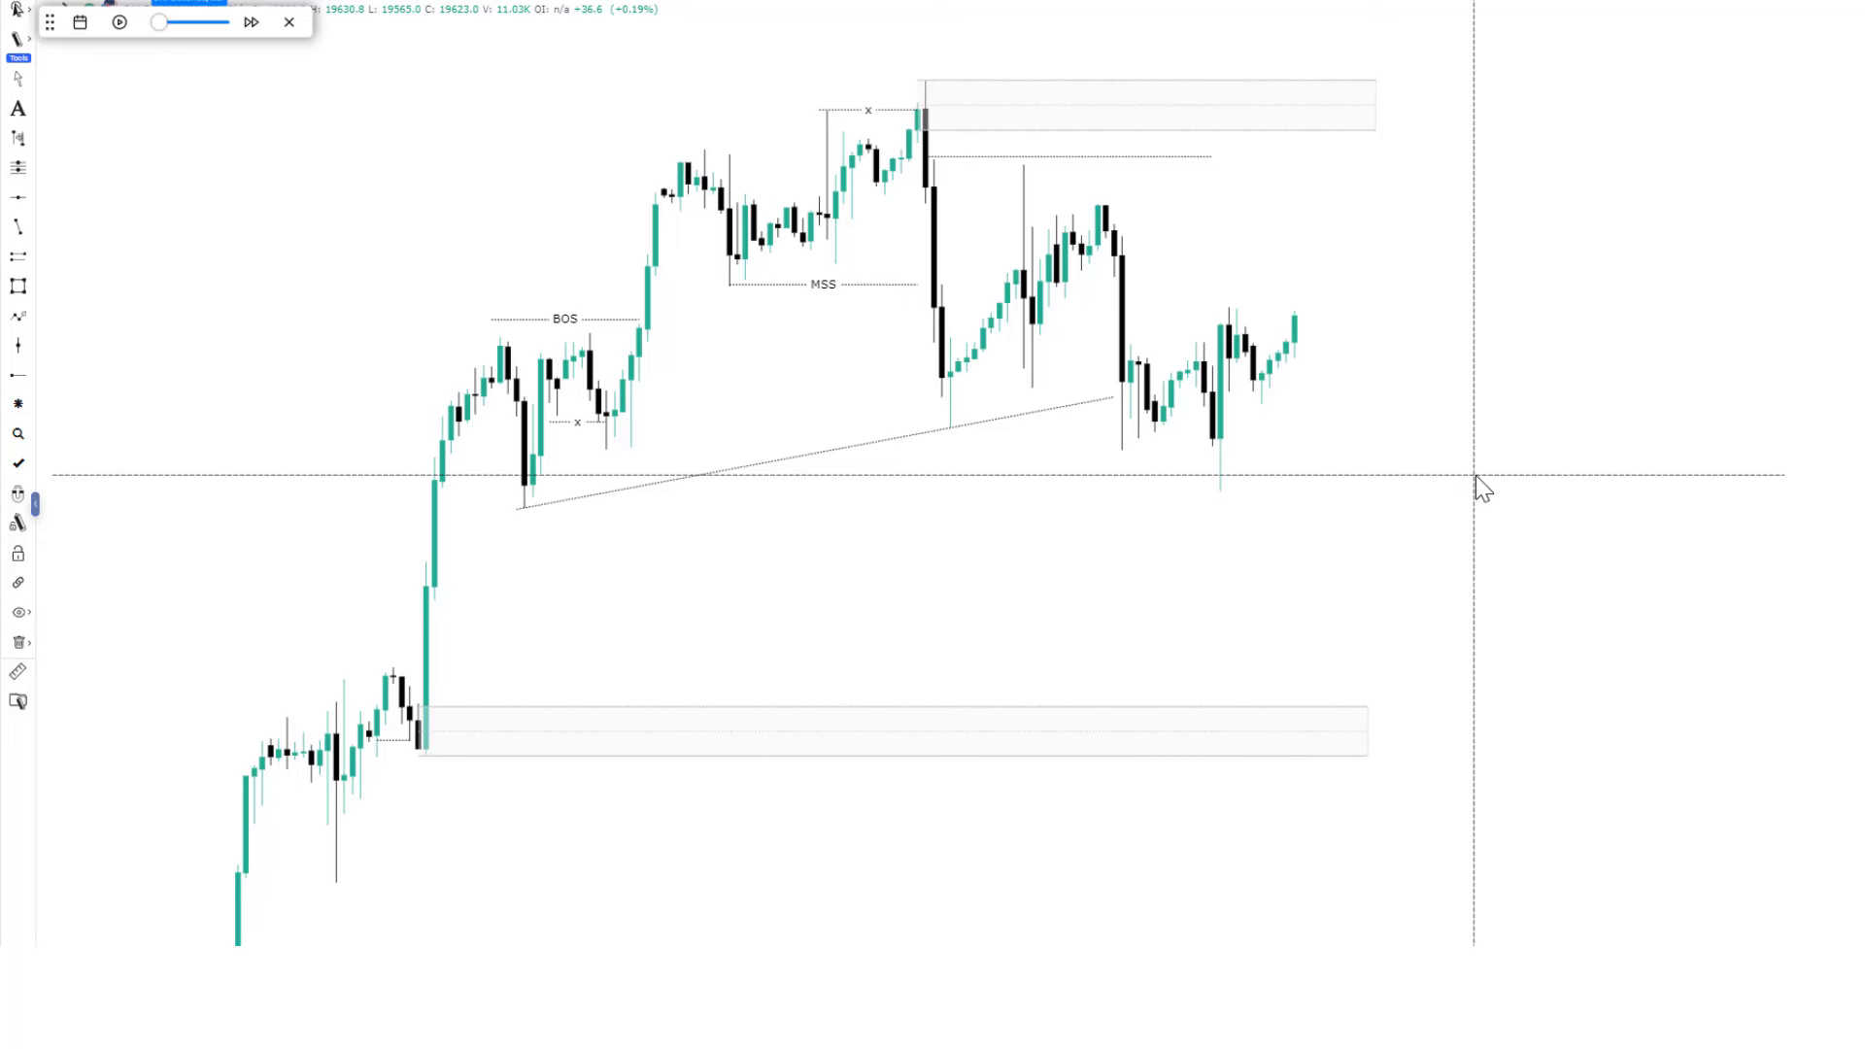
left_click_drag(1369, 708, 1562, 686)
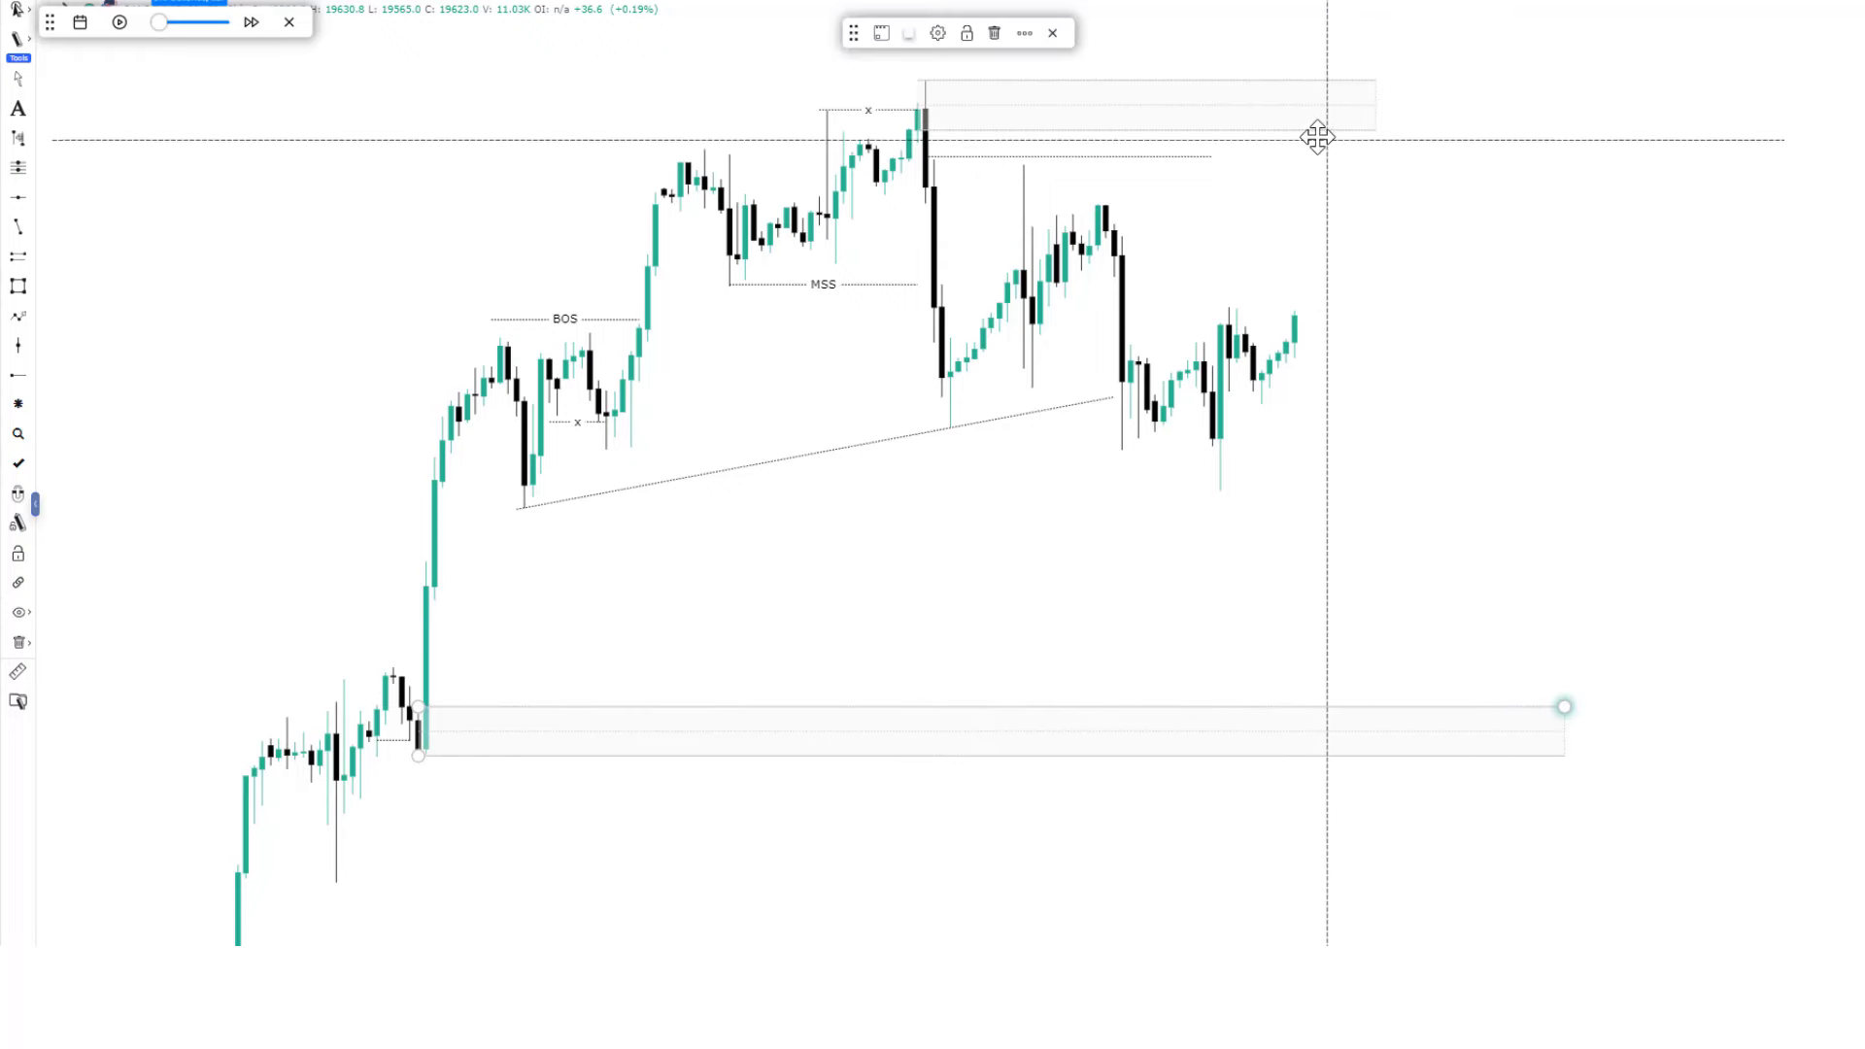
Widen the upper gray zone and play the replay until price dips into the lower zone.
left_click_drag(1367, 129, 1441, 129)
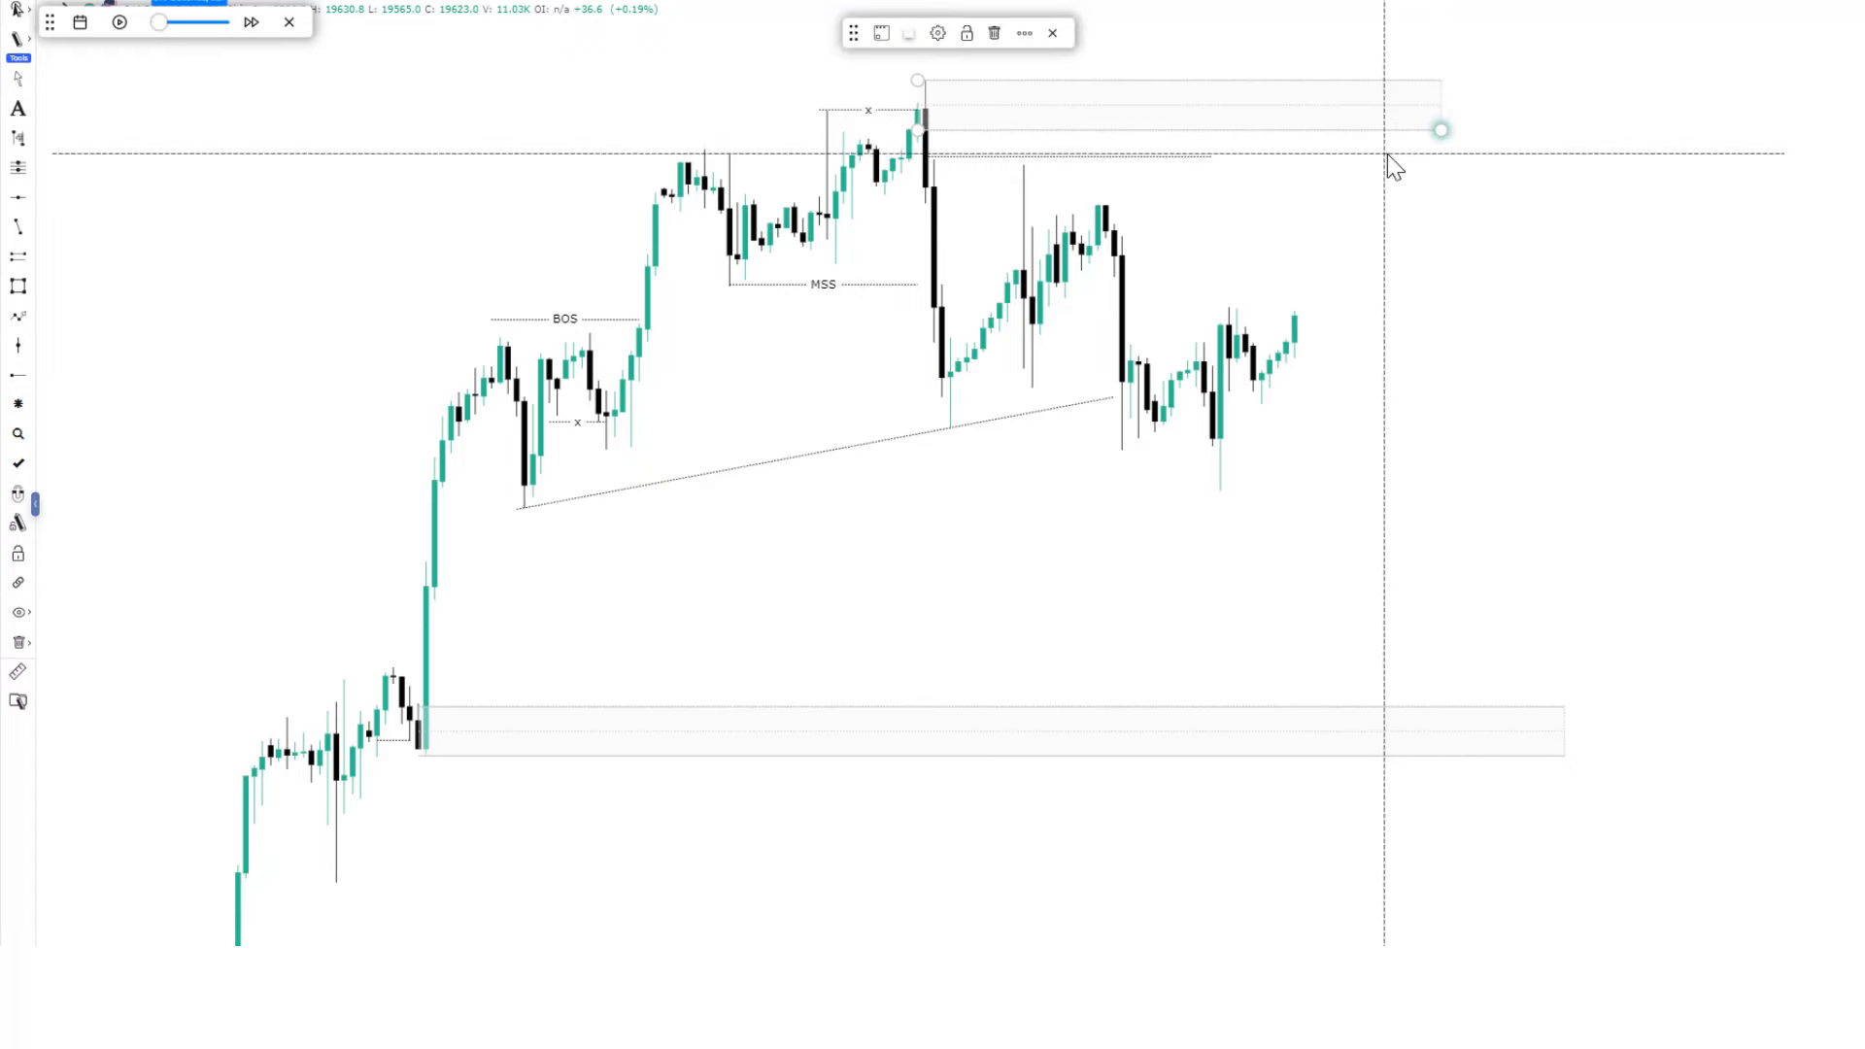
left_click(119, 21)
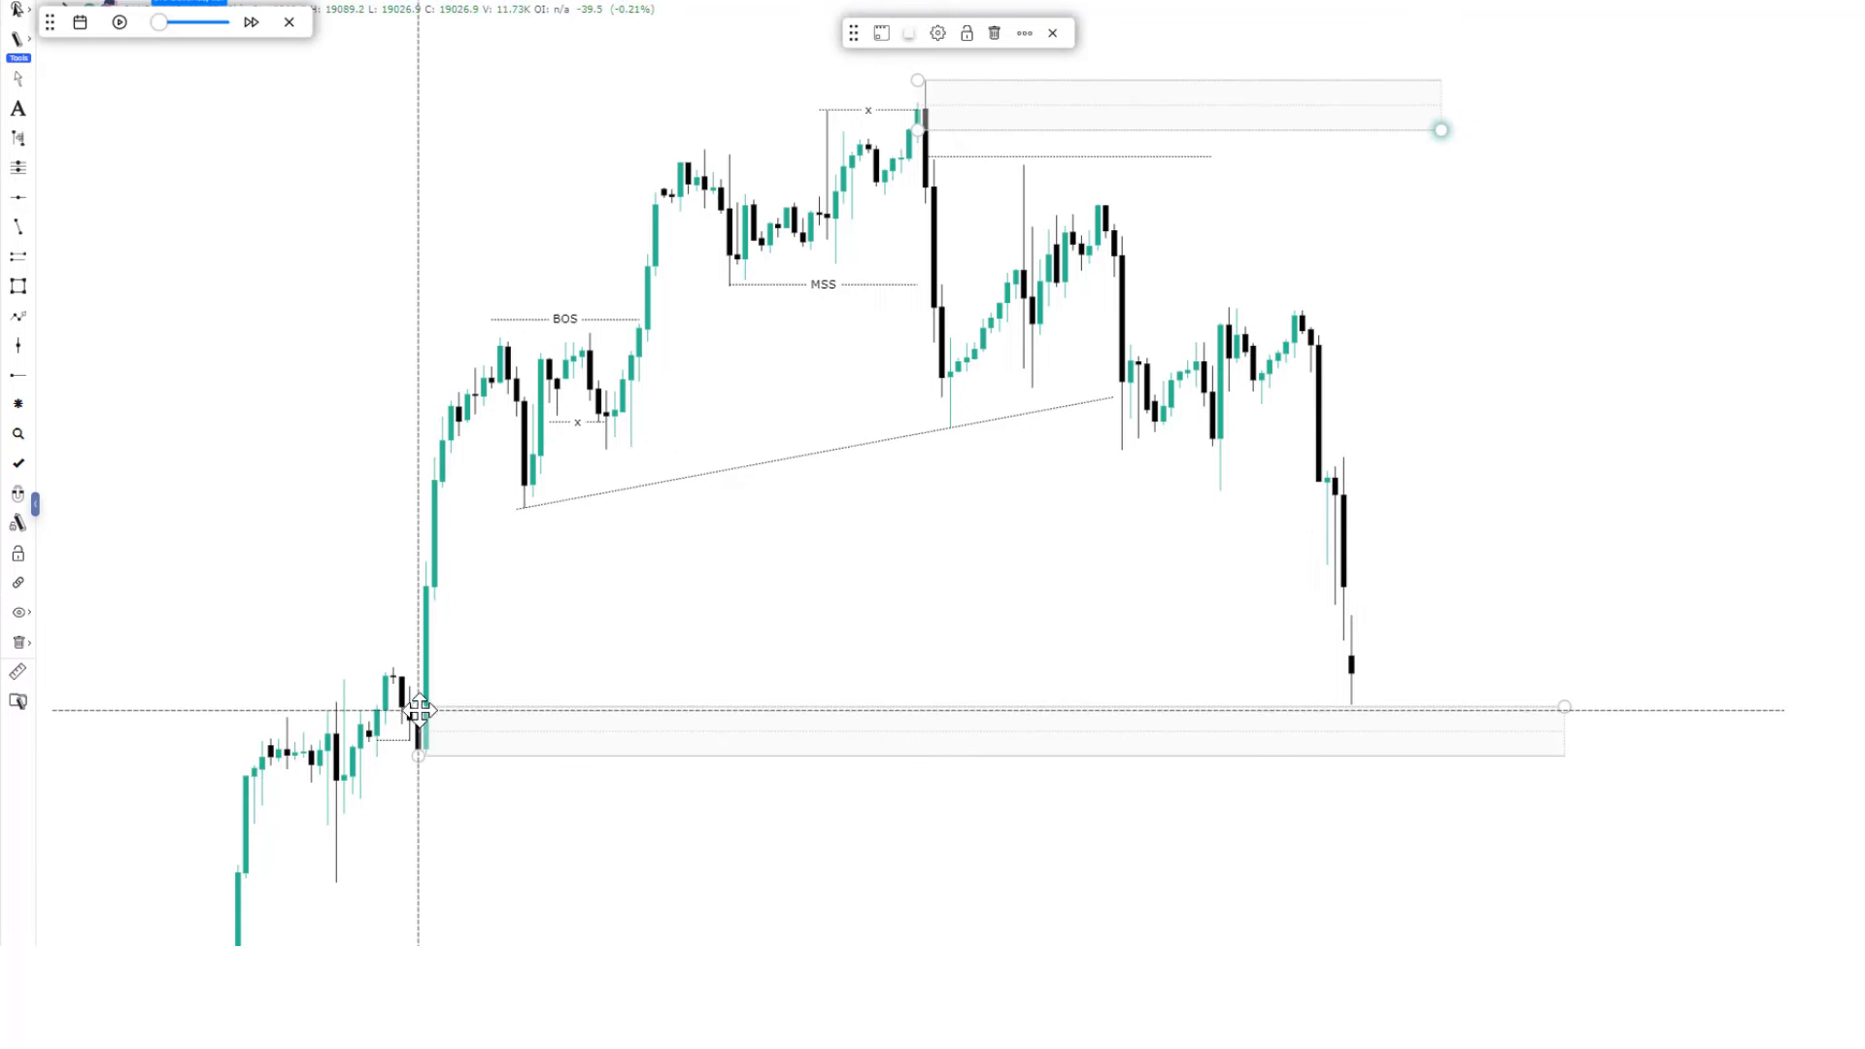
left_click_drag(812, 712, 812, 705)
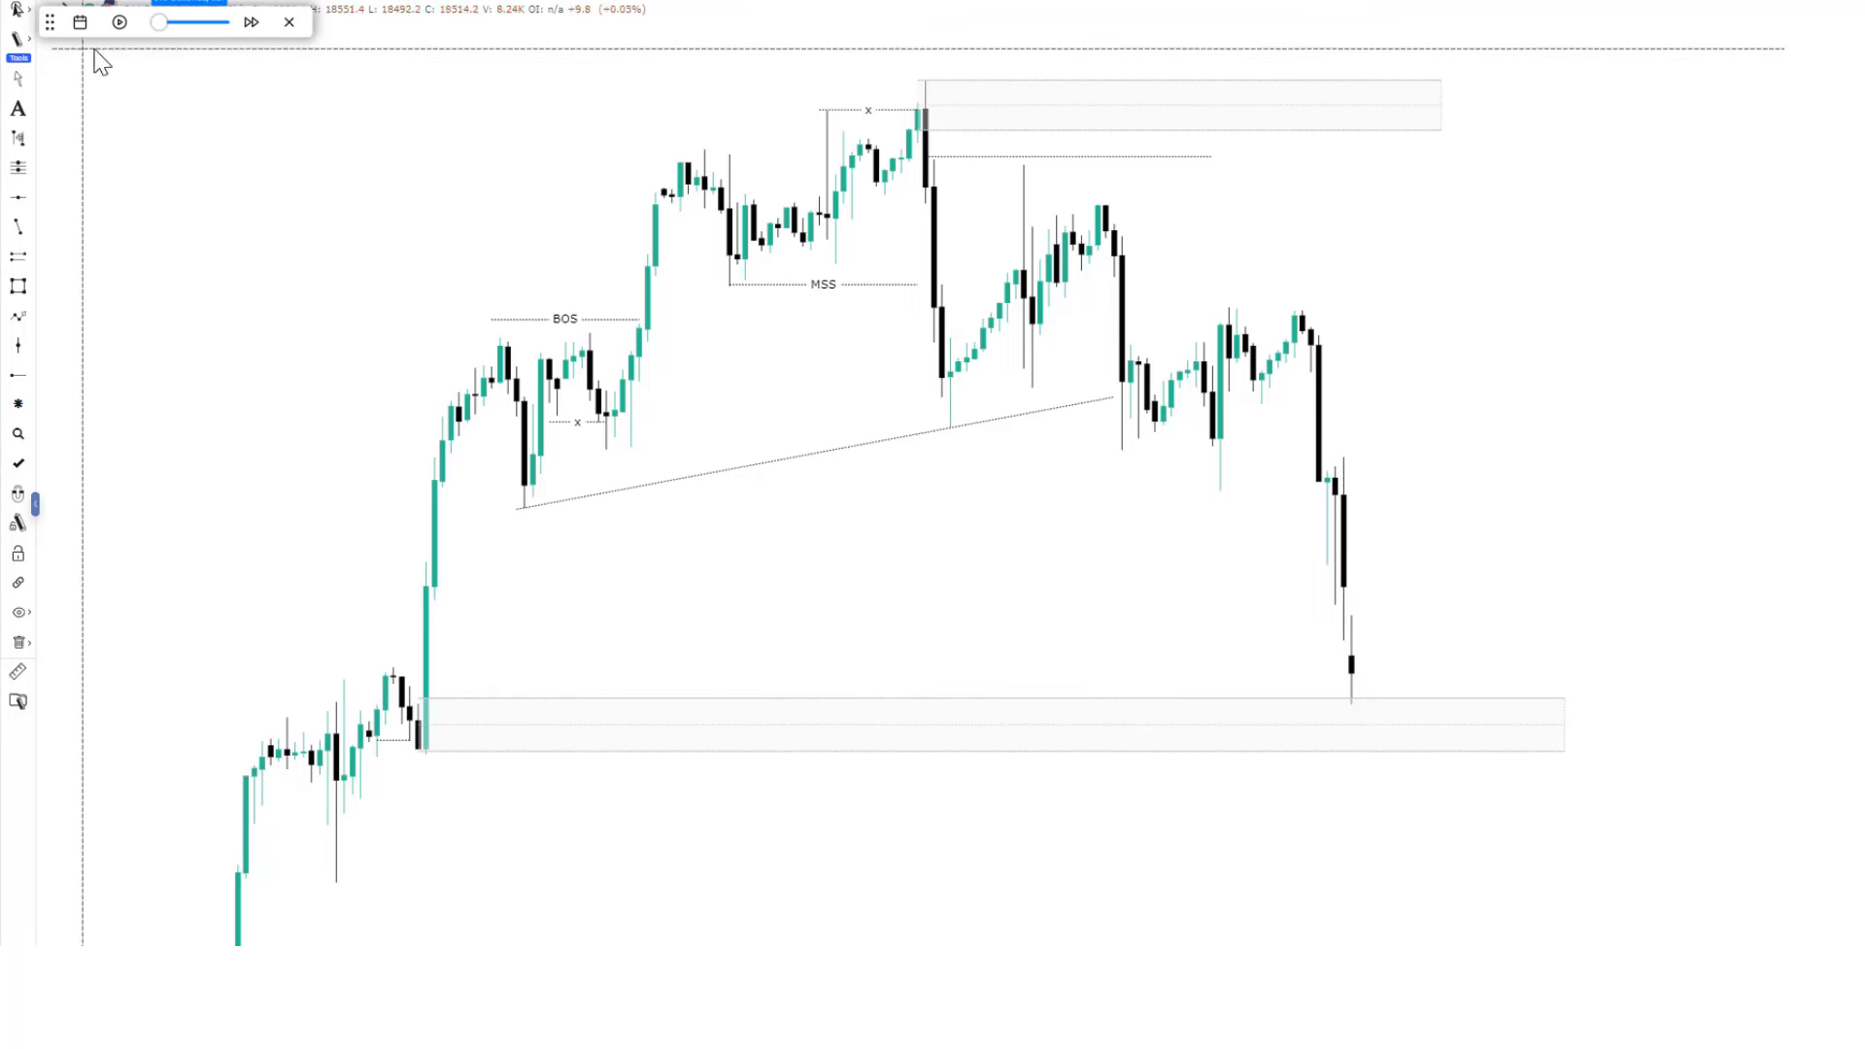
left_click(120, 22)
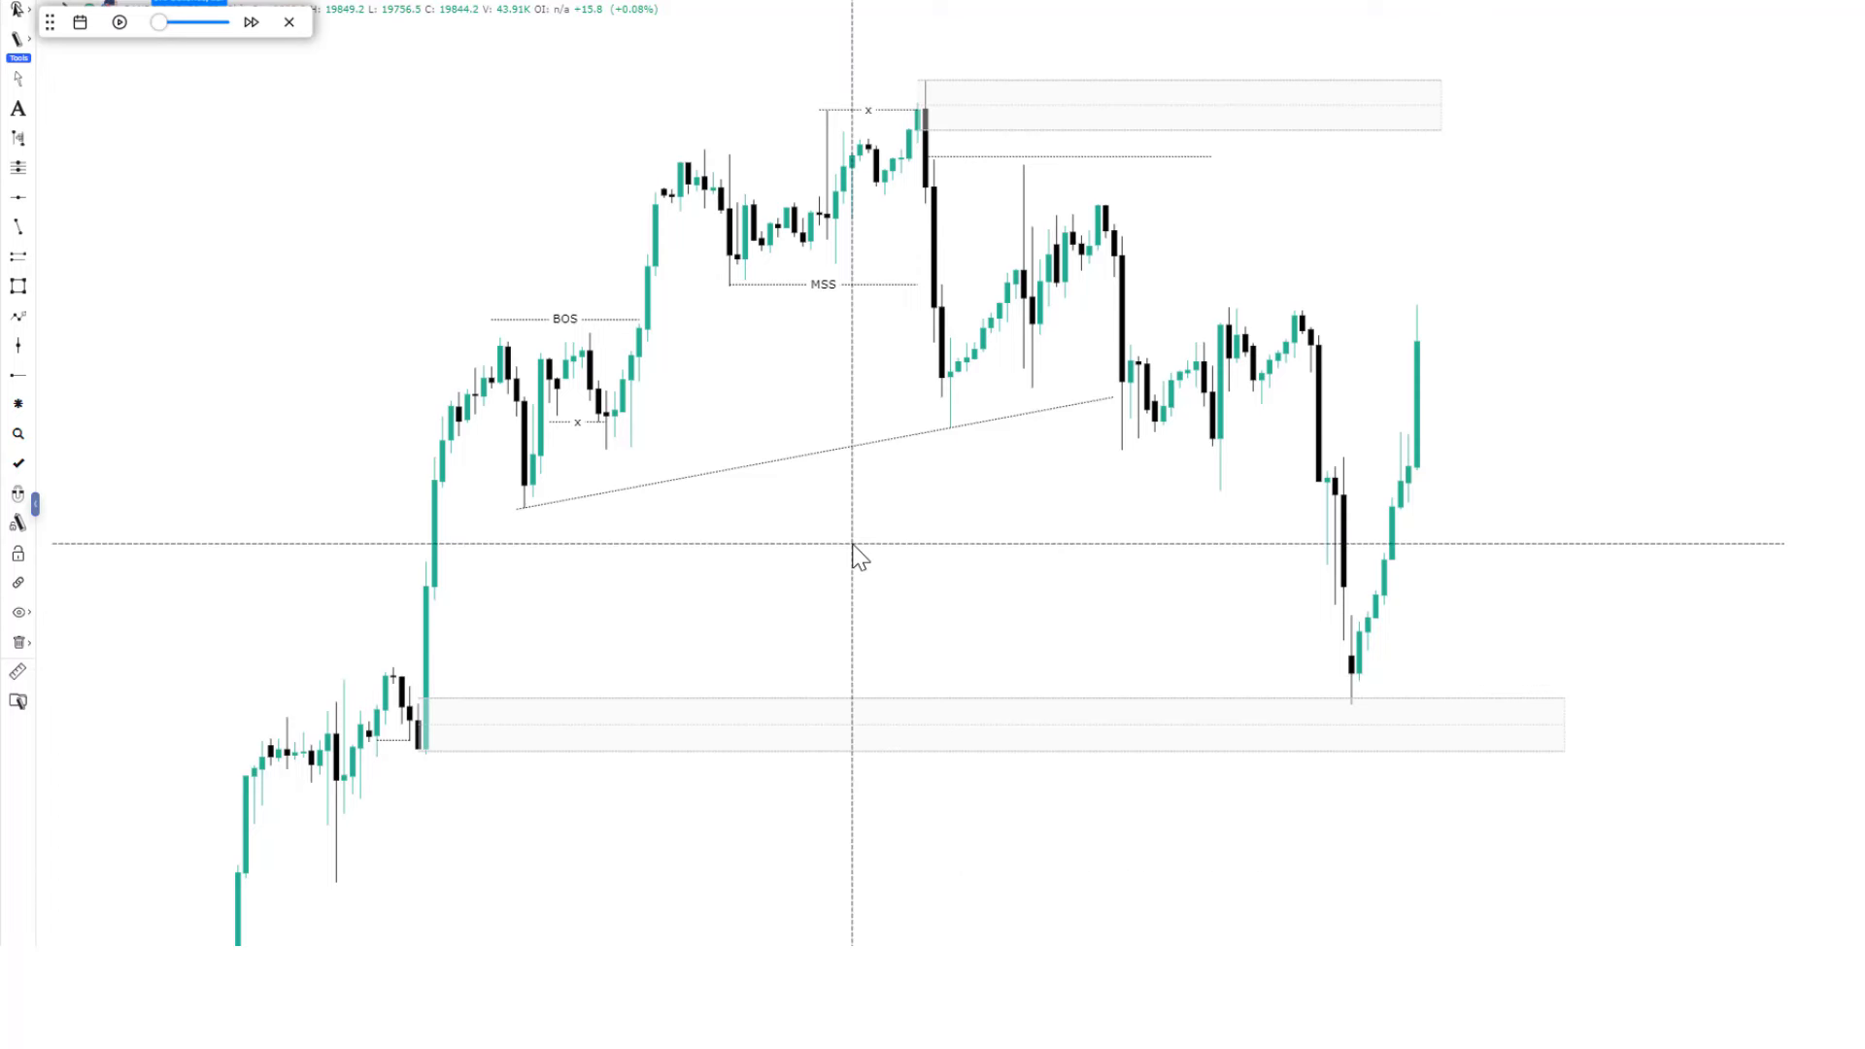
left_click(1315, 714)
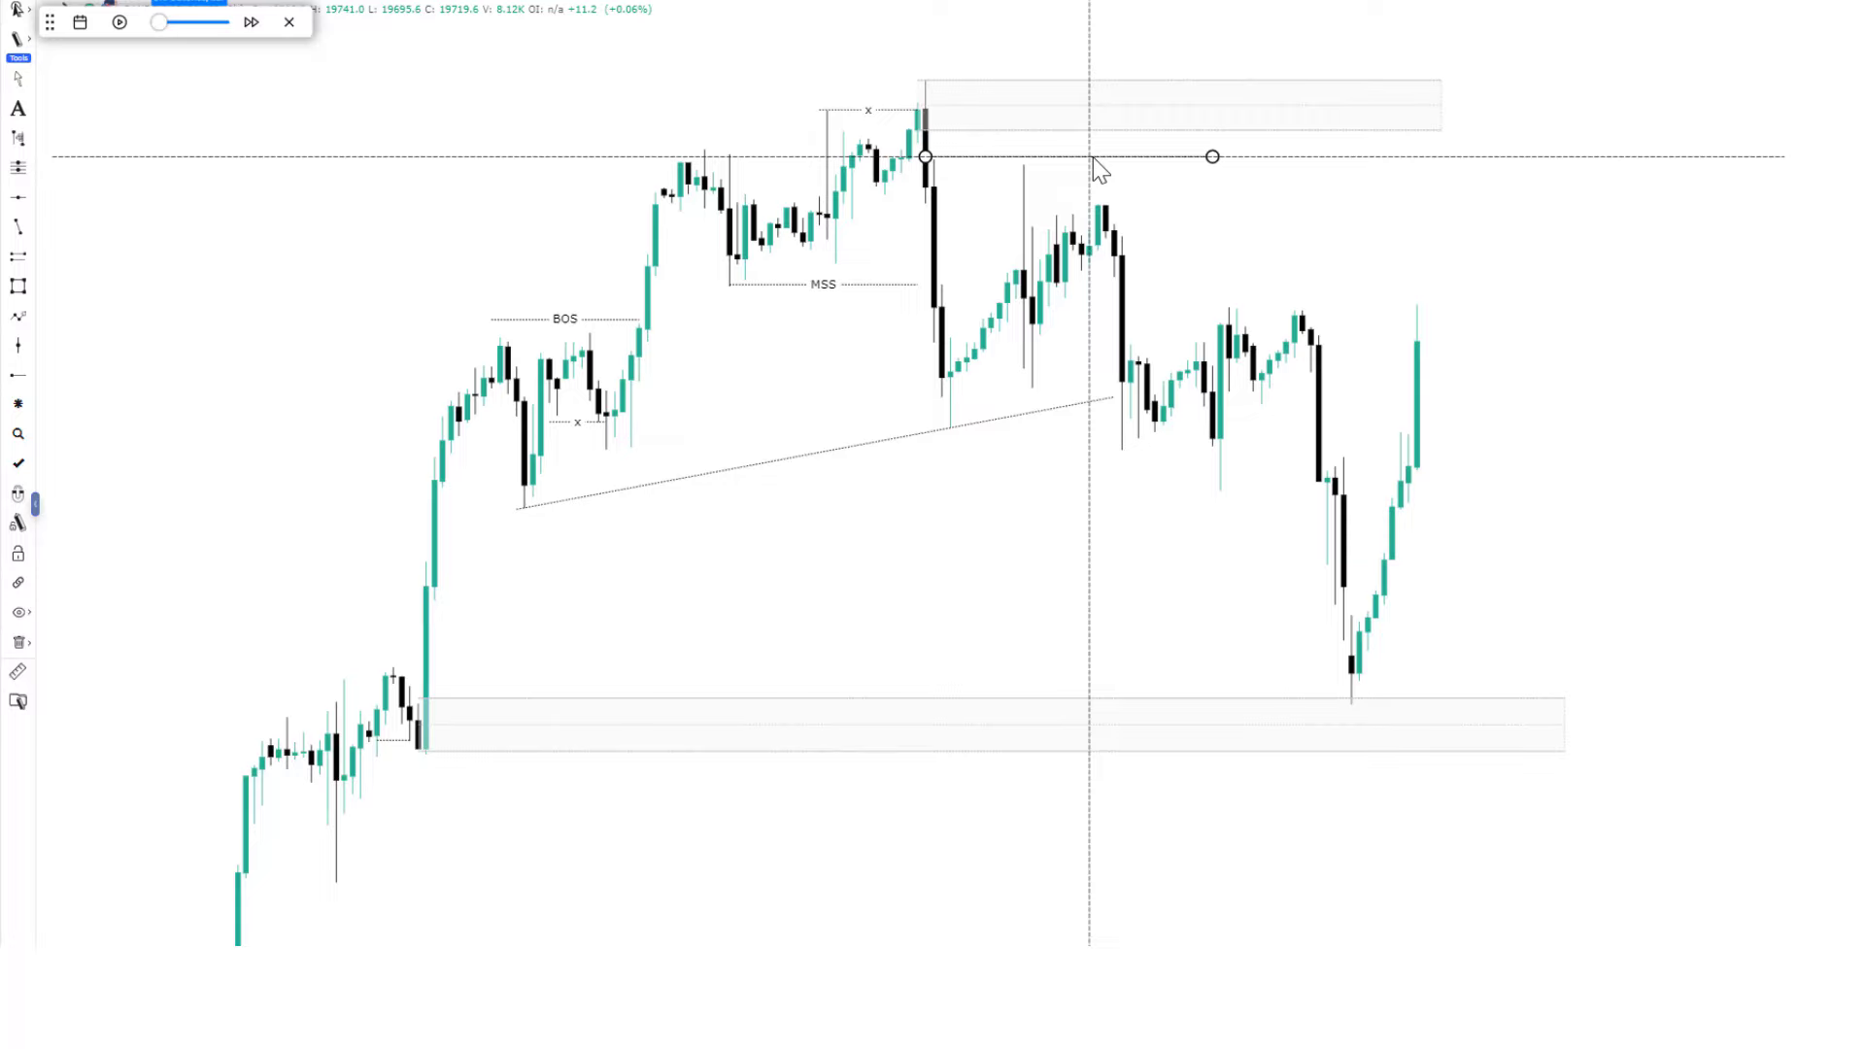
Draw a gray zone over the recent highs and advance the replay several candles.
left_click_drag(1386, 366, 1252, 313)
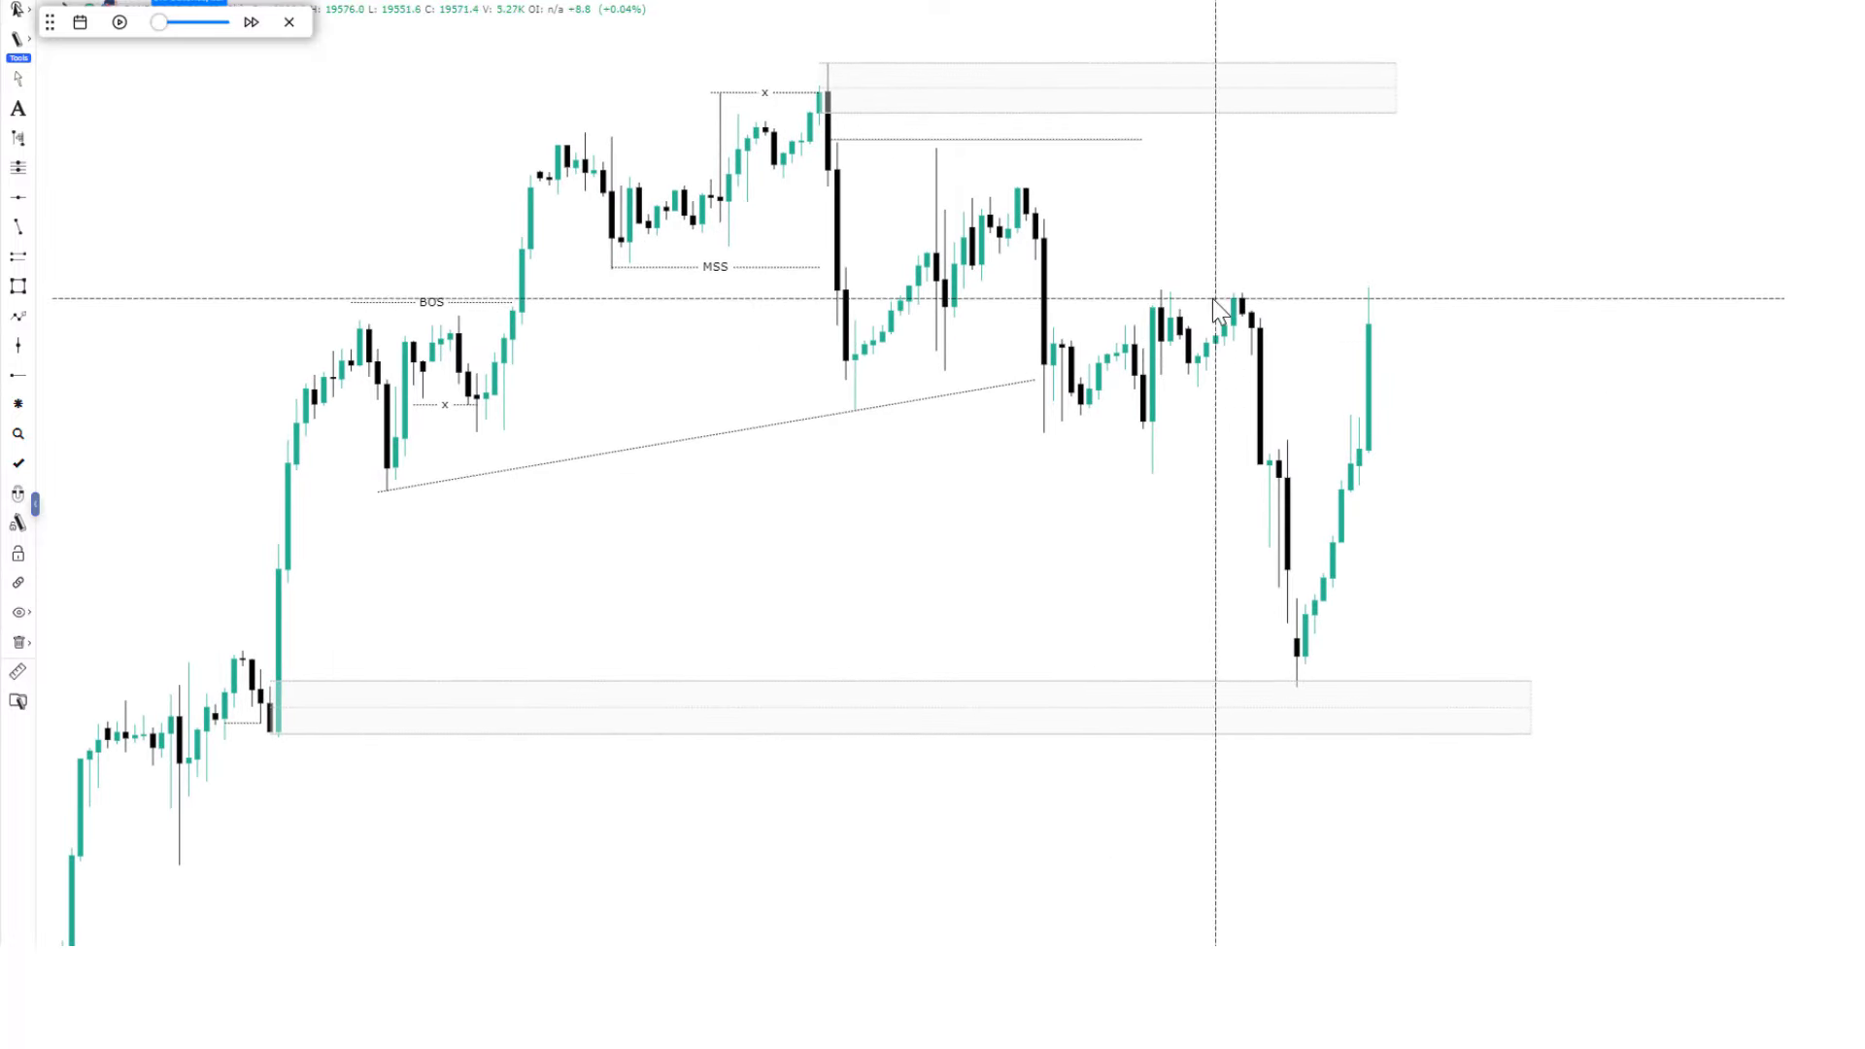
left_click(17, 255)
mouse_move(1235, 336)
left_mouse_down()
mouse_move(1431, 332)
mouse_move(1447, 284)
left_mouse_up()
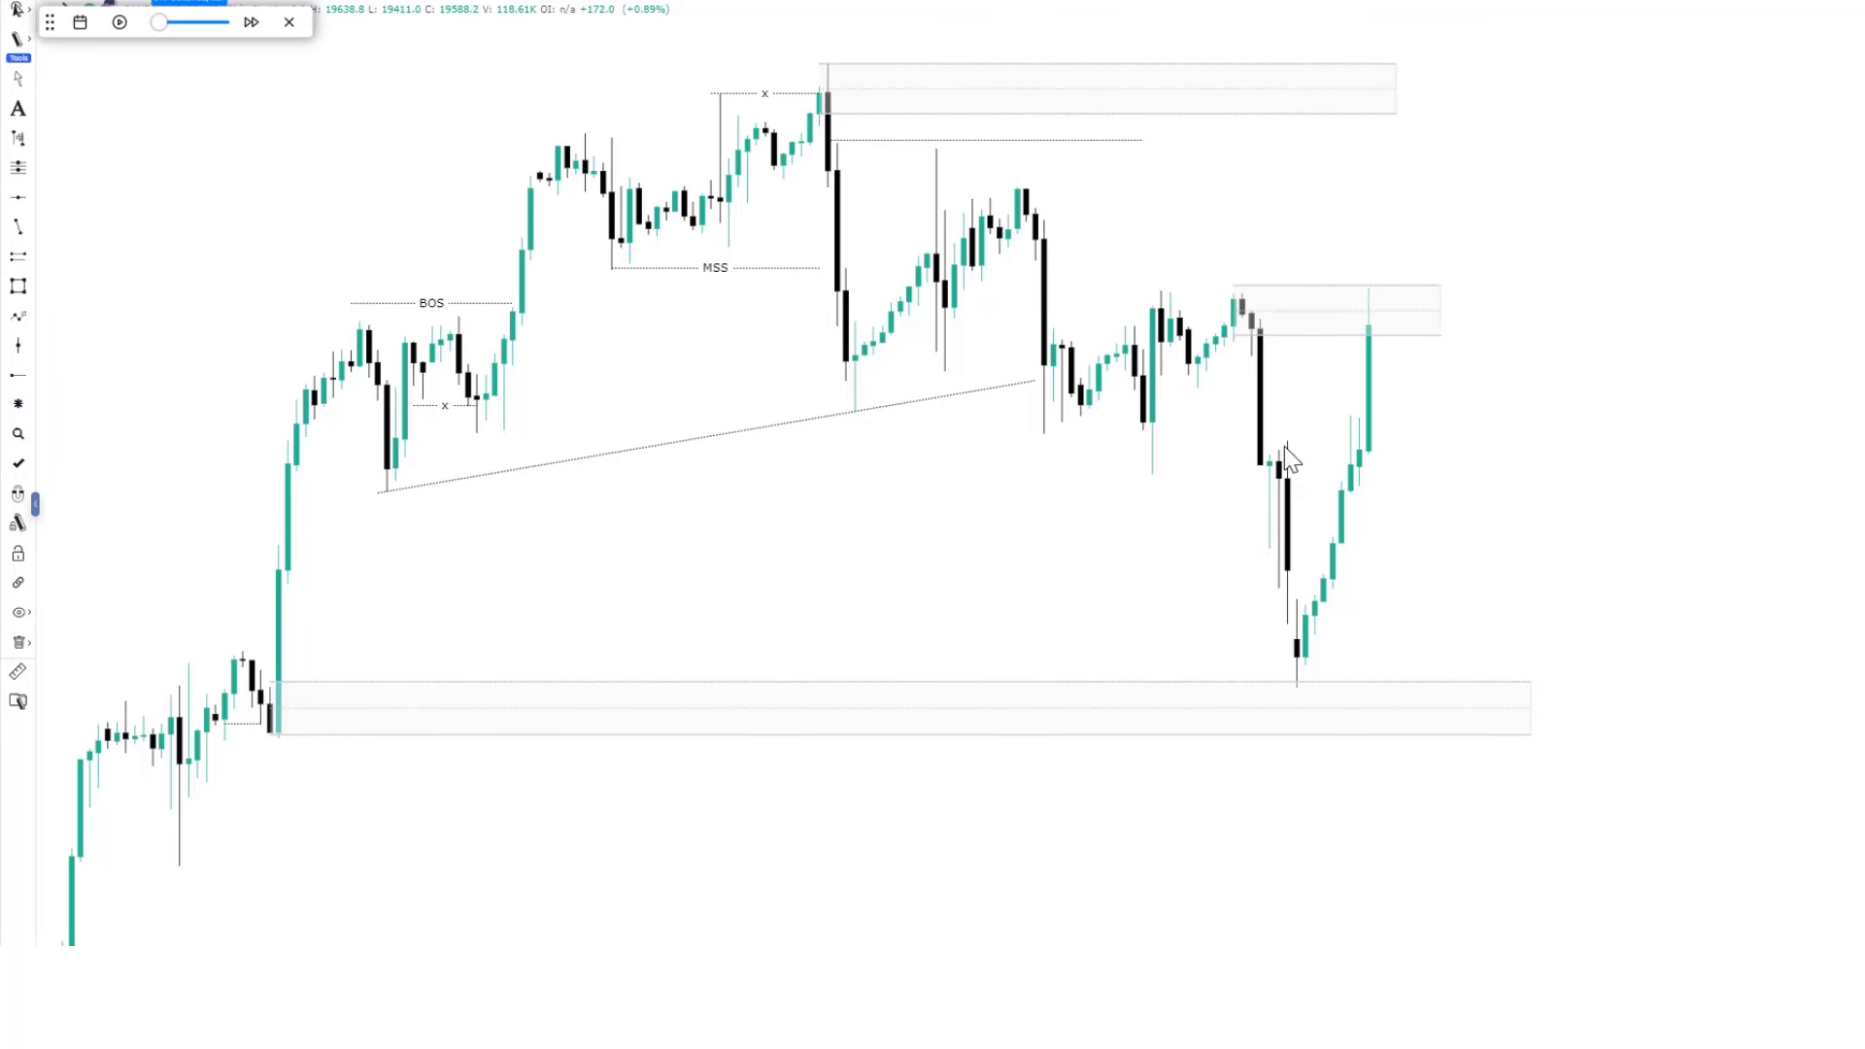
left_click(120, 23)
left_click(119, 25)
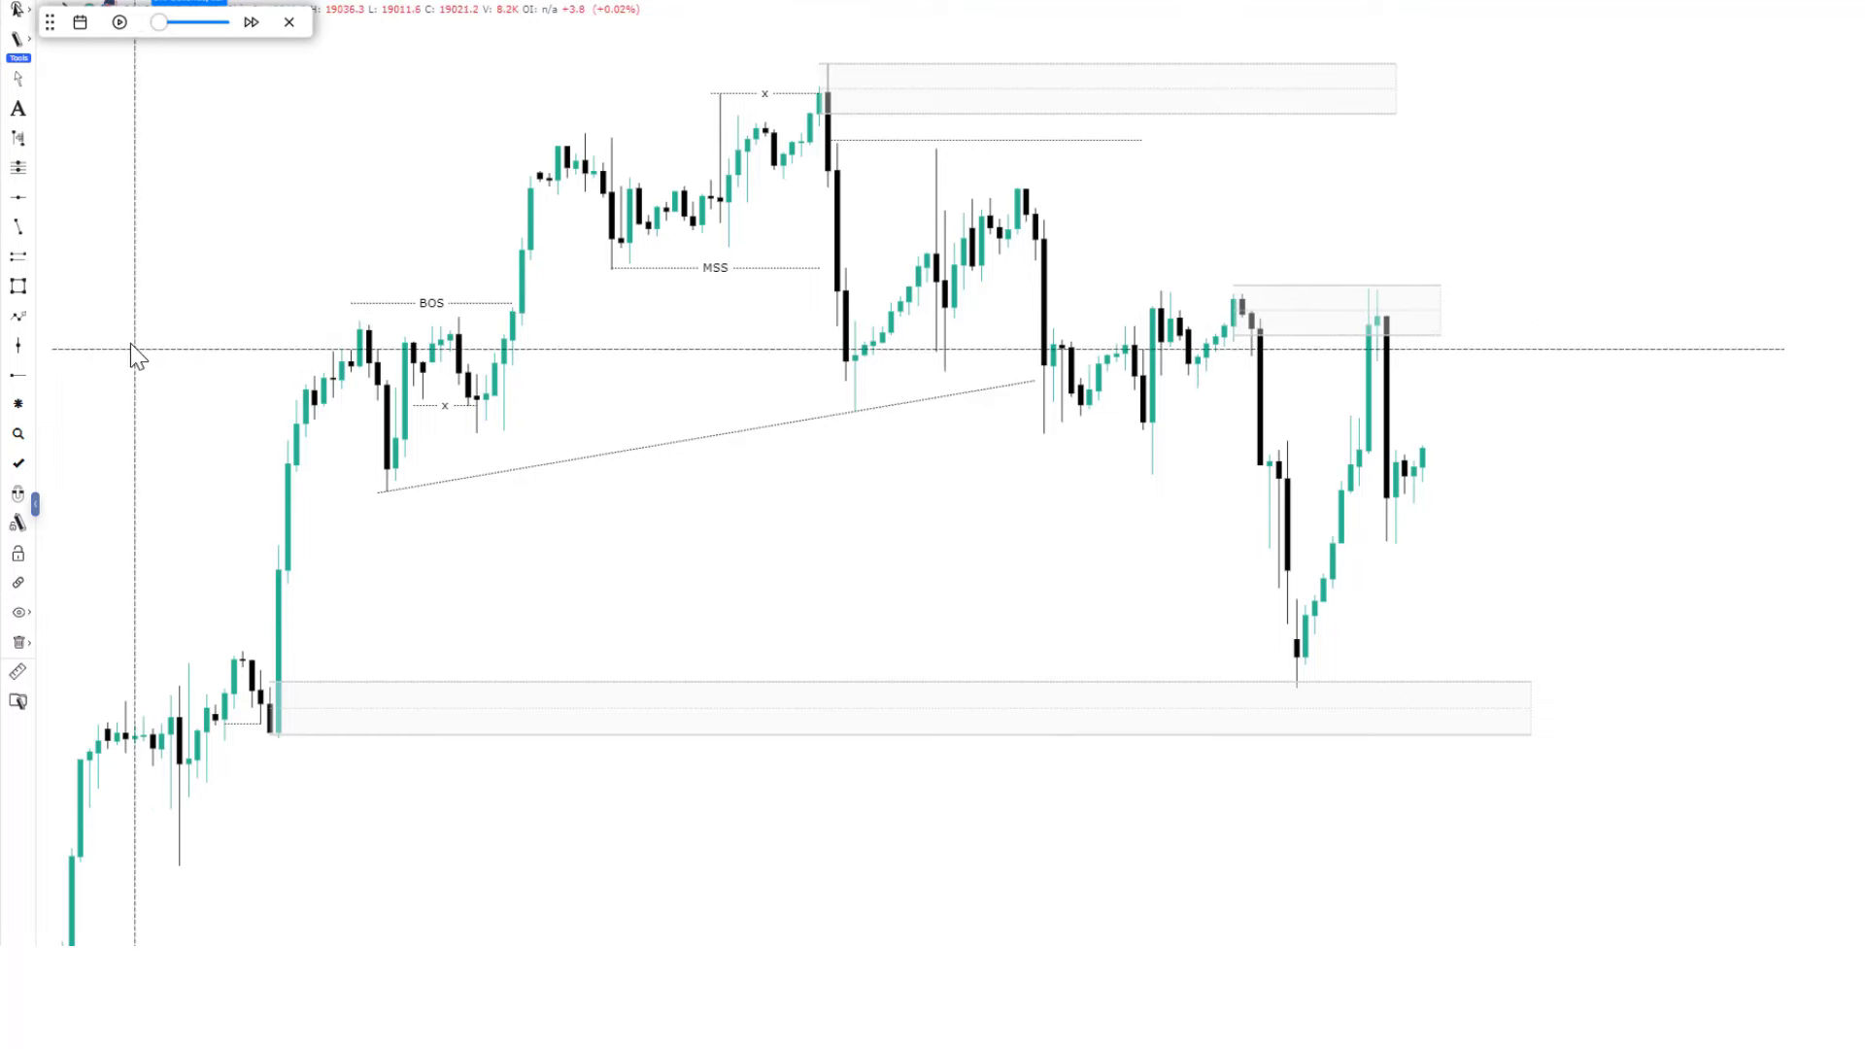
Draw a second gray zone from the earlier swing high extending to the right.
left_click(17, 256)
left_click(1017, 227)
left_click(1648, 228)
left_click(1648, 188)
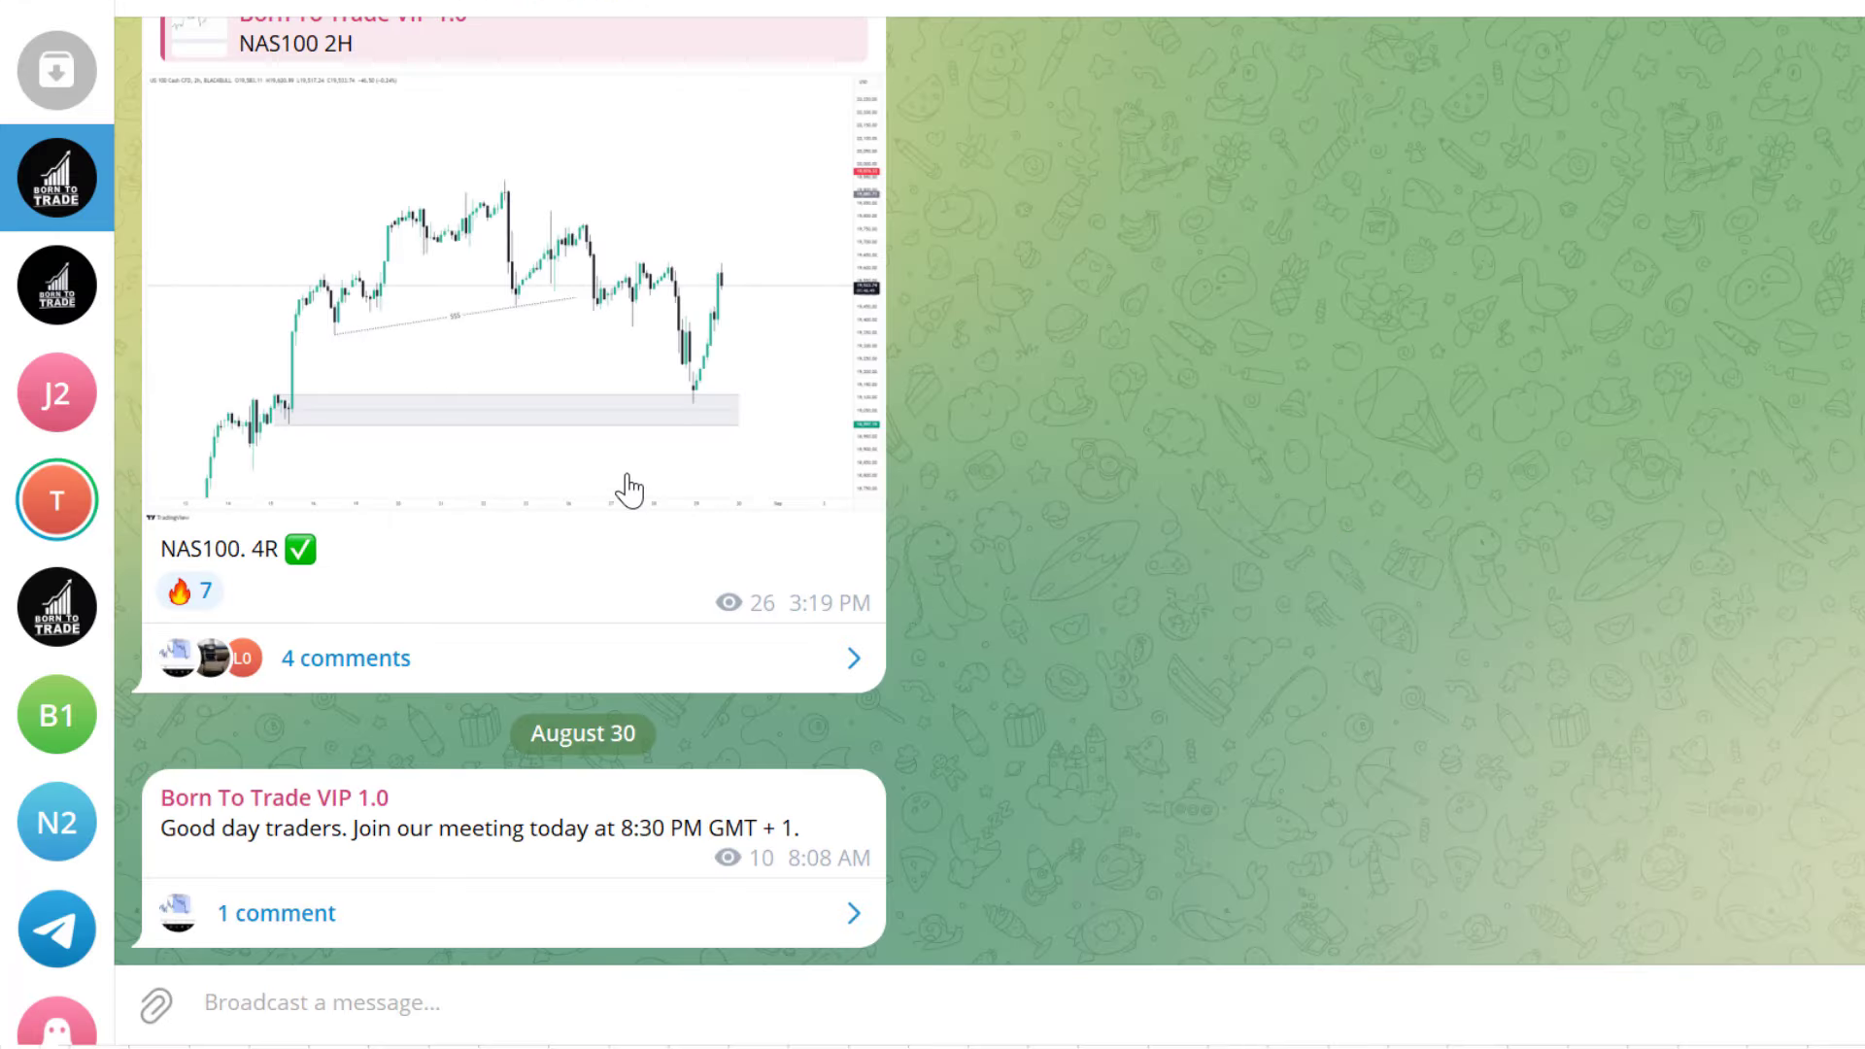
View the NAS100 chart image full size, then jump to the original NAS100 2H post.
scroll(630, 491, "up", 2)
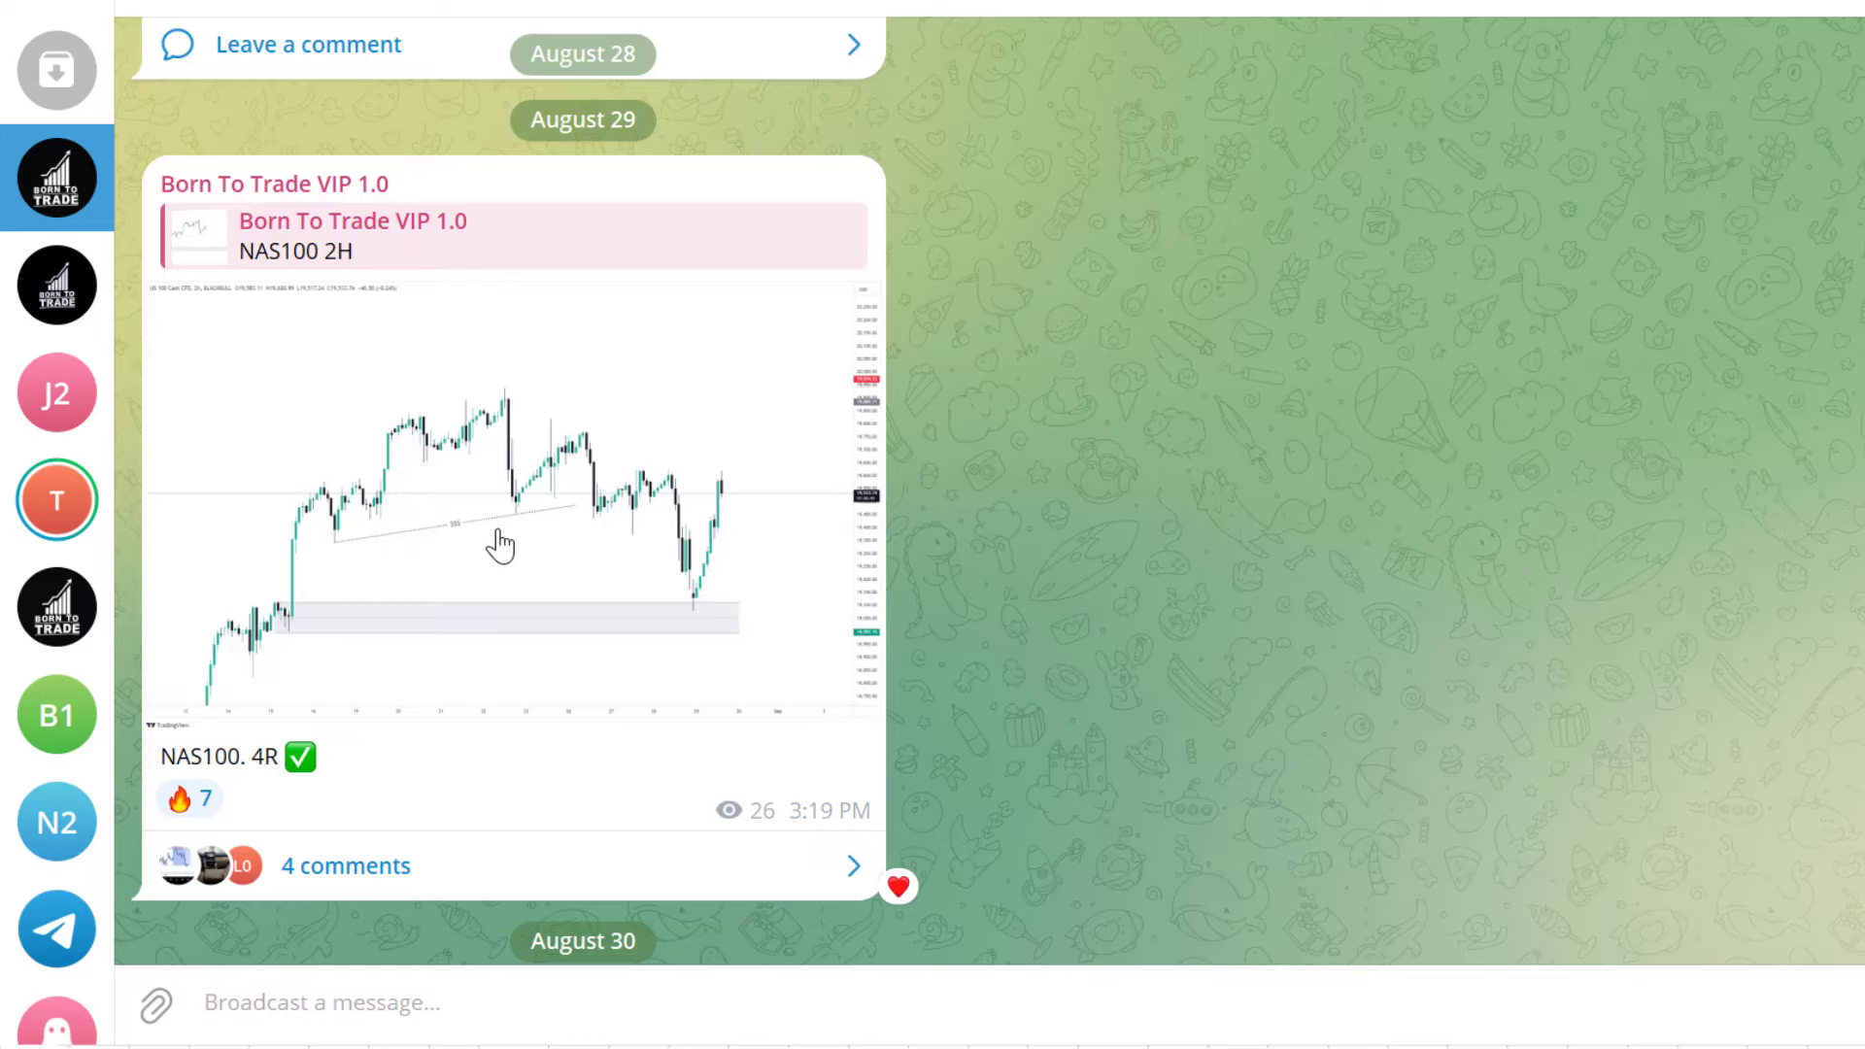
left_click(496, 551)
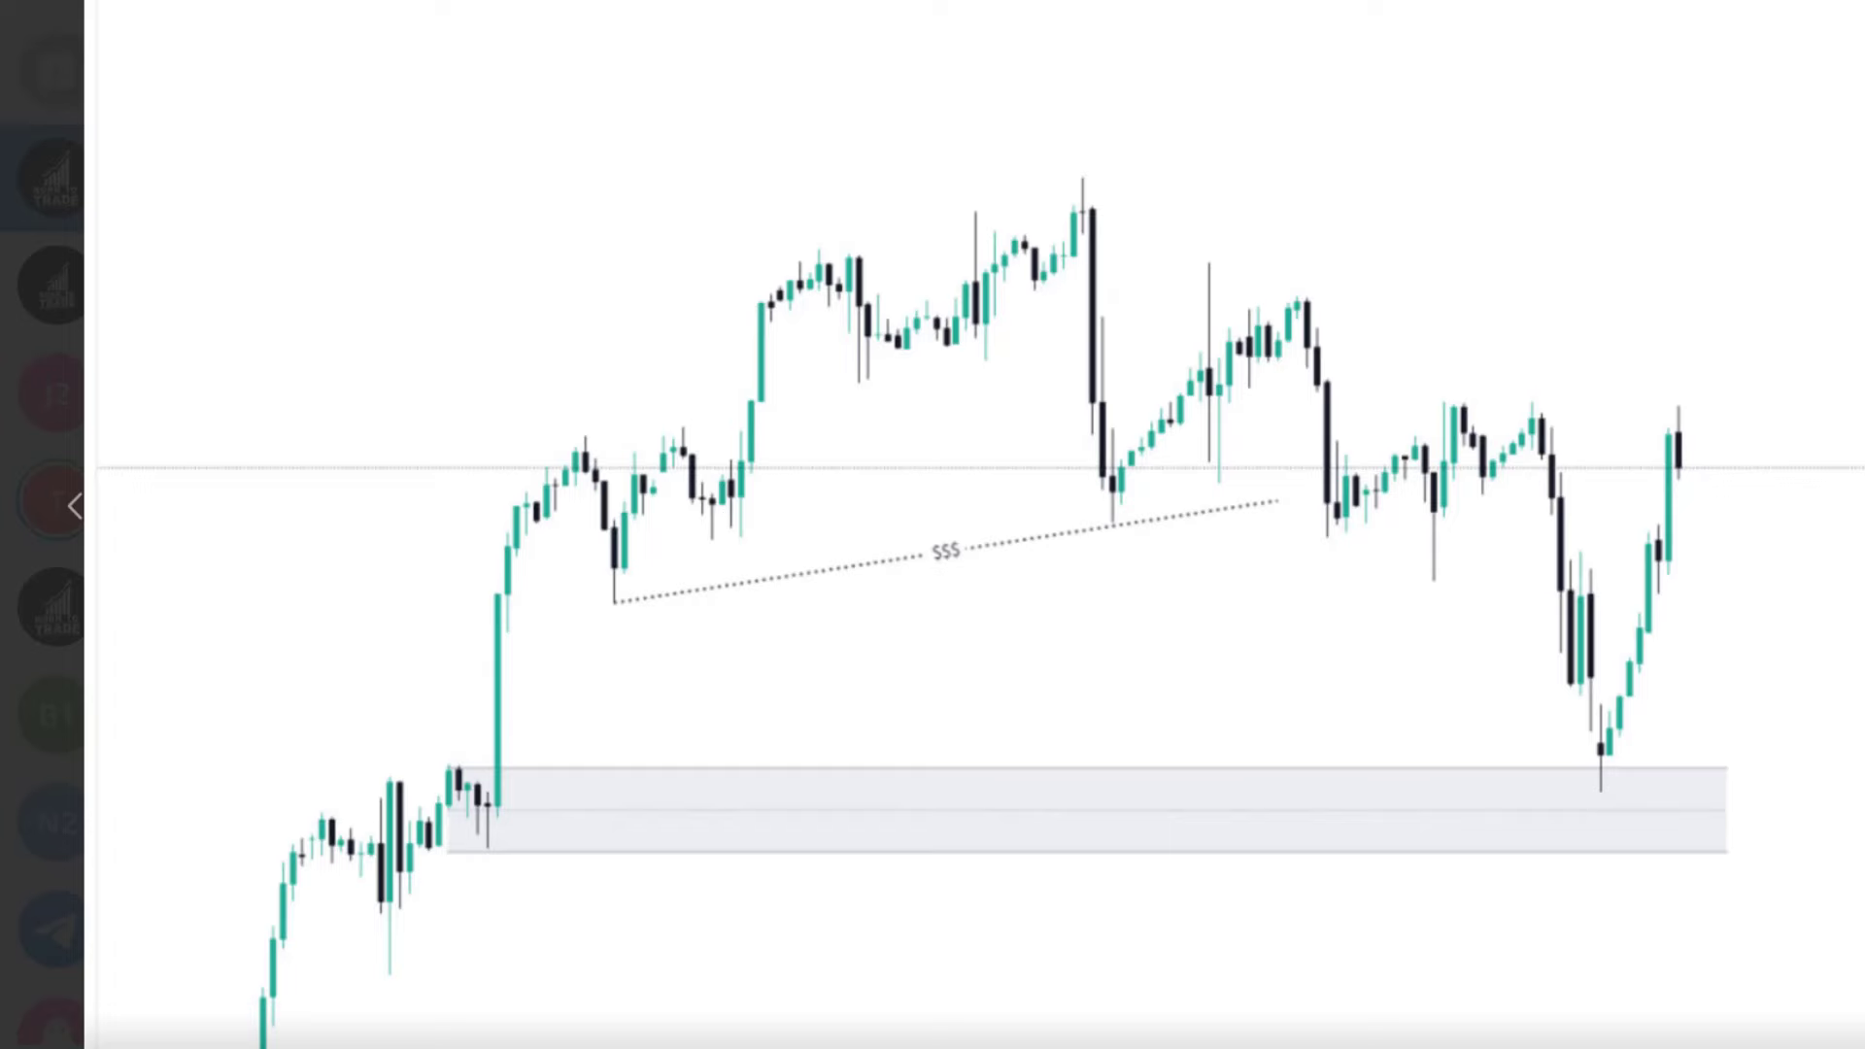
left_click(1859, 549)
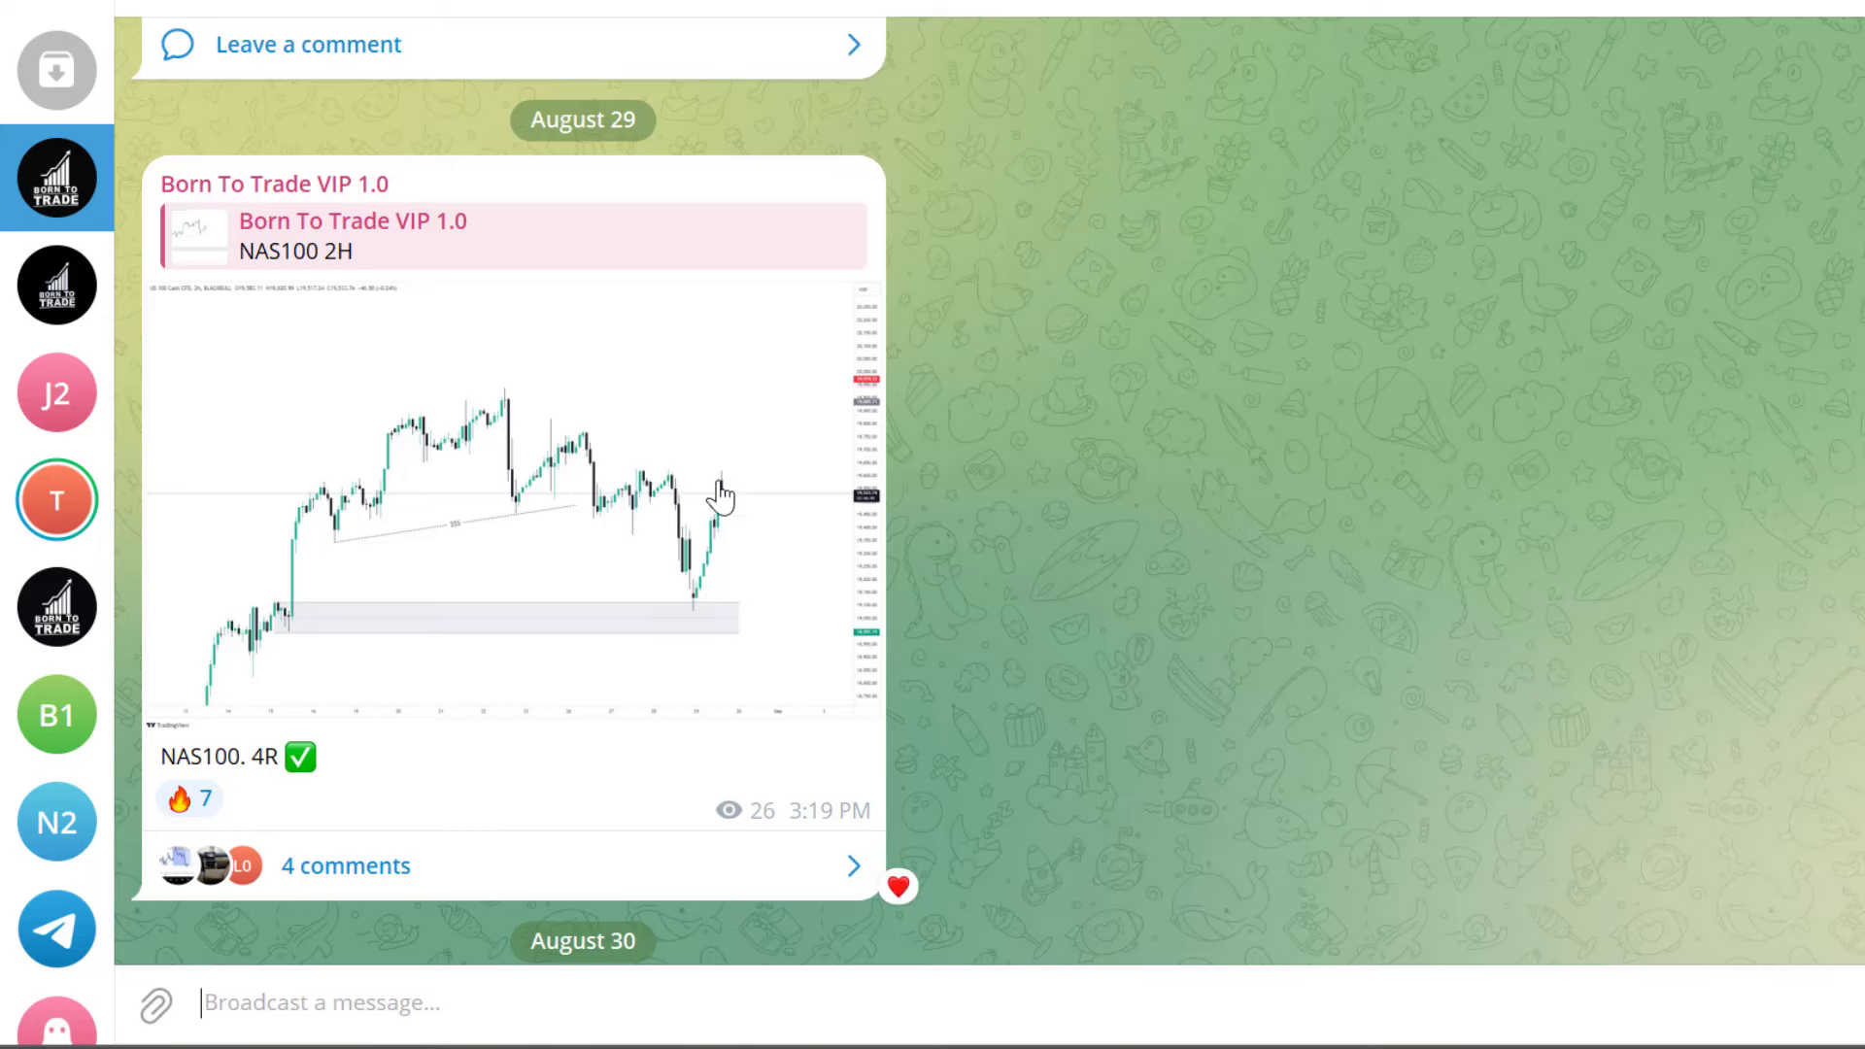
left_click(687, 260)
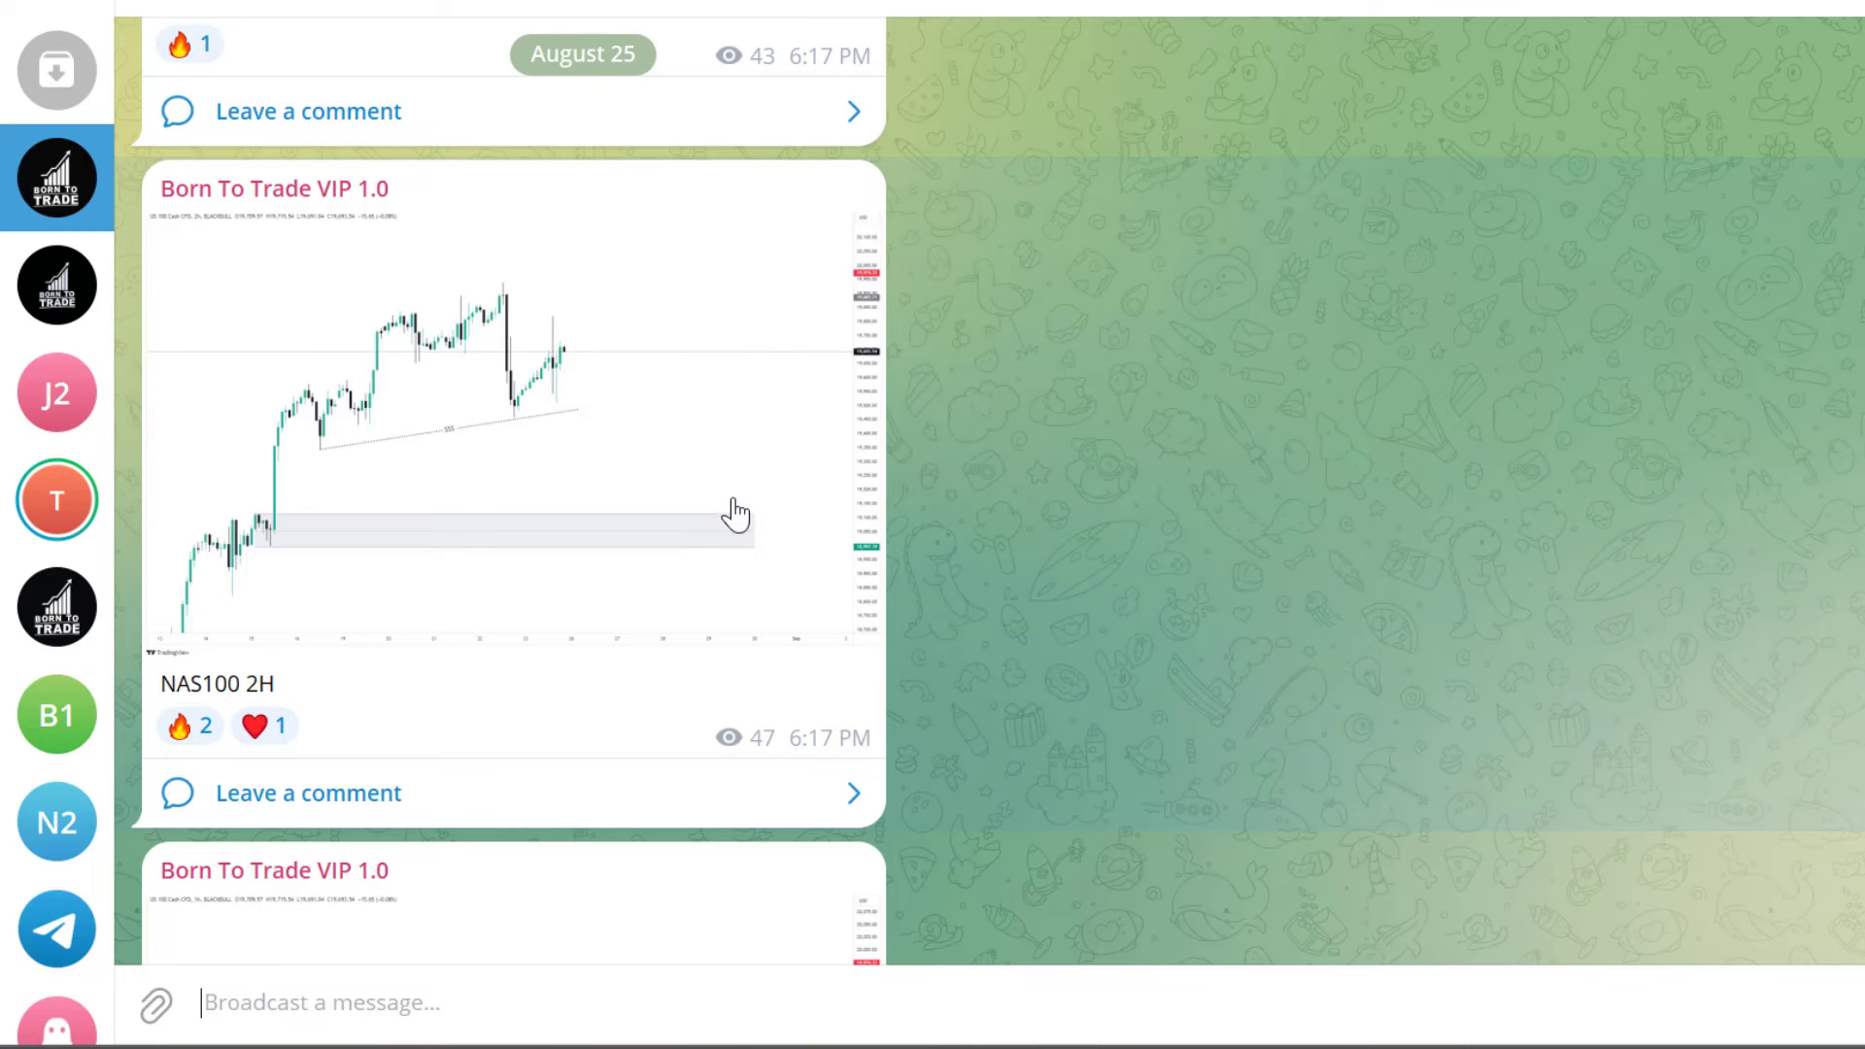
Scroll through the NAS100 2H posts, then open the second Born To Trade chat.
scroll(736, 483, "up", 3)
scroll(712, 478, "down", 1)
scroll(694, 493, "down", 6)
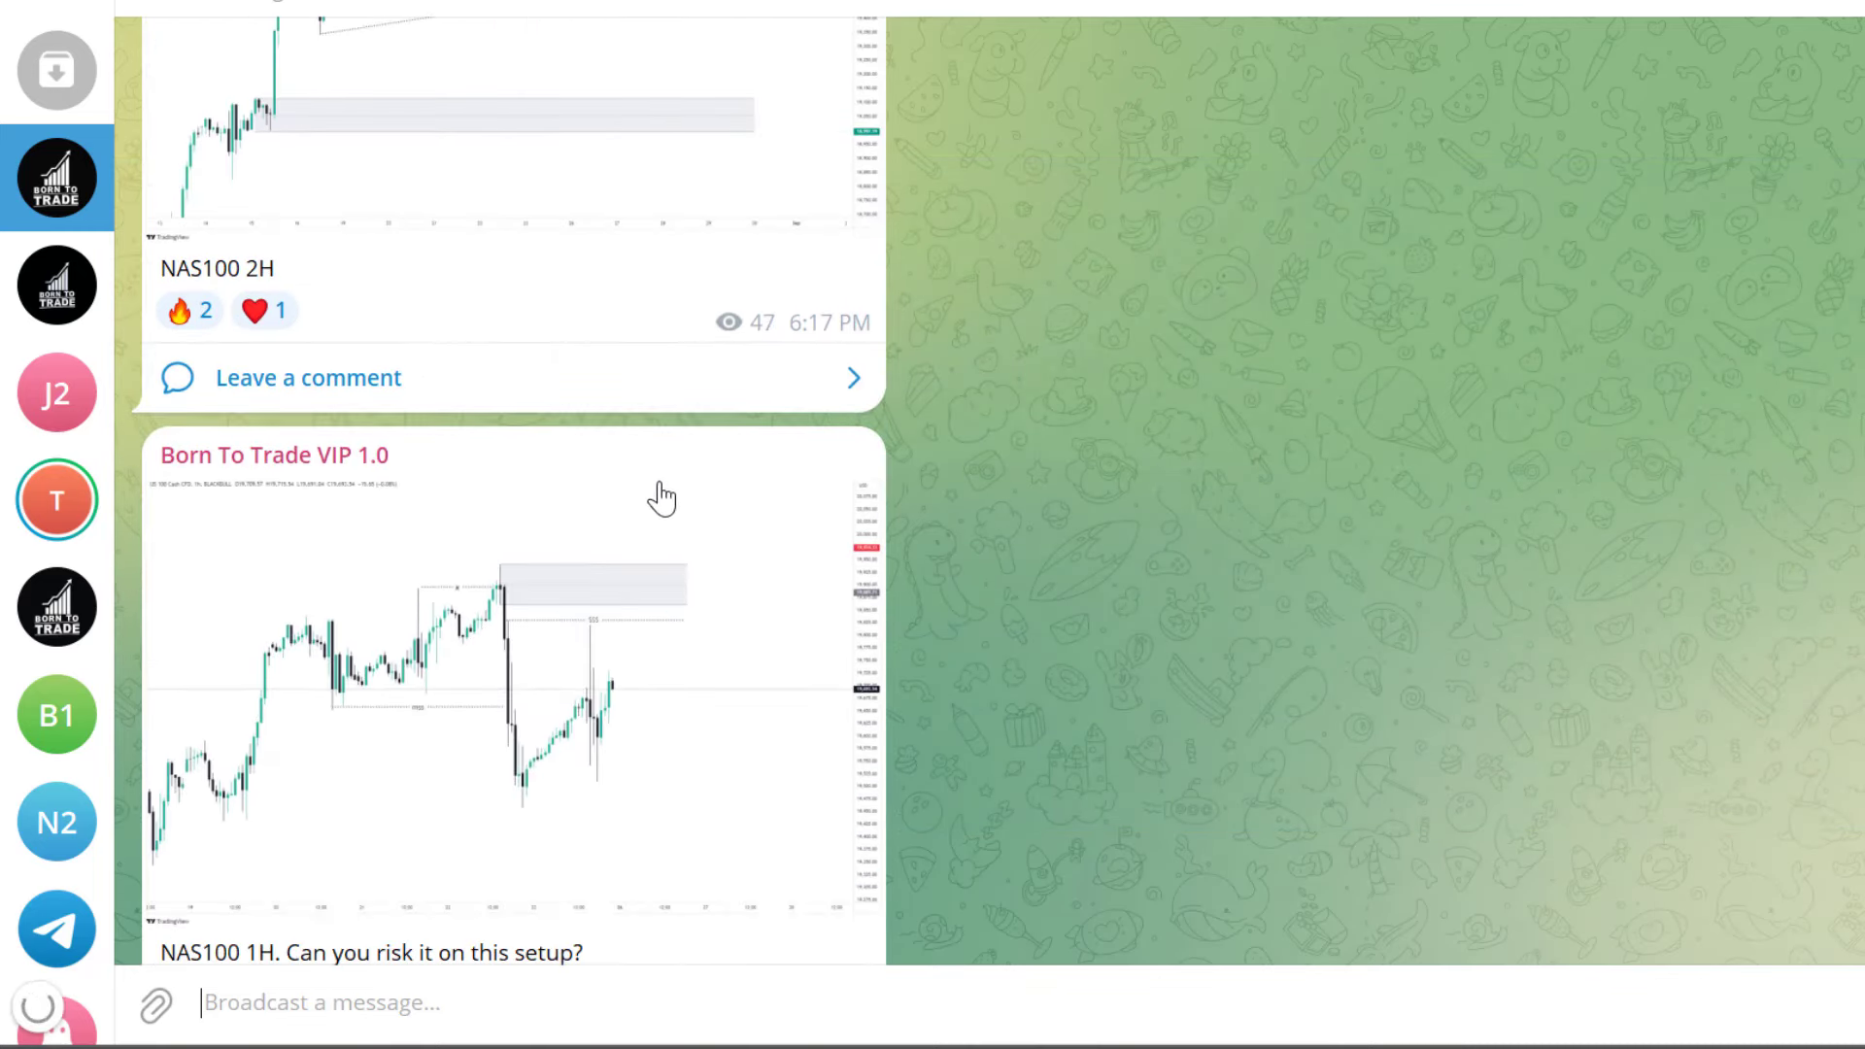
scroll(643, 516, "down", 1)
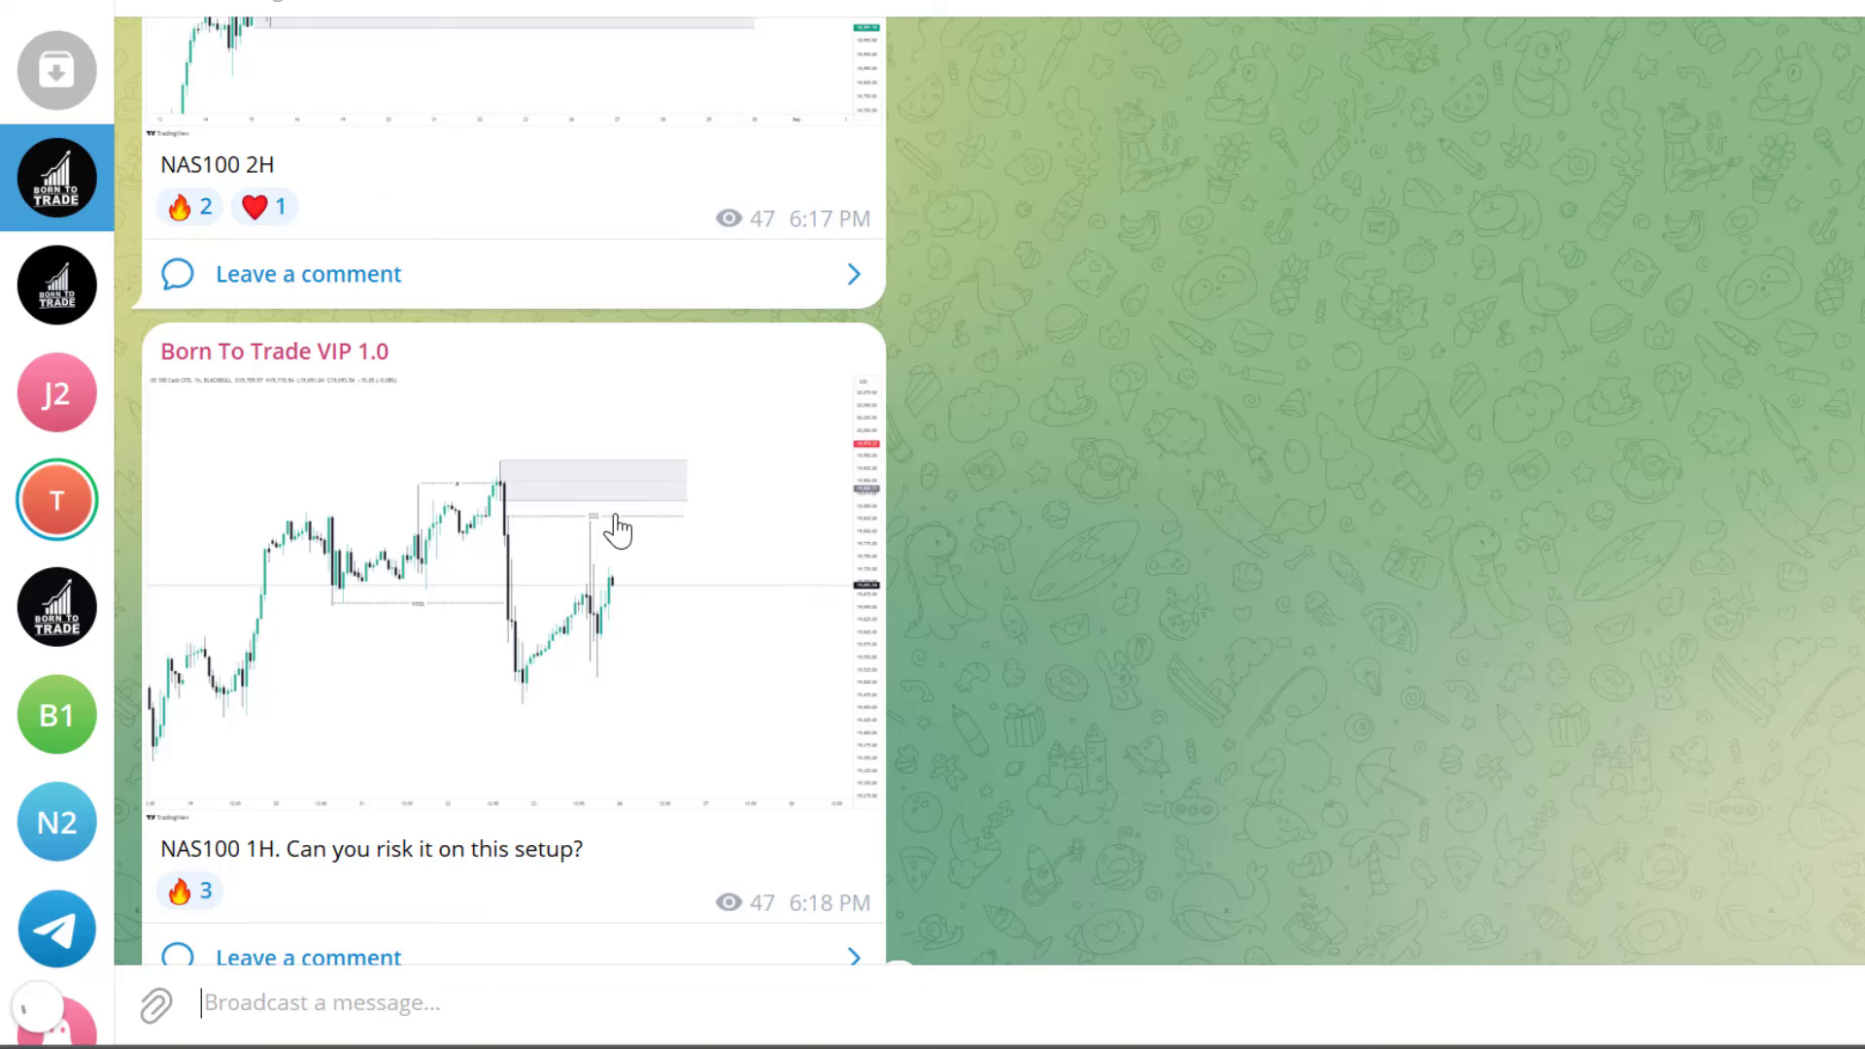
scroll(618, 529, "up", 5)
mouse_move(607, 391)
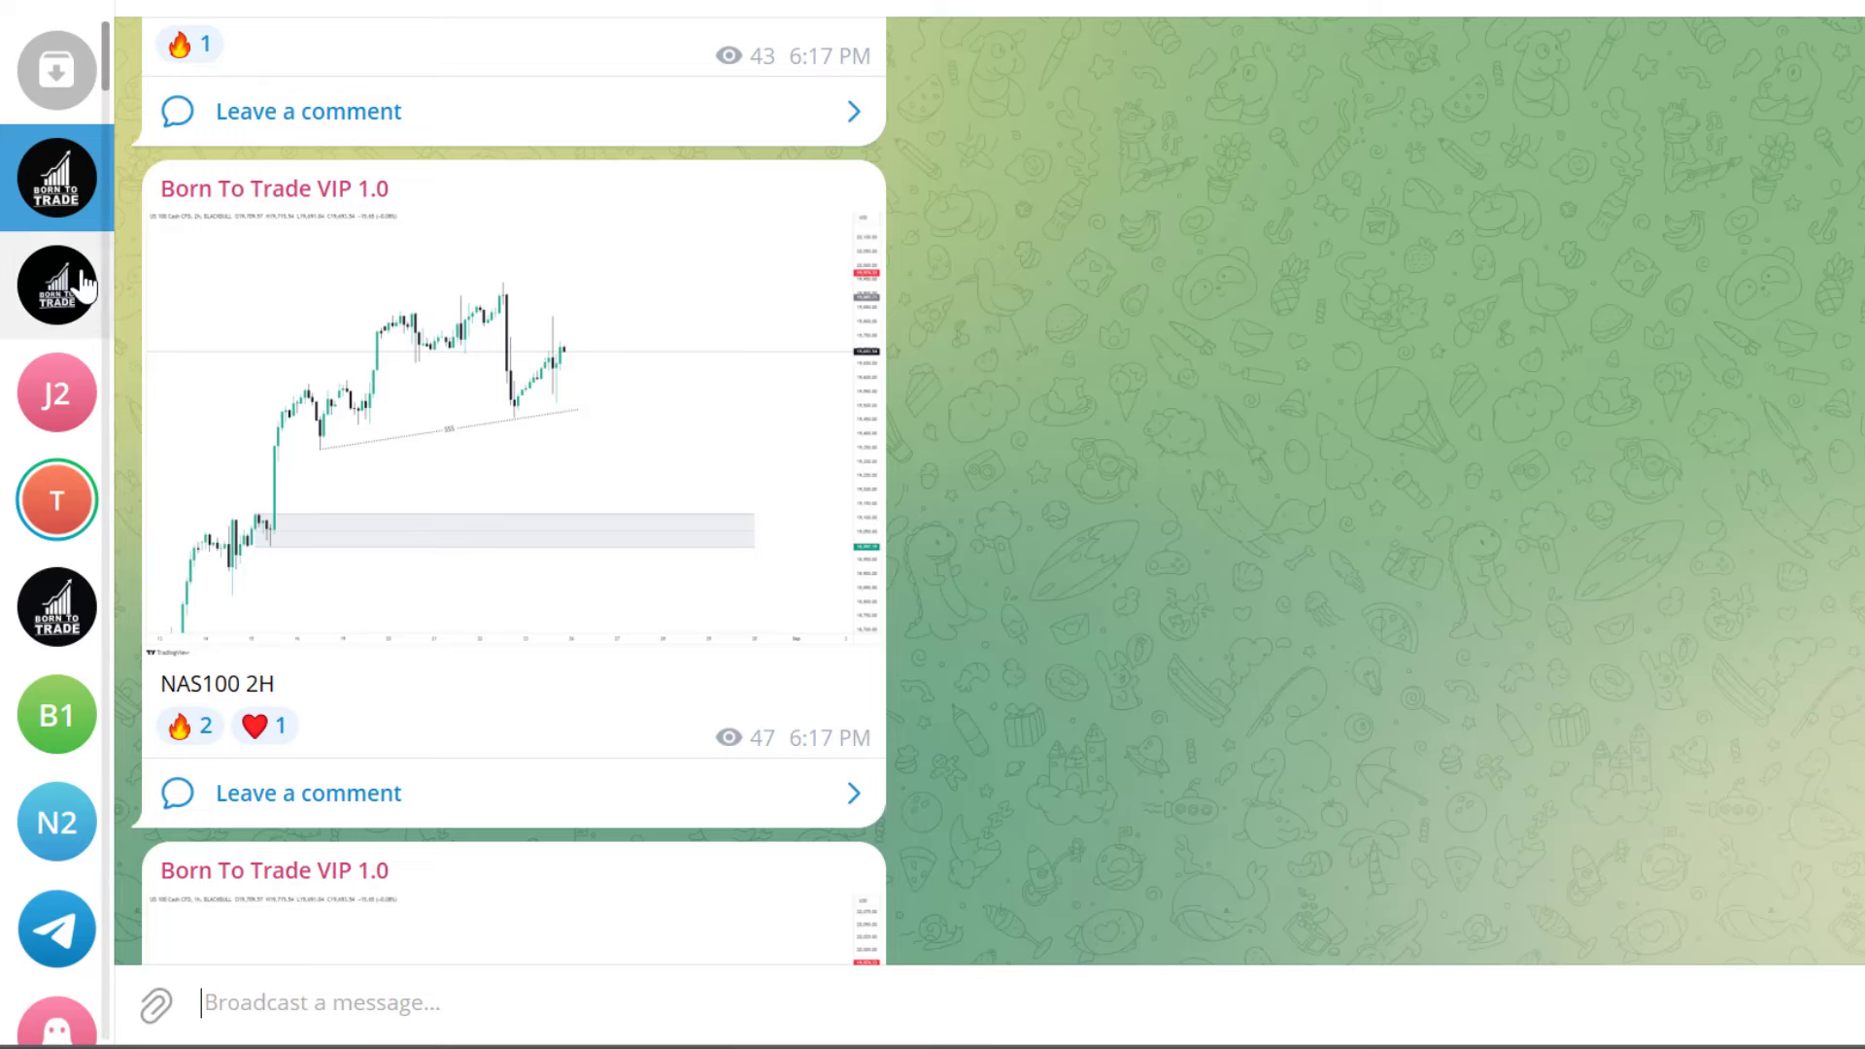
left_click(56, 285)
mouse_move(833, 581)
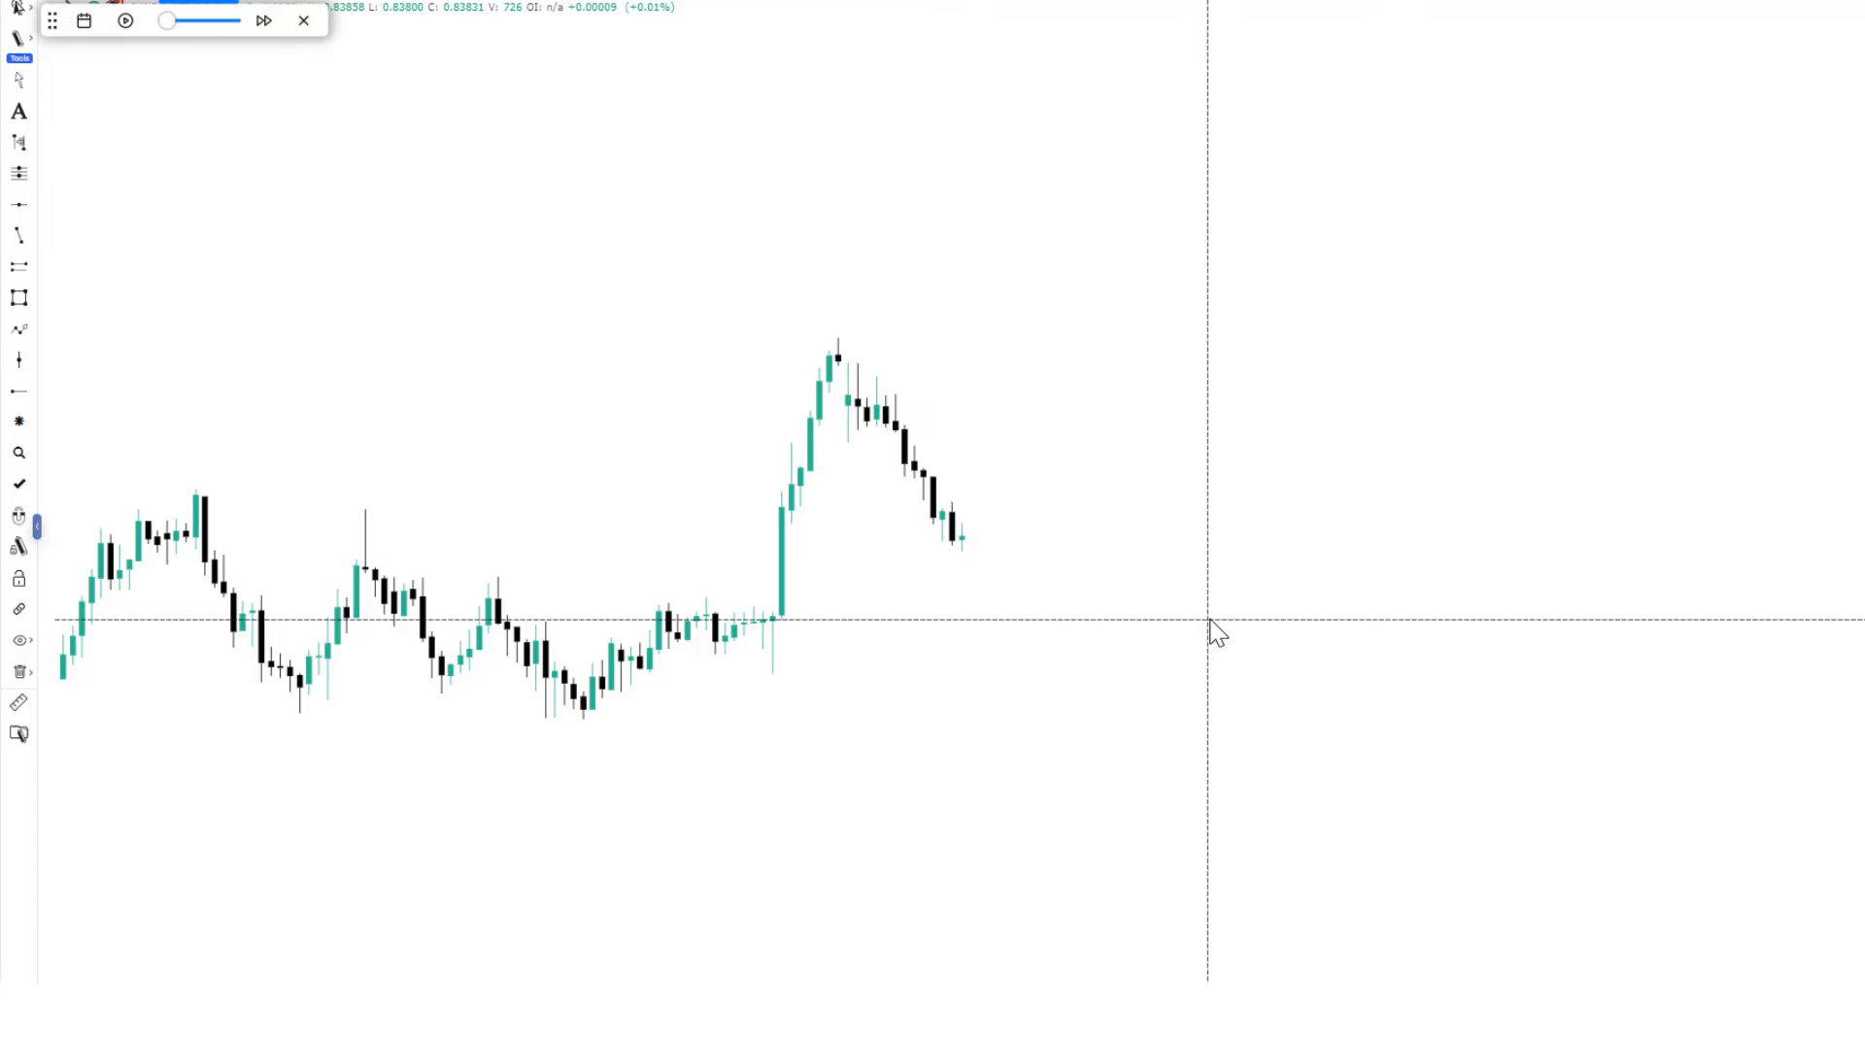
Pan the new pair's replay chart to reveal older bars and adjust the zoom.
left_click_drag(1156, 533, 1474, 534)
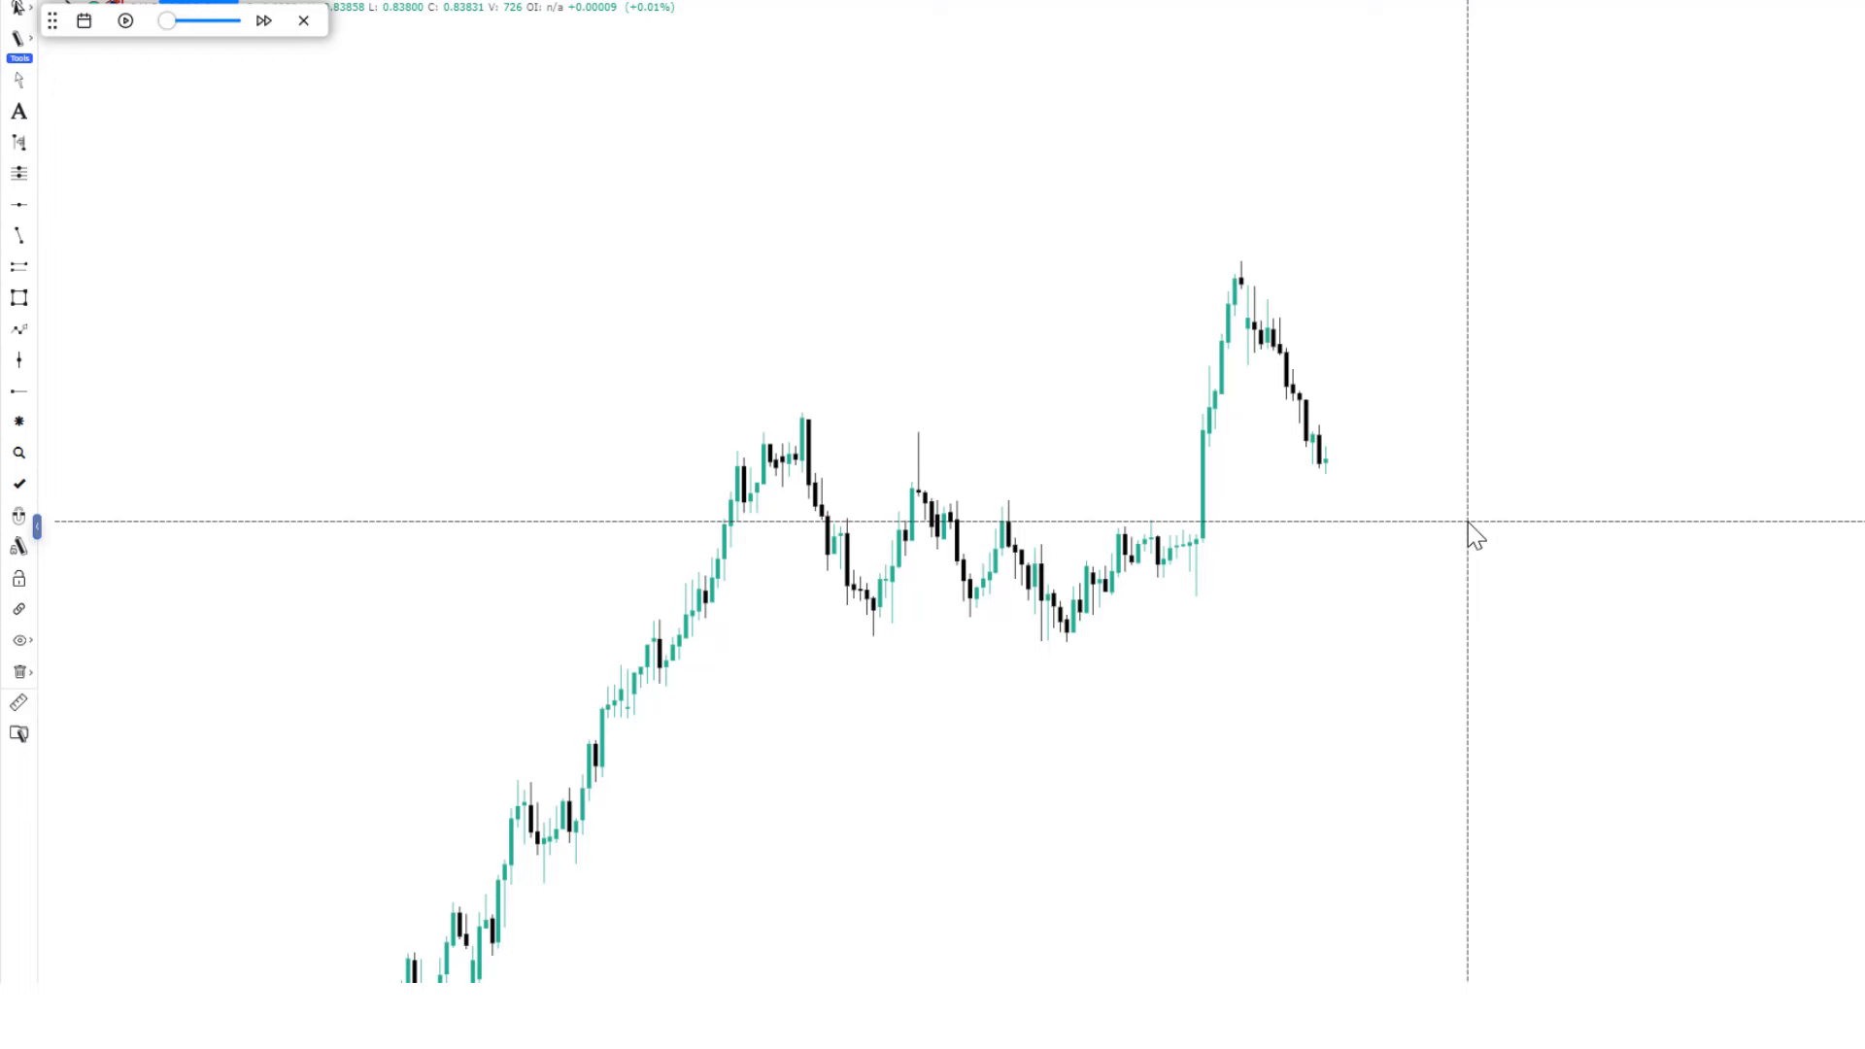
scroll(1353, 521, "up", 2)
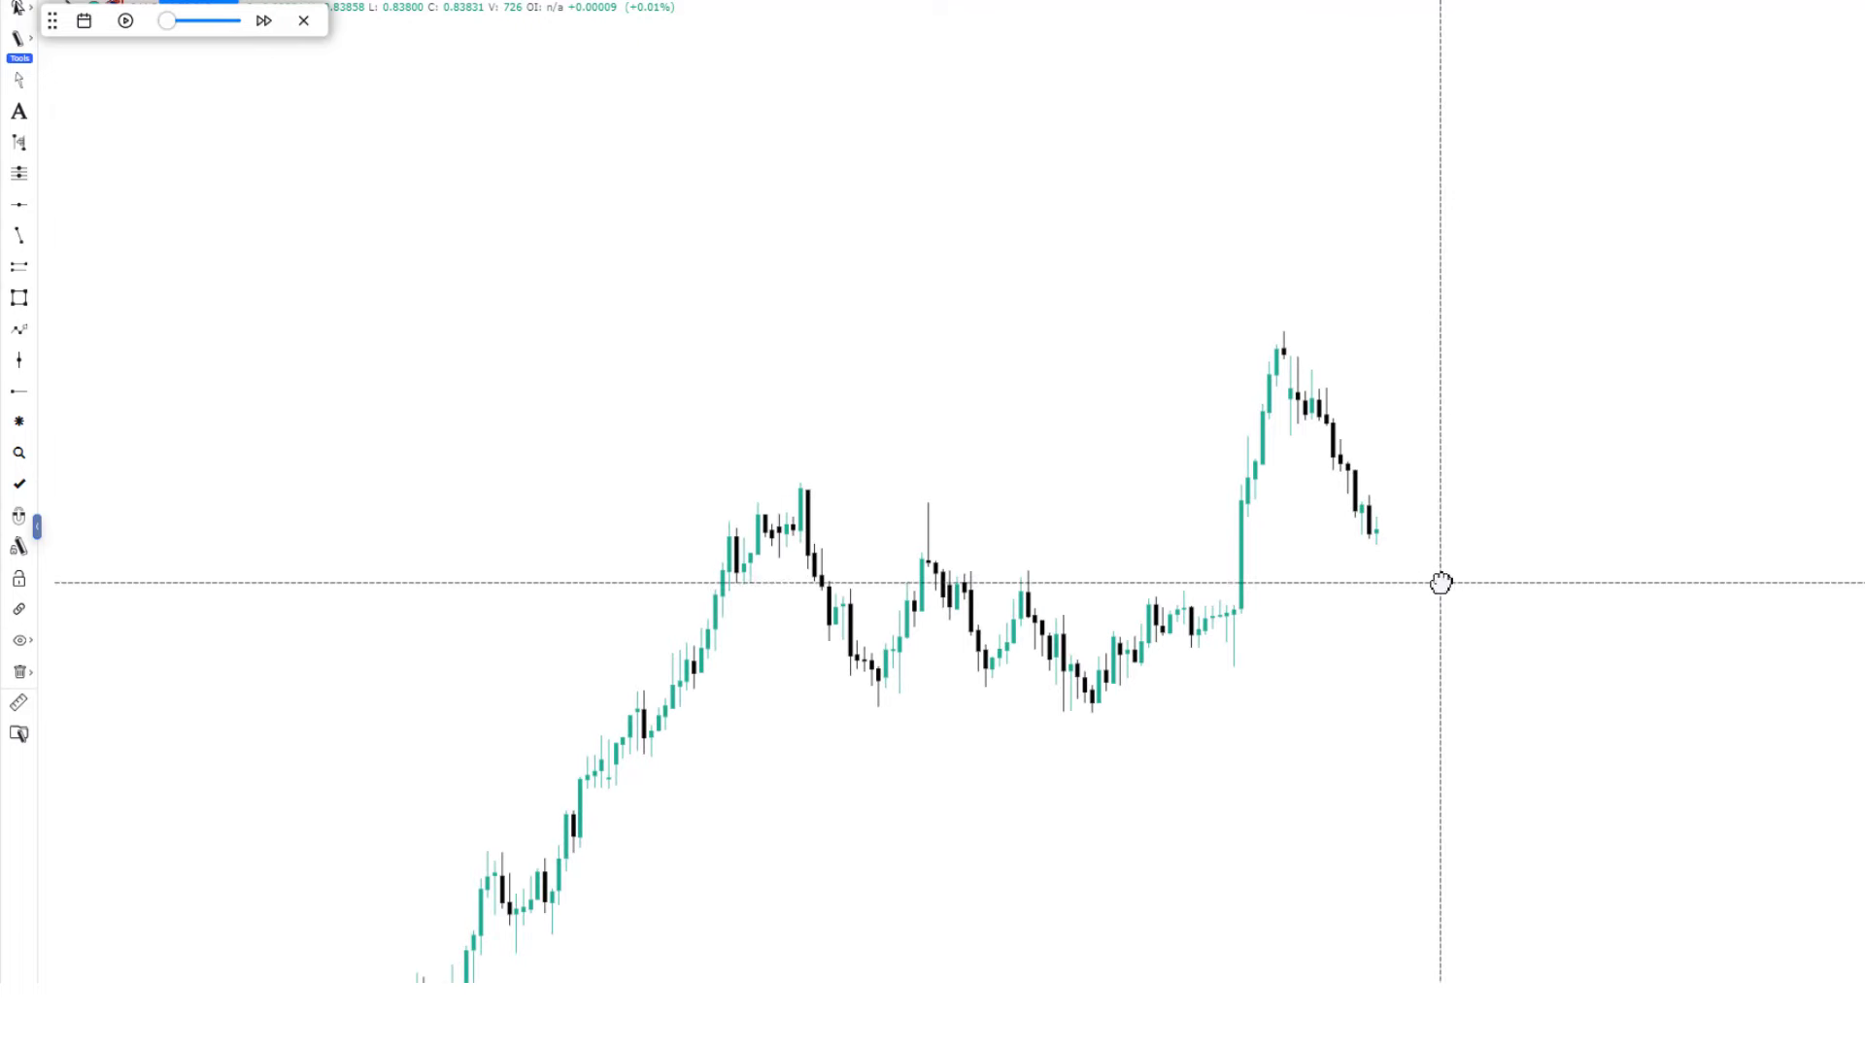
scroll(1352, 520, "up", 2)
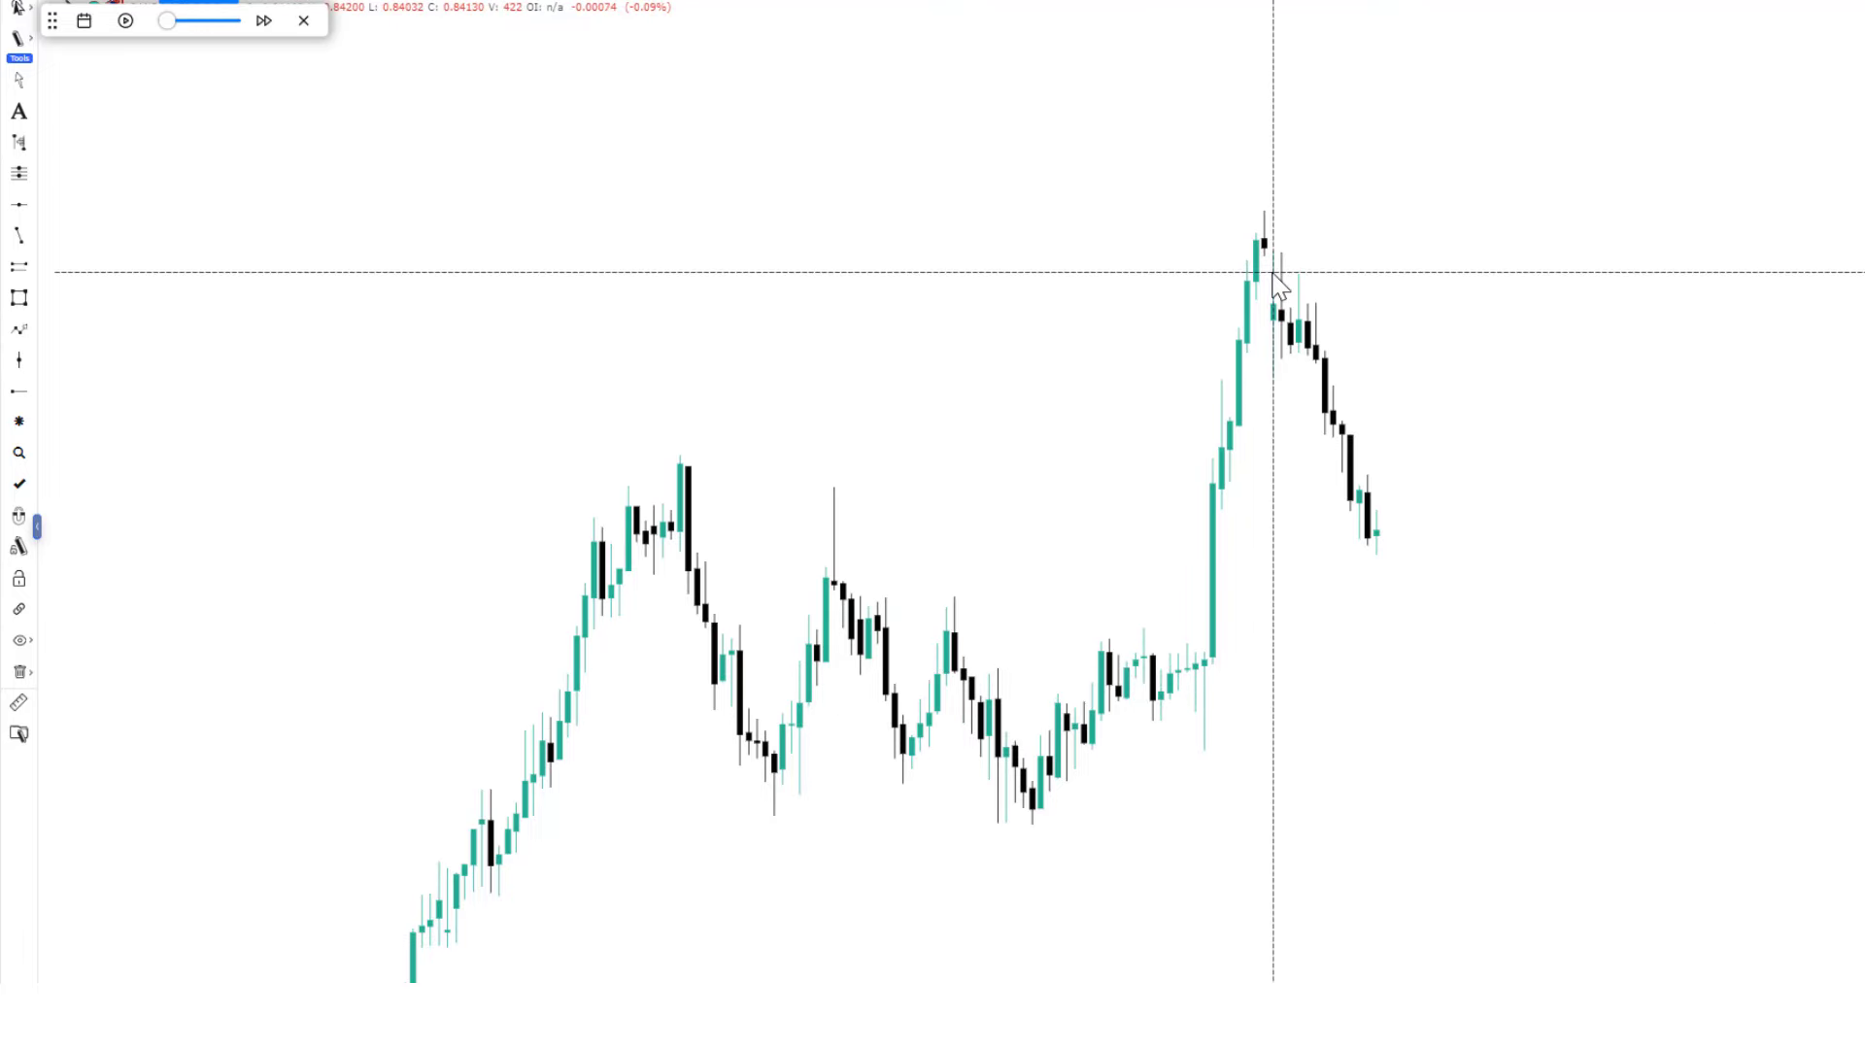
Draw a horizontal line from the earlier swing high to the breakout candle, then recenter the view.
left_click(20, 238)
left_click(662, 443)
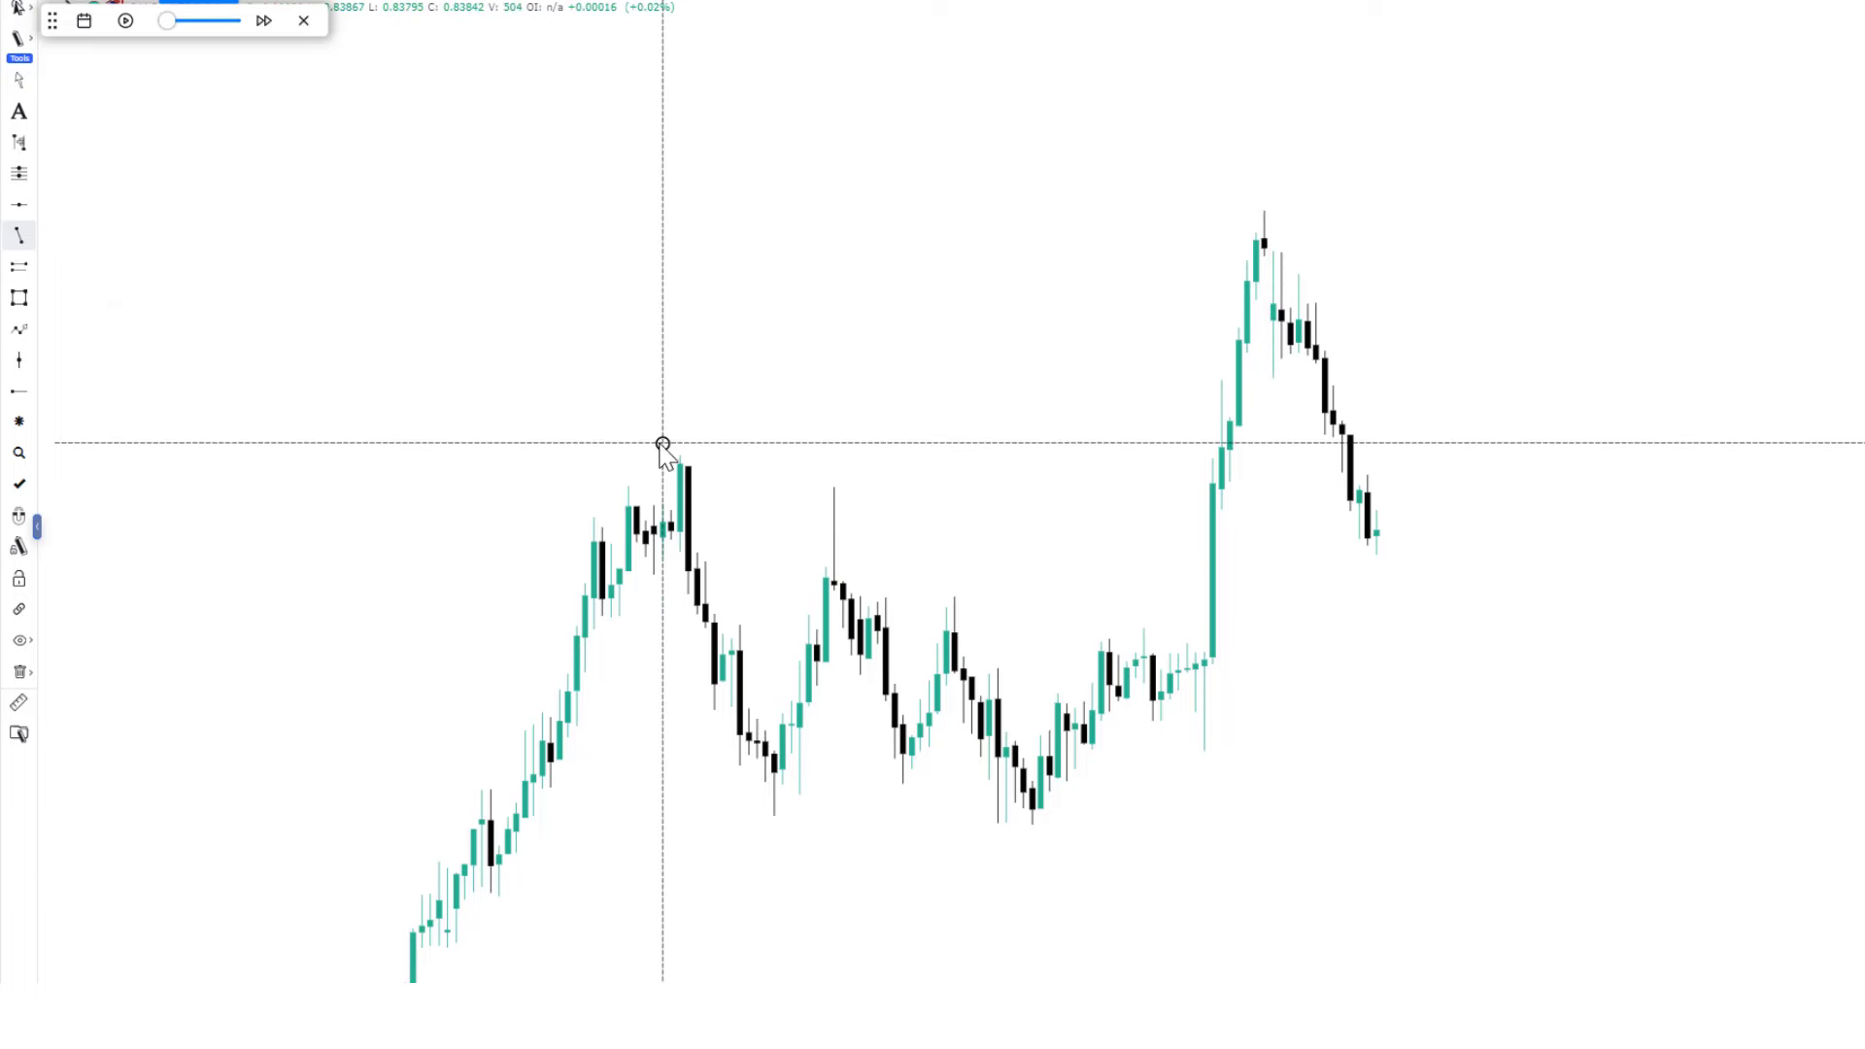
left_click(1213, 444)
left_click(1282, 534)
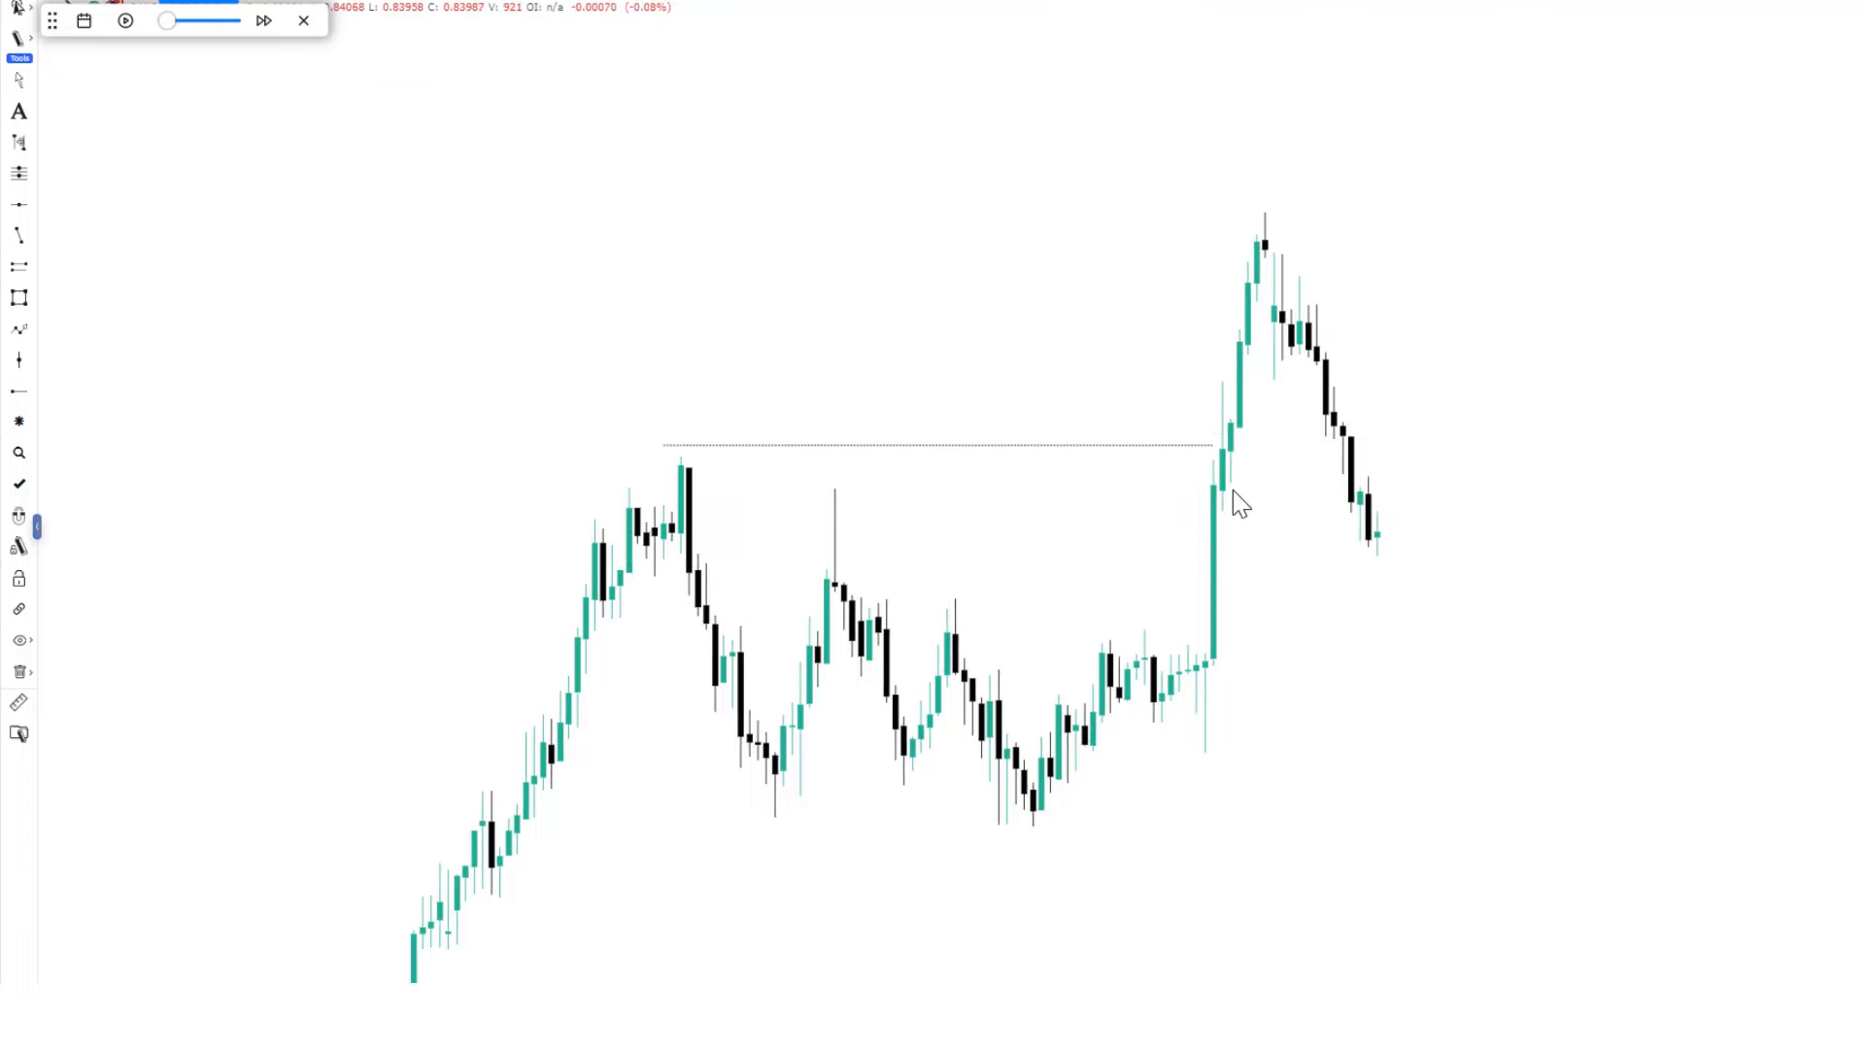
scroll(1211, 545, "up", 2)
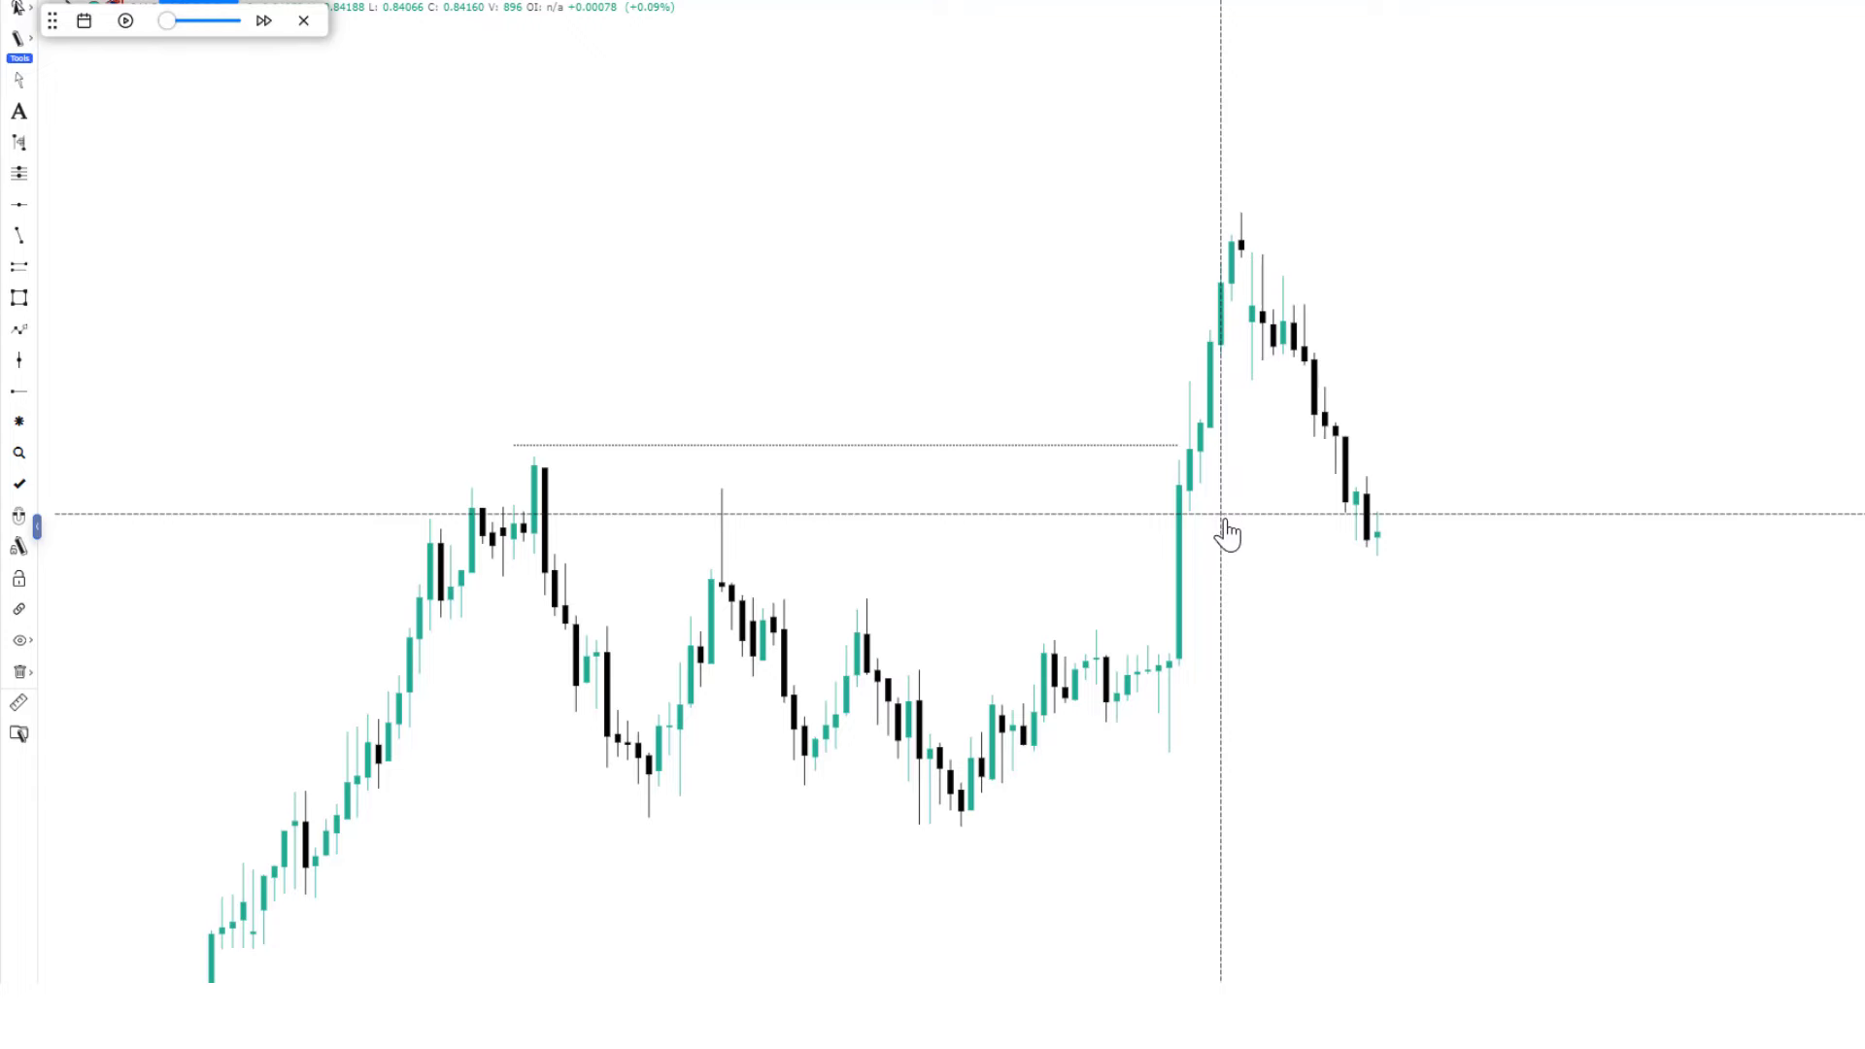
scroll(1226, 529, "up", 2)
left_click_drag(1257, 574, 1161, 529)
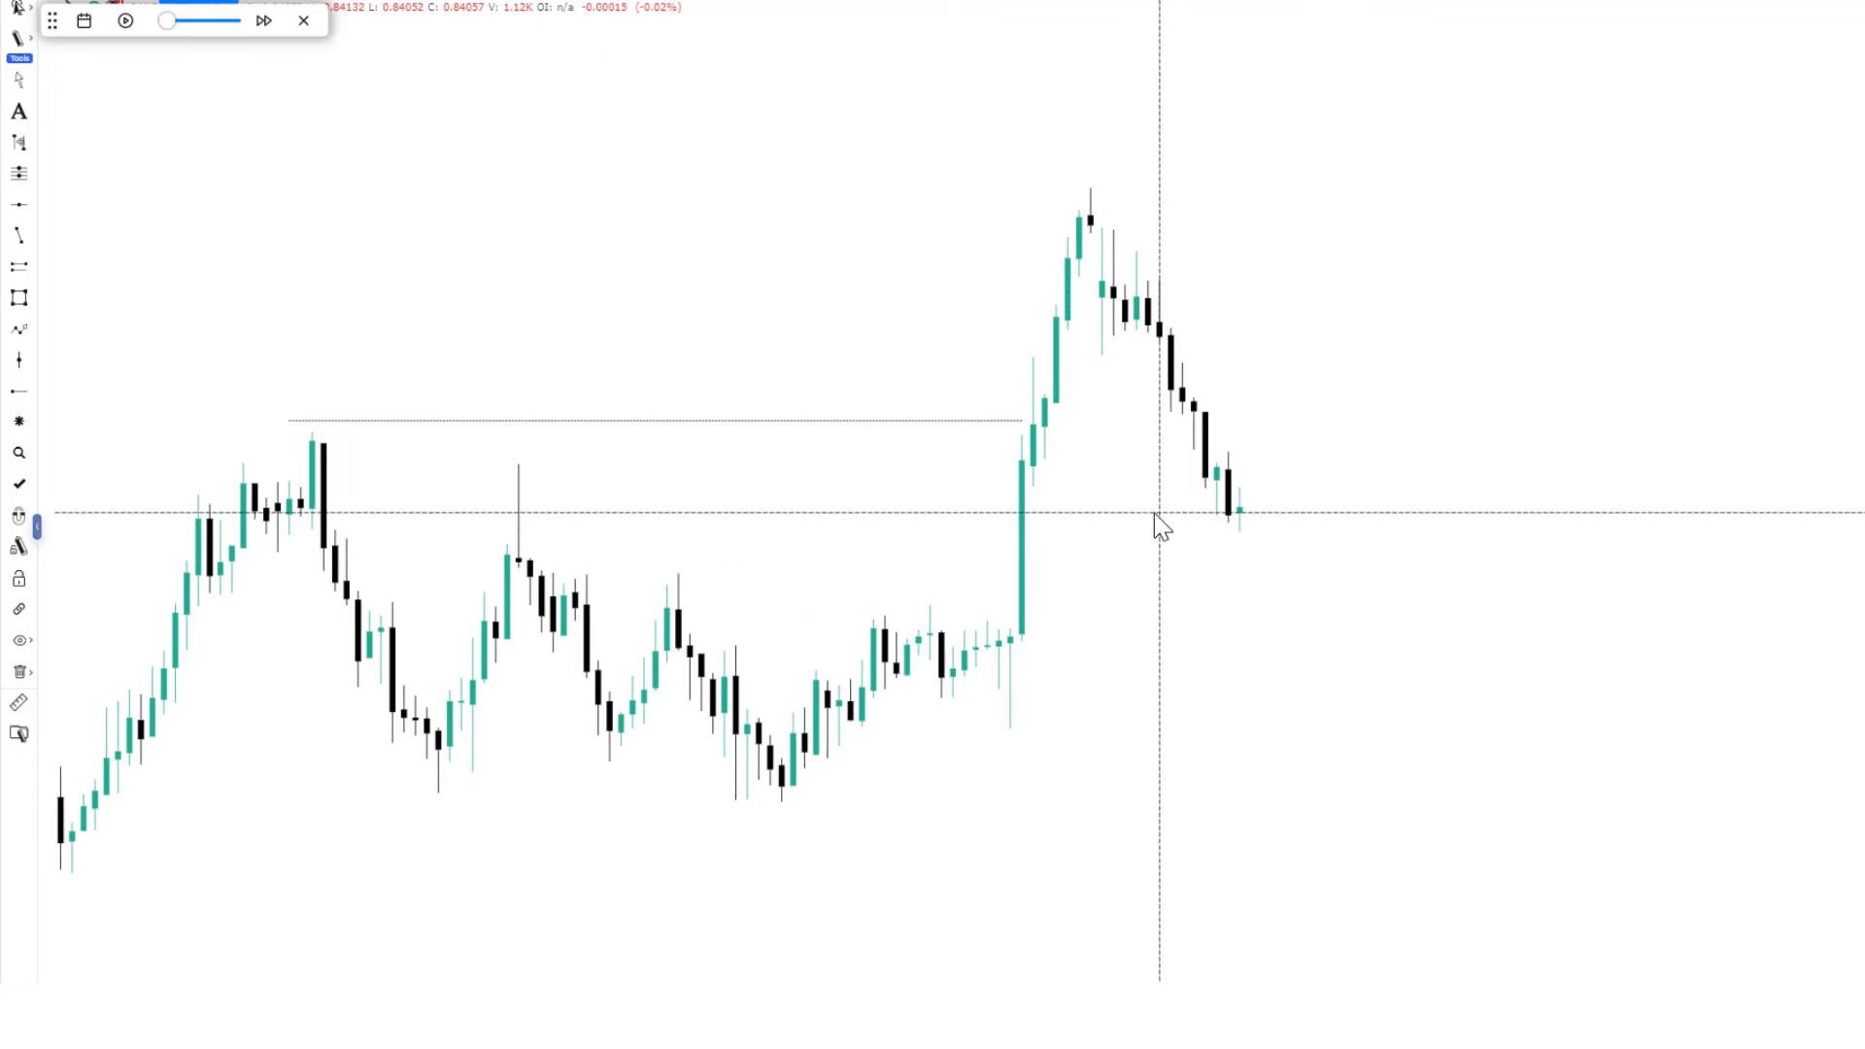
Draw a parallel-channel zone over the base candles before the rally, extending right down to the lows.
left_click(20, 268)
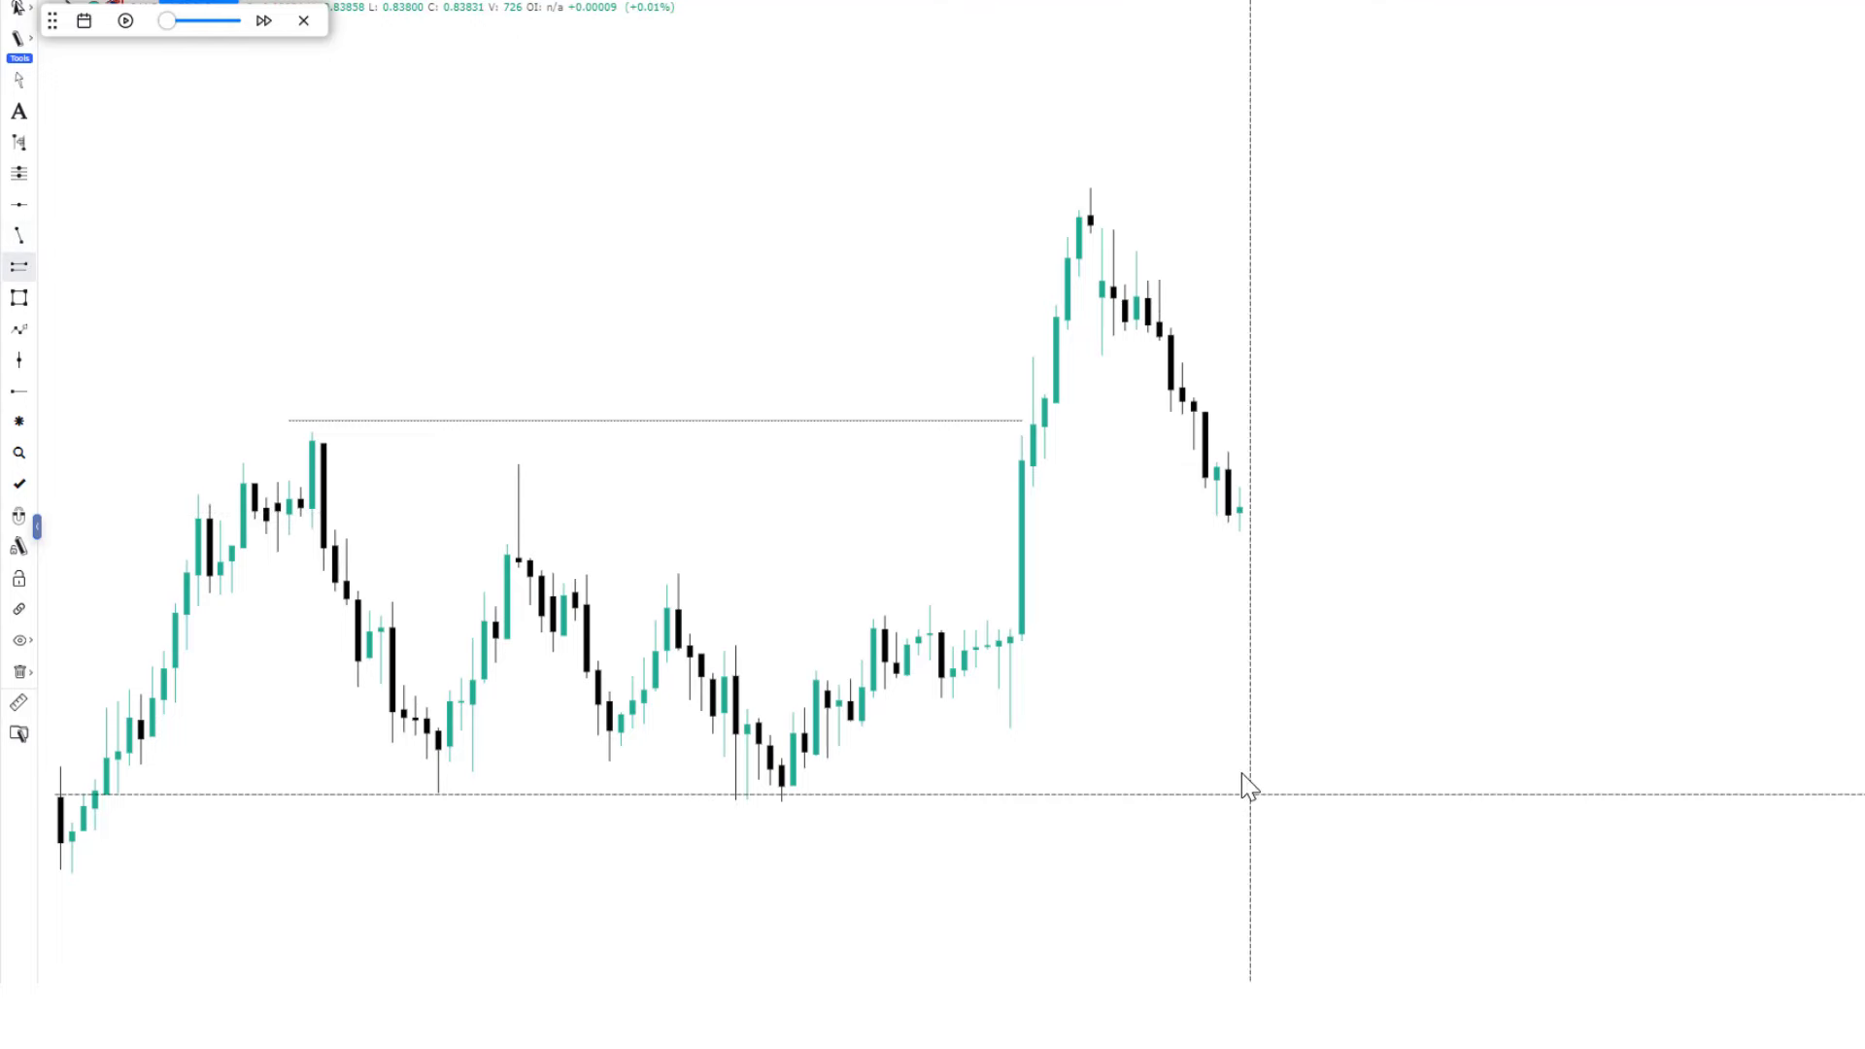
left_click(1010, 635)
left_click(1560, 613)
left_click(1564, 730)
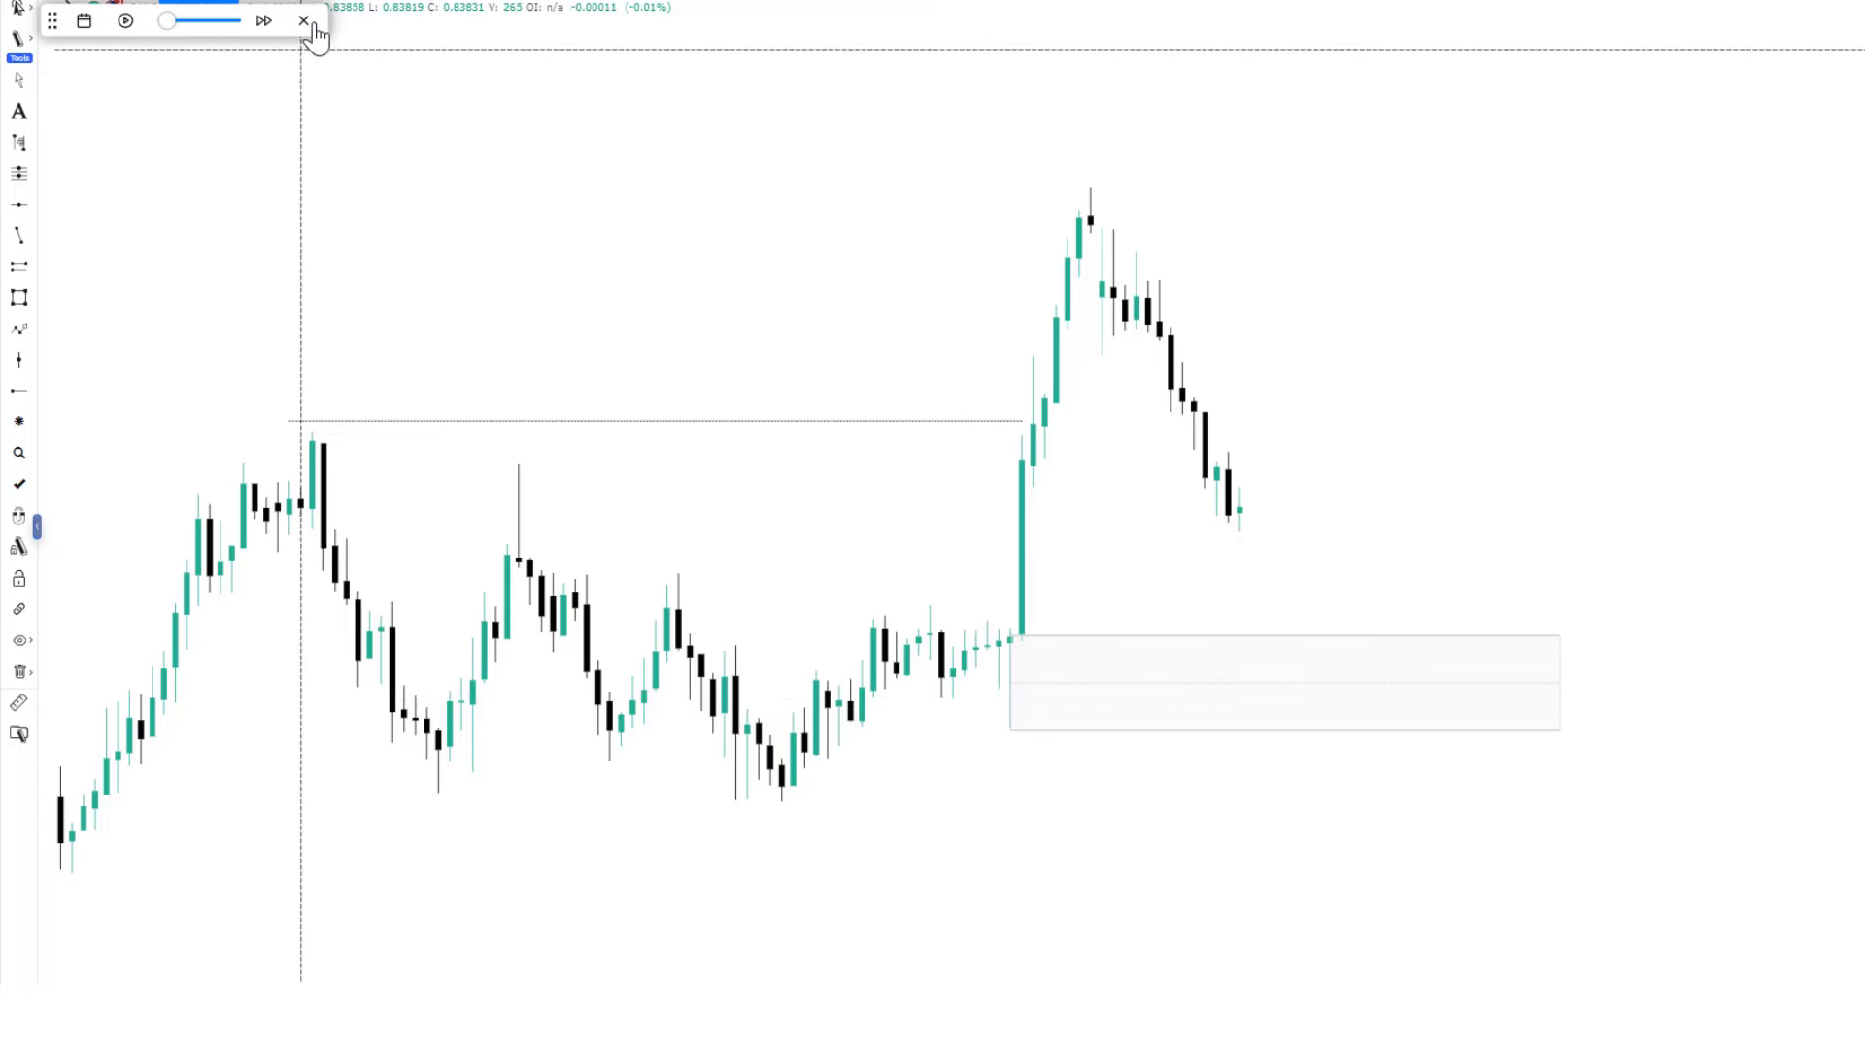
mouse_move(325, 2)
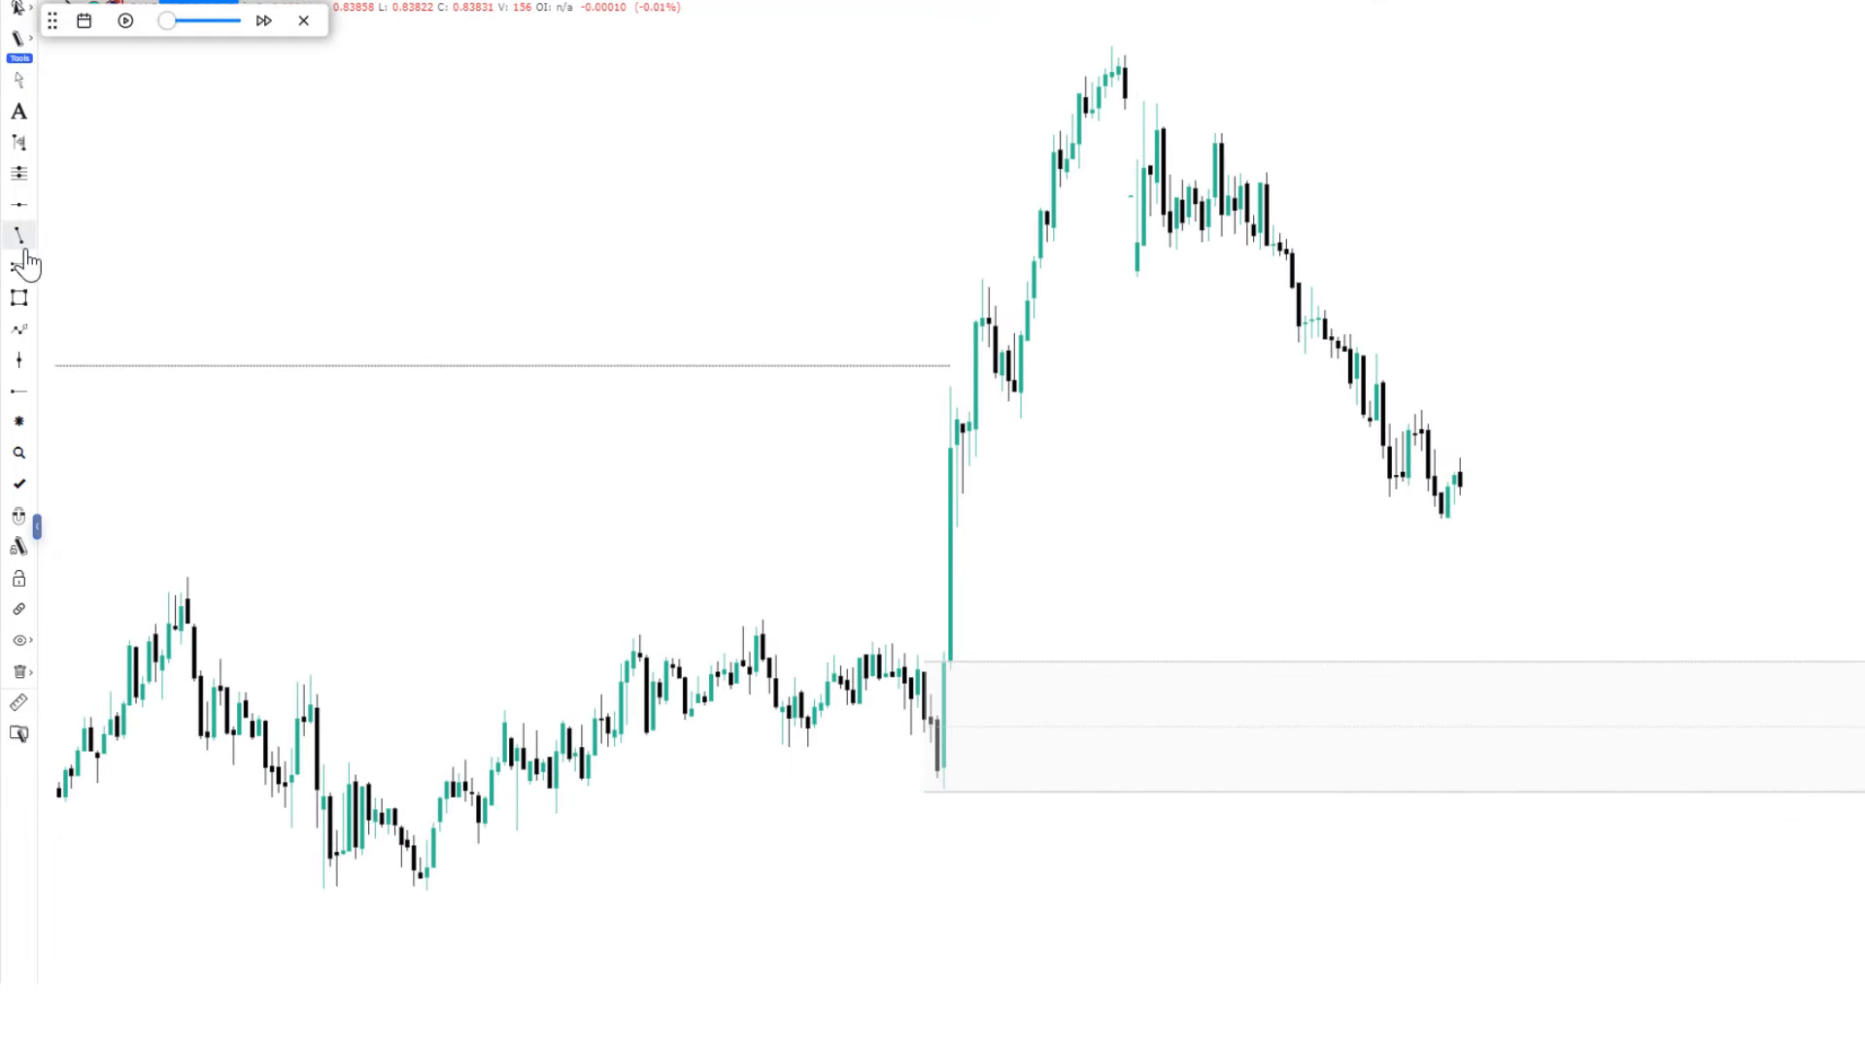
Draw a short x-marked line along the recent lows just left of the gray zone.
left_click(607, 764)
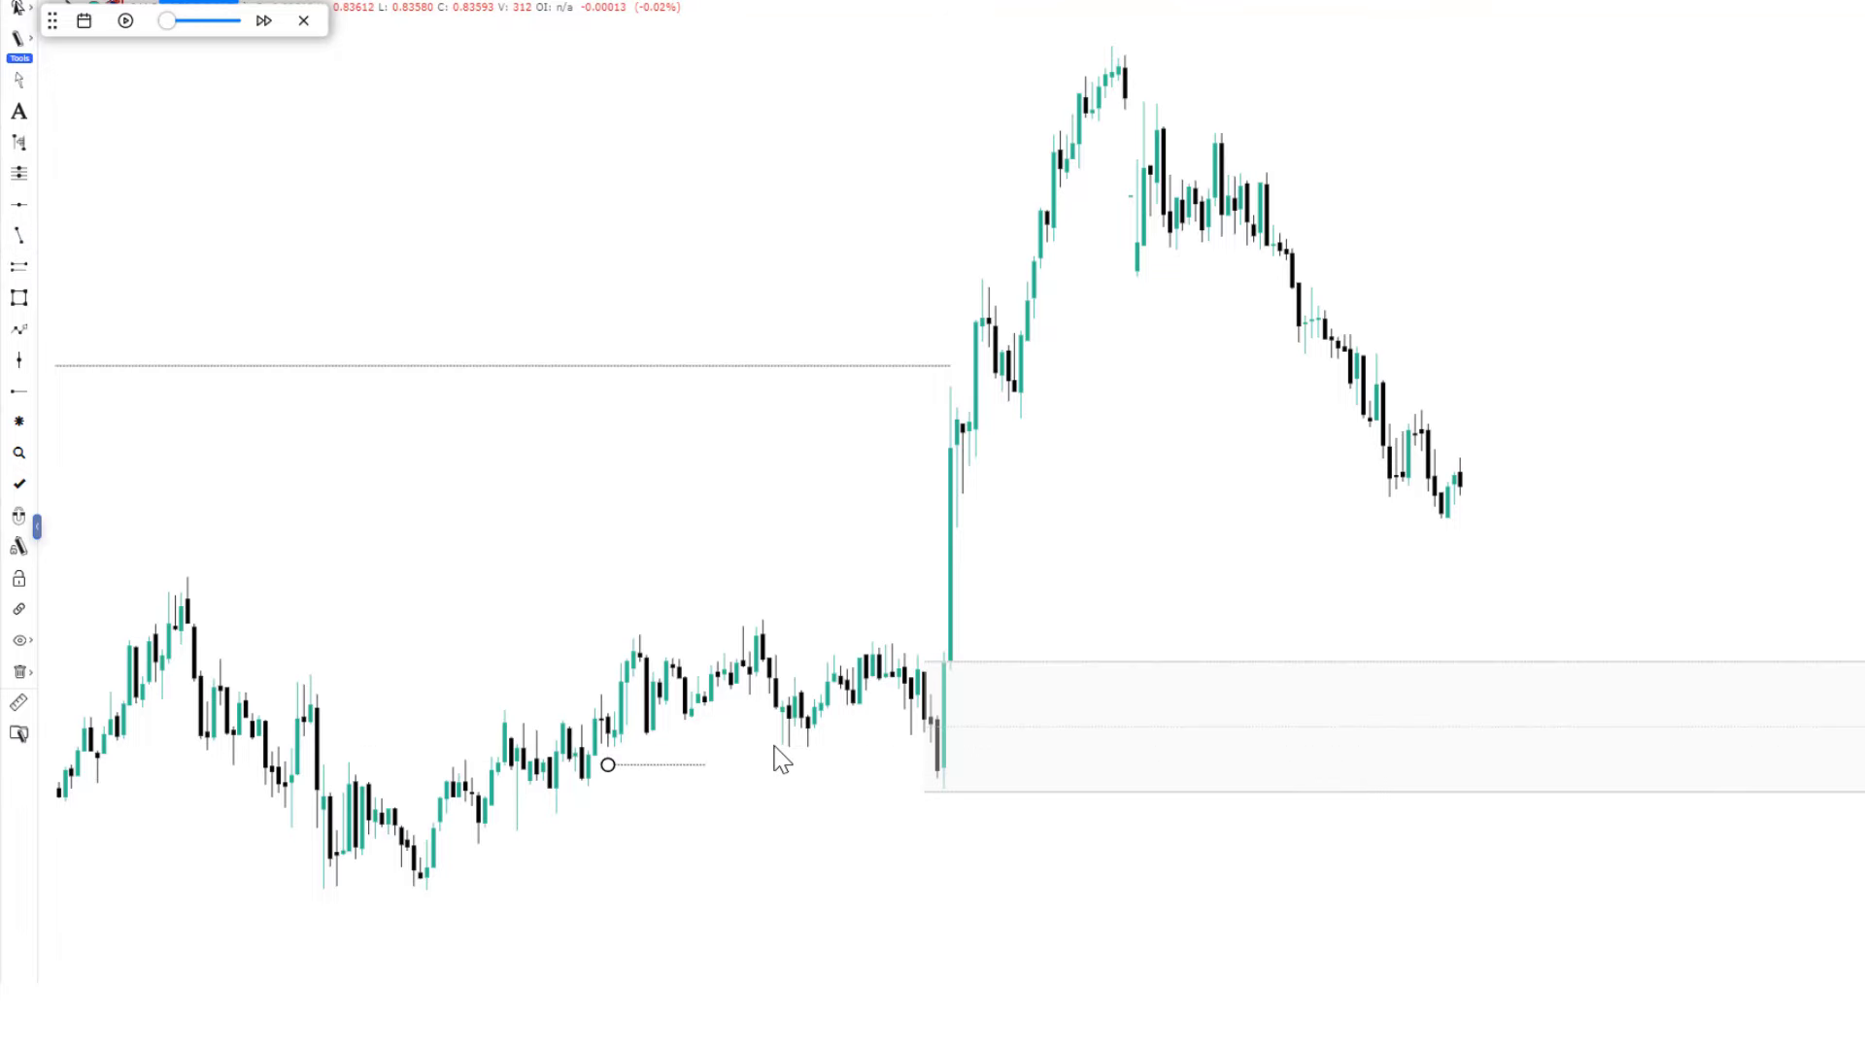
left_click(895, 745)
left_click_drag(828, 761, 930, 751)
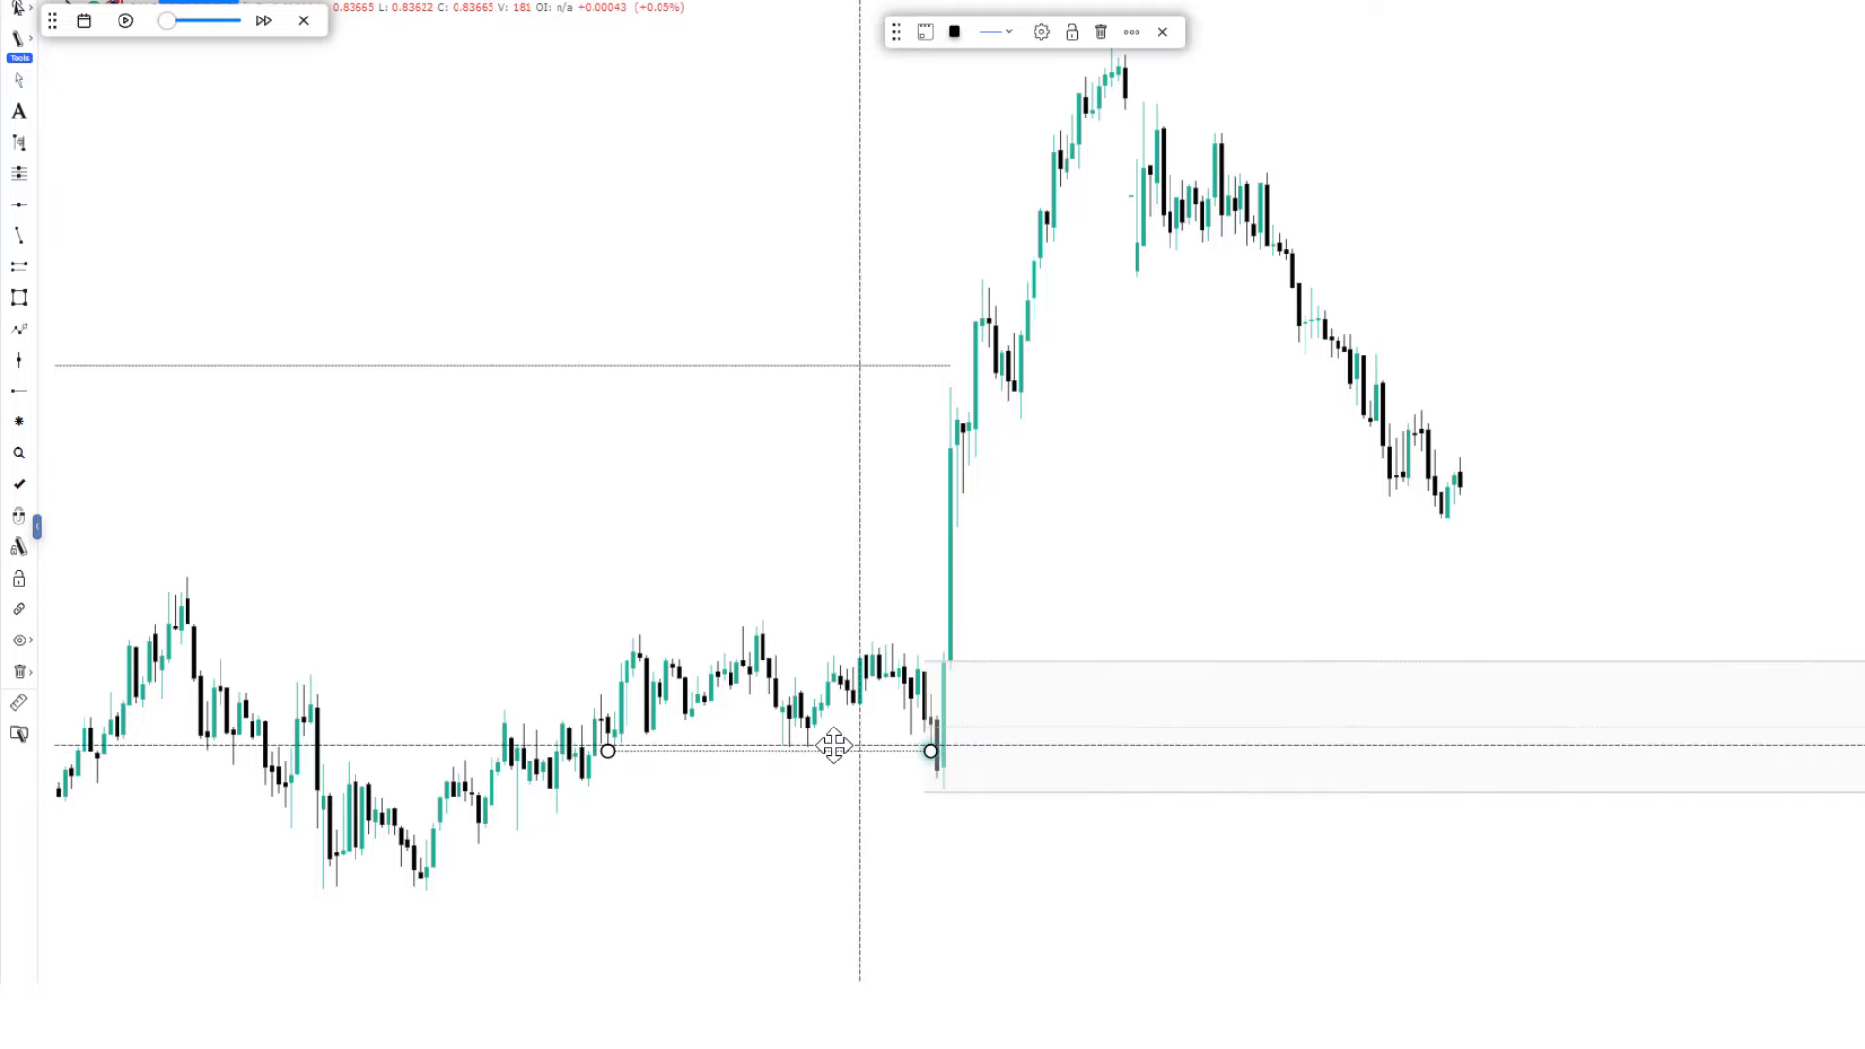
double_click(821, 750)
left_click(1163, 693)
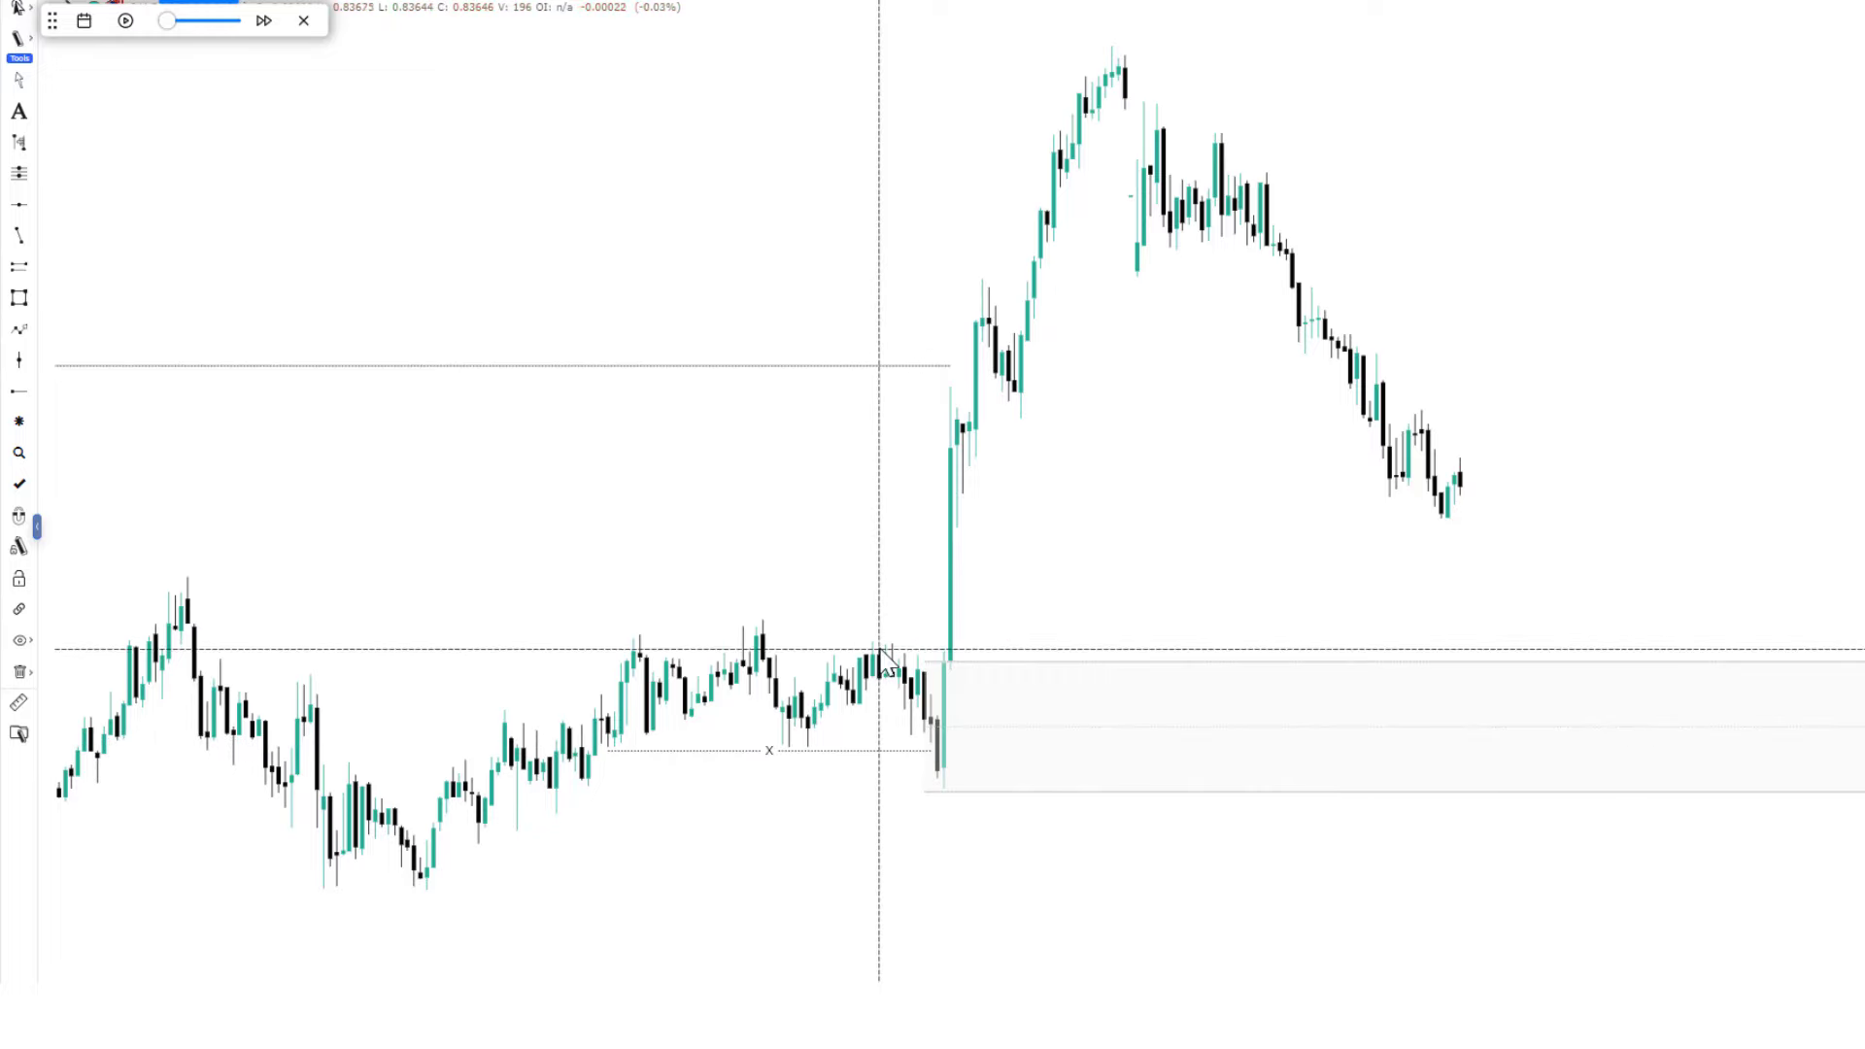
scroll(941, 666, "down", 1)
left_click_drag(832, 804, 790, 757)
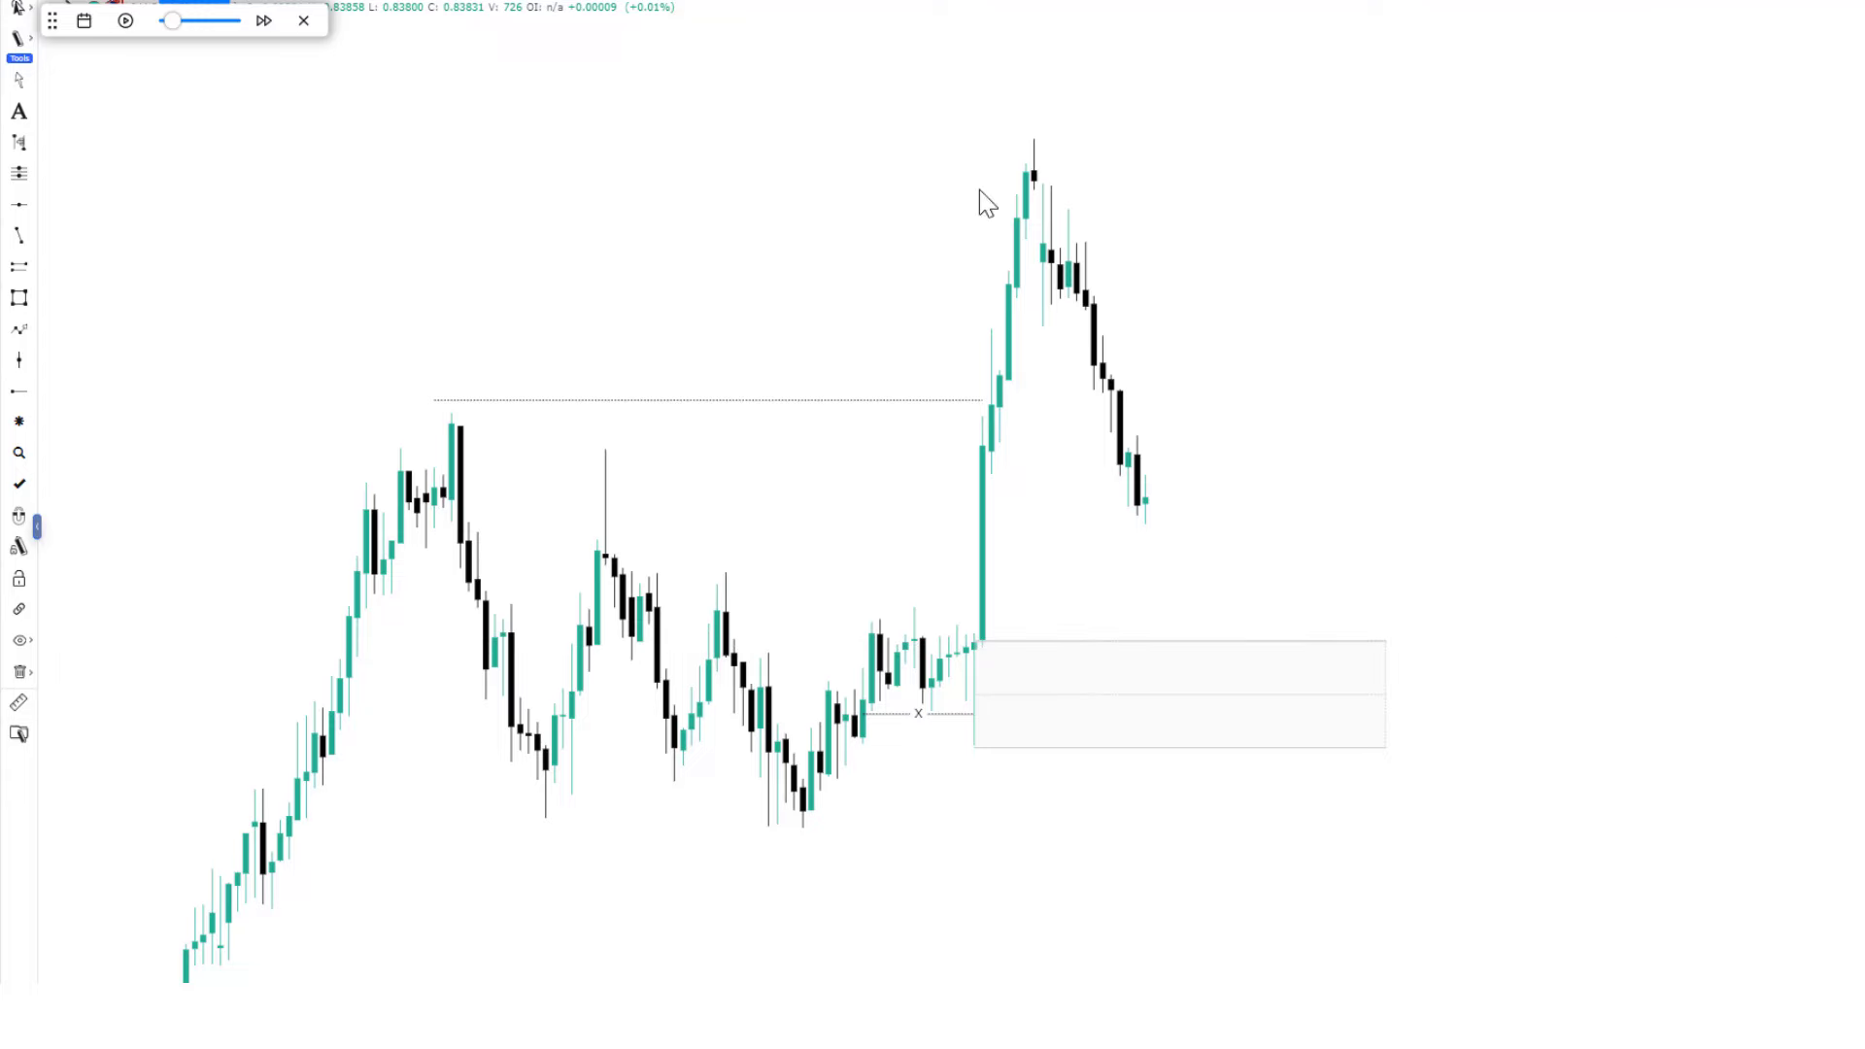
scroll(1086, 392, "up", 2)
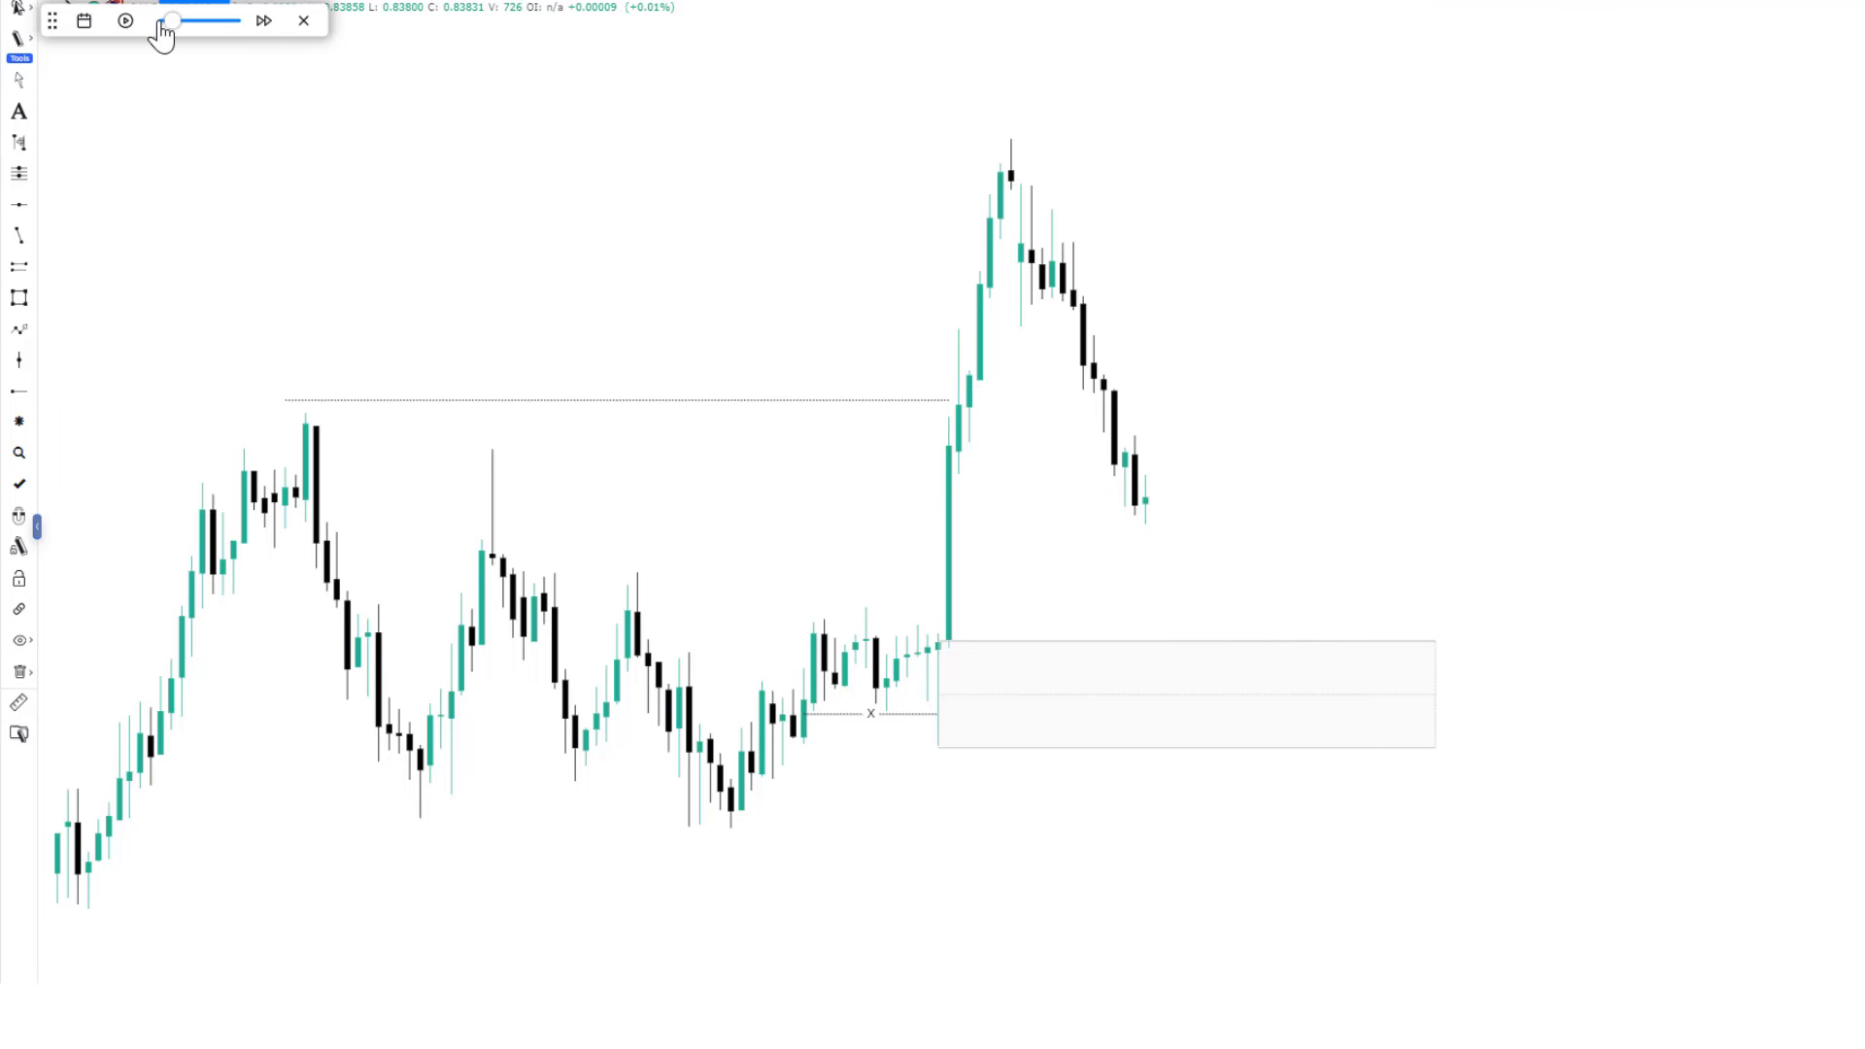
Replay a few bars, pause, and mark the swing high with a horizontal ray.
left_click(125, 21)
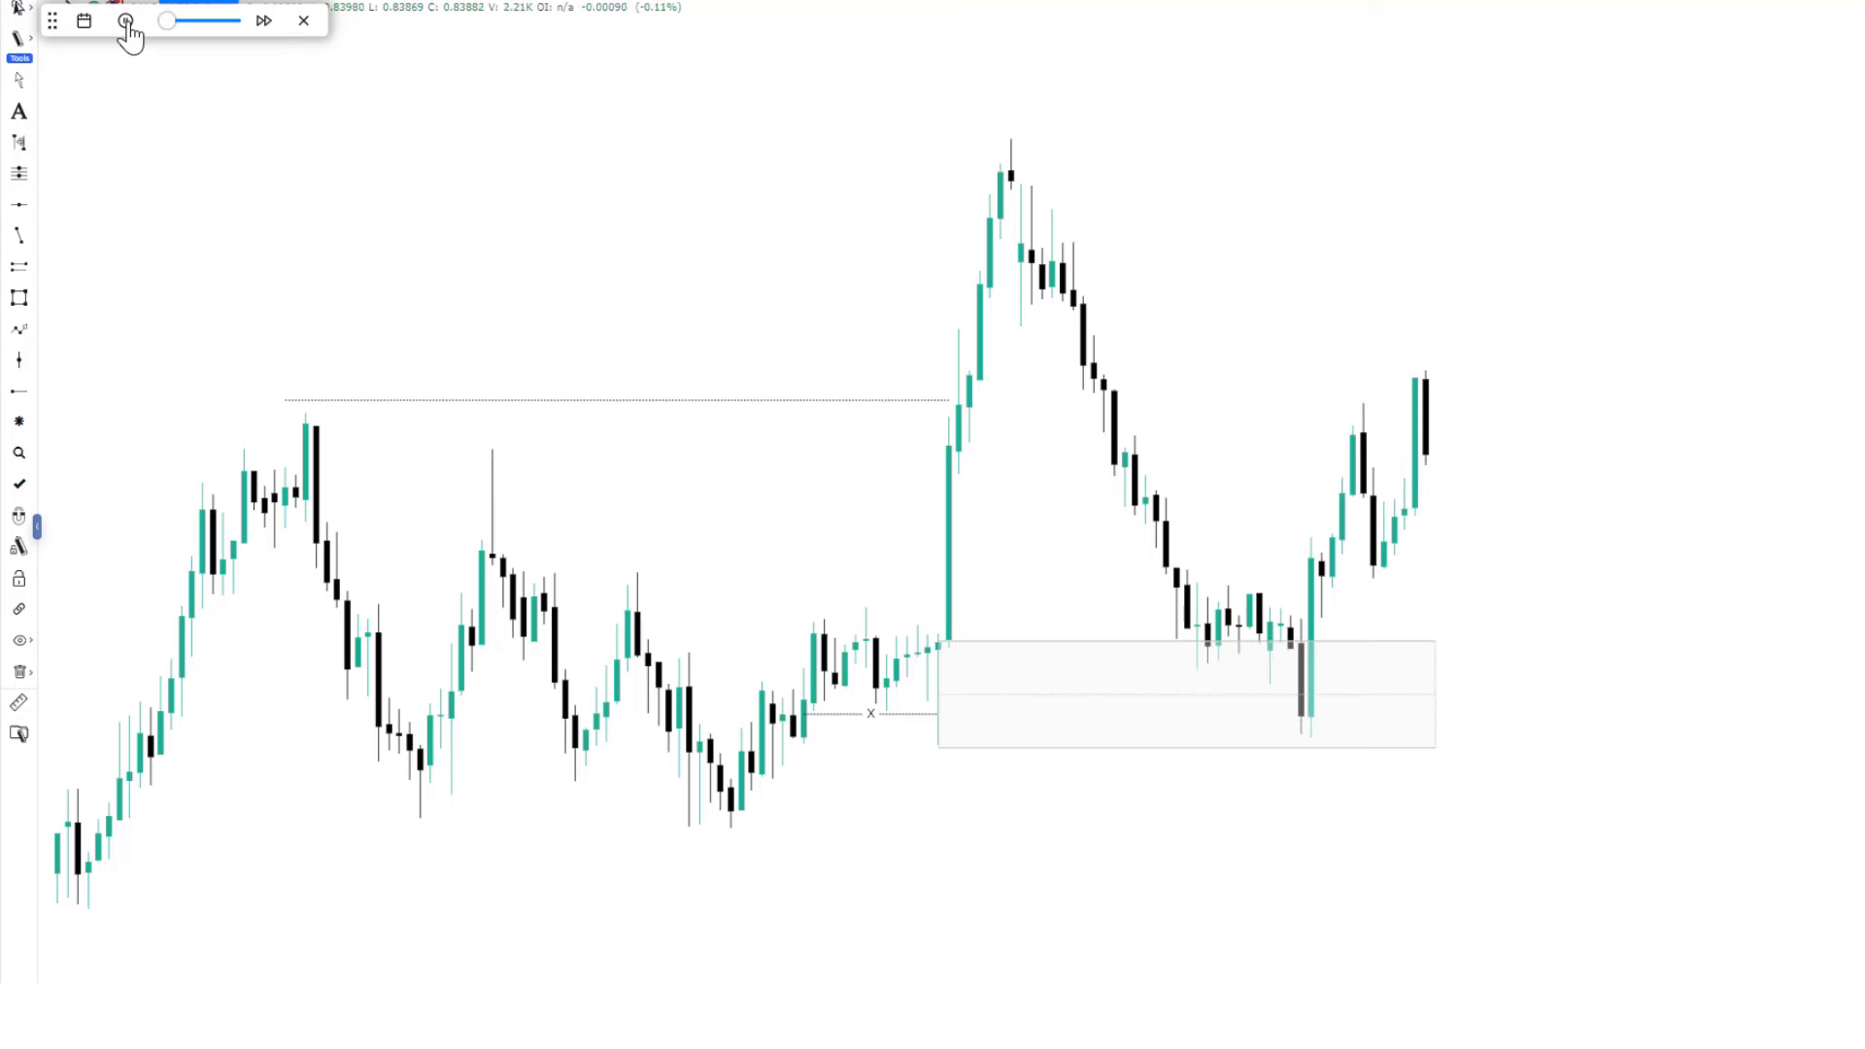
left_click(126, 20)
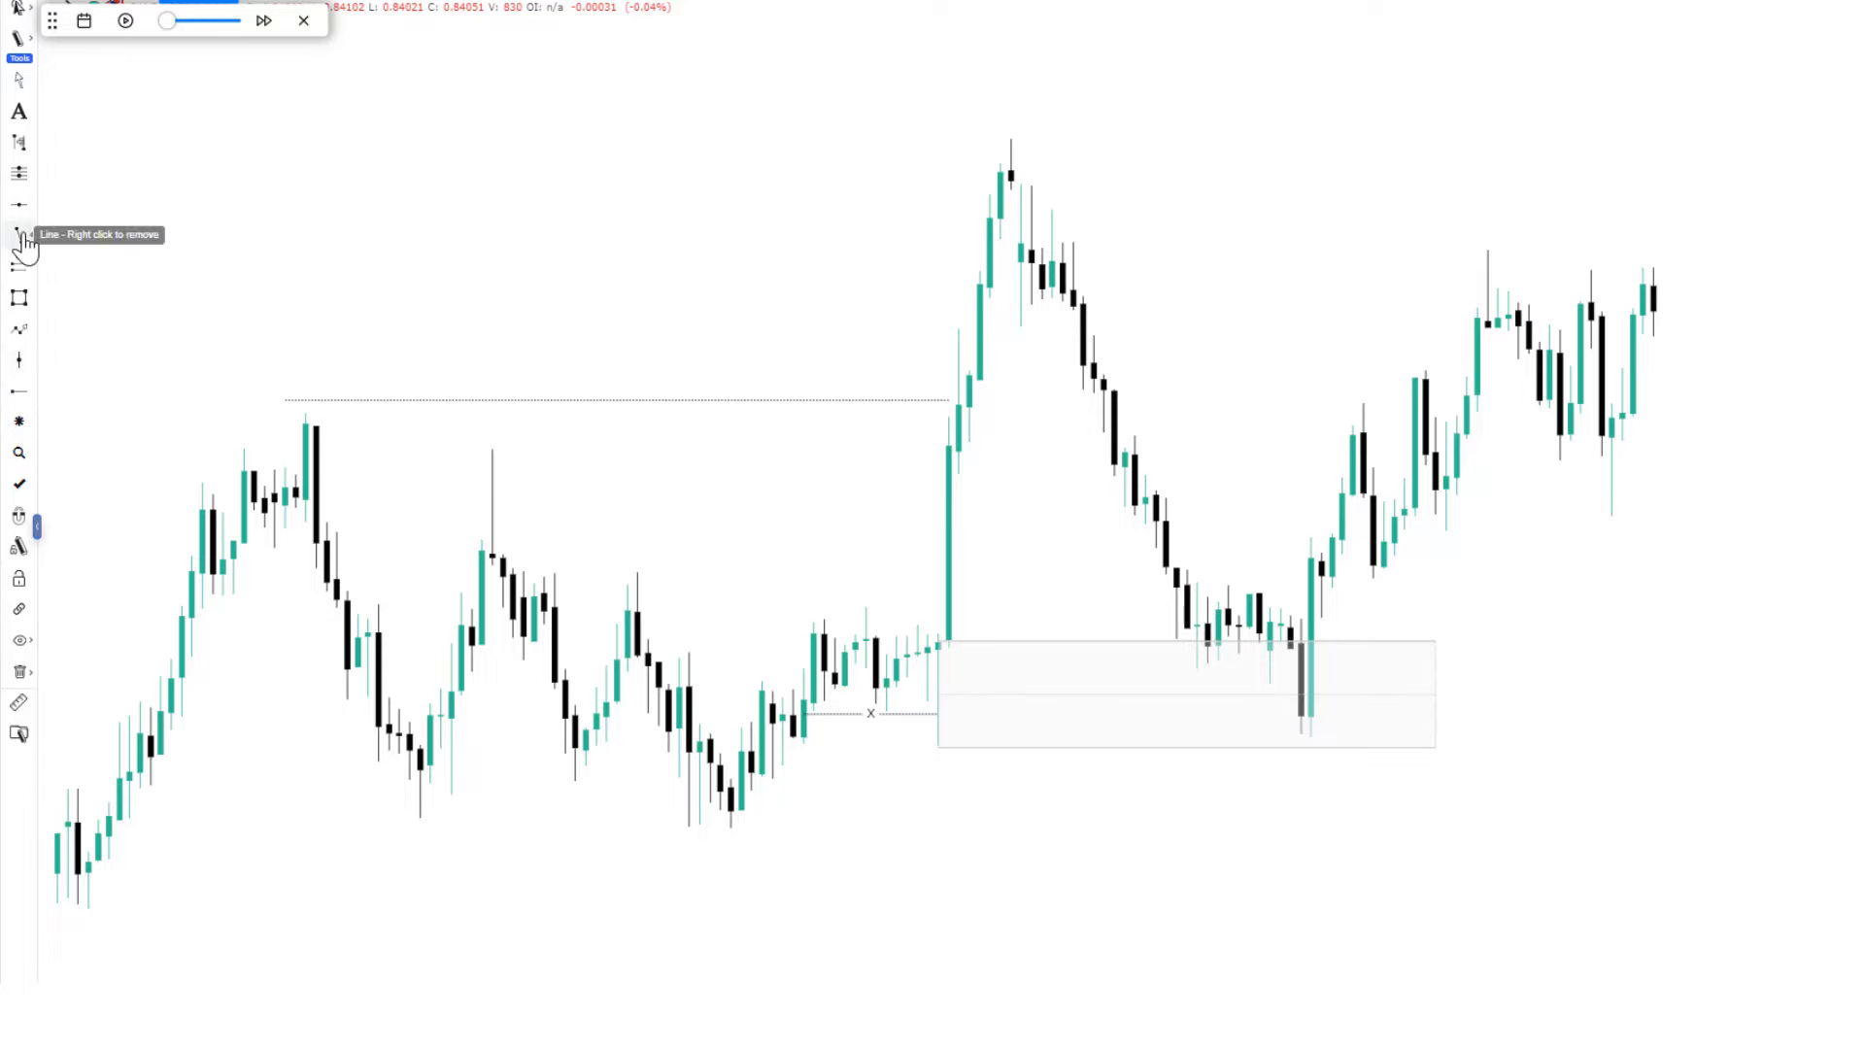
left_click(18, 391)
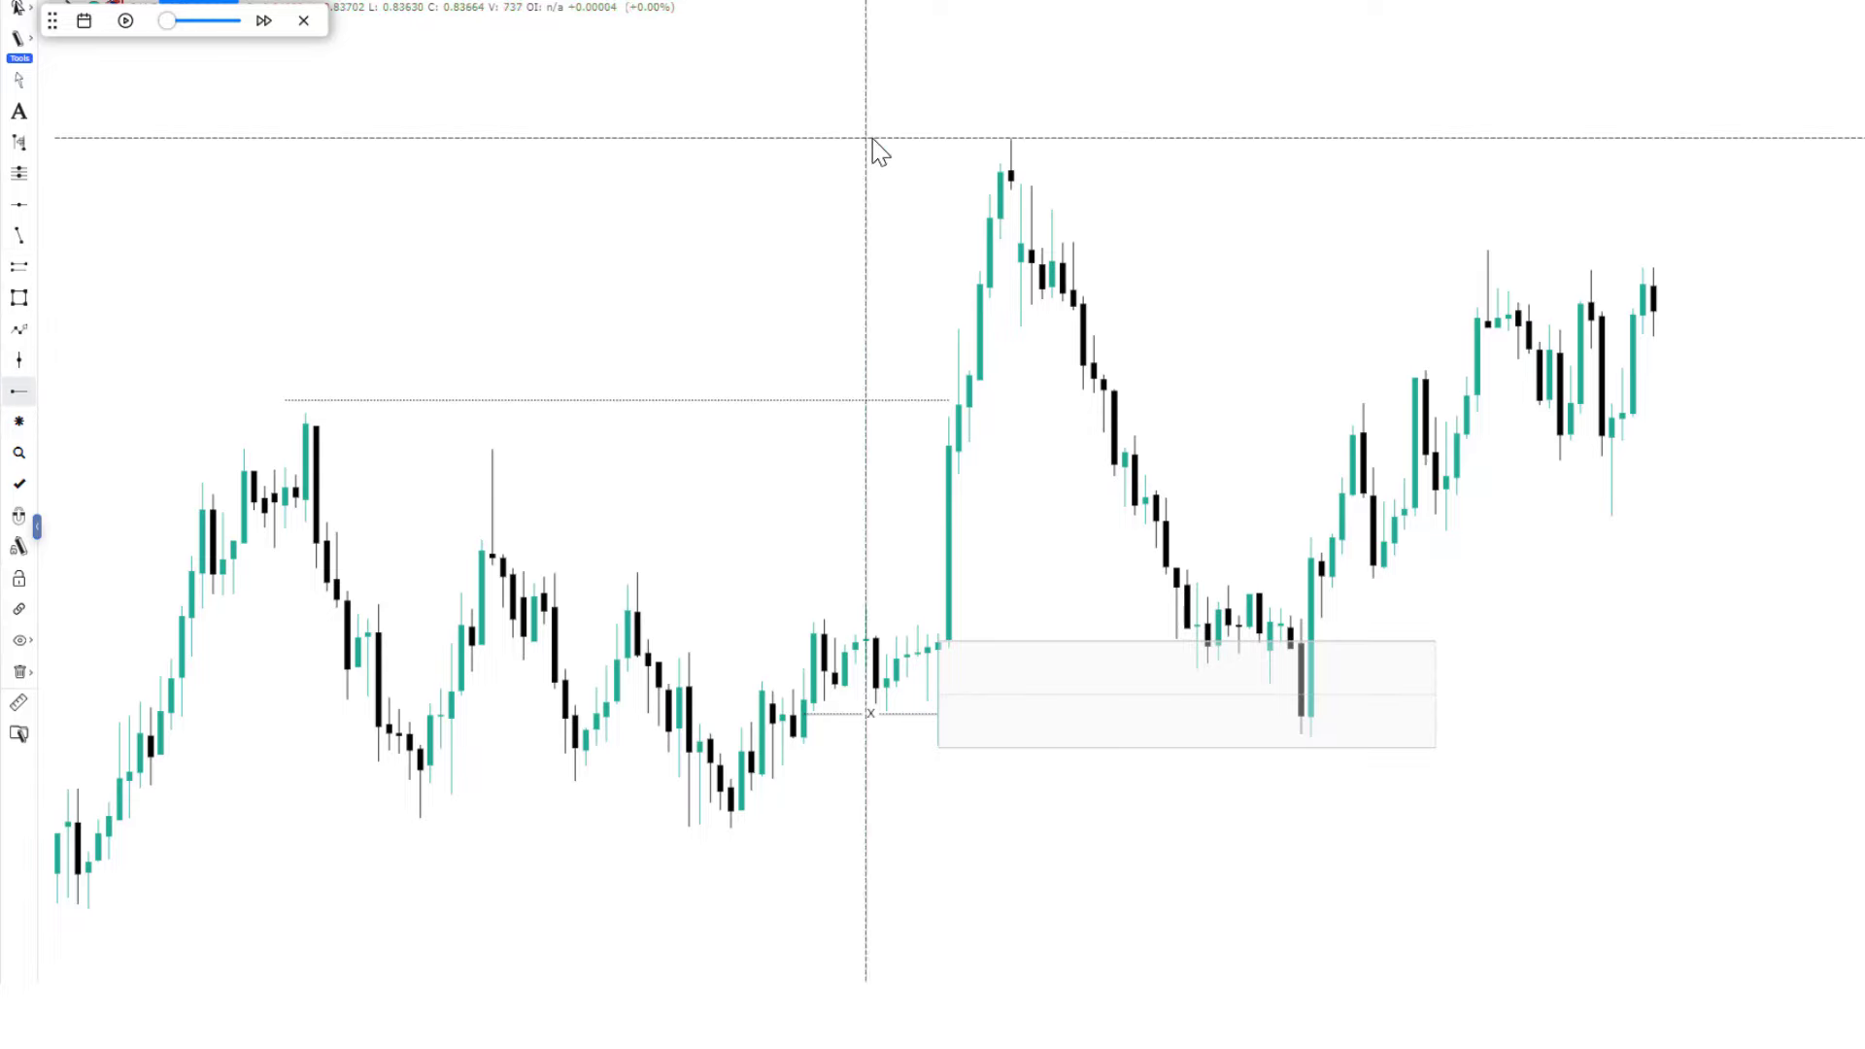
left_click(1010, 139)
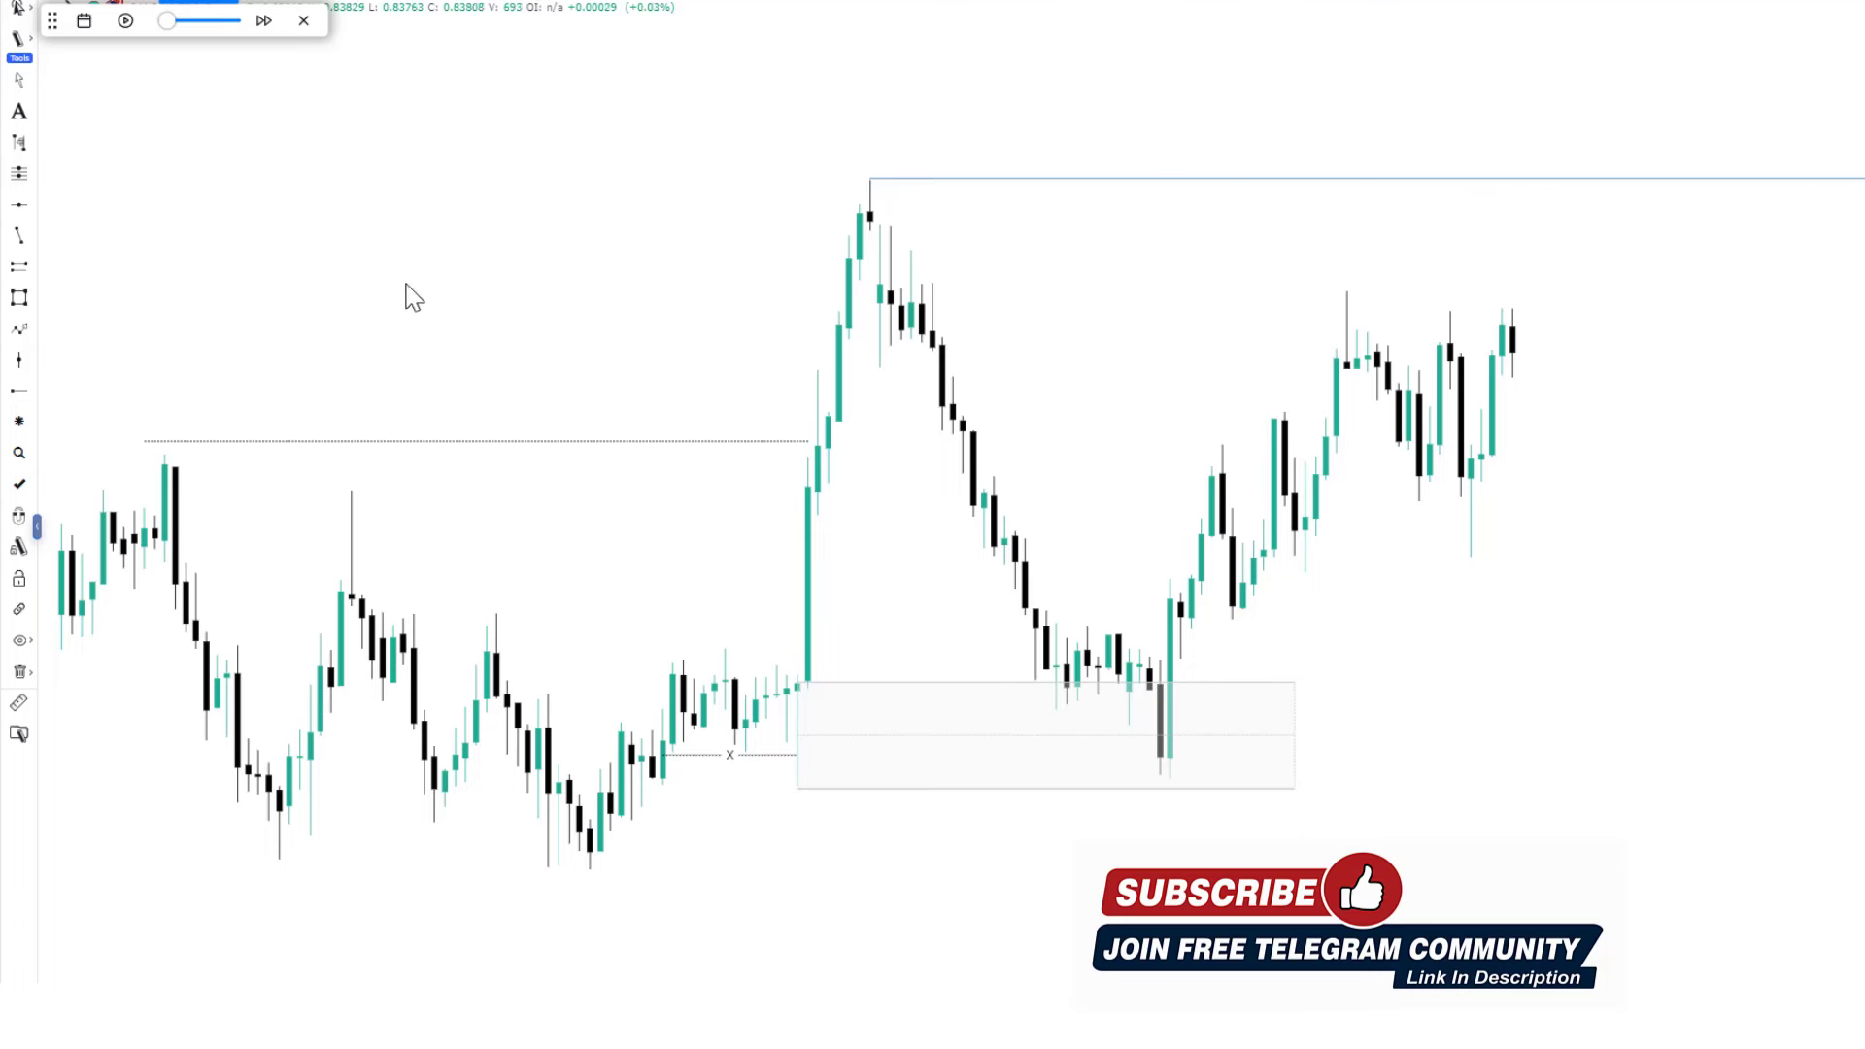
Resume and pause the replay, then pan and auto-fit the price scale to the new candles.
left_click(126, 20)
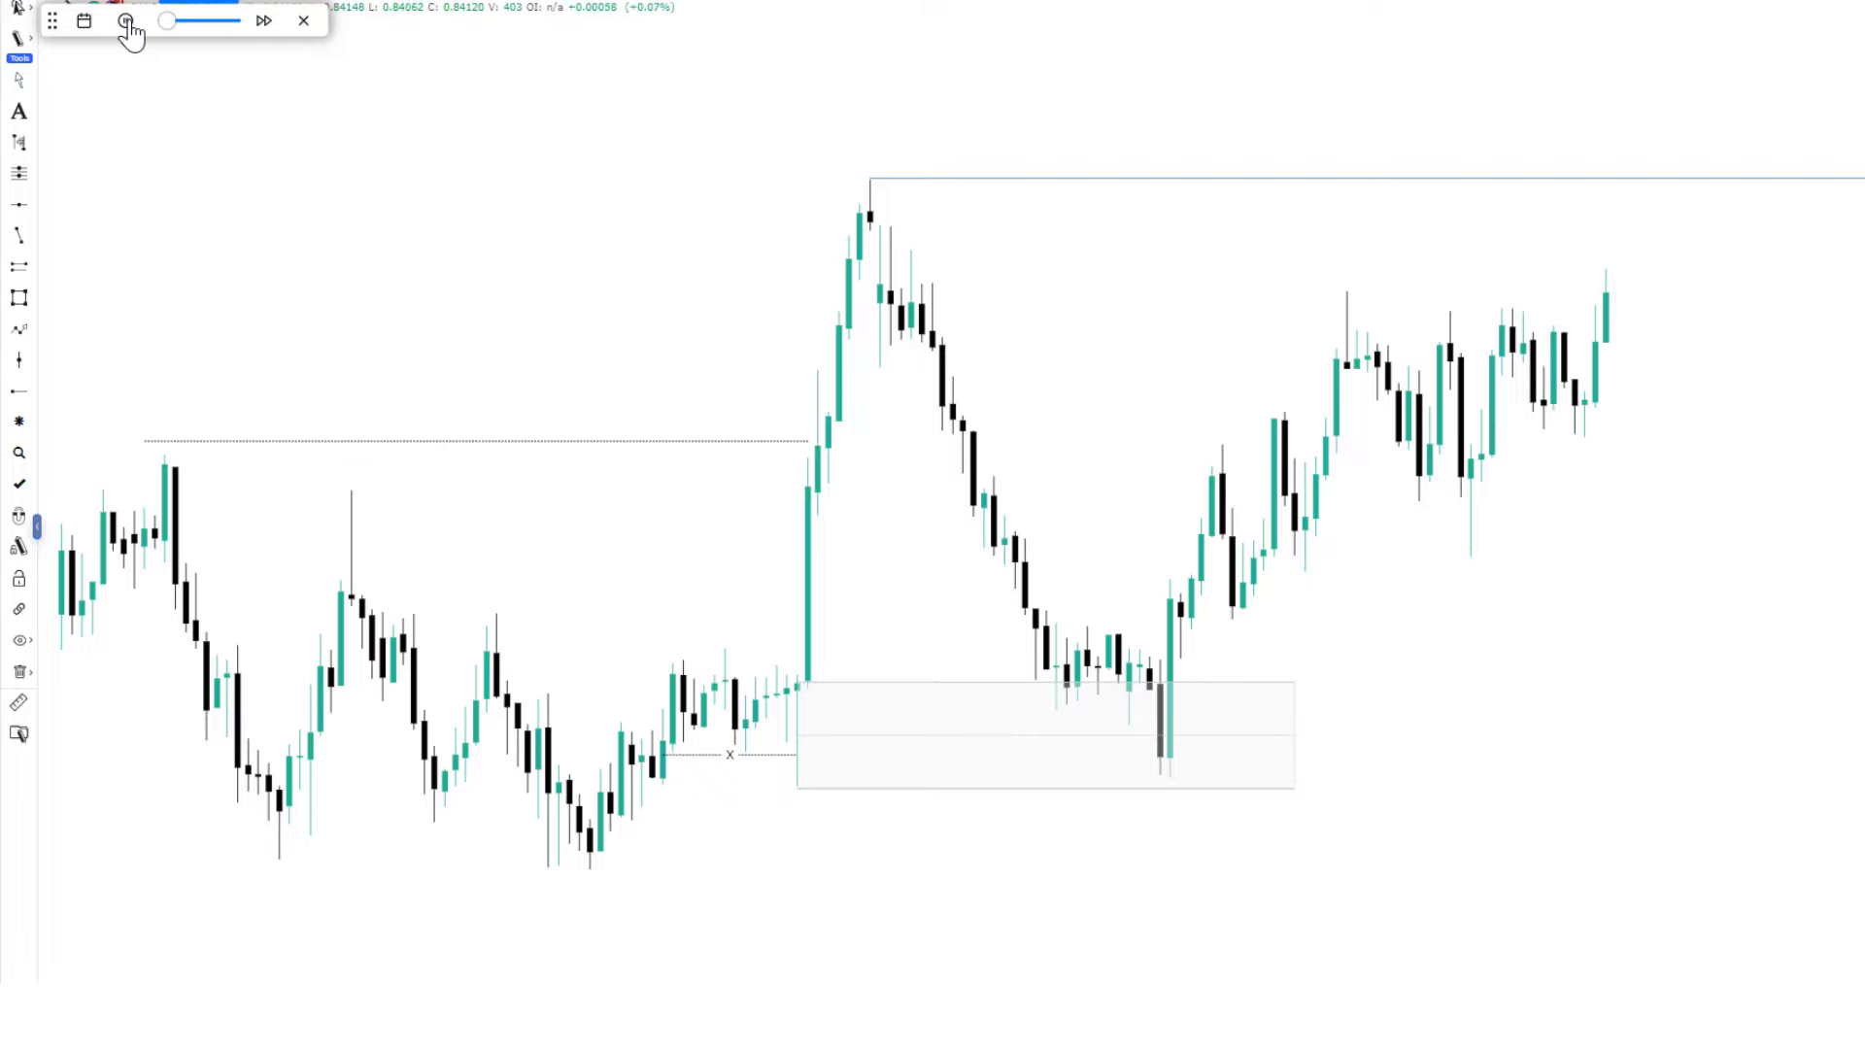
left_click_drag(1375, 490, 1208, 581)
key("shift+Down")
left_click_drag(1486, 284, 1367, 344)
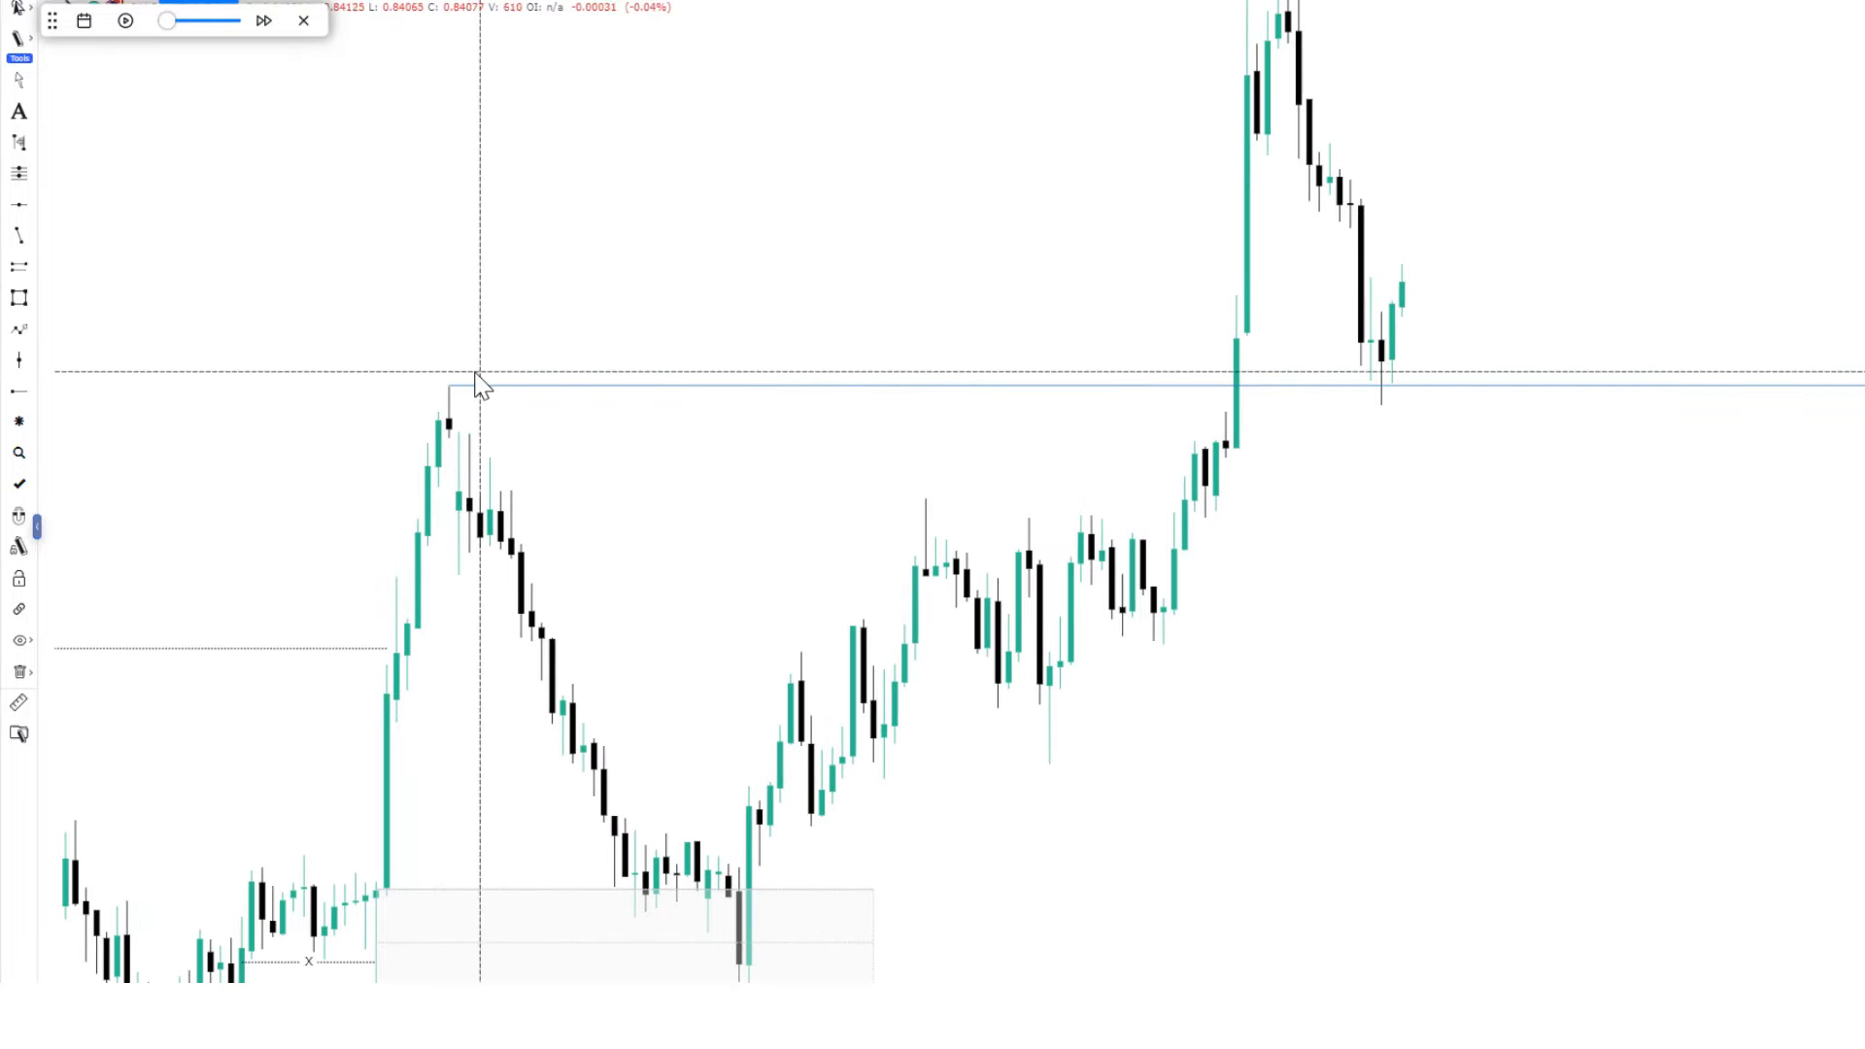
left_click_drag(1858, 267, 1857, 282)
double_click(1857, 283)
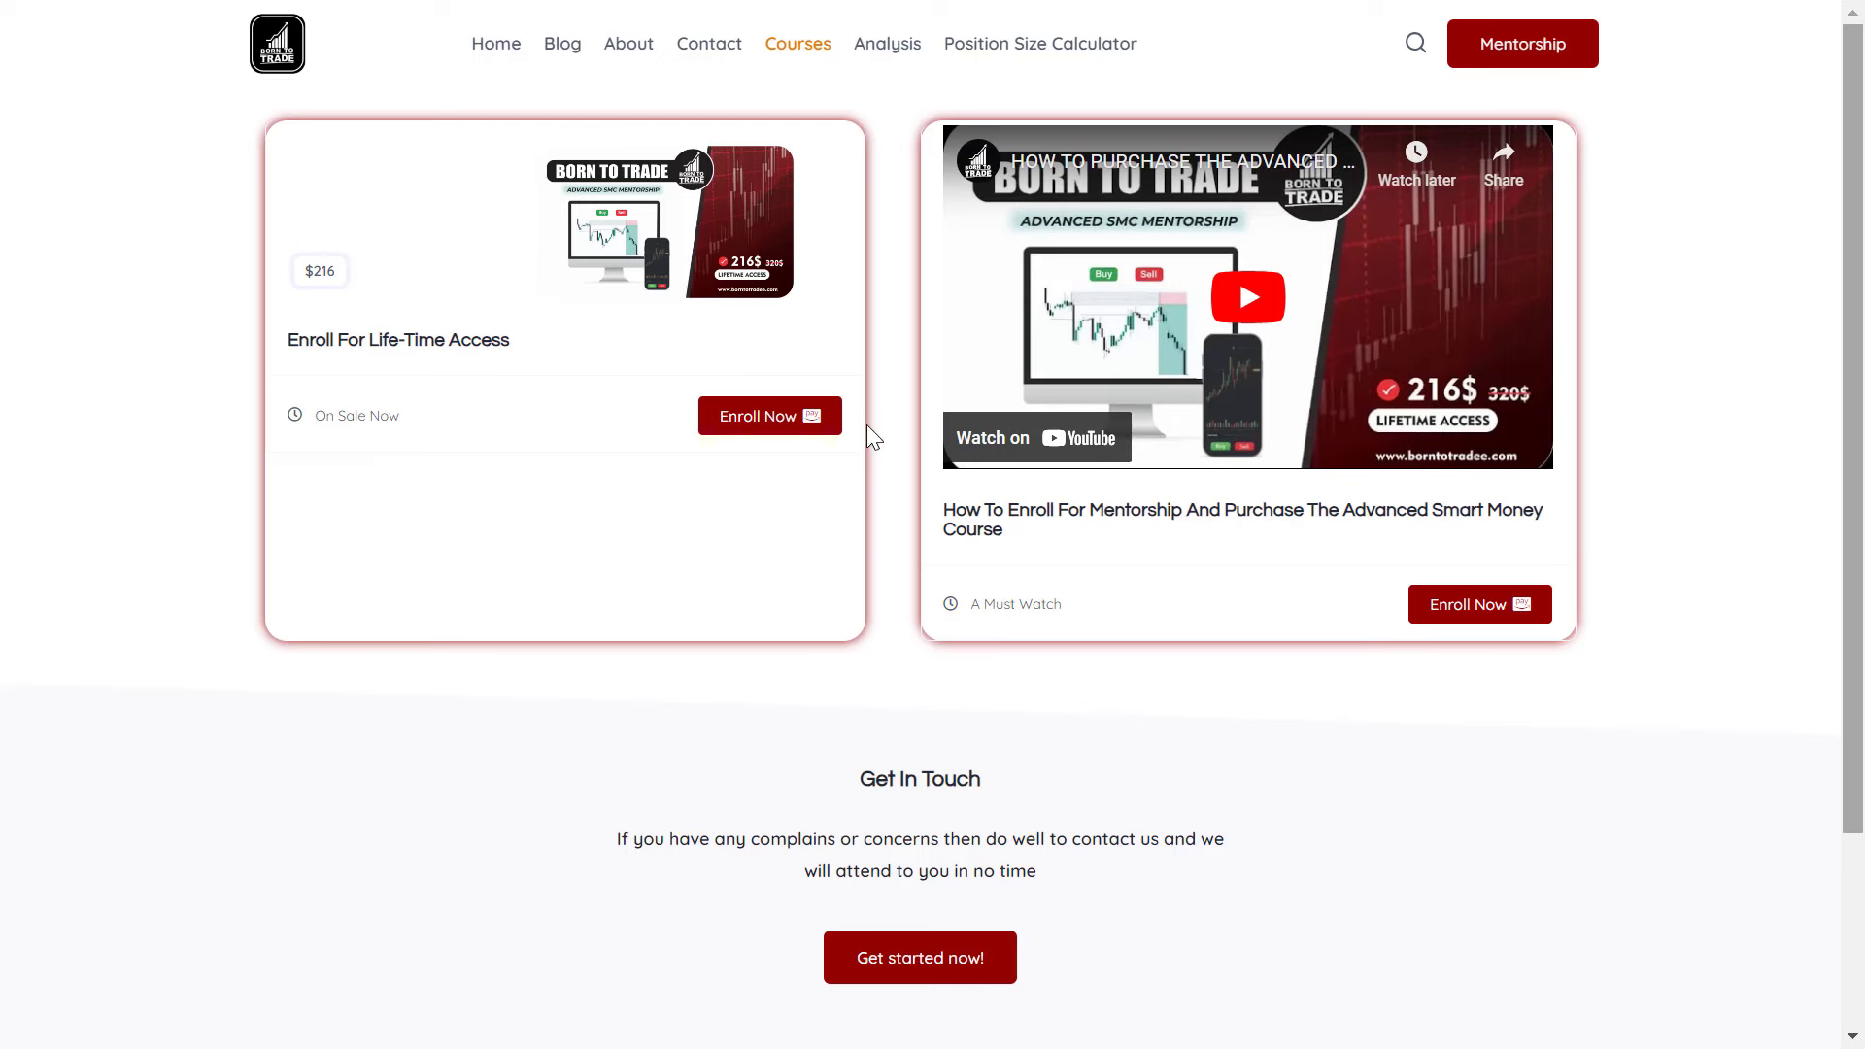
Open the enrollment page and scroll through the $216 lifetime offer, payment methods and reviews.
left_click(775, 428)
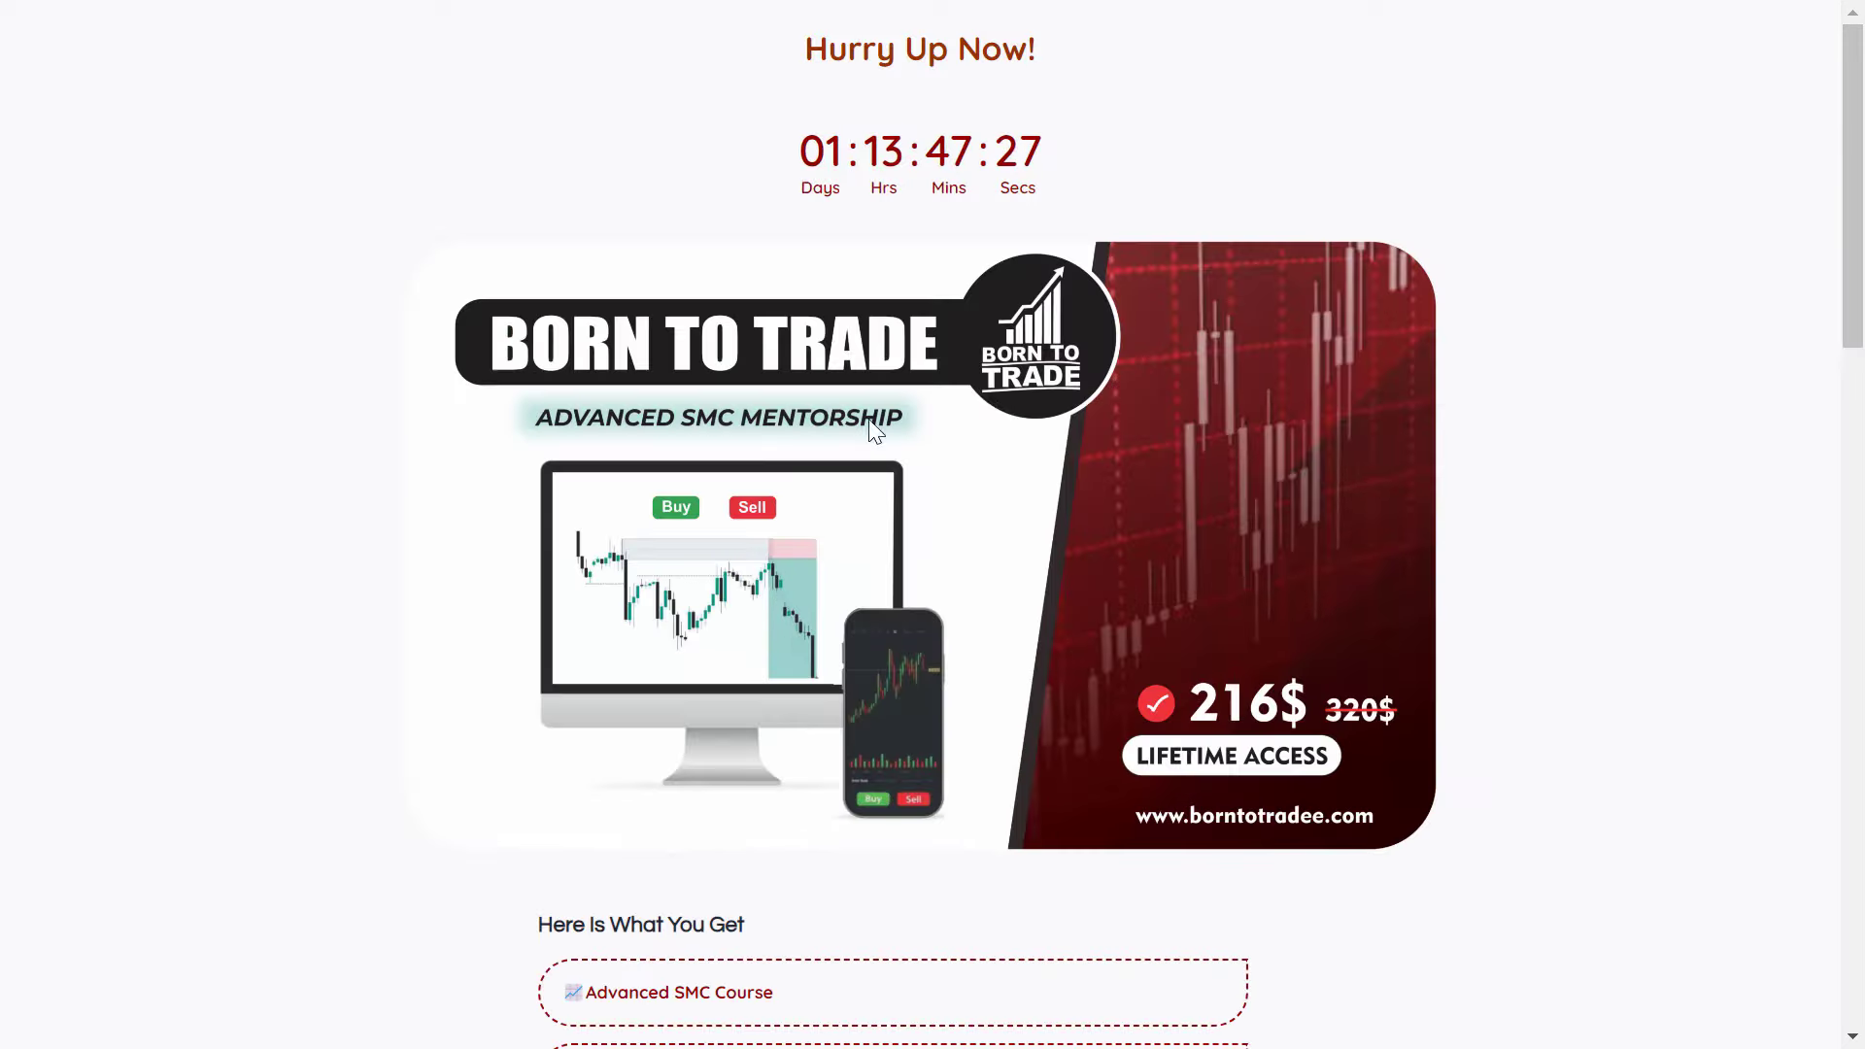
scroll(973, 353, "down", 3)
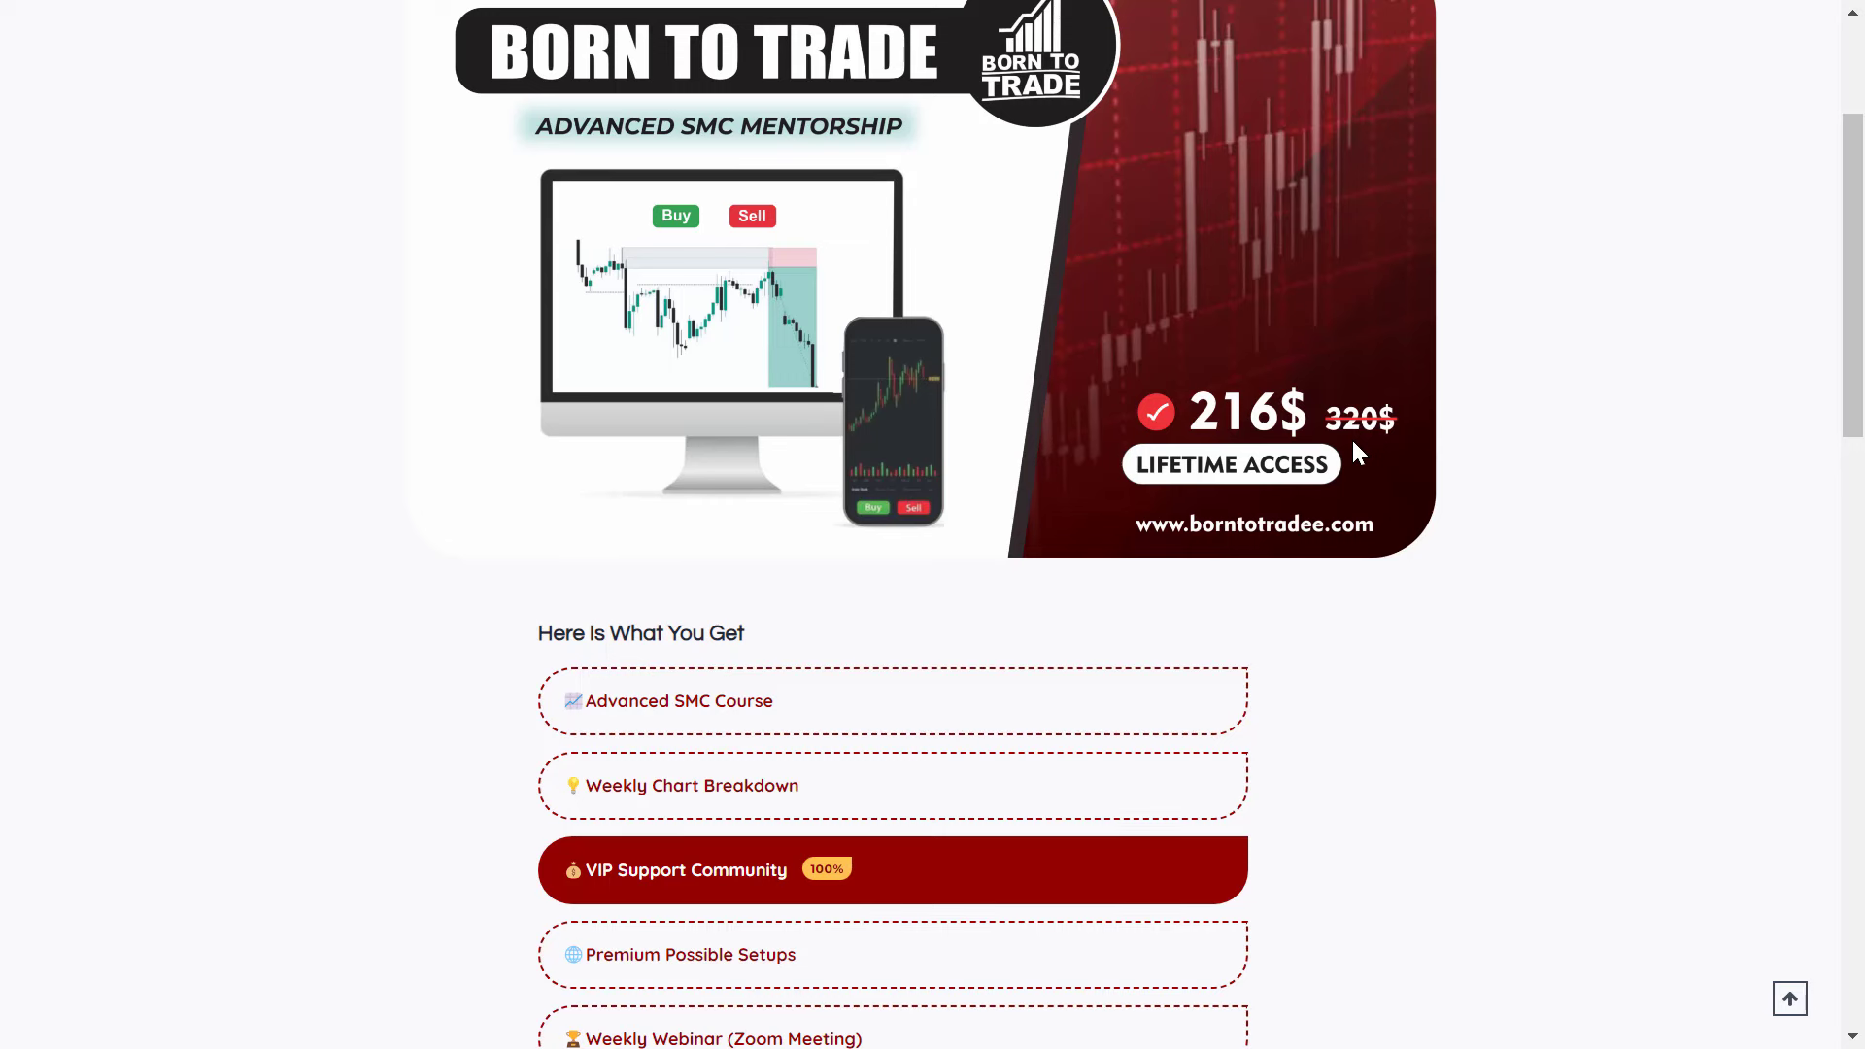
scroll(816, 266, "down", 3)
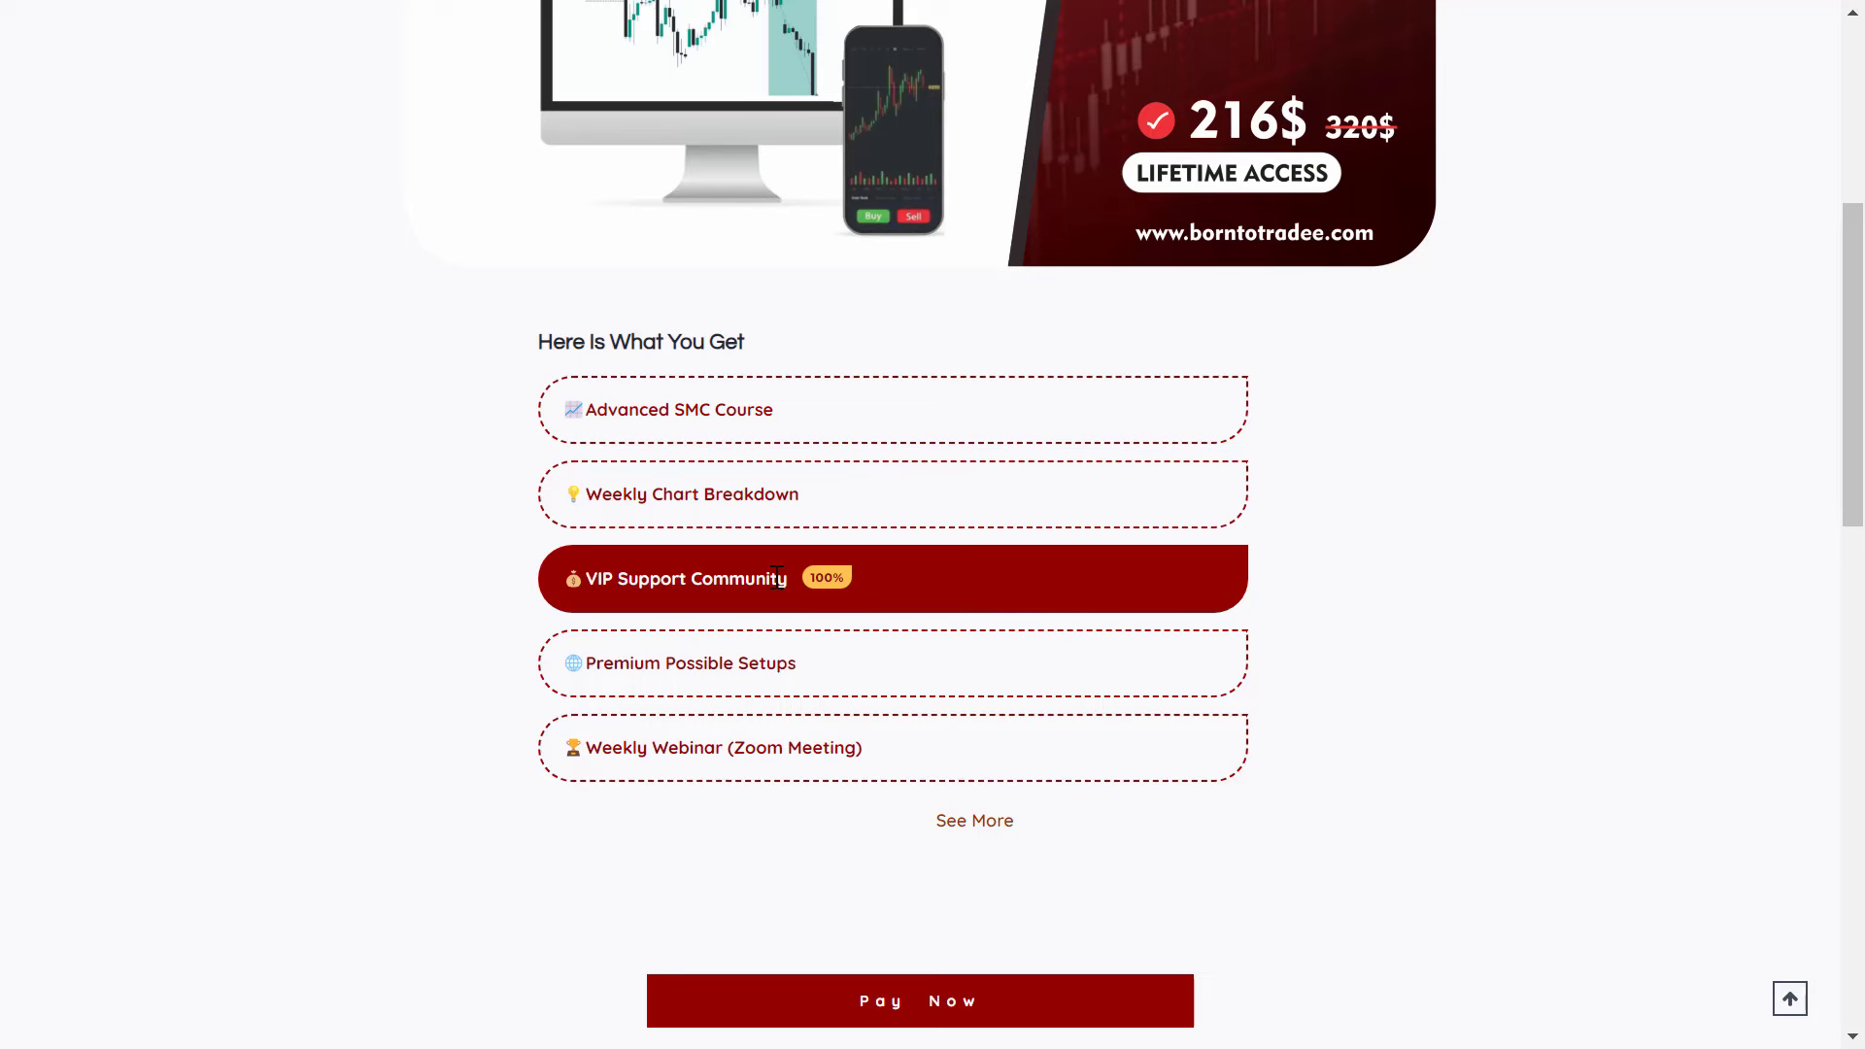
scroll(787, 602, "down", 3)
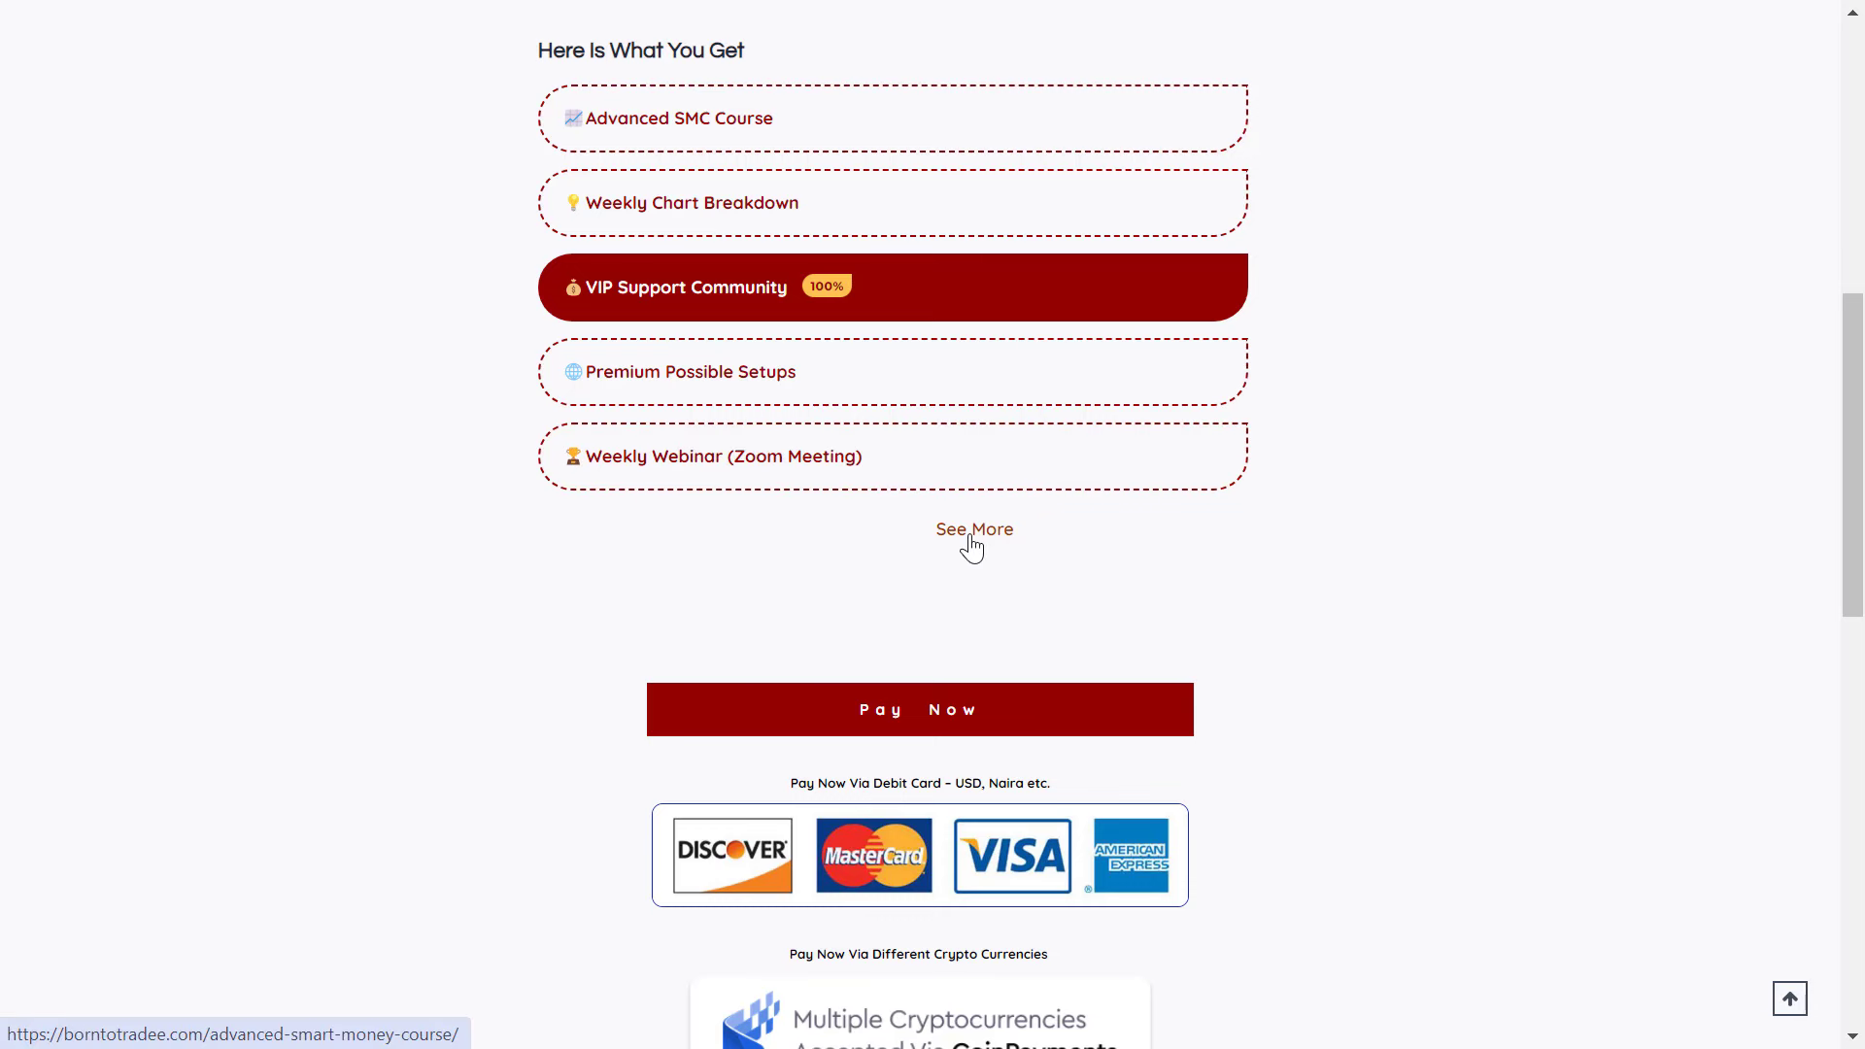
scroll(971, 546, "down", 3)
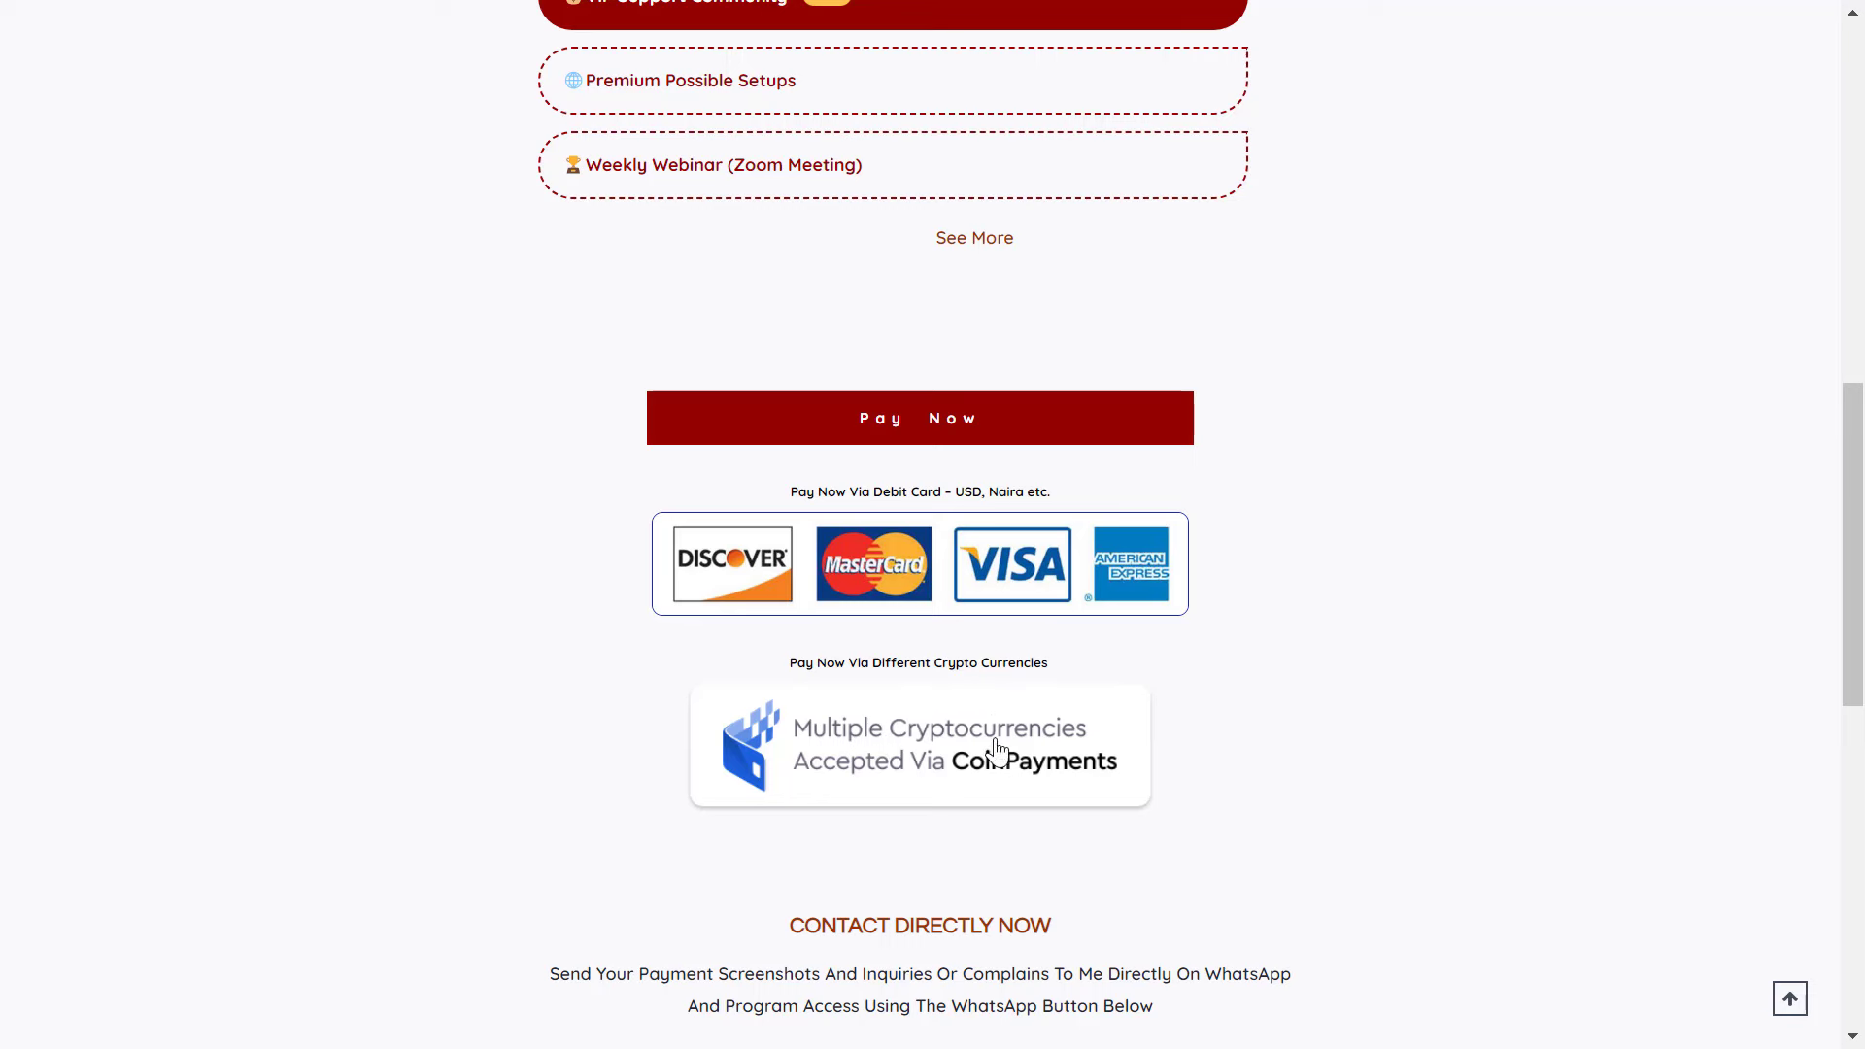
scroll(1000, 708, "down", 10)
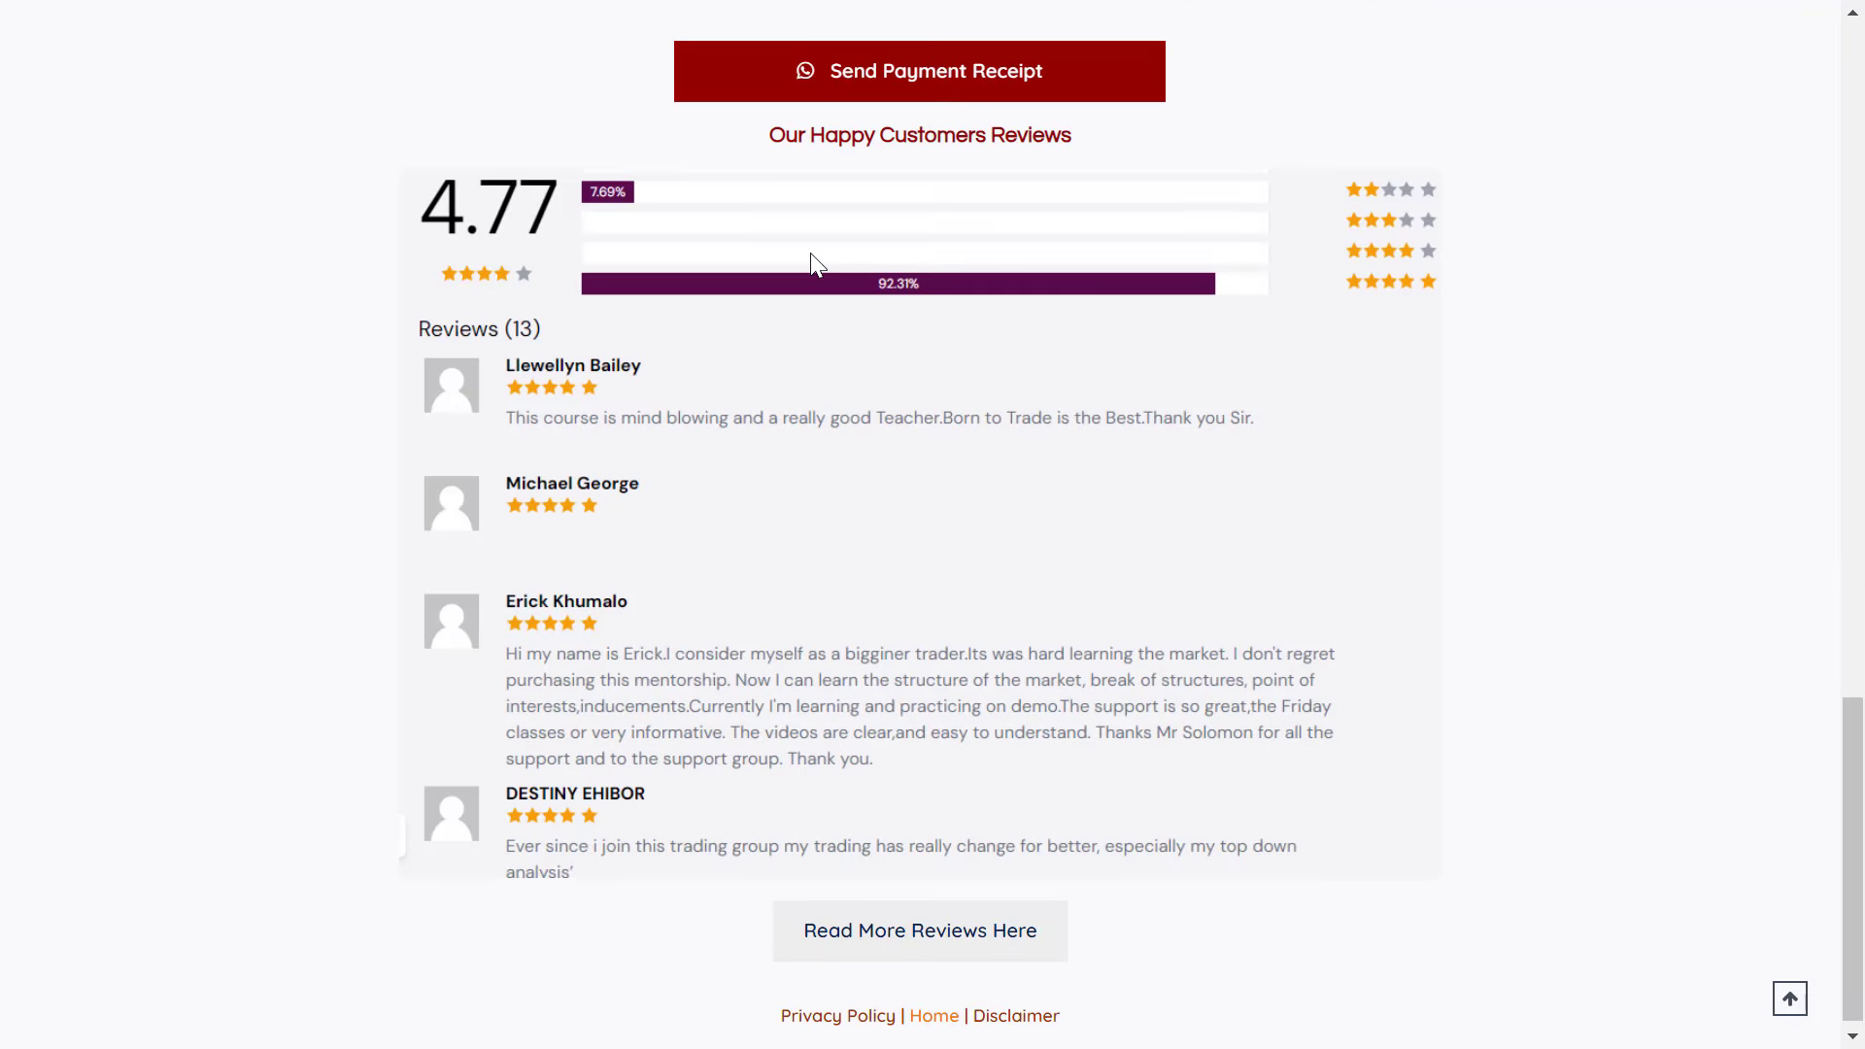
scroll(1012, 357, "down", 1)
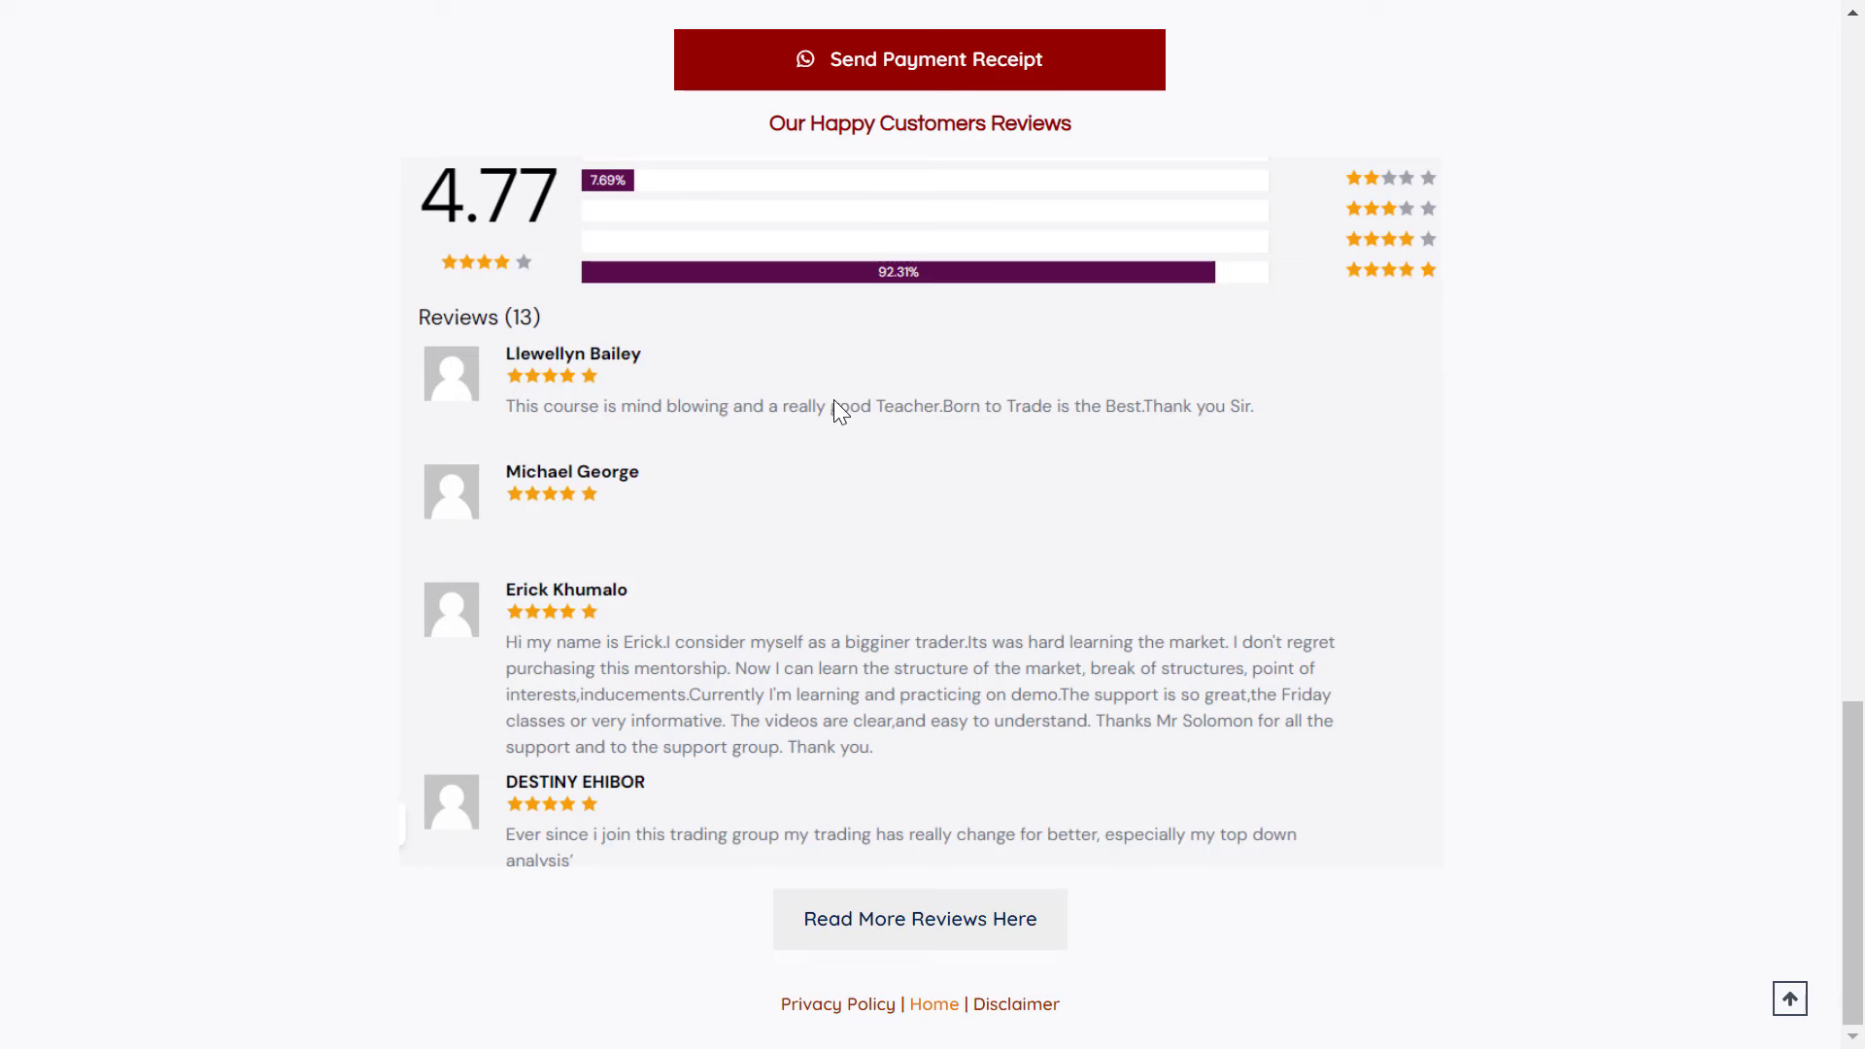
scroll(834, 399, "up", 15)
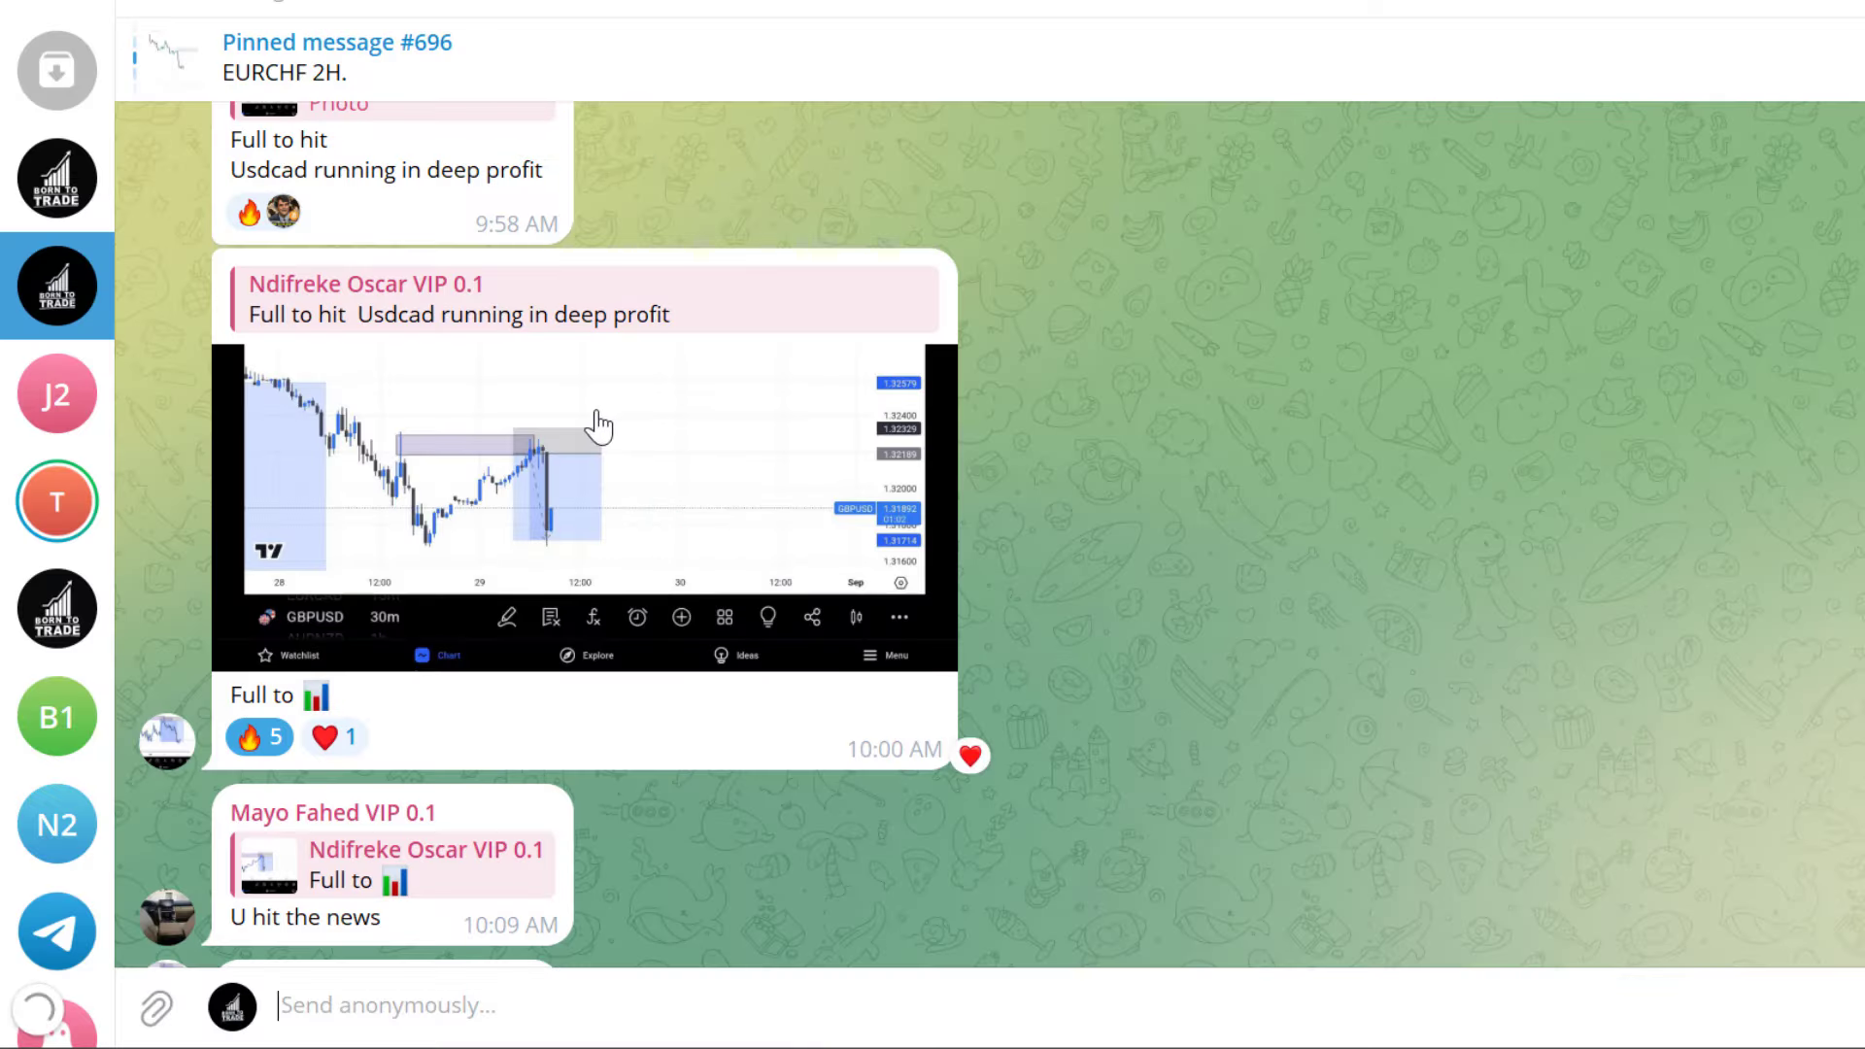
Enlarge the GBPUSD 30m signal chart screenshot in the chat.
left_click(706, 481)
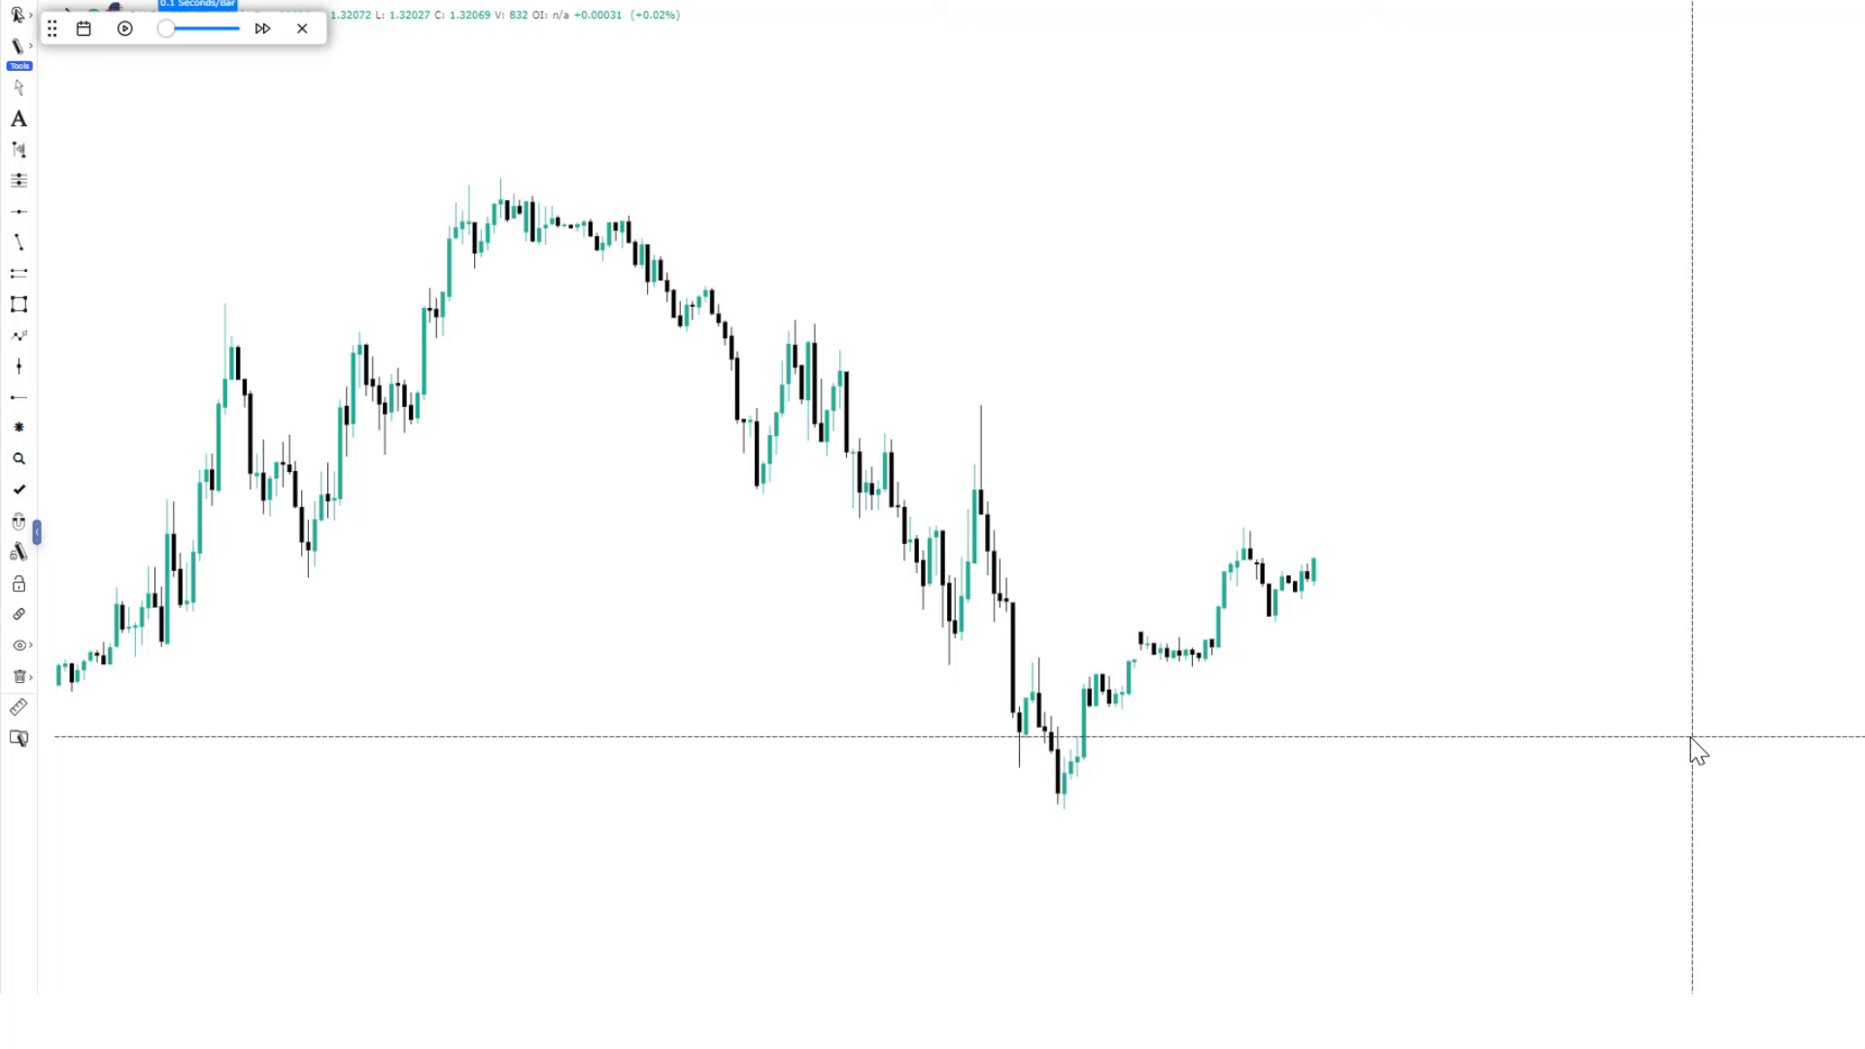
Finish the x-marked level at the wick high.
left_click(20, 274)
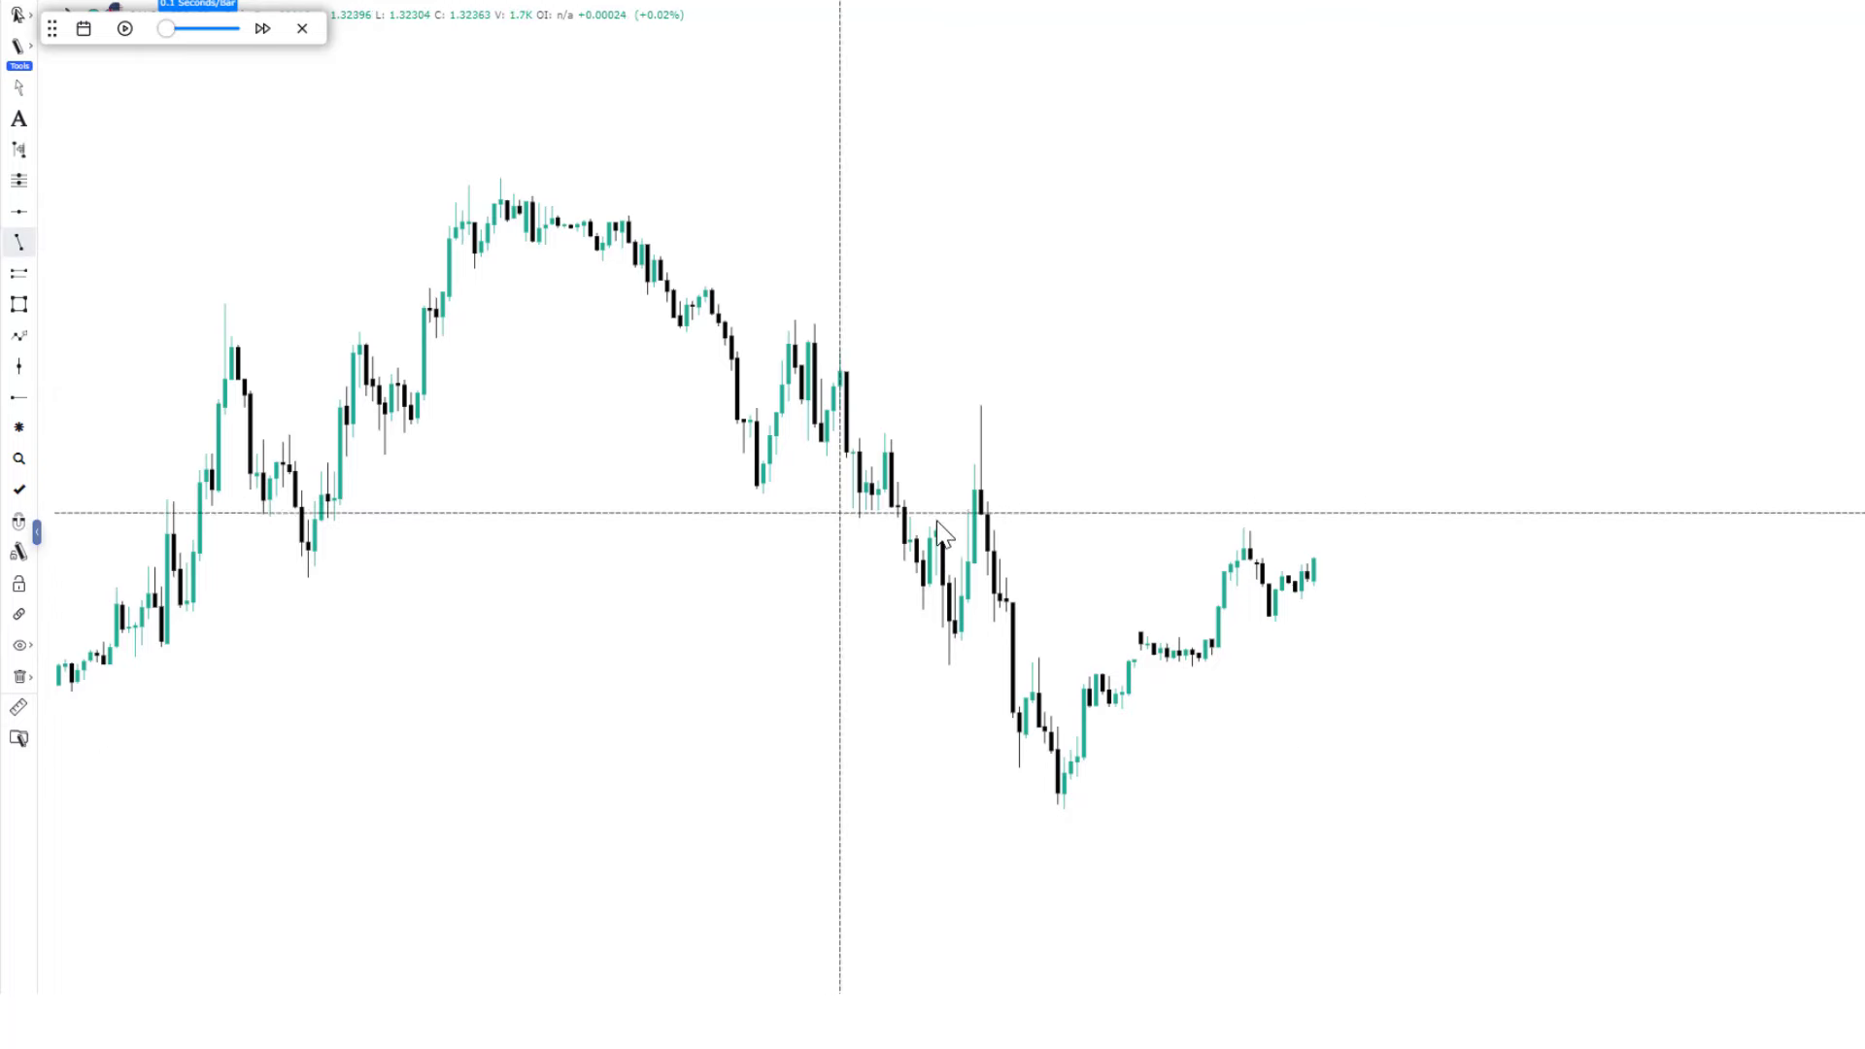
left_click(979, 445)
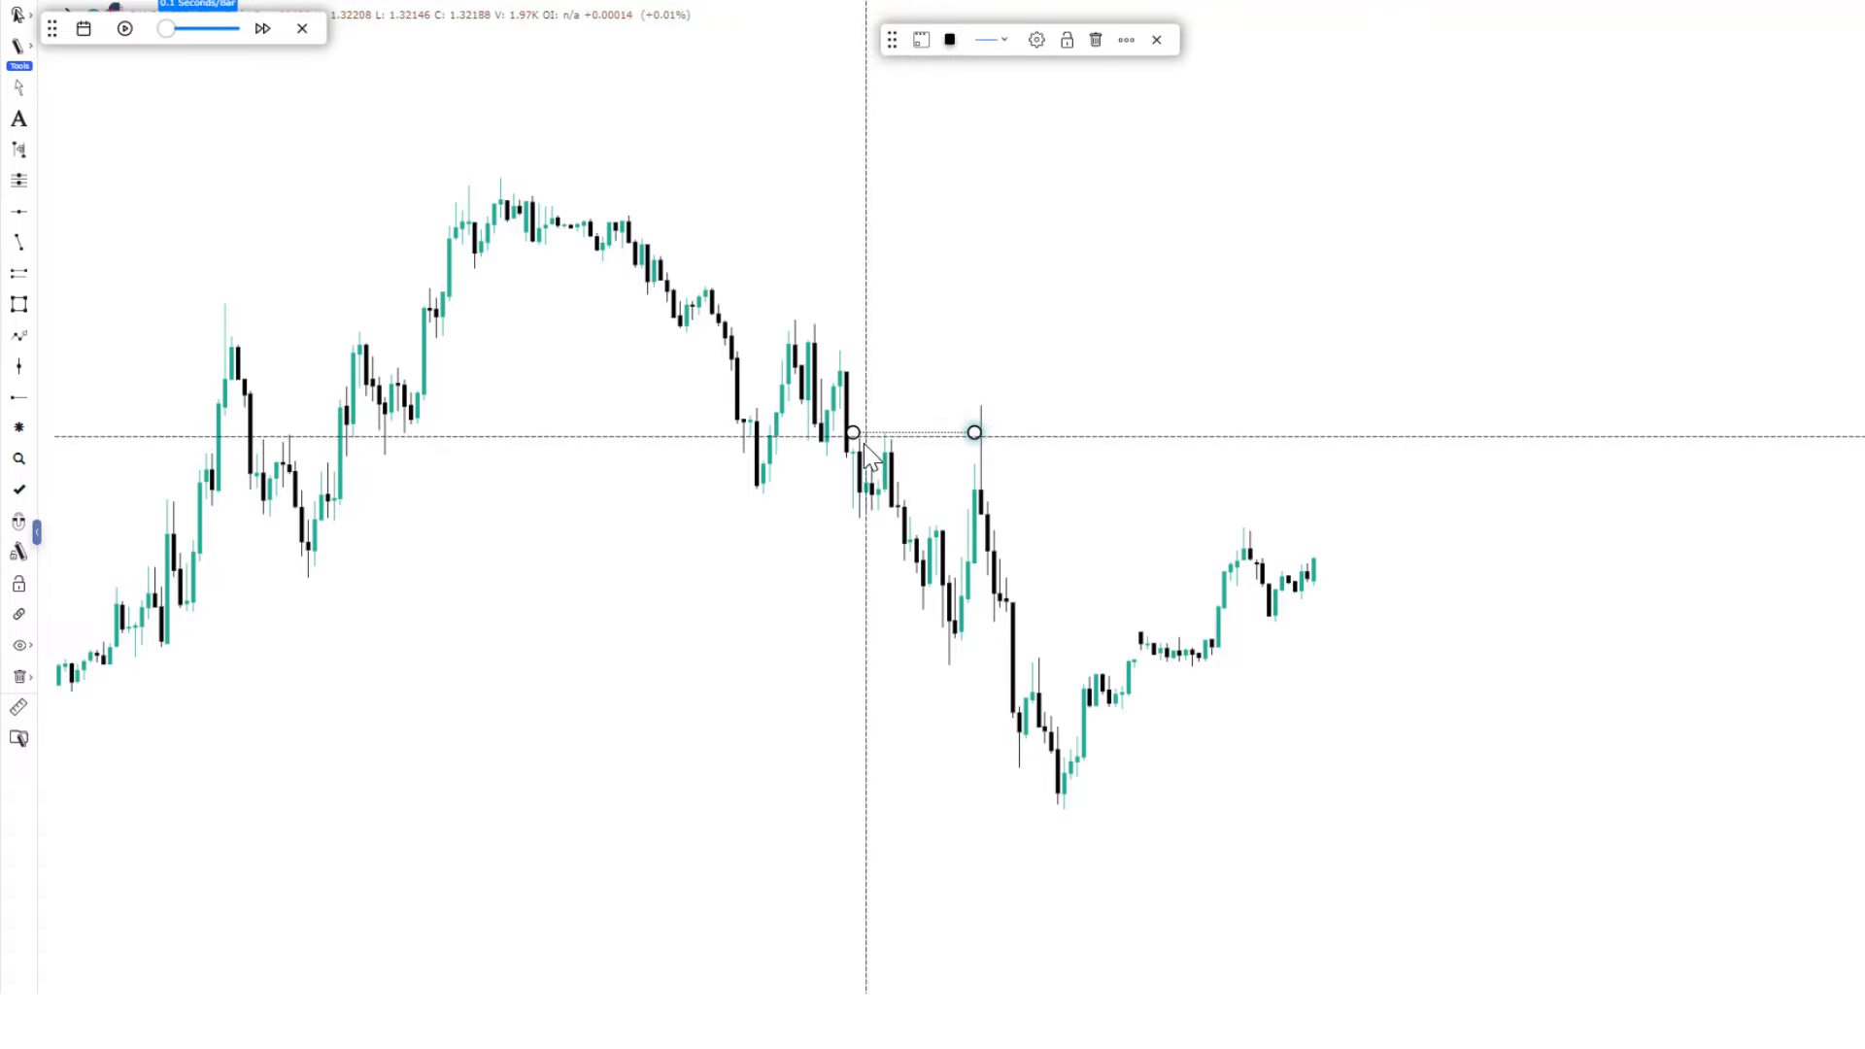
left_click(749, 188)
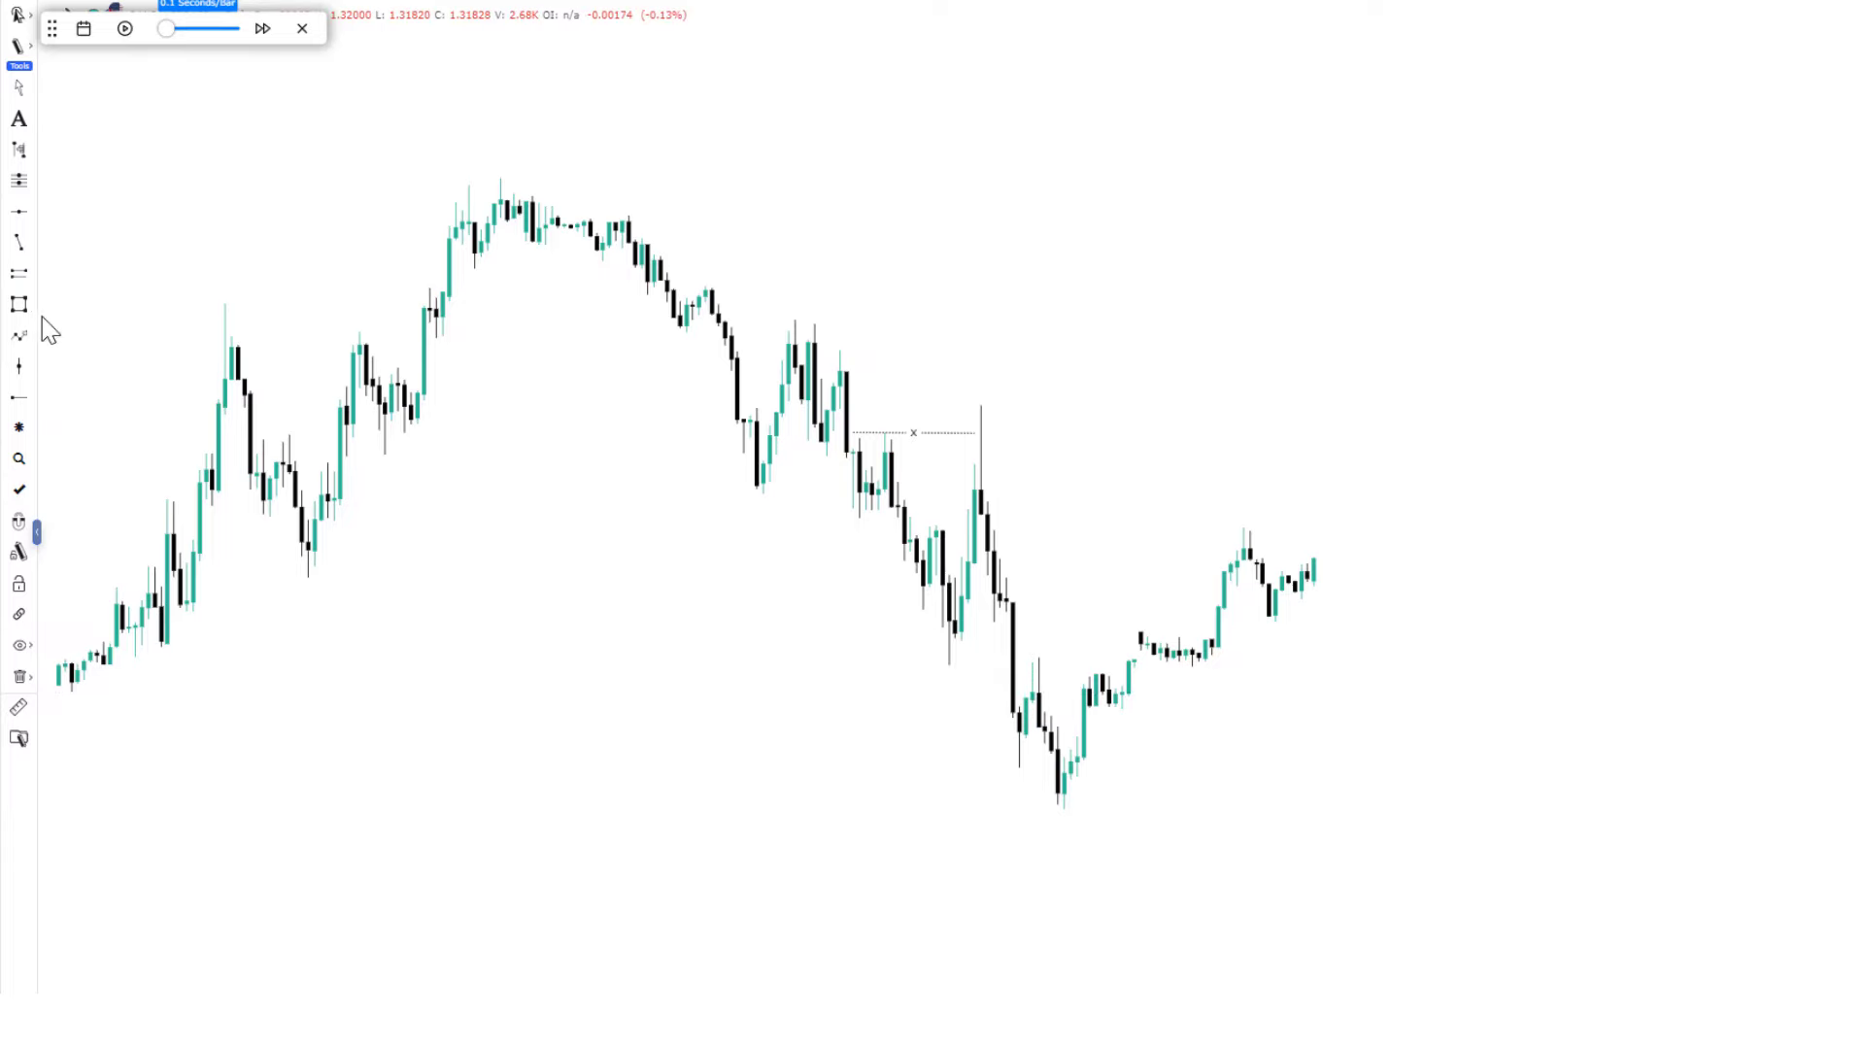
Draw a short trend line marking the swing low.
left_click(18, 243)
left_click(949, 671)
left_click(1013, 671)
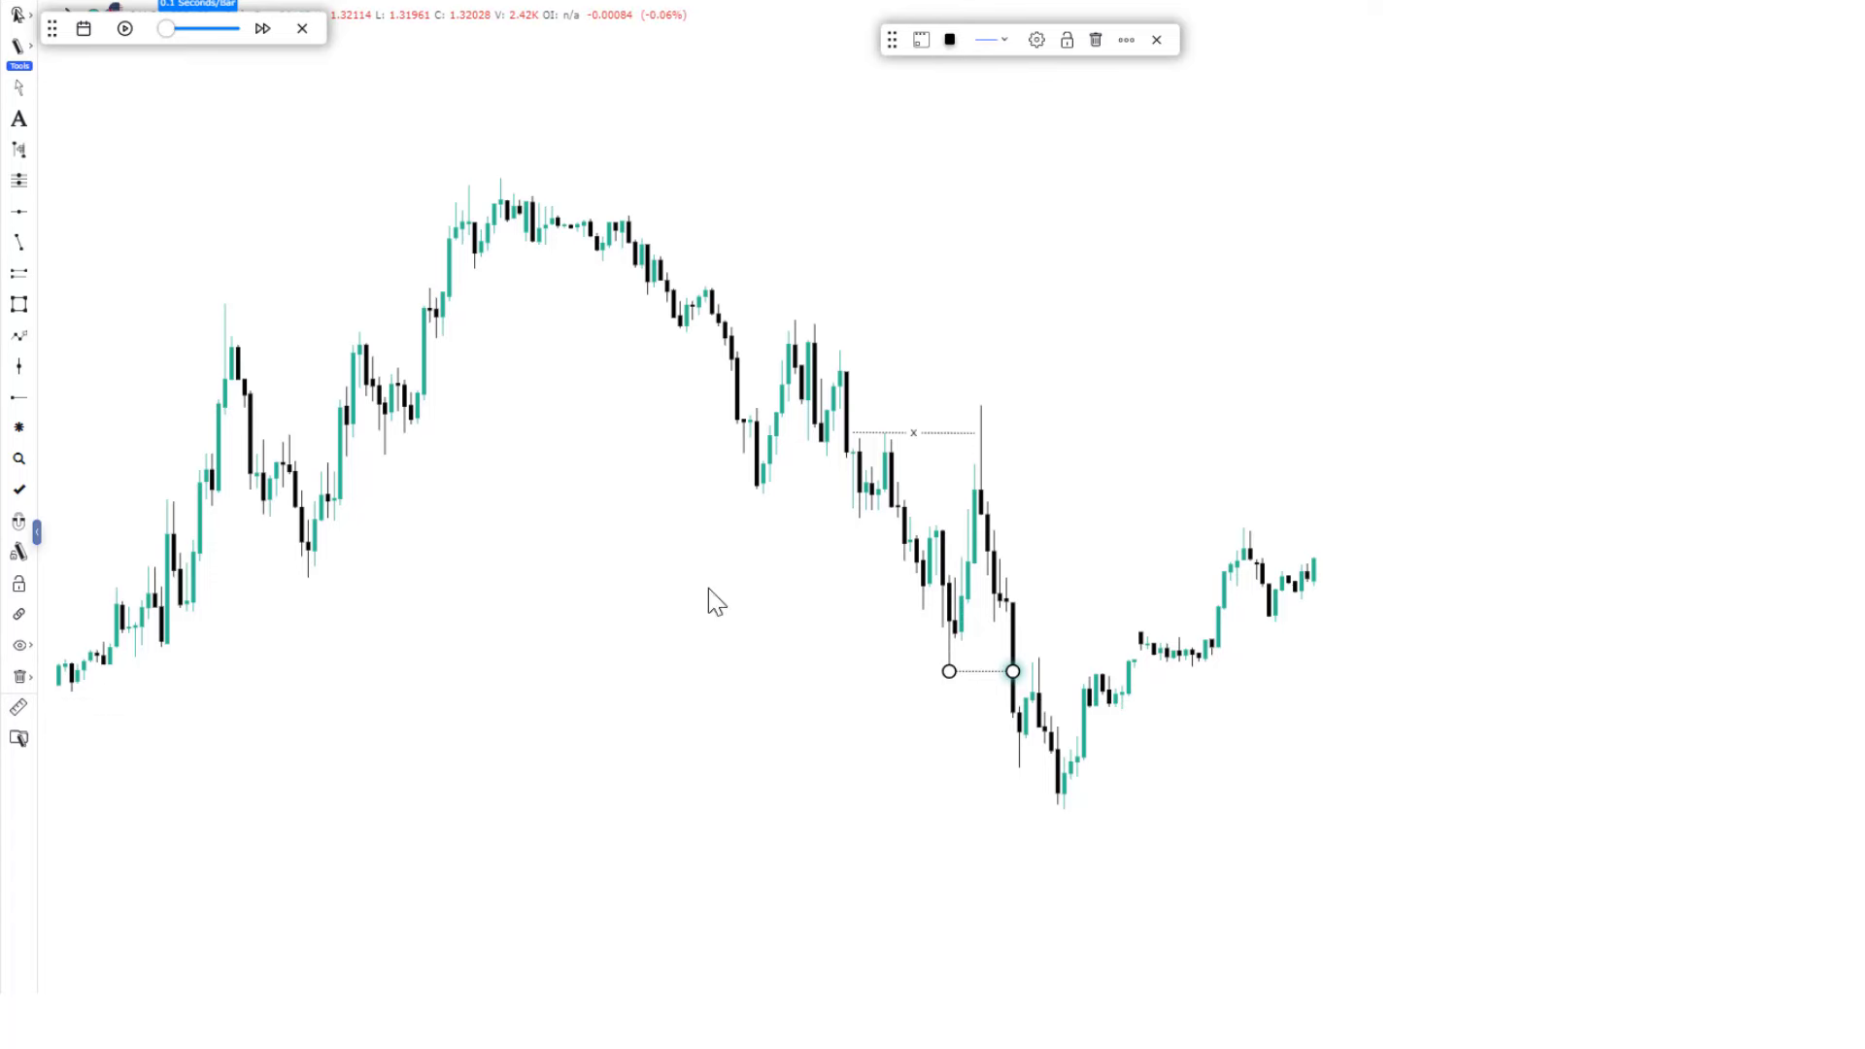
left_click(19, 281)
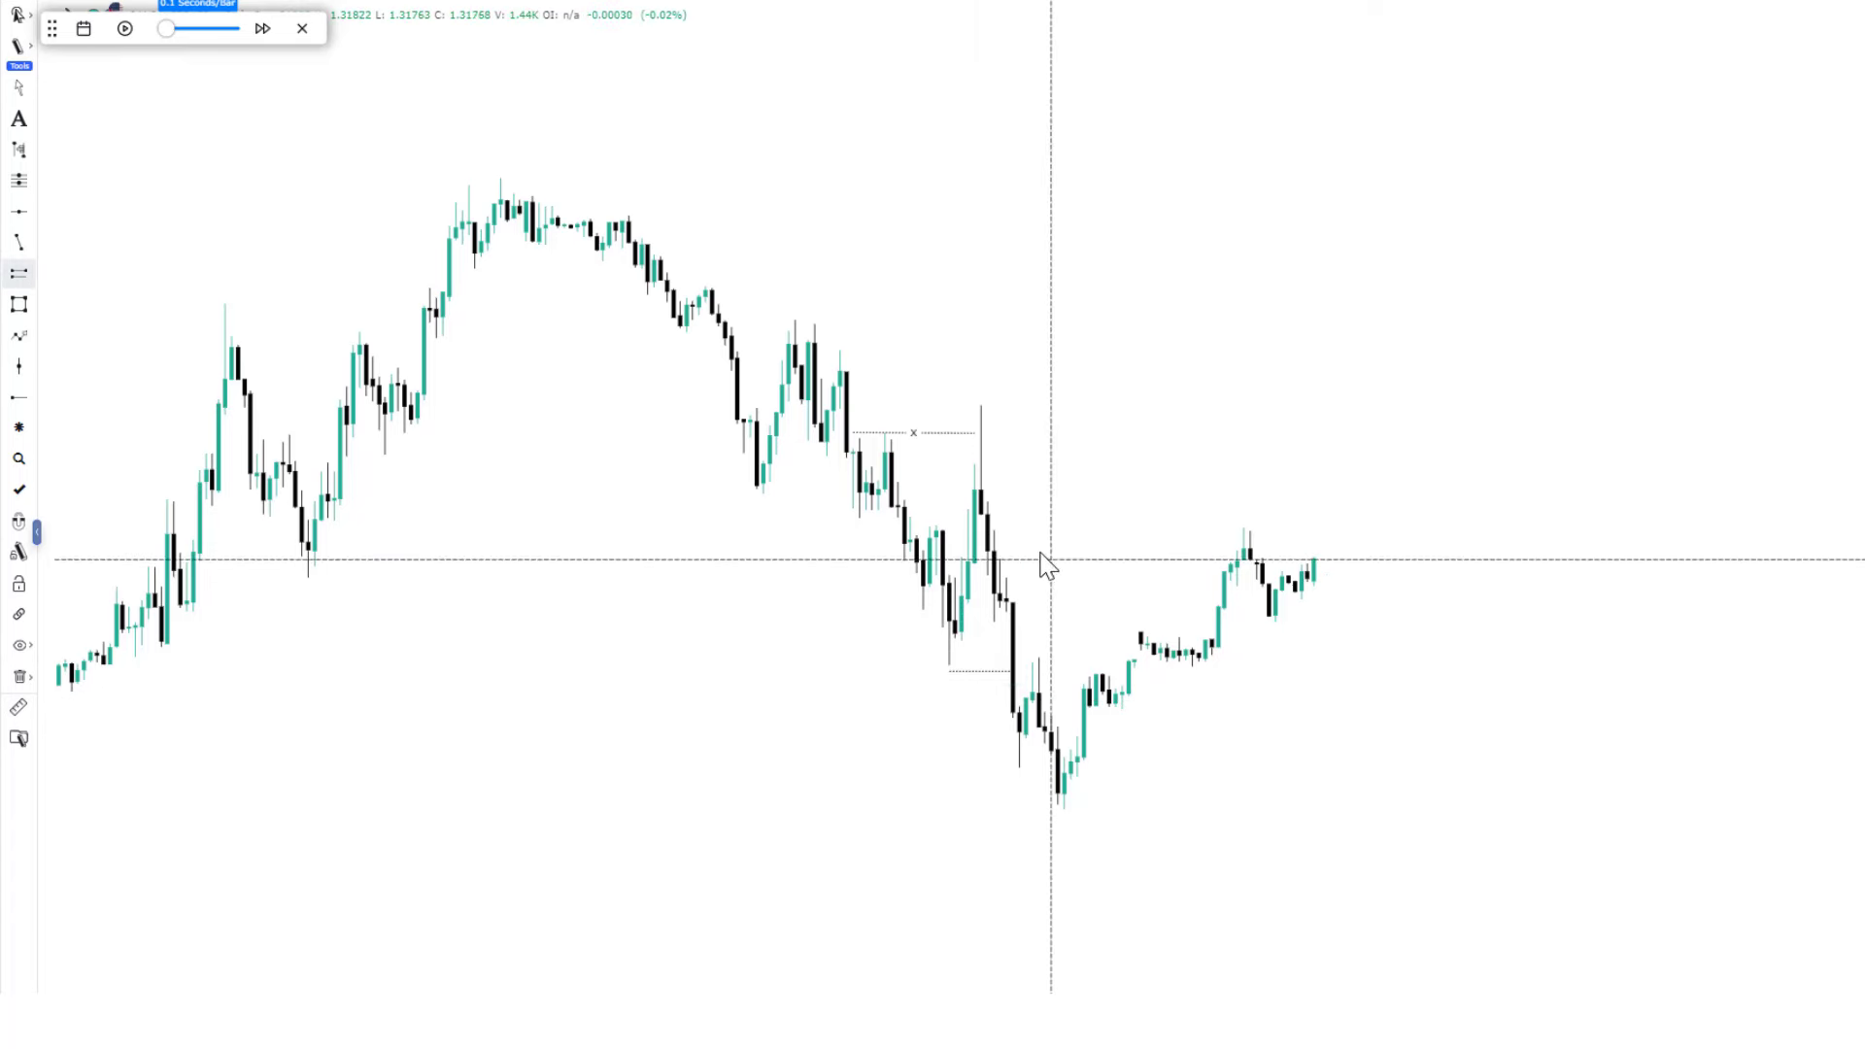
Draw a gray supply zone box from the wick high extending right, then resume the replay.
left_click(981, 490)
left_click(1544, 521)
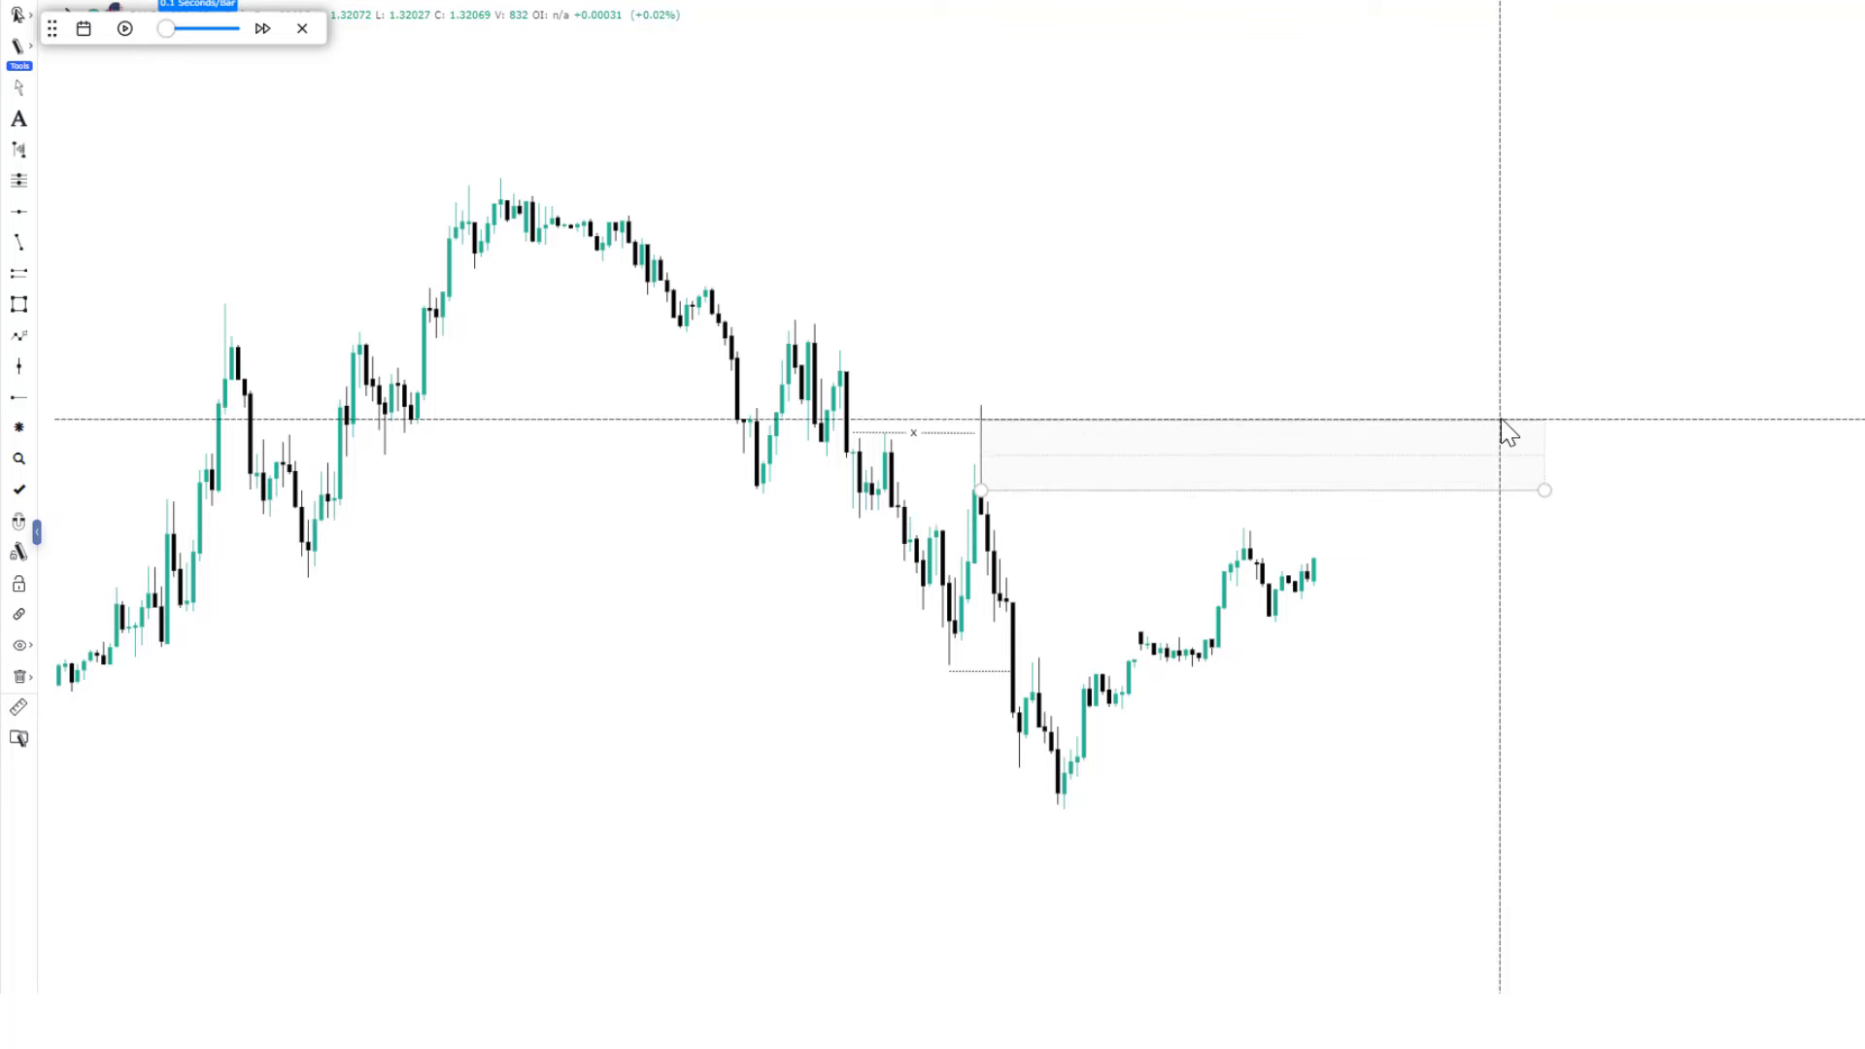
left_click(1501, 412)
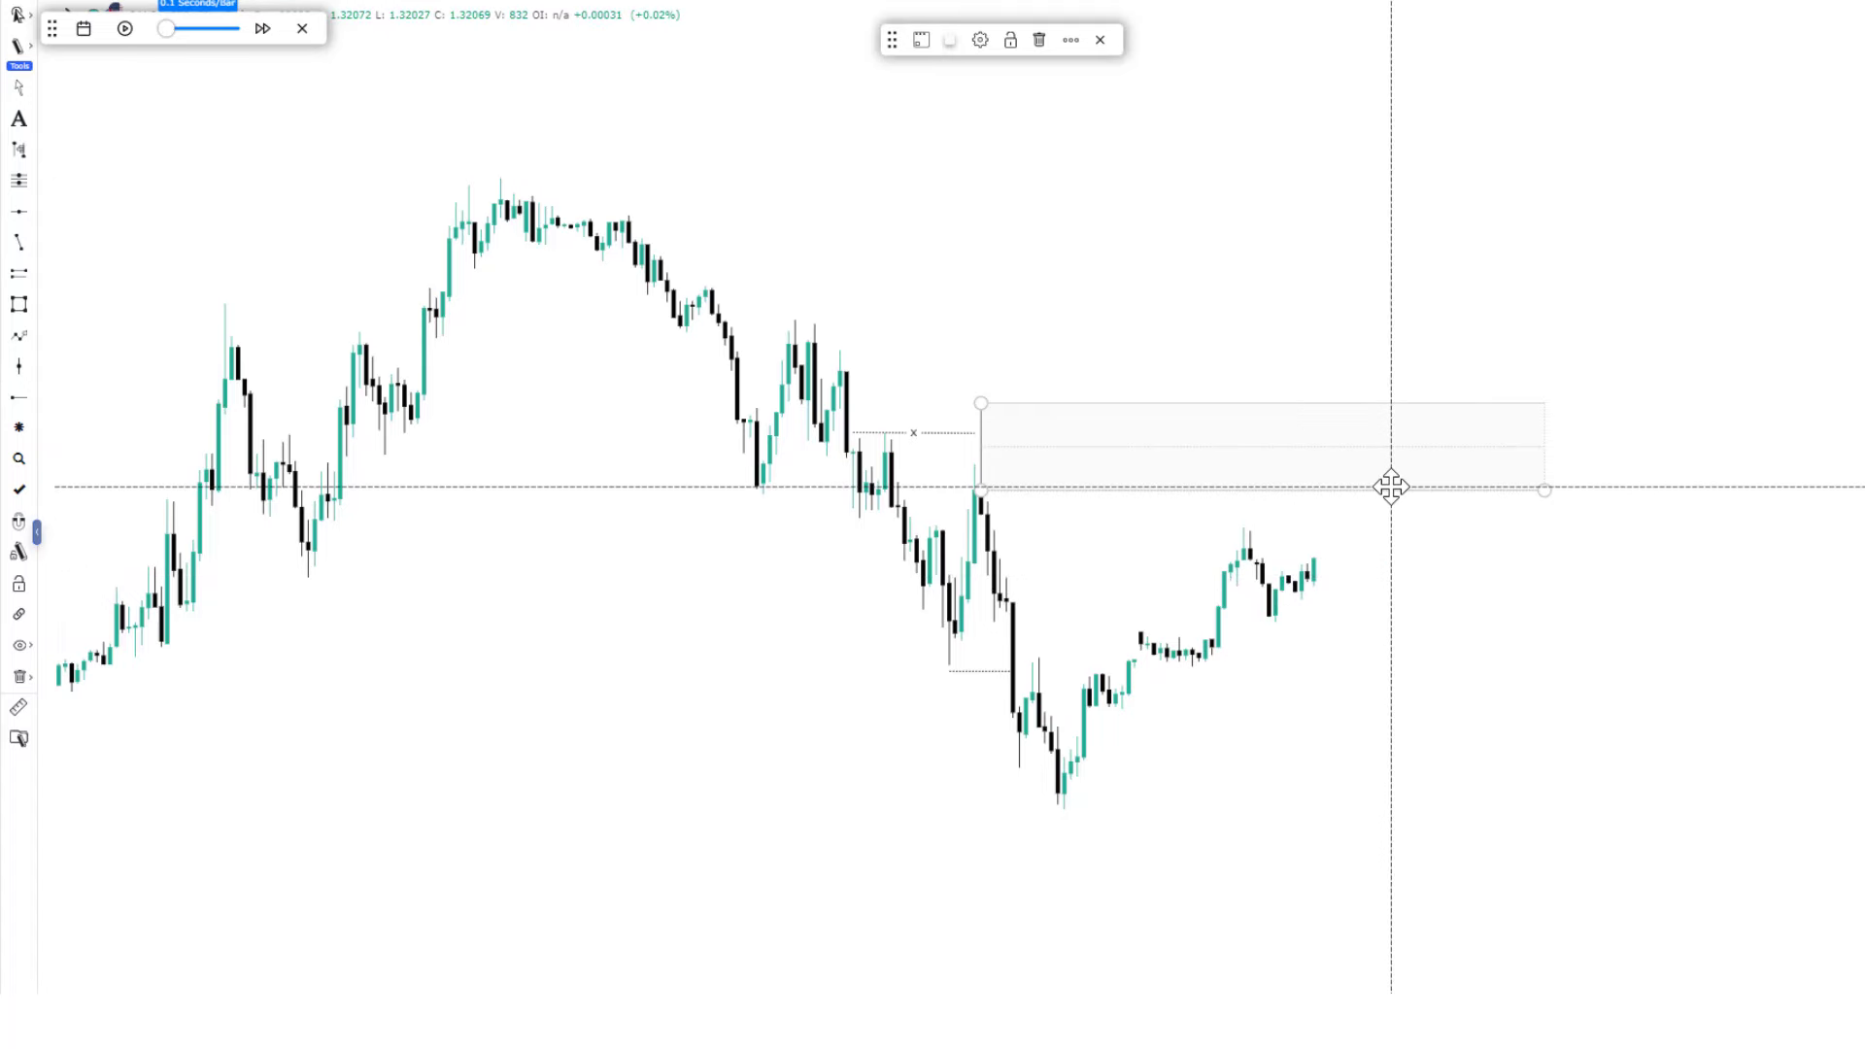
left_click(1084, 564)
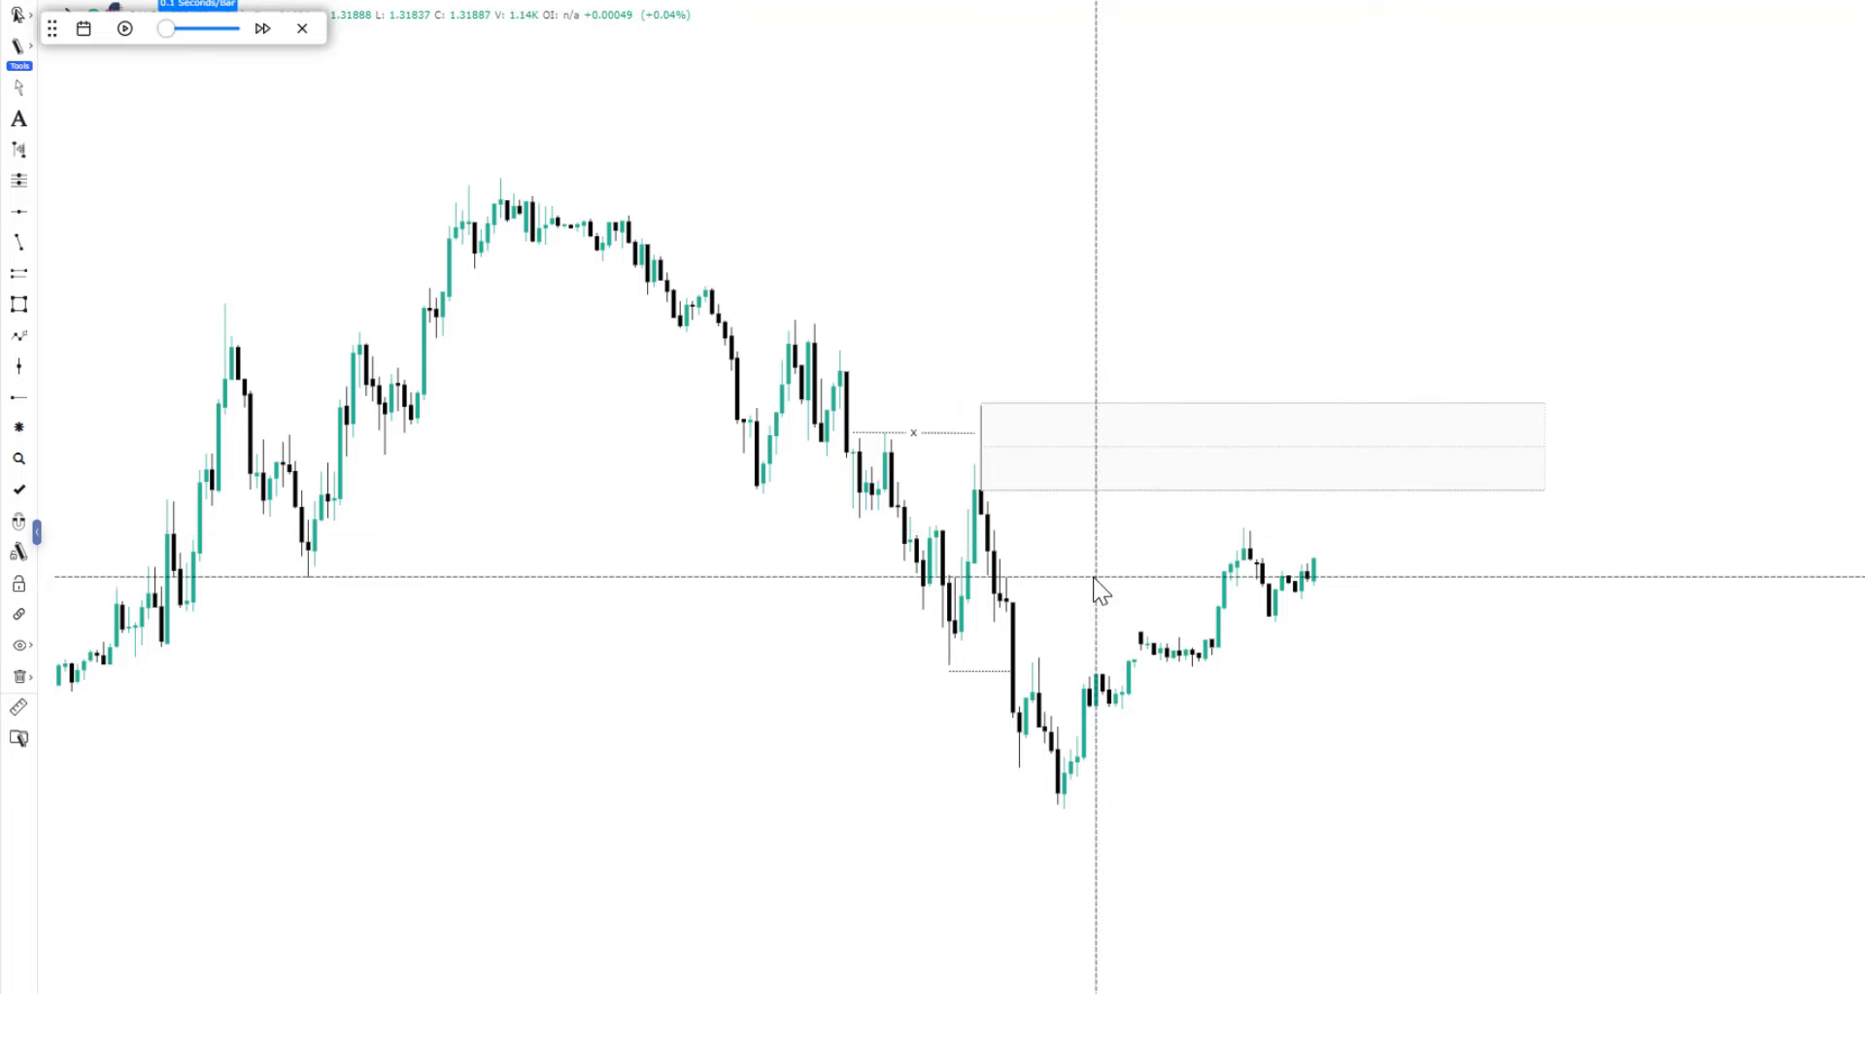
scroll(1117, 590, "up", 3)
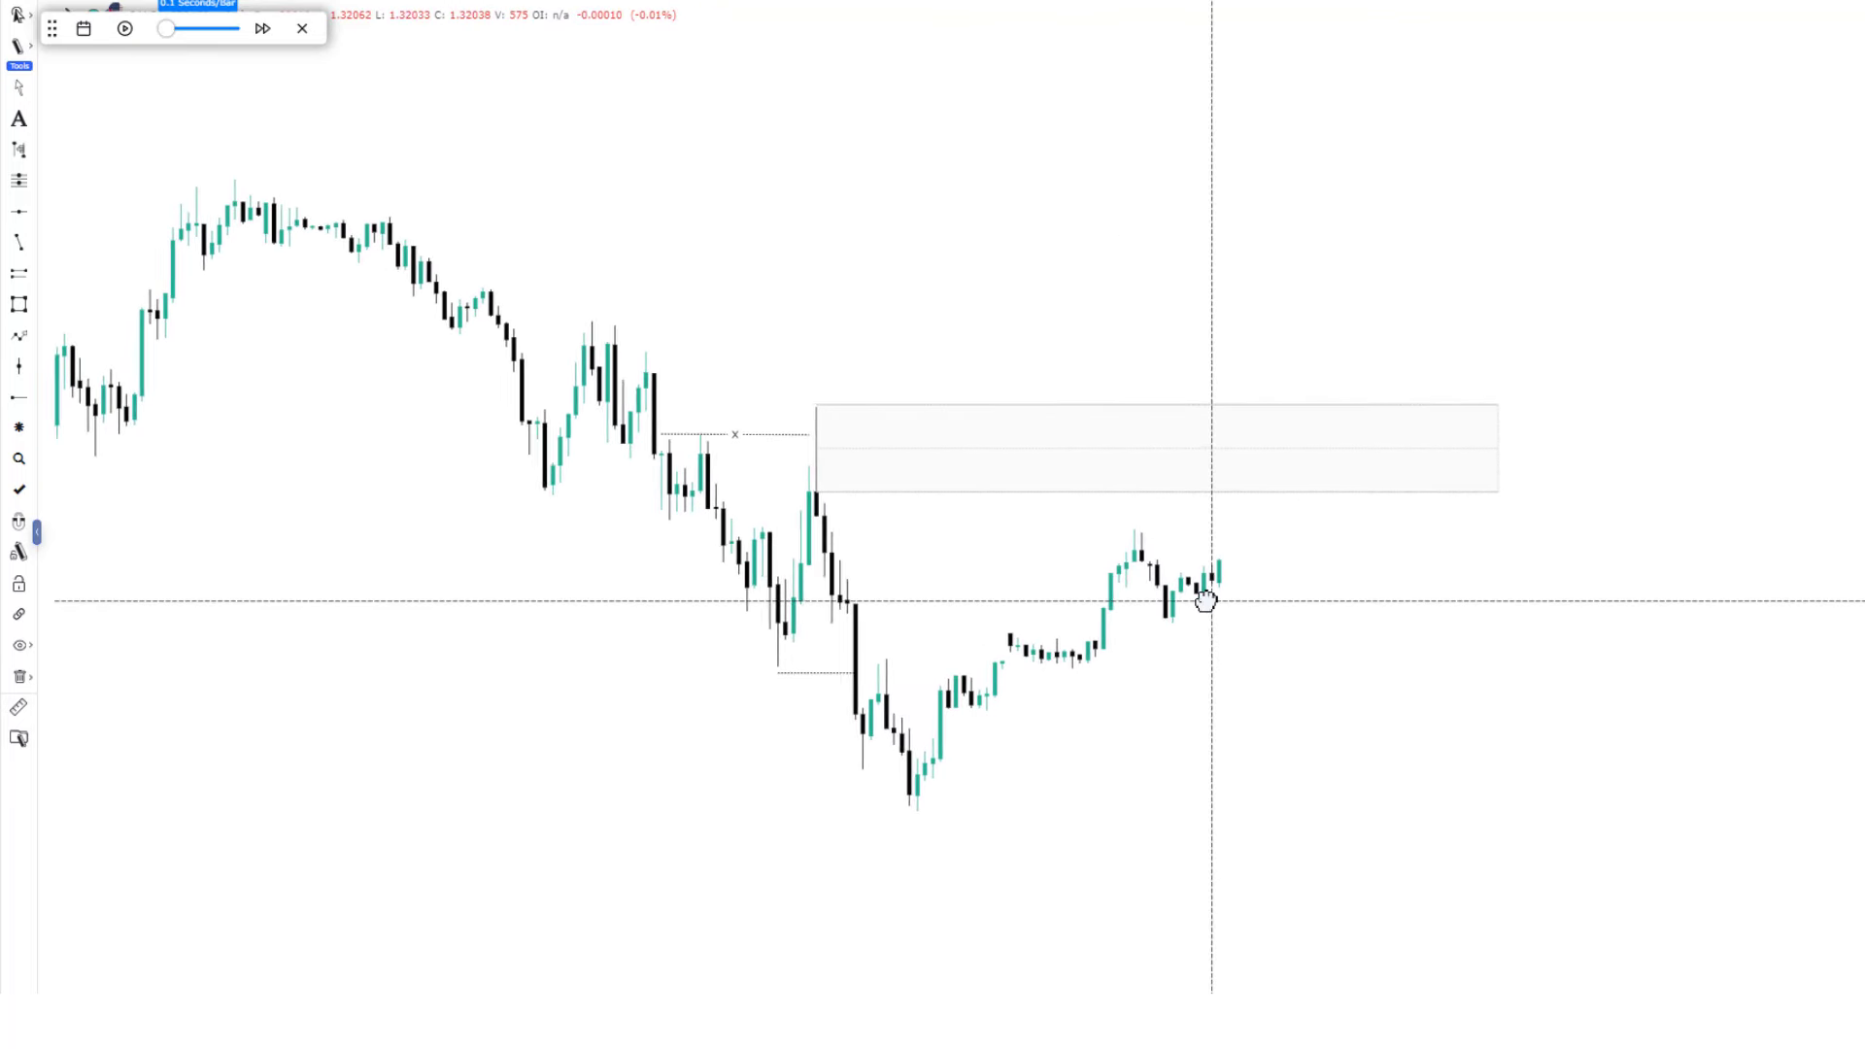
left_click(126, 30)
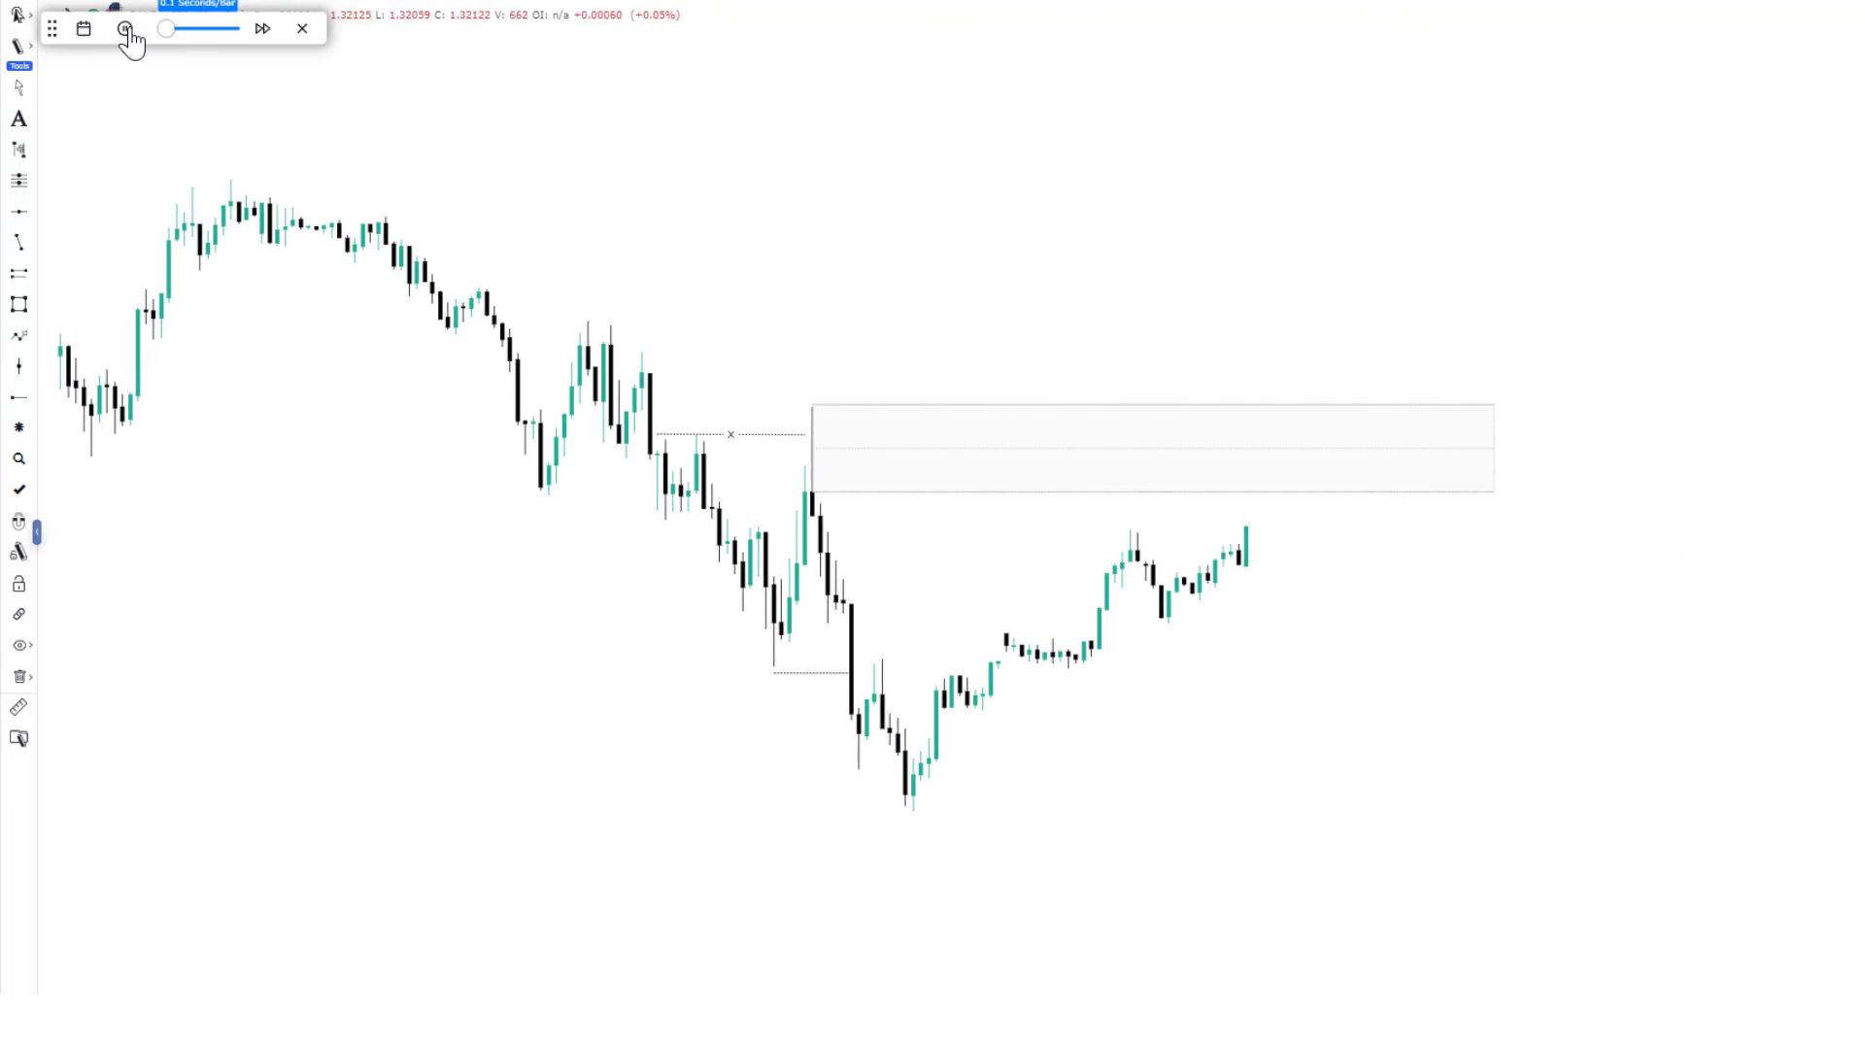
Pause the replay and trim the first supply box's right edge back to the retest.
left_click(126, 29)
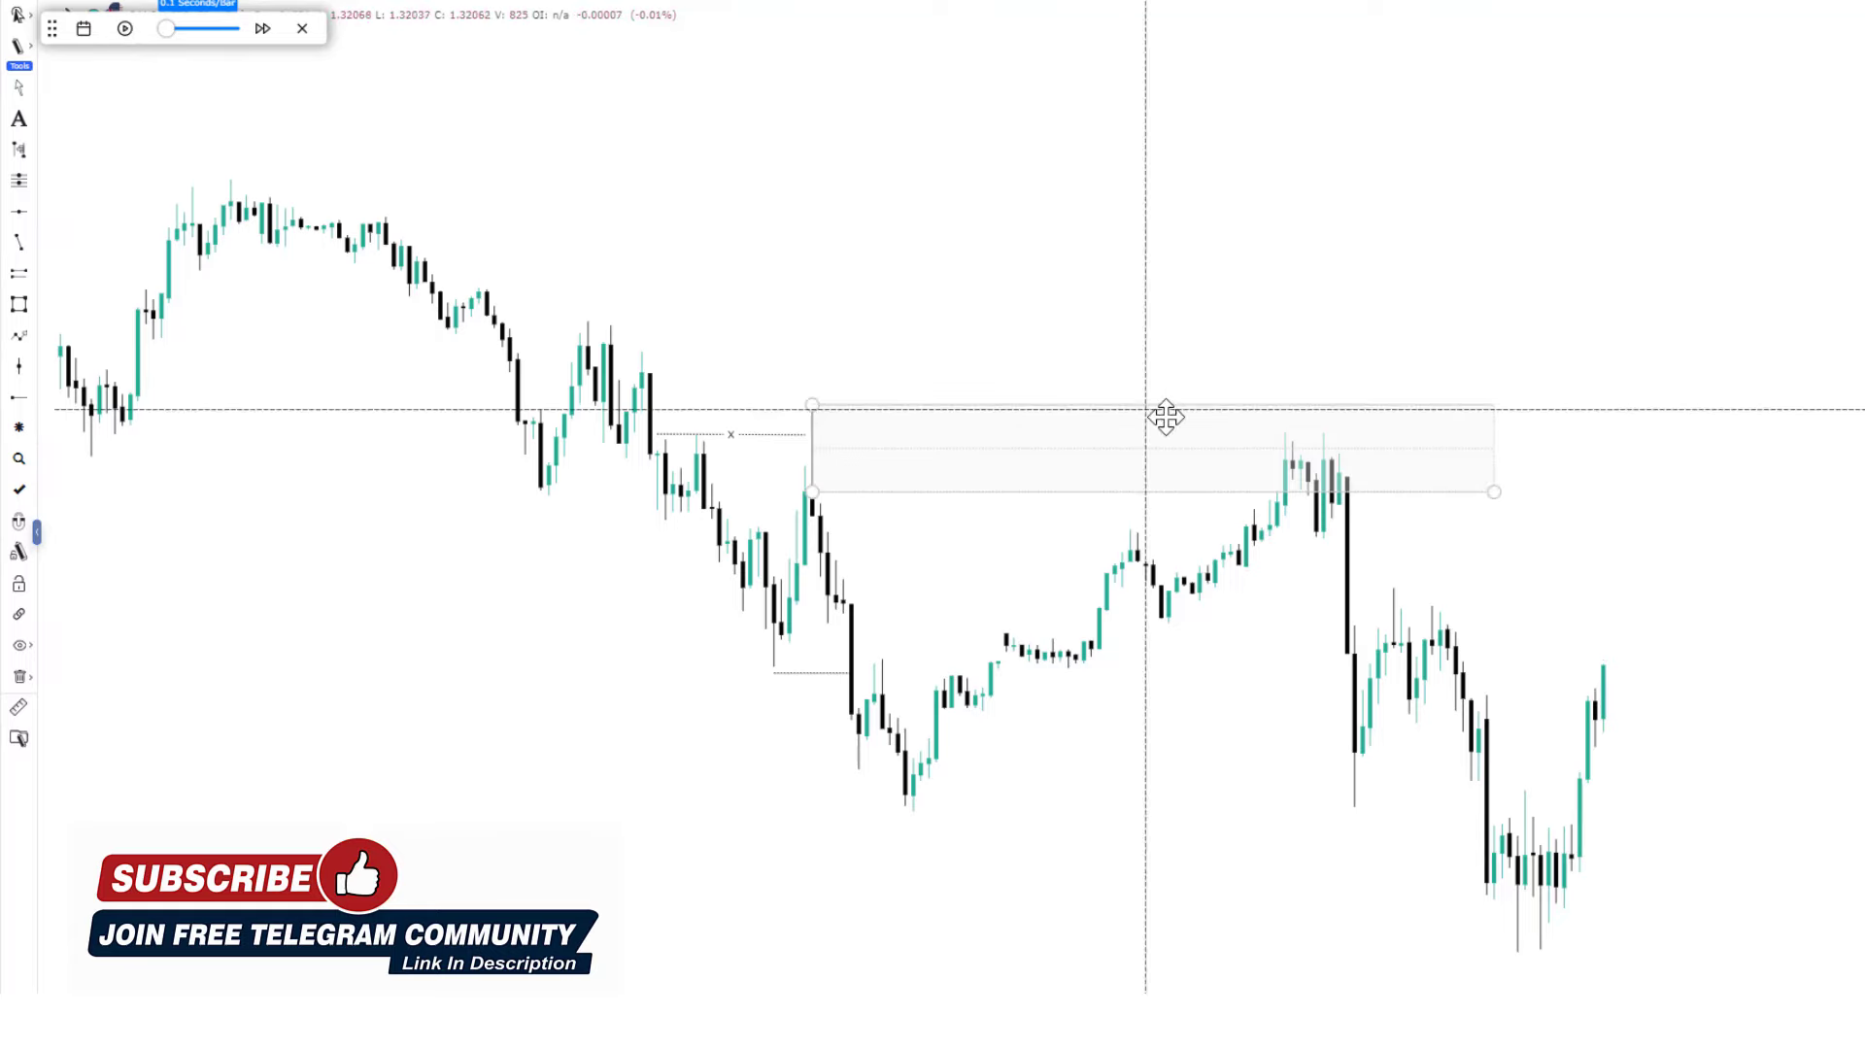
scroll(1427, 492, "down", 2)
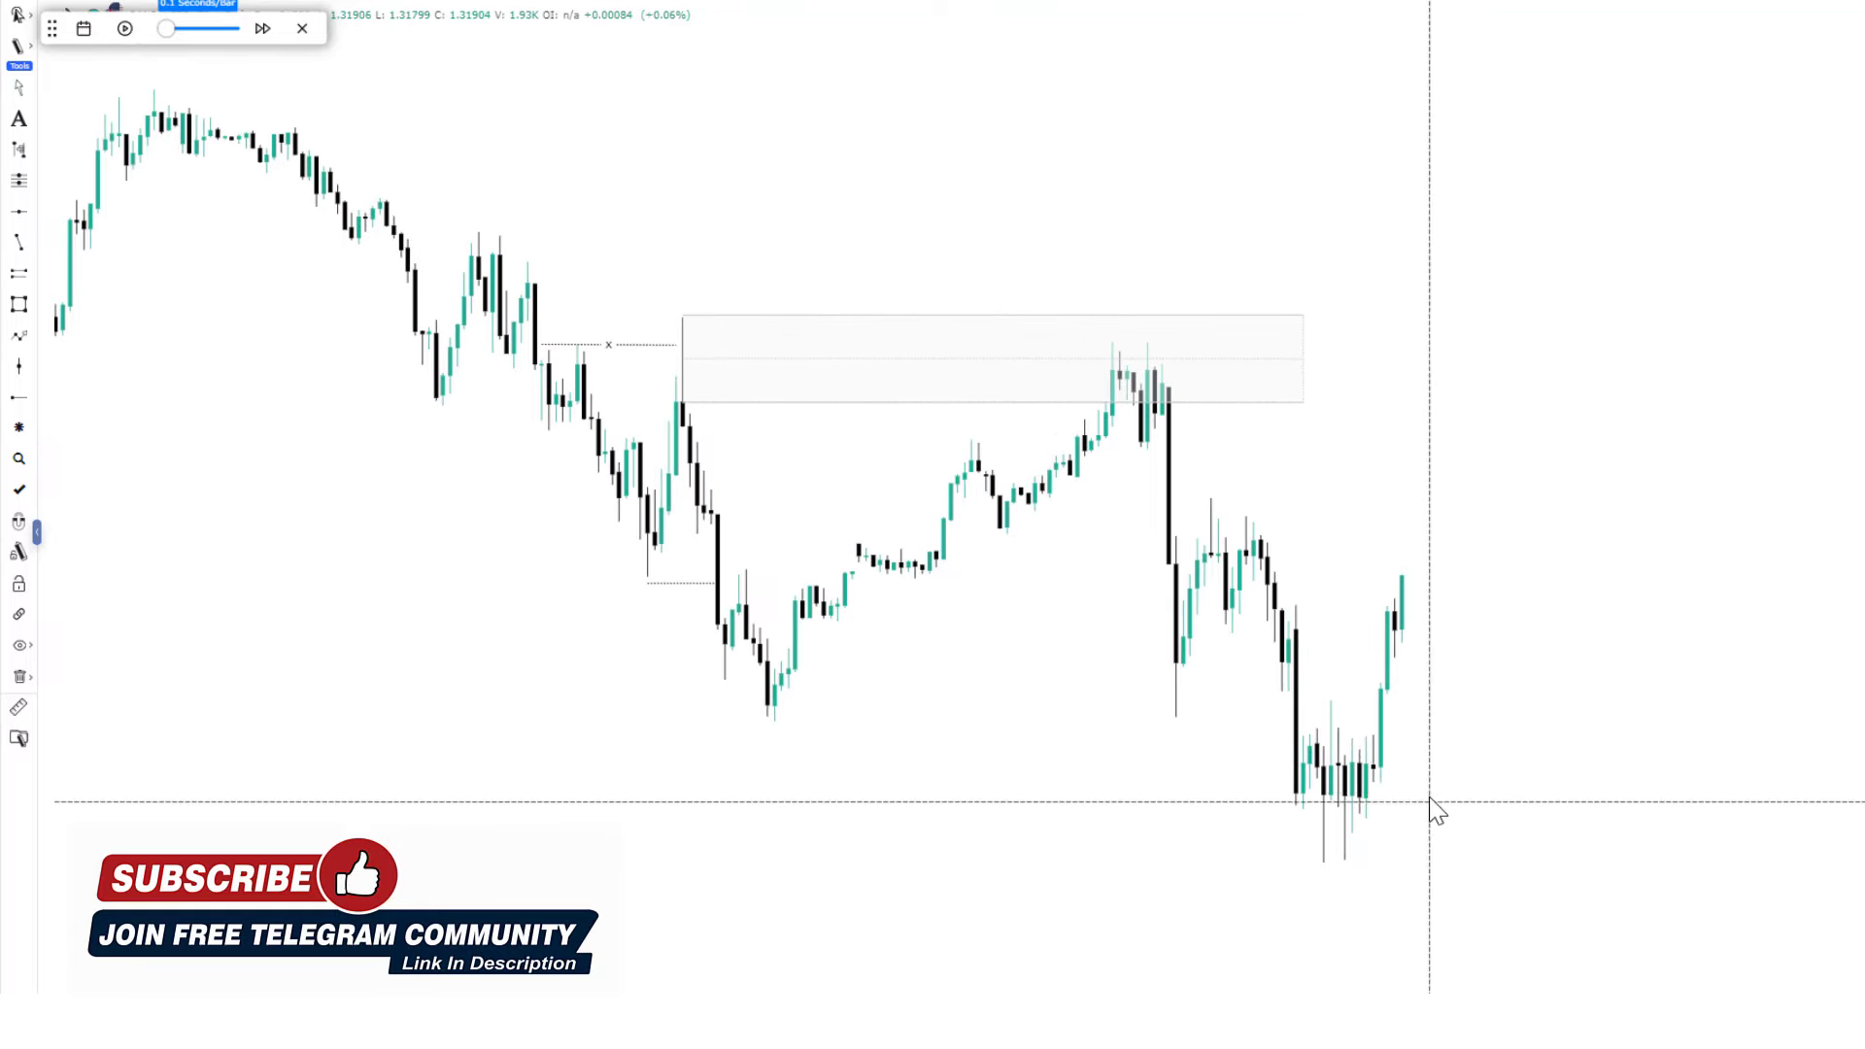
left_click_drag(1302, 405, 1133, 427)
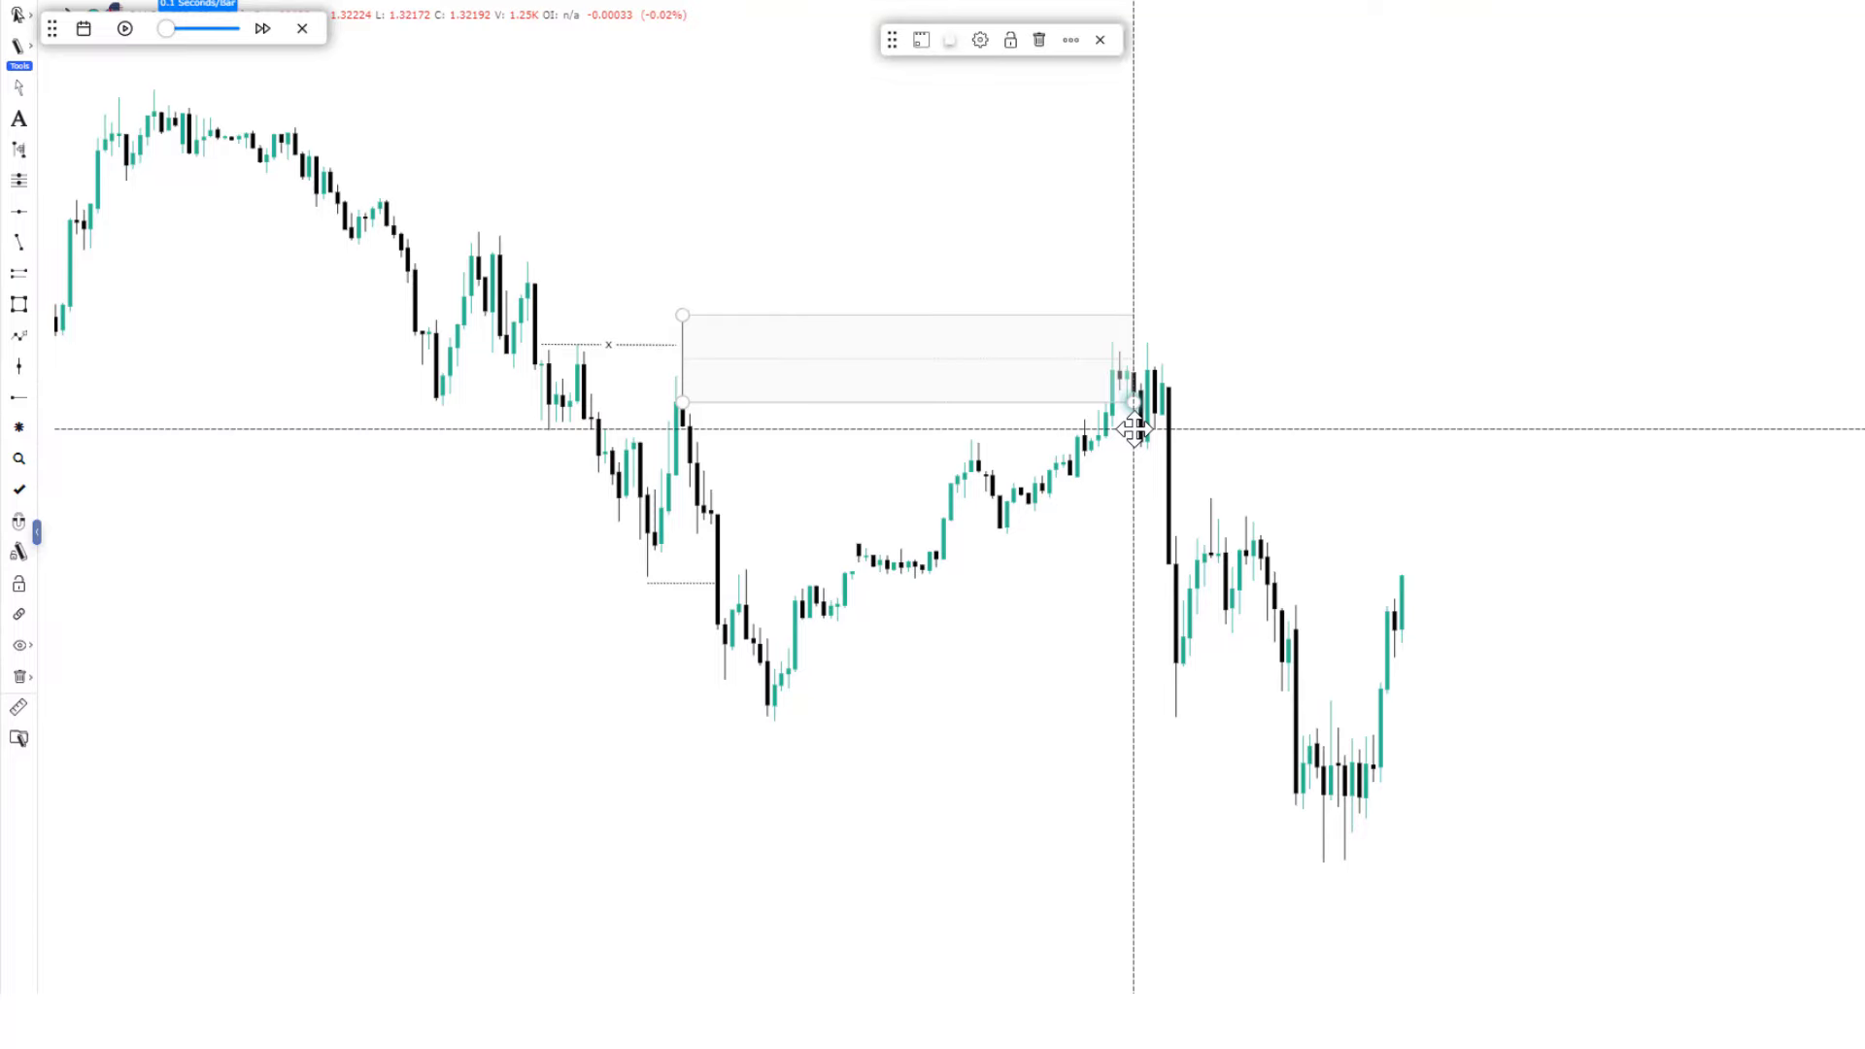
Draw a second gray supply zone from the retest high extending to the right.
left_click(18, 273)
left_click(1132, 444)
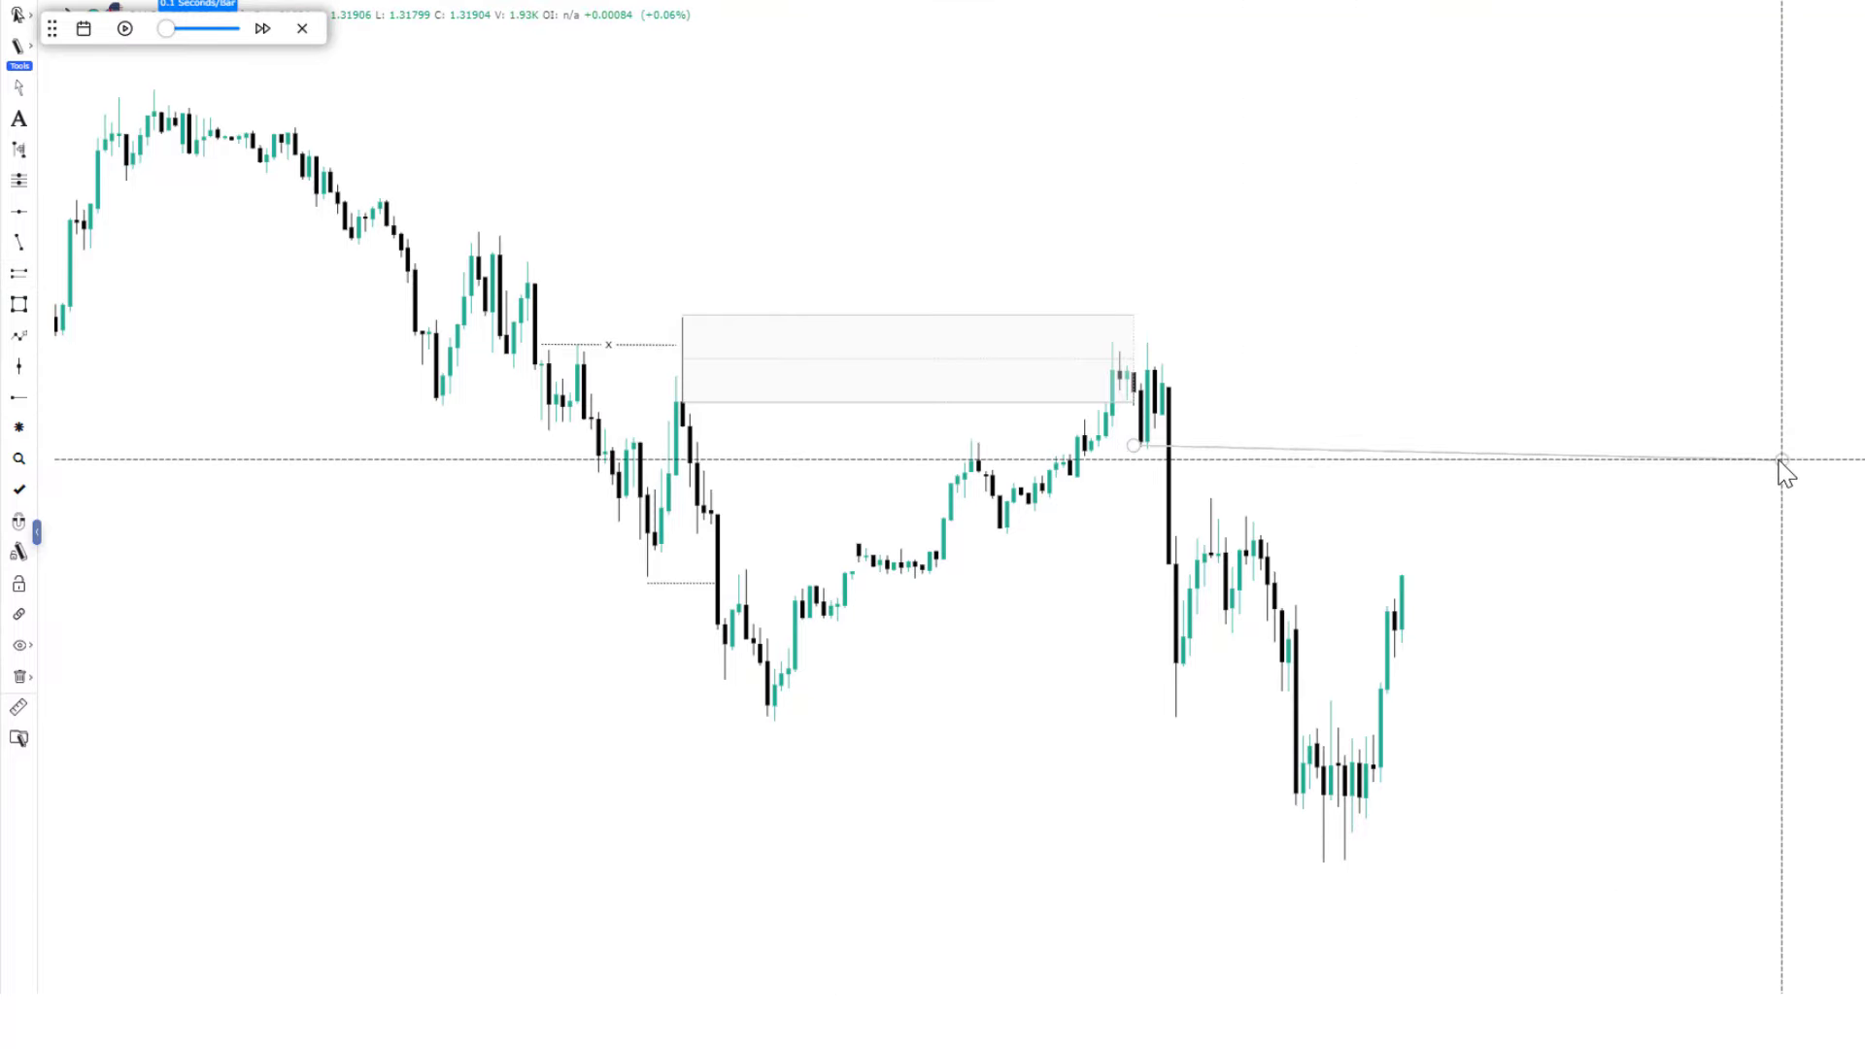
left_click(1799, 342)
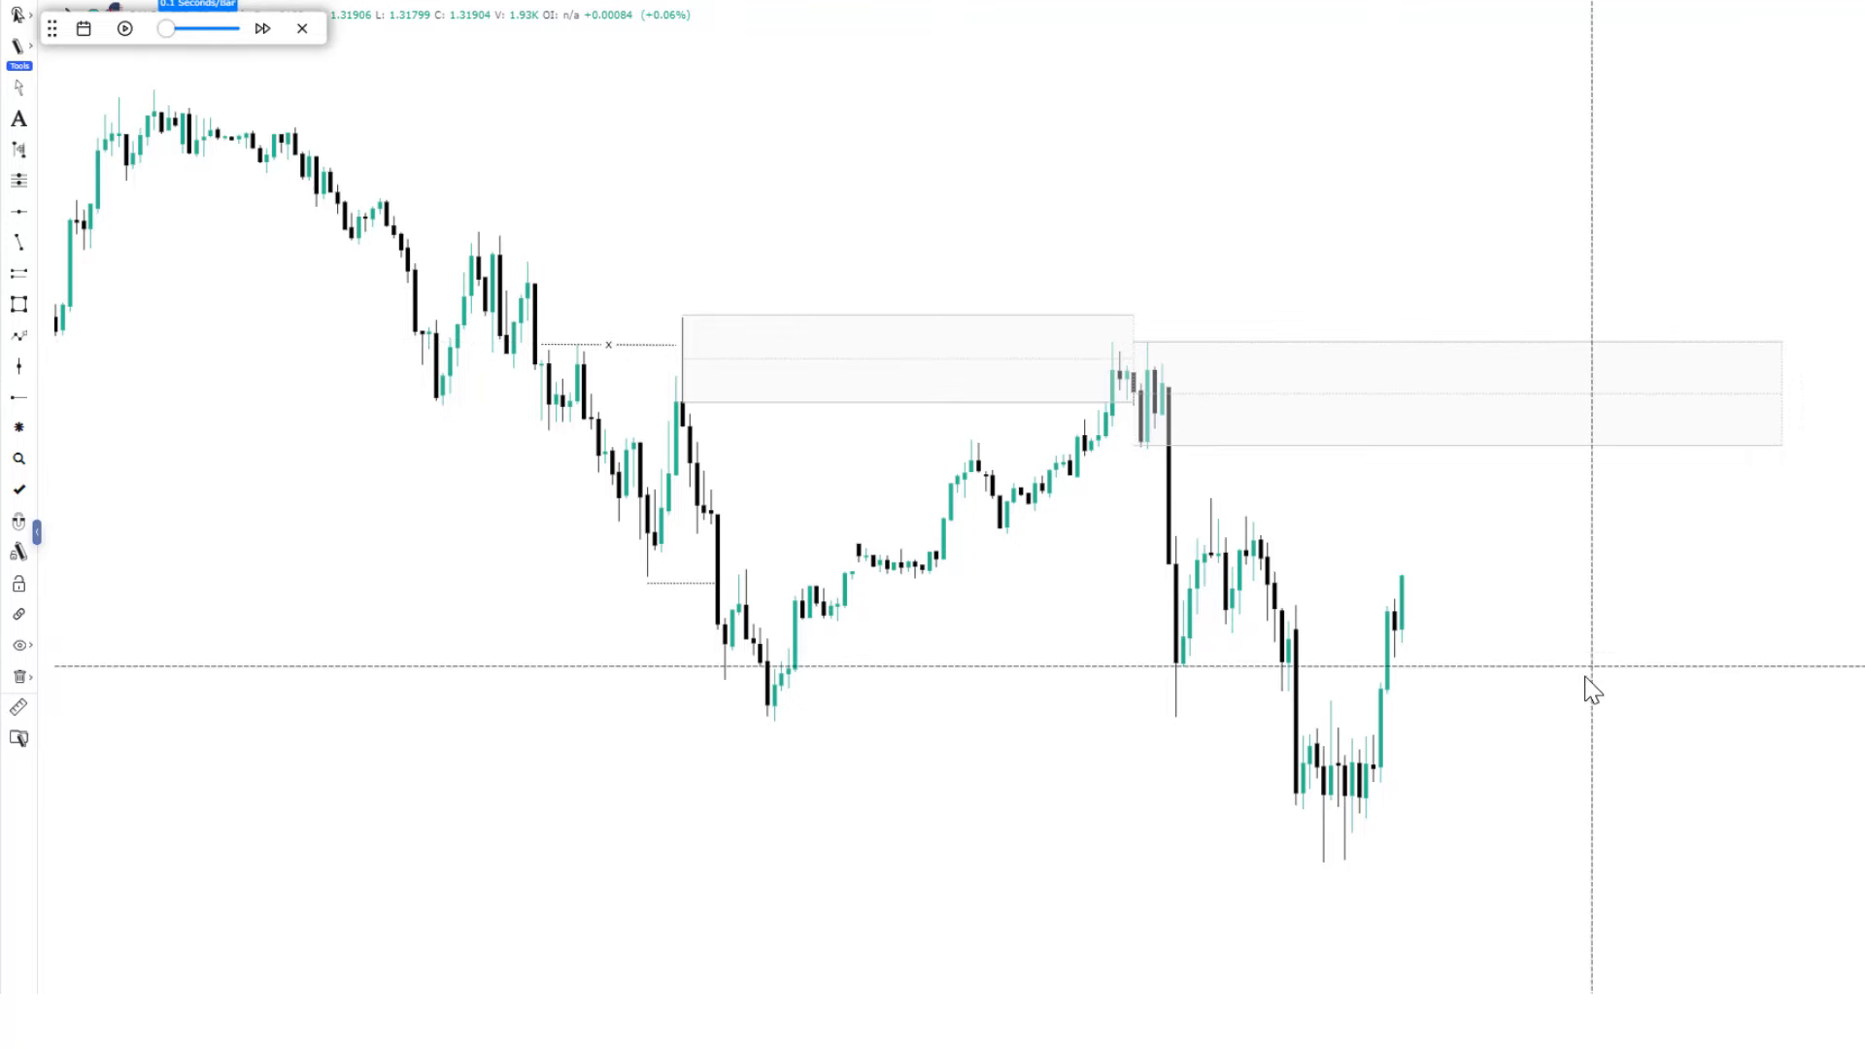
Exit bar replay to the latest live GBPUSD candles, then view the GBPUSD signal screenshot.
left_click(124, 28)
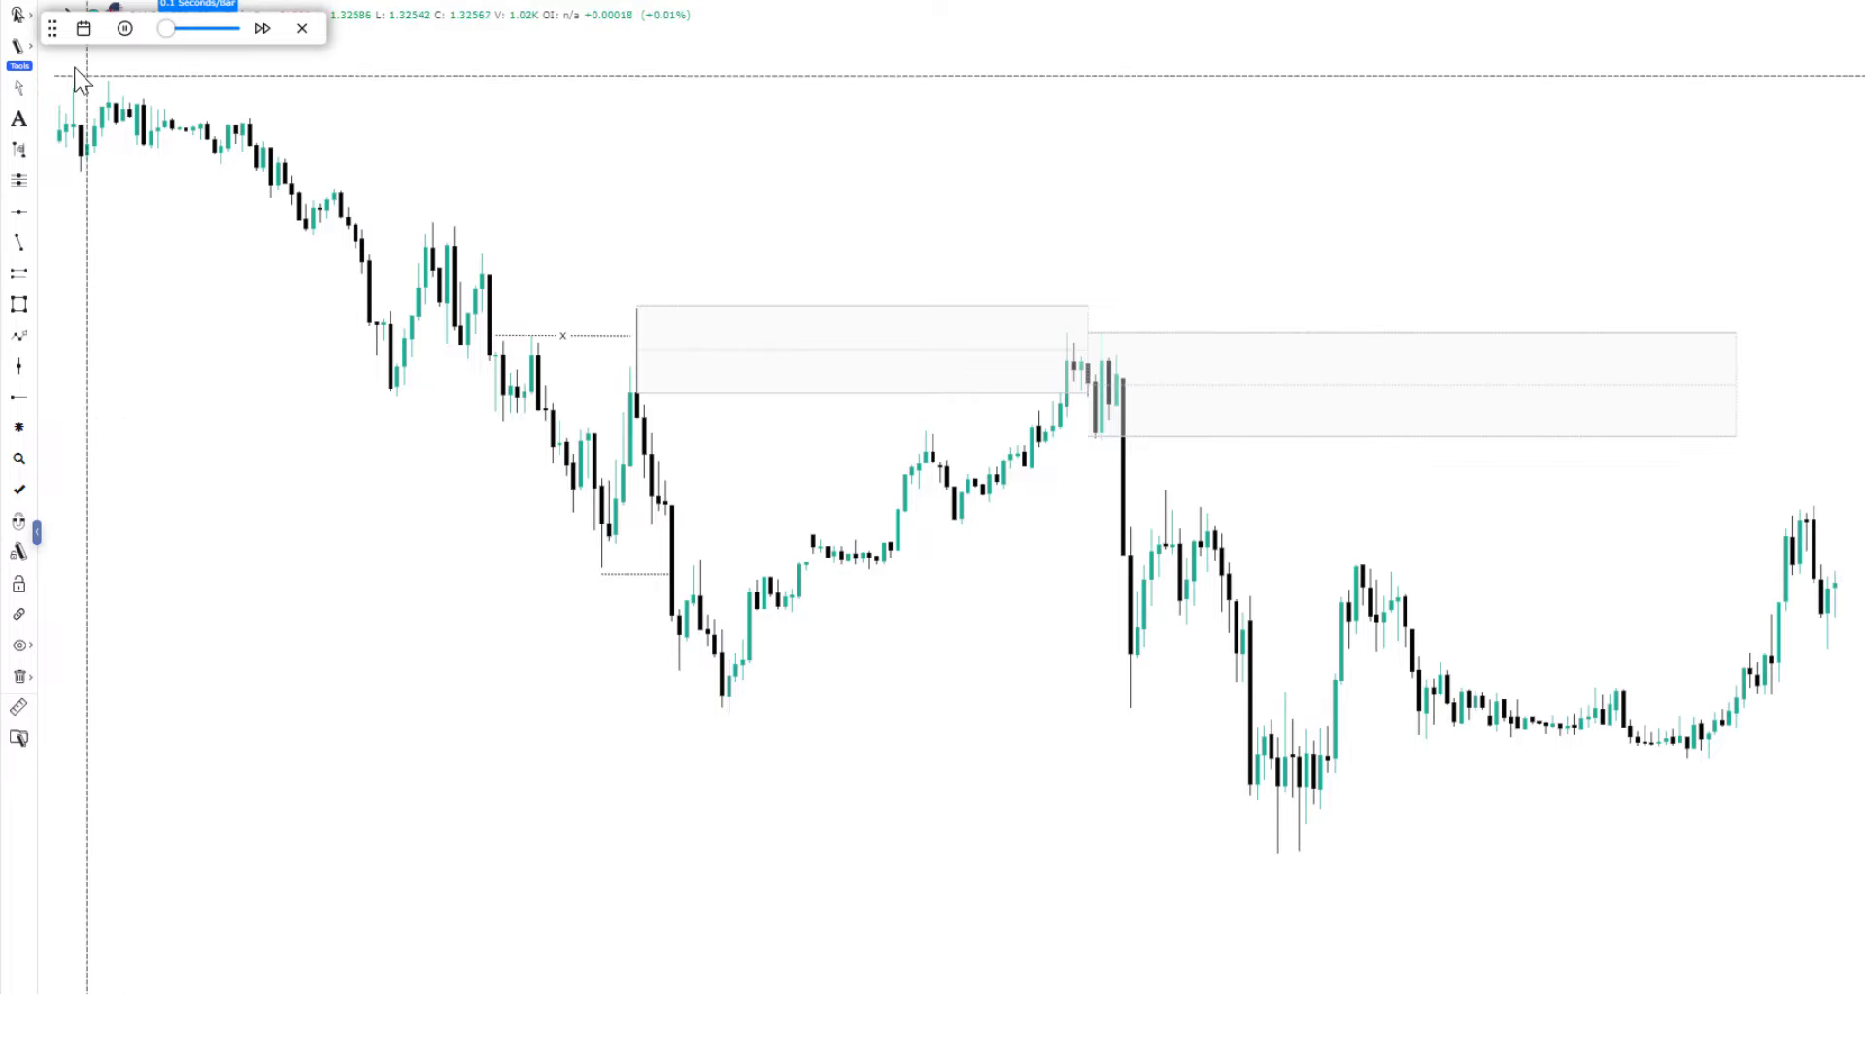
left_click(125, 28)
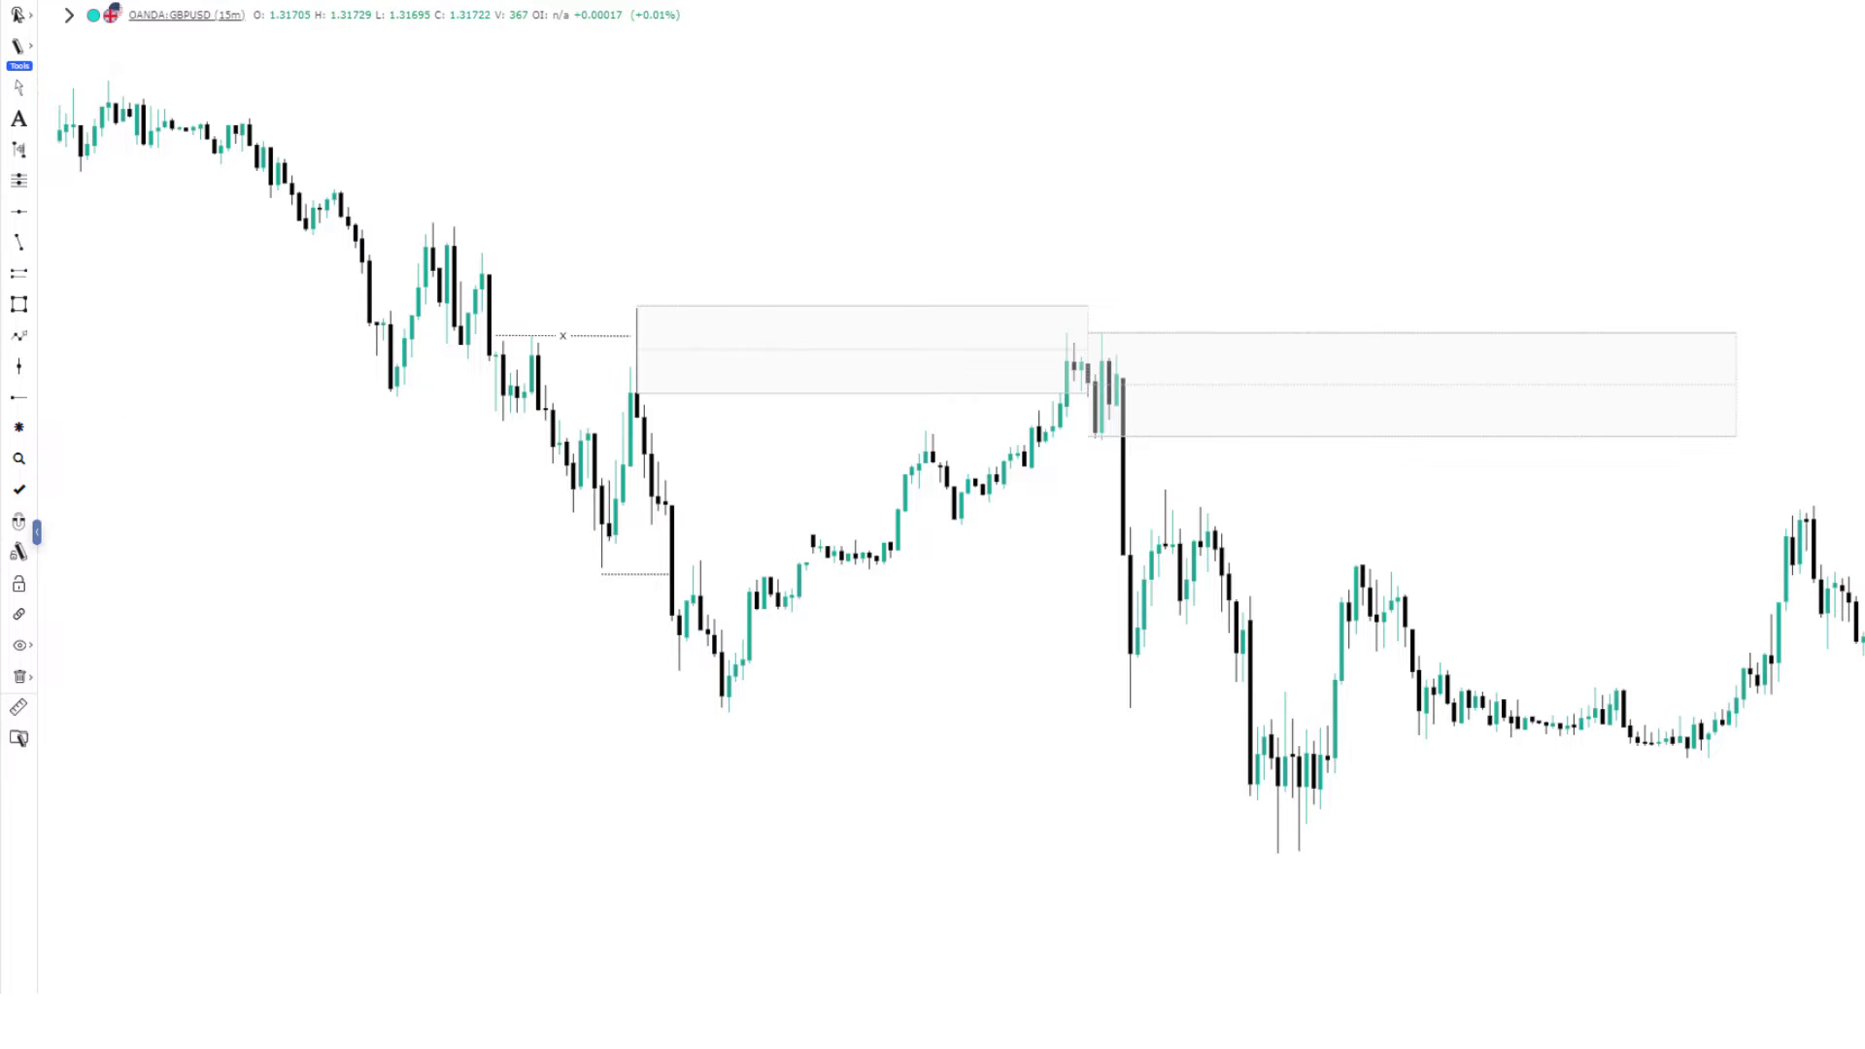
left_click_drag(1823, 467, 1690, 444)
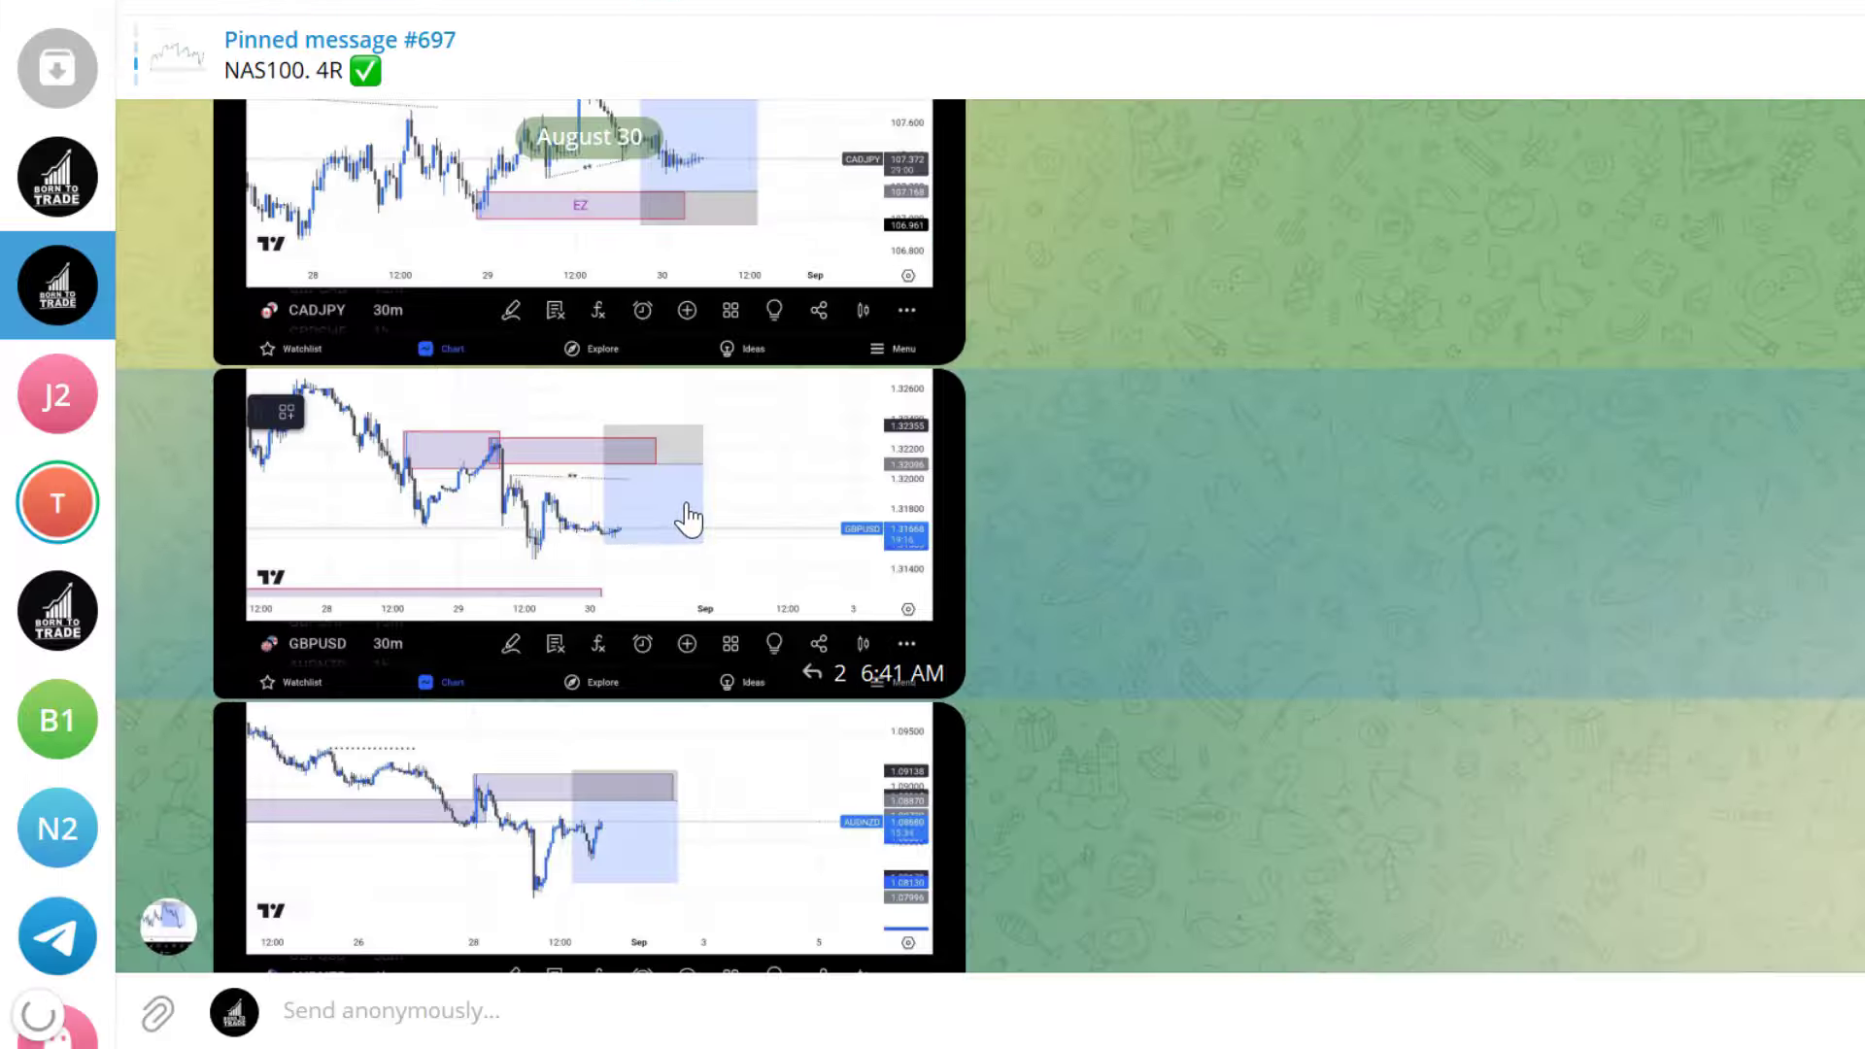
left_click(686, 516)
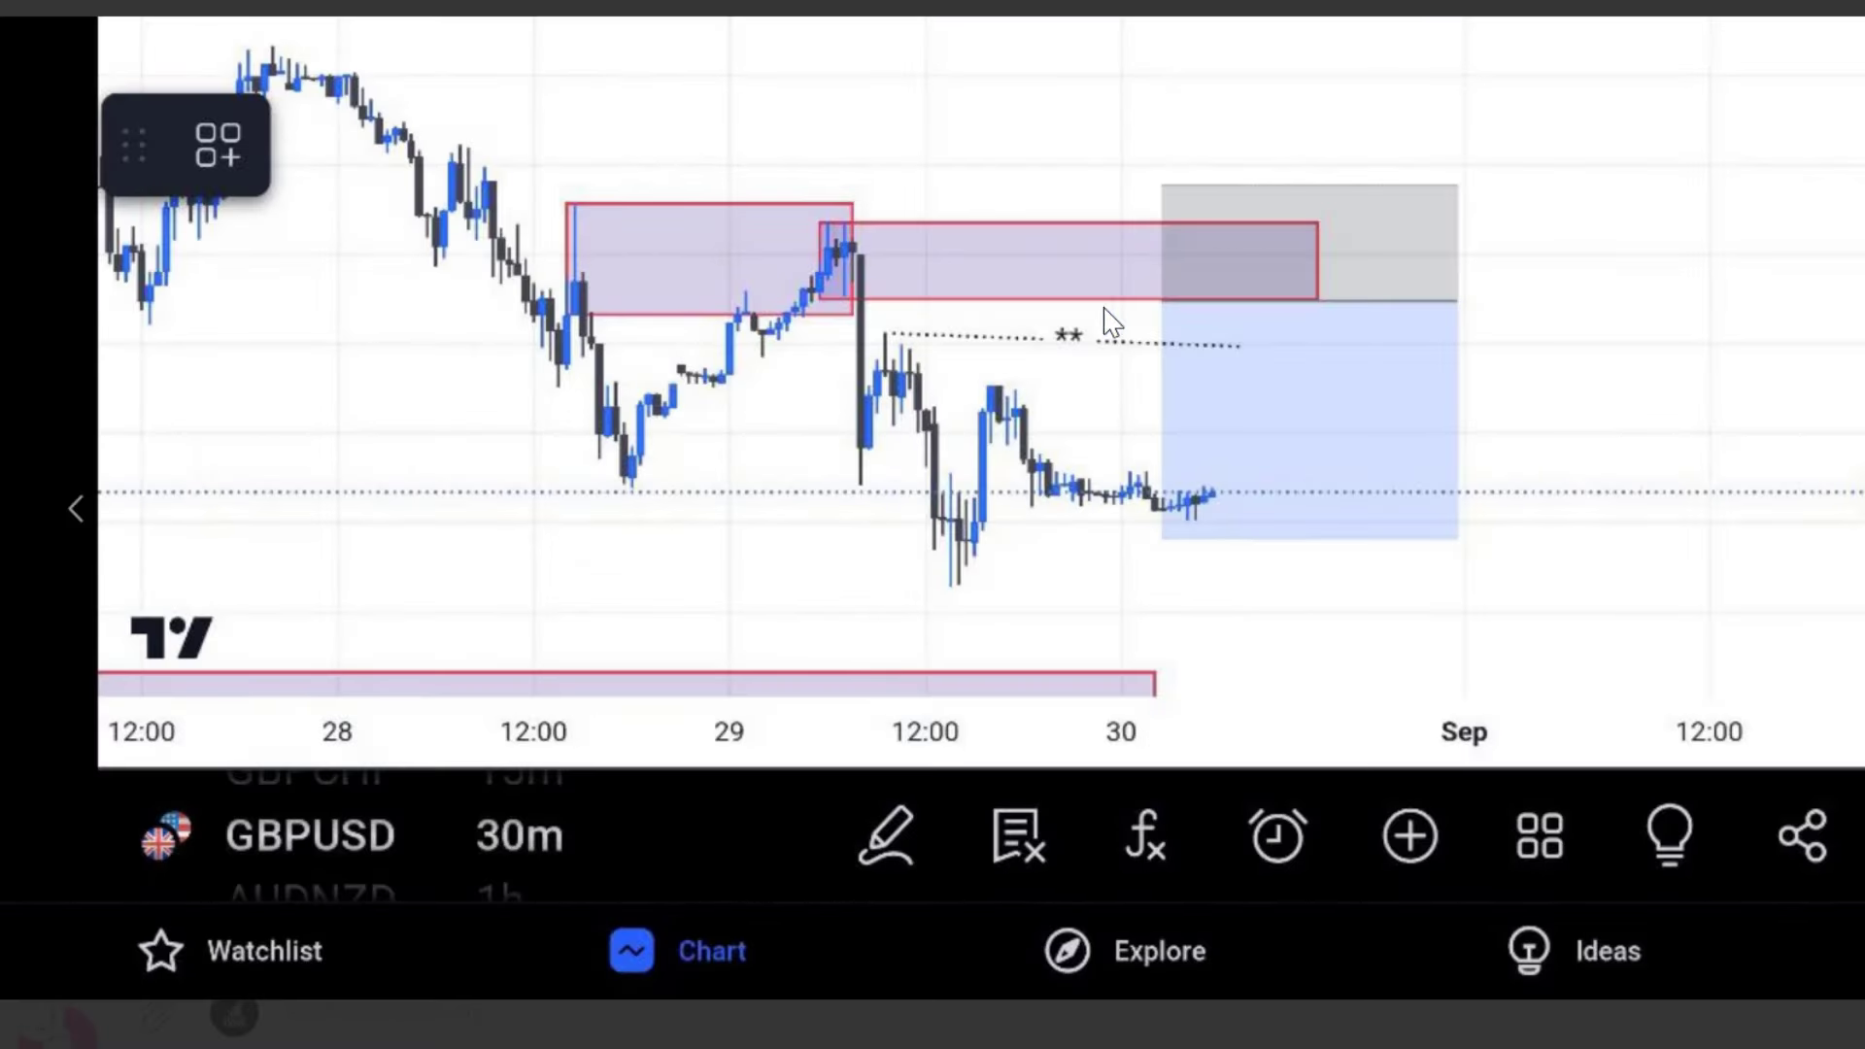
Close the enlarged GBPUSD screenshot and open another chart signal further down the chat.
key("Escape")
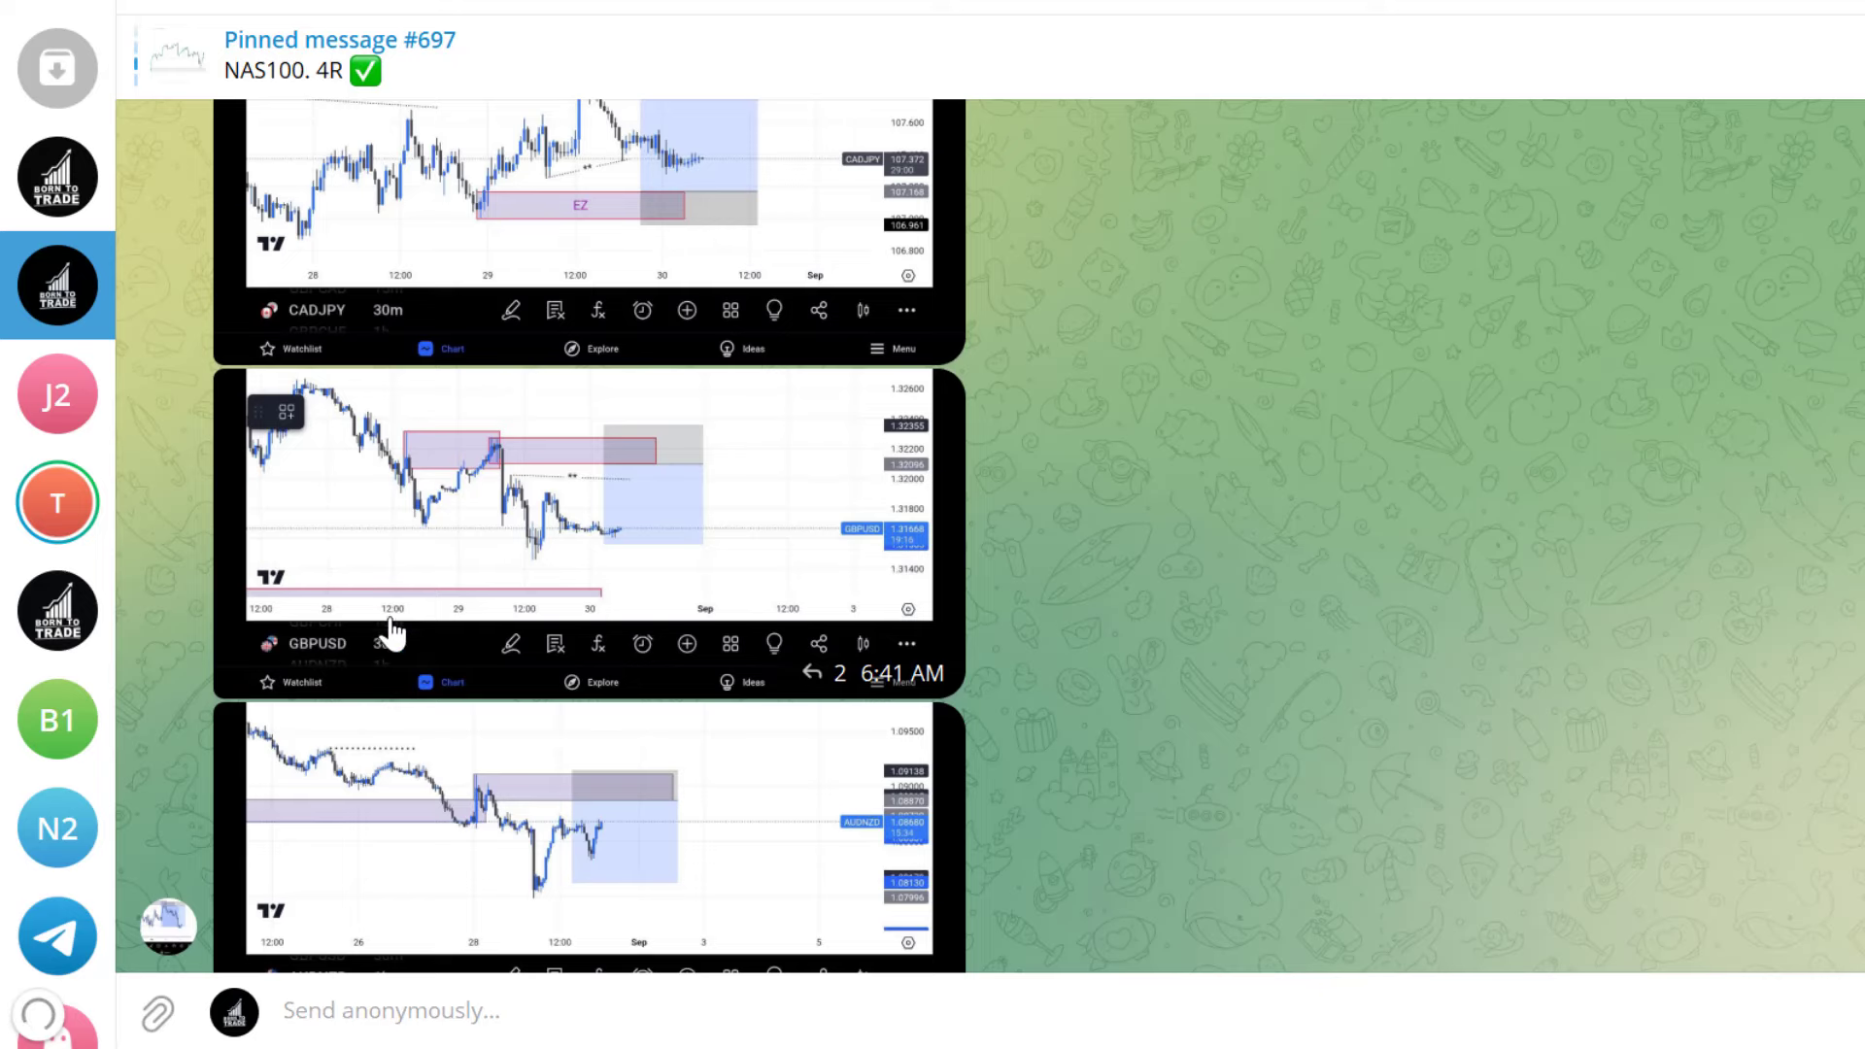
scroll(862, 624, "down", 10)
left_click(714, 607)
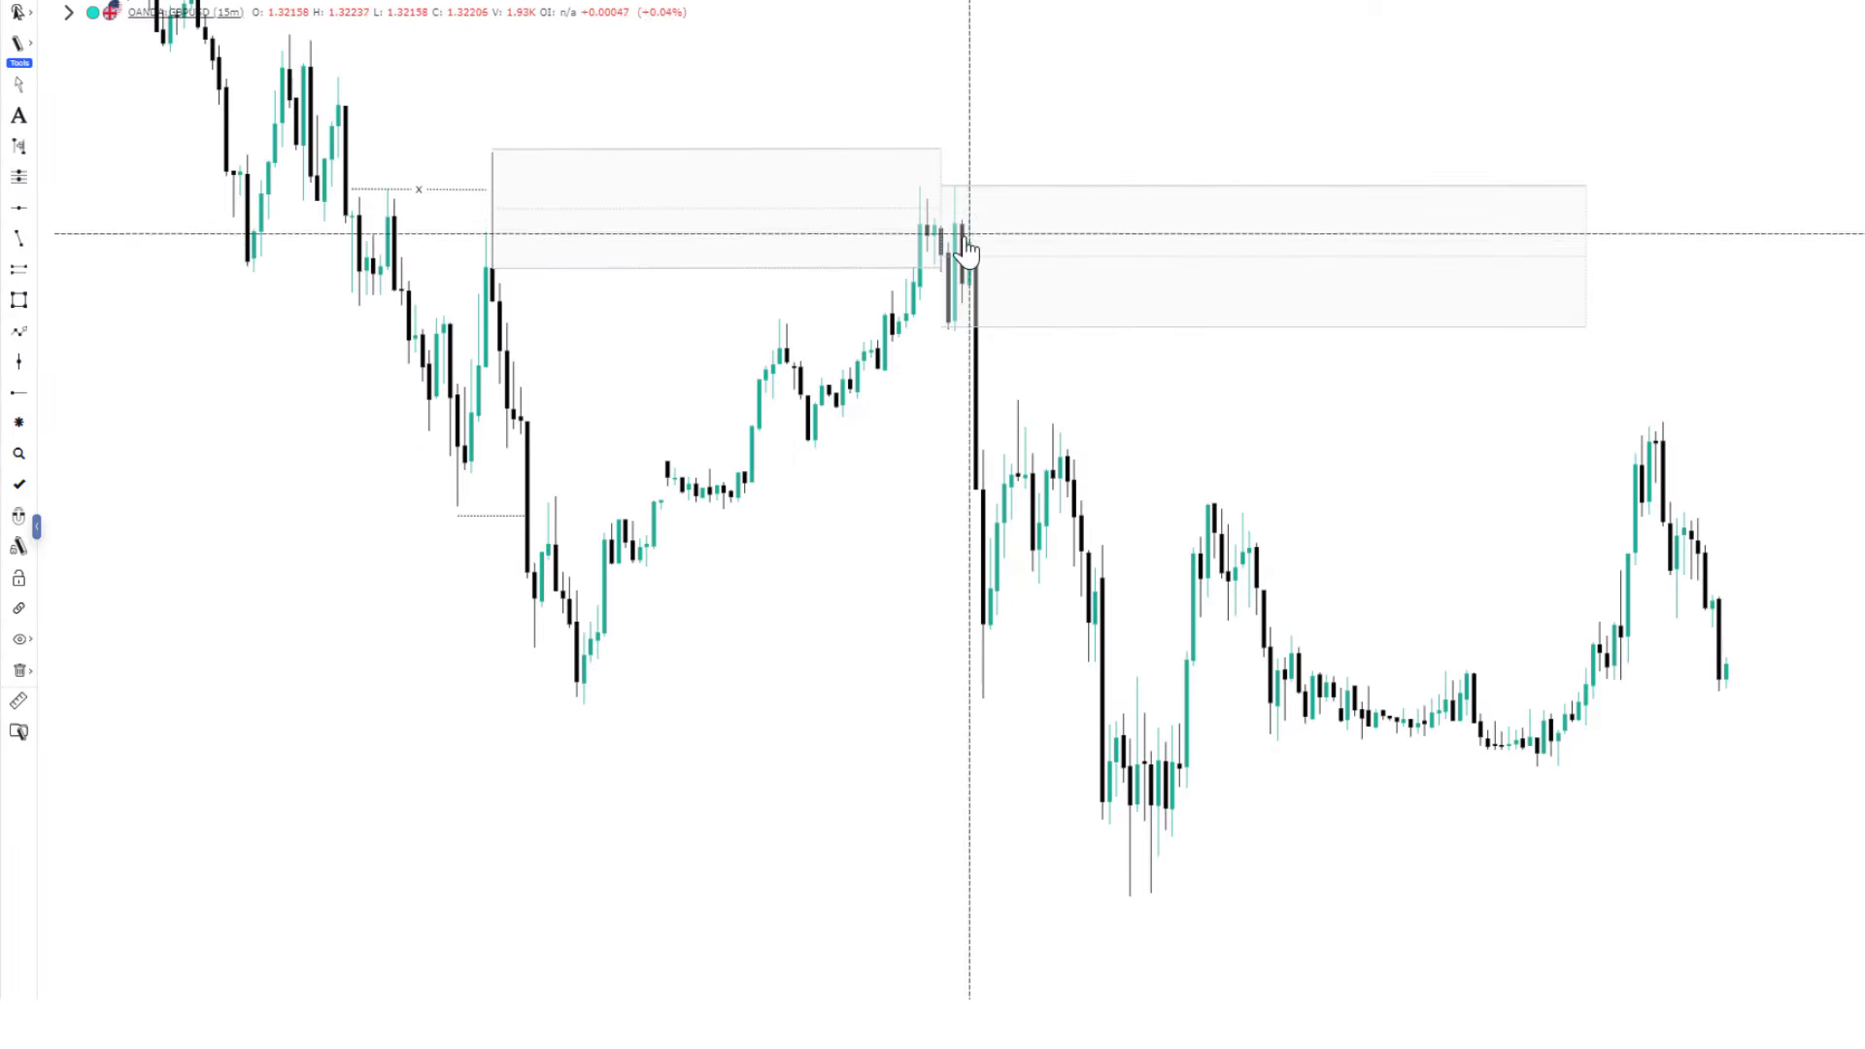
Narrow the first supply box on the 15m GBPUSD chart and delete the second one.
left_click_drag(962, 187, 1066, 187)
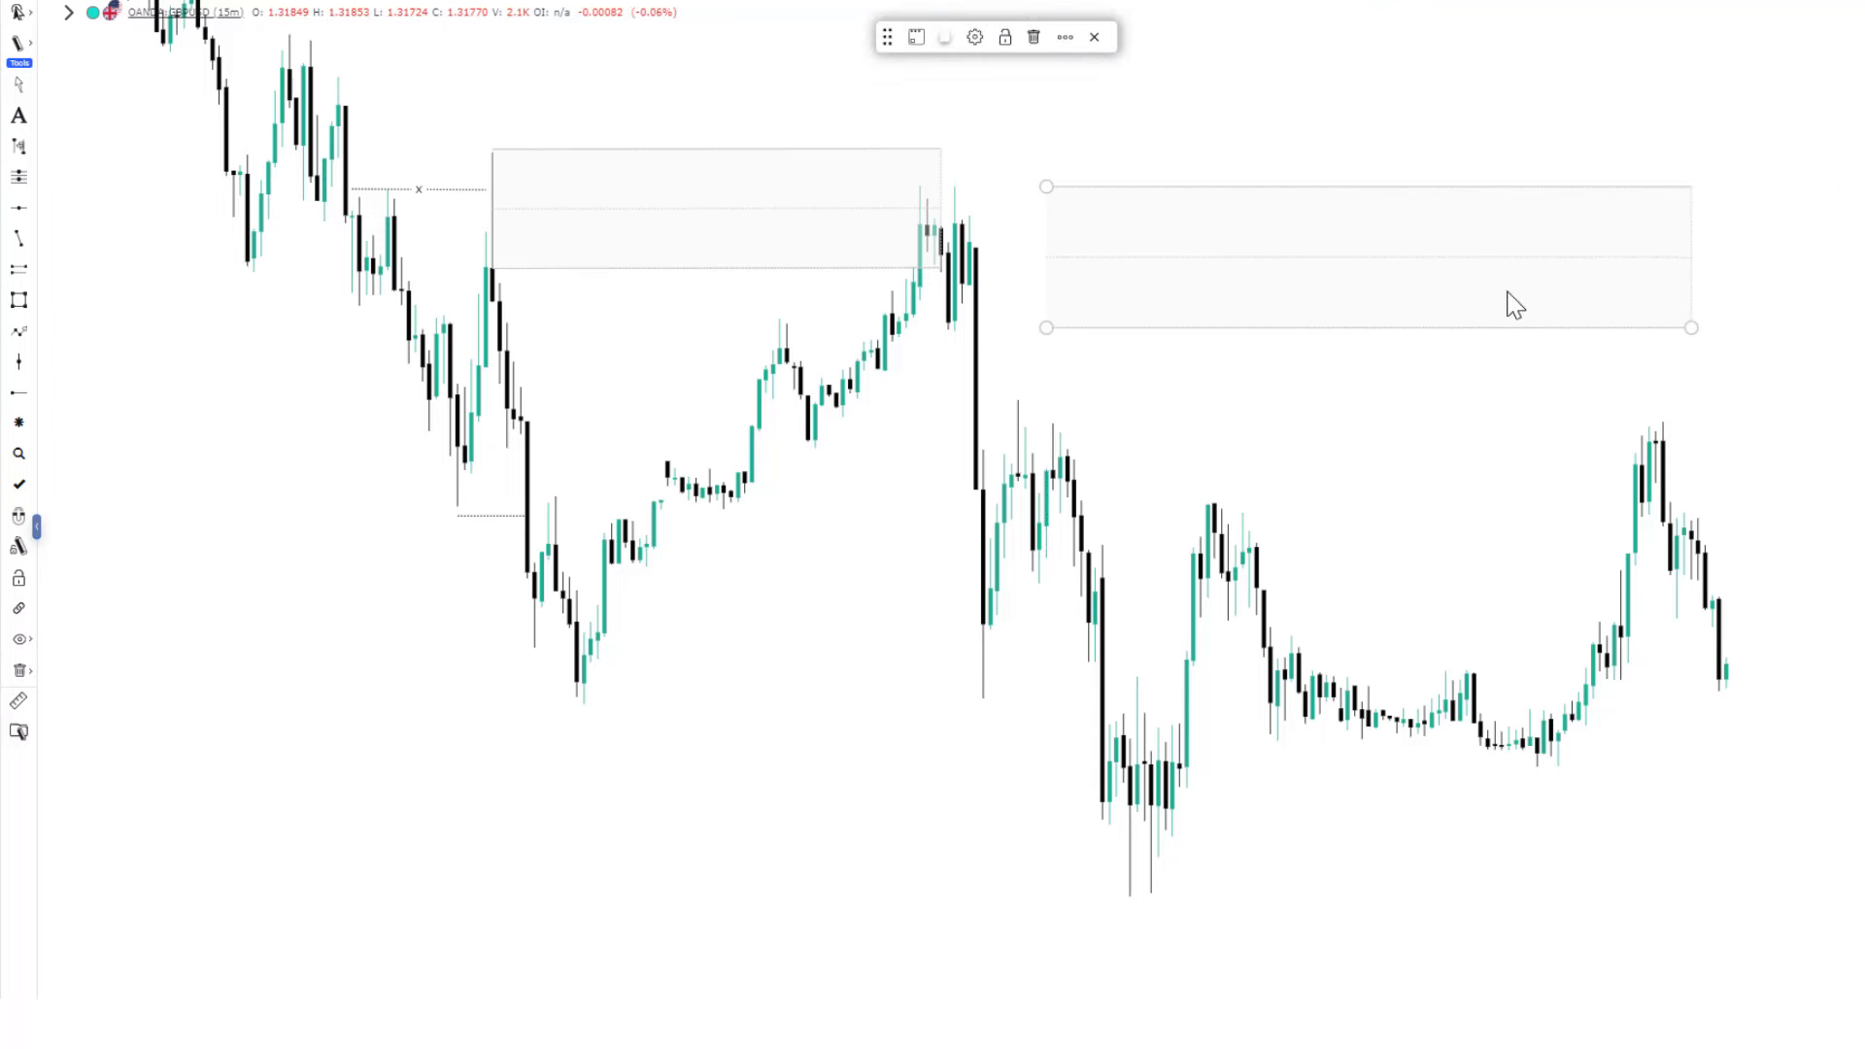
left_click(930, 151)
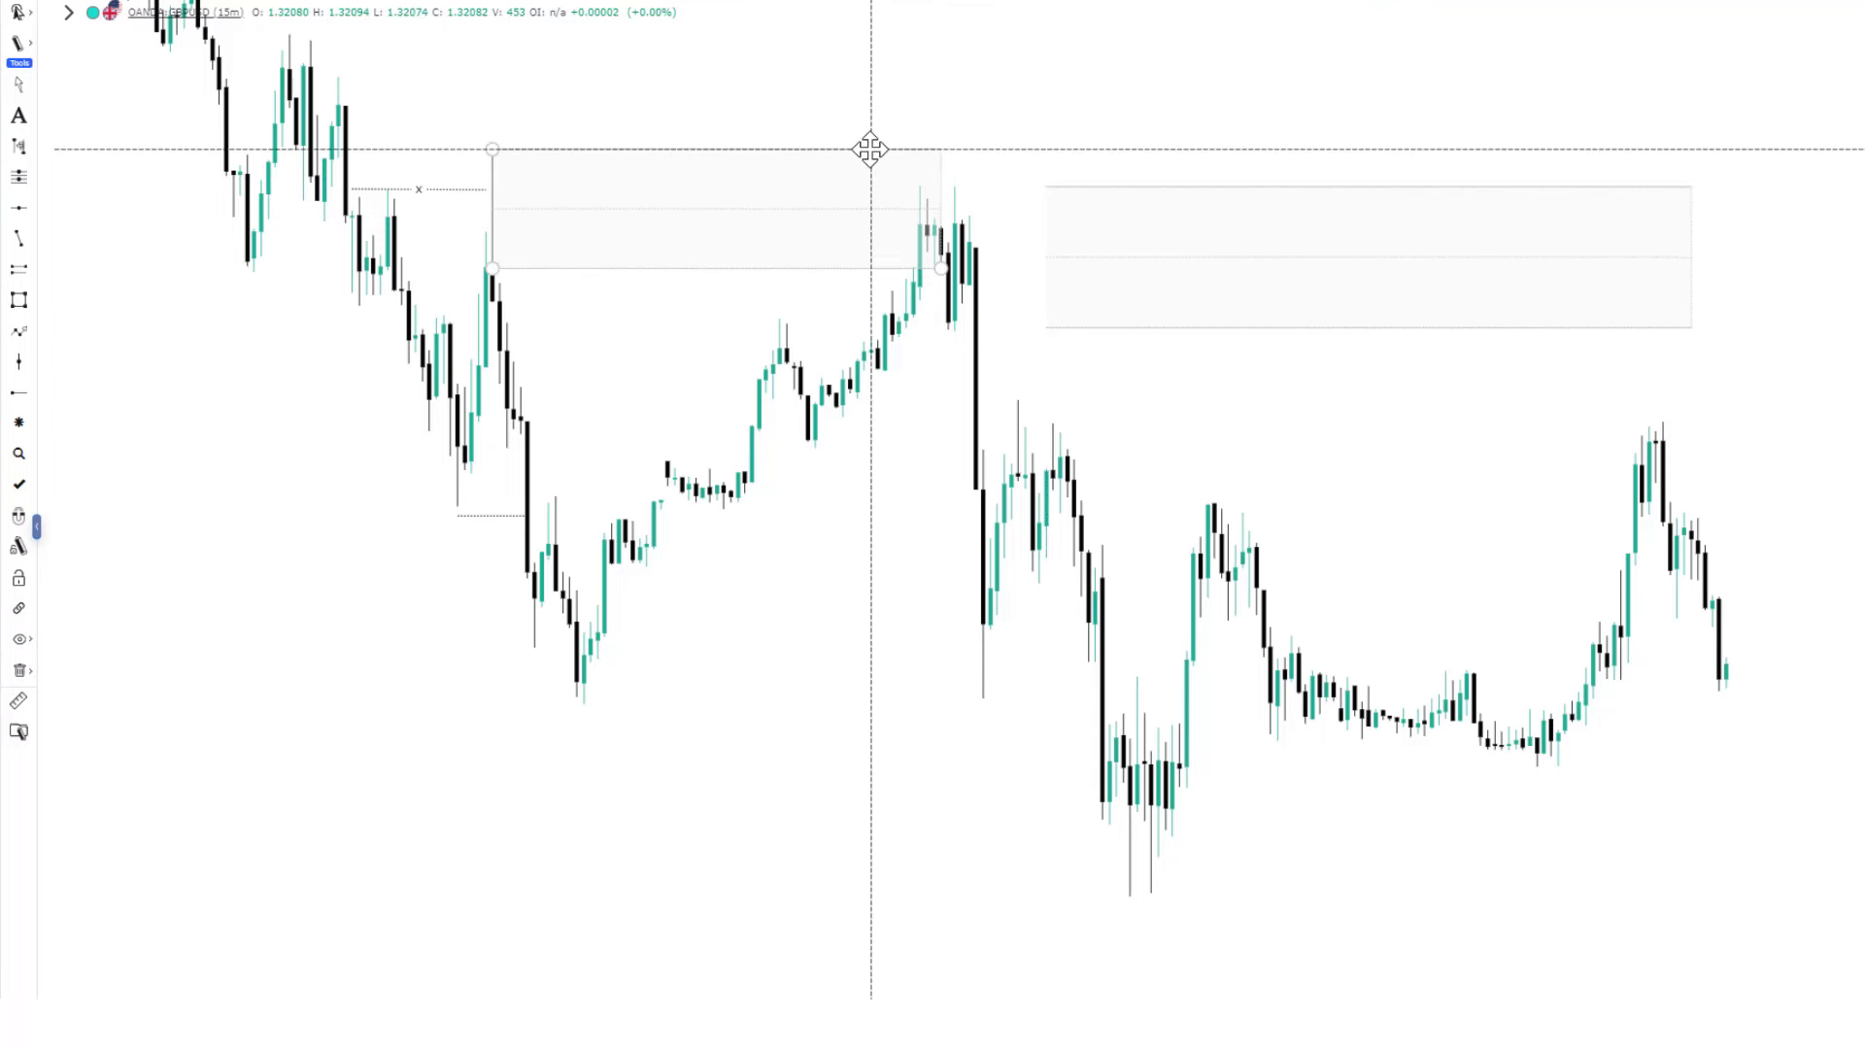
left_click_drag(940, 269, 871, 269)
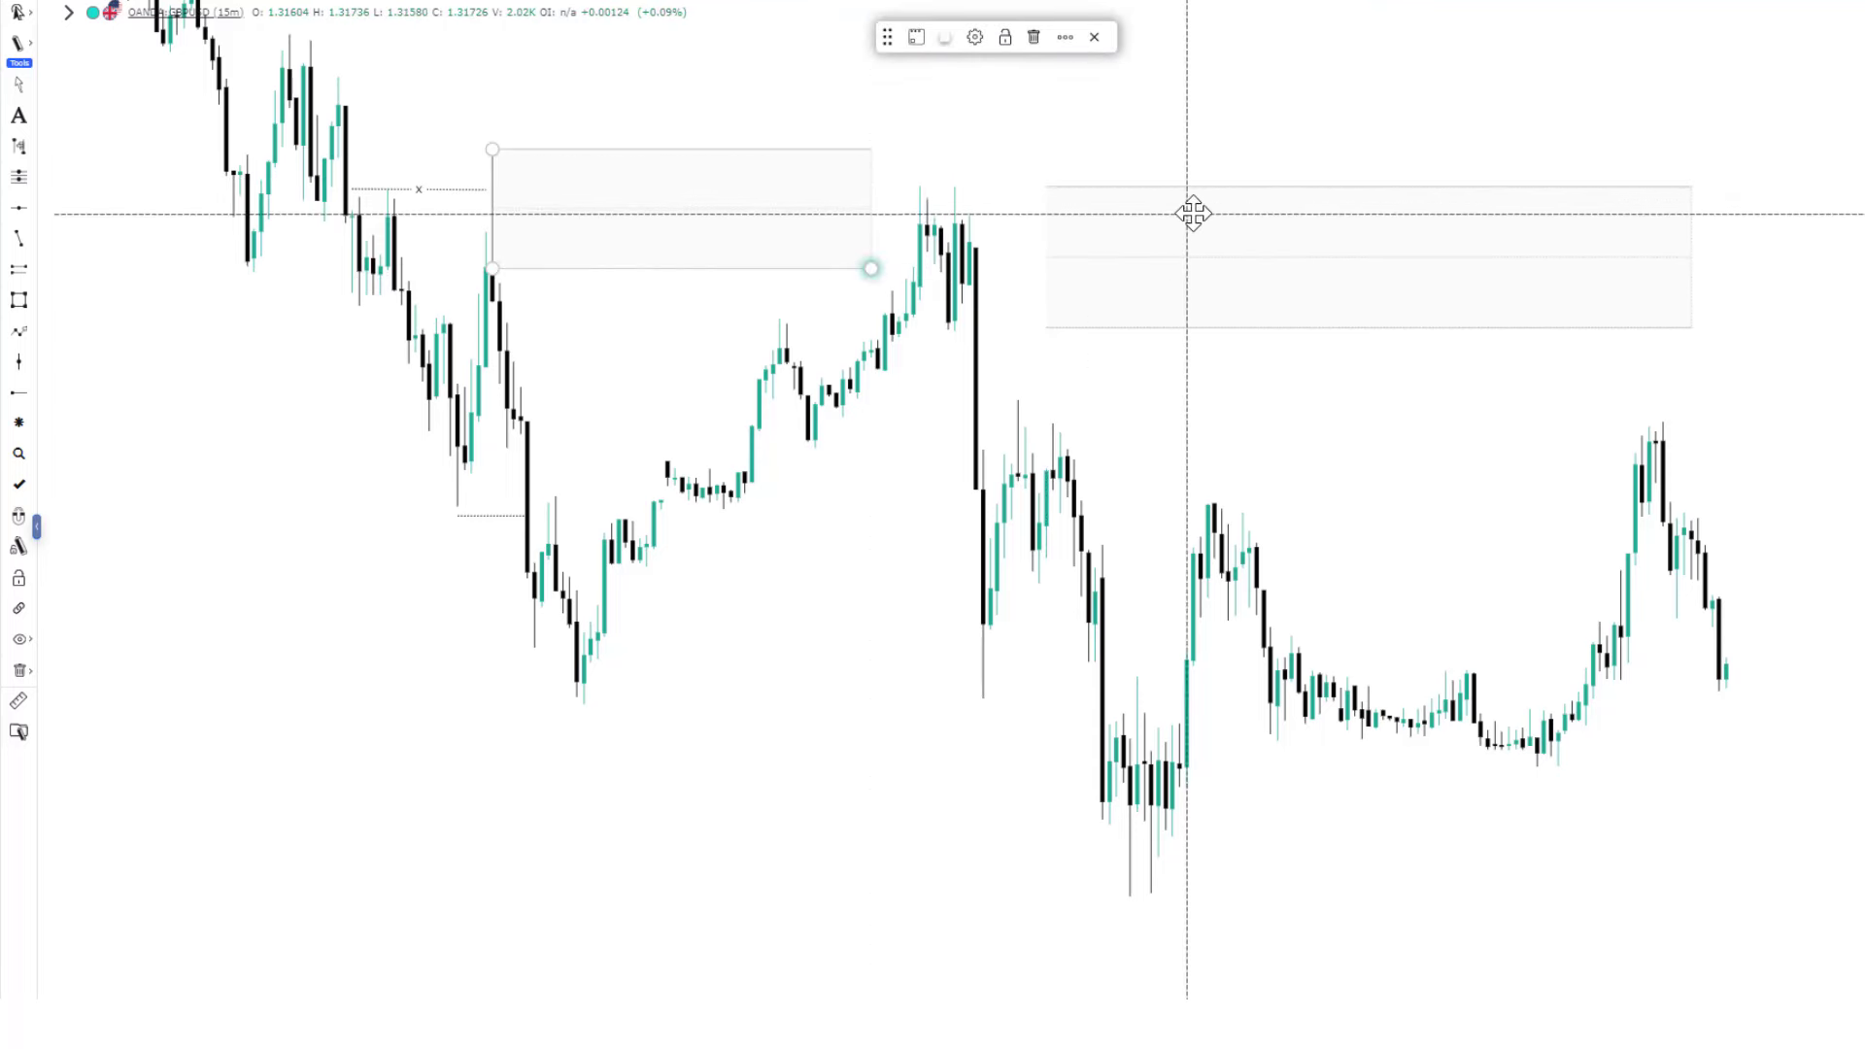
left_click(1256, 189)
key("Delete")
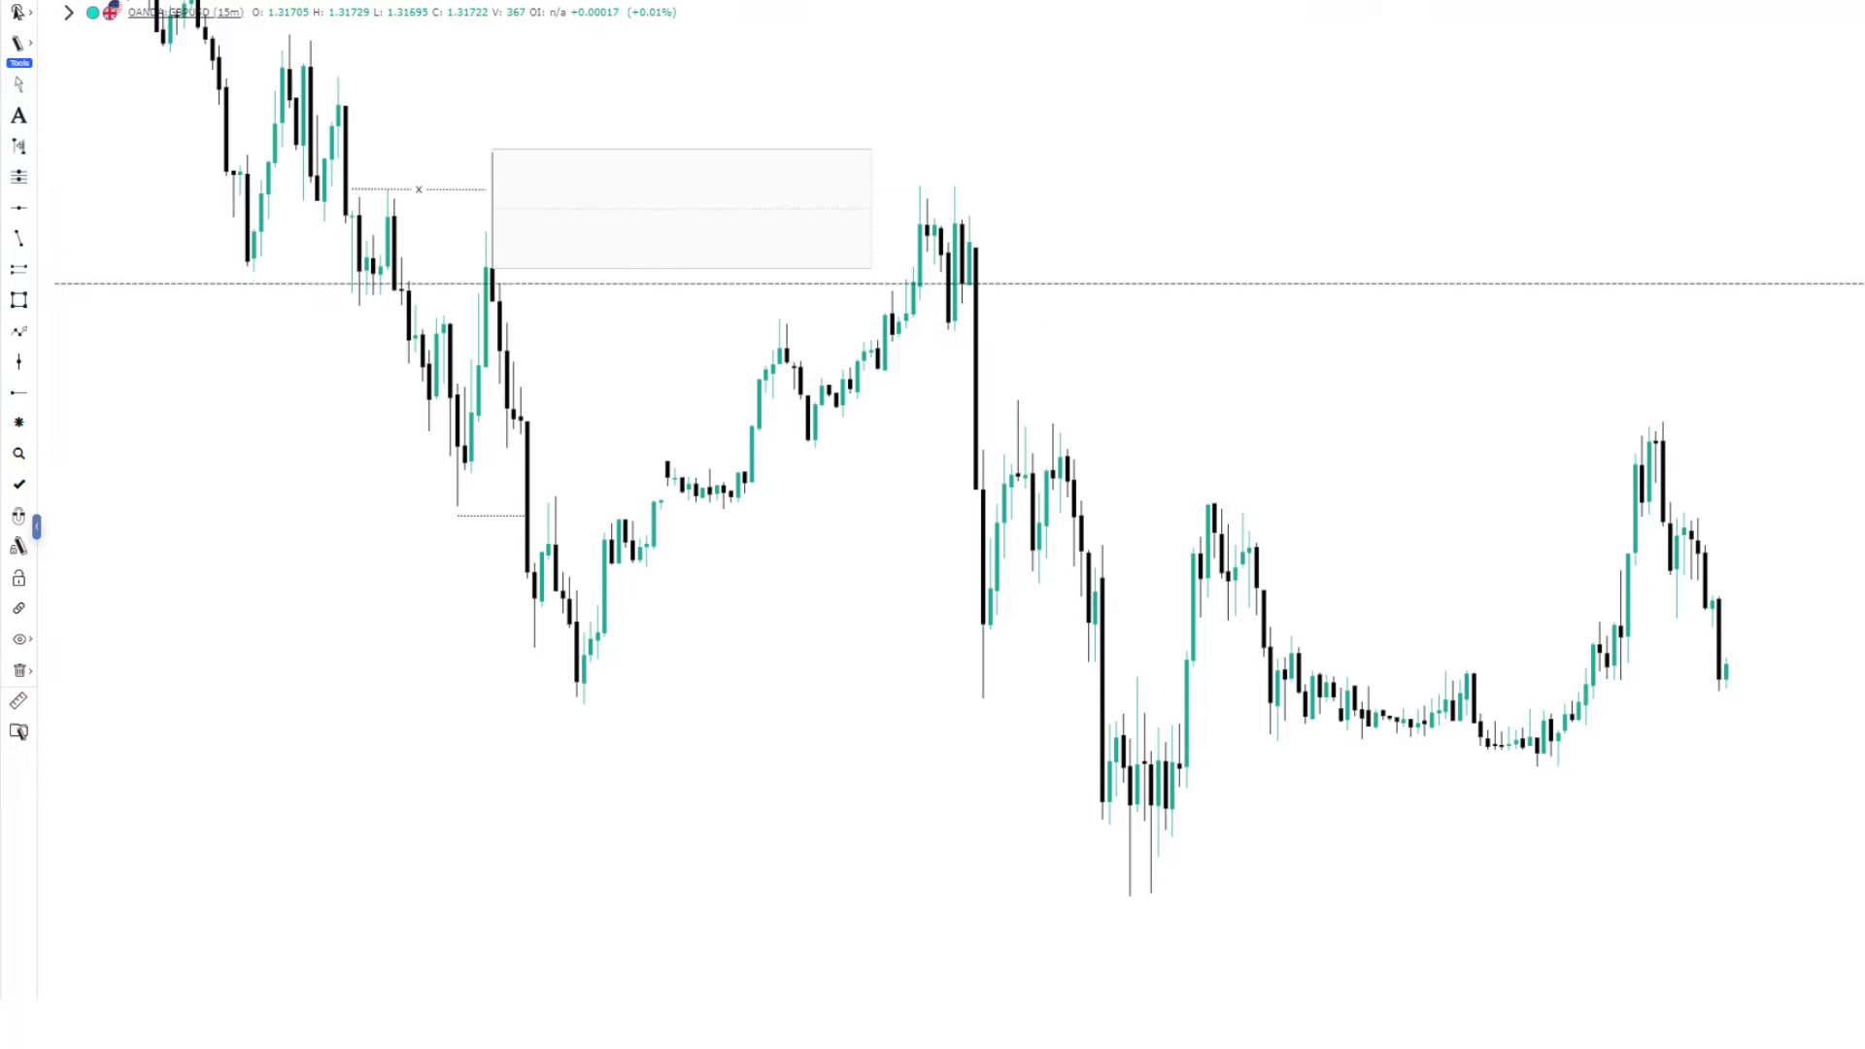
Mark the recent swing high with a short horizontal trend line.
scroll(1552, 428, "up", 5)
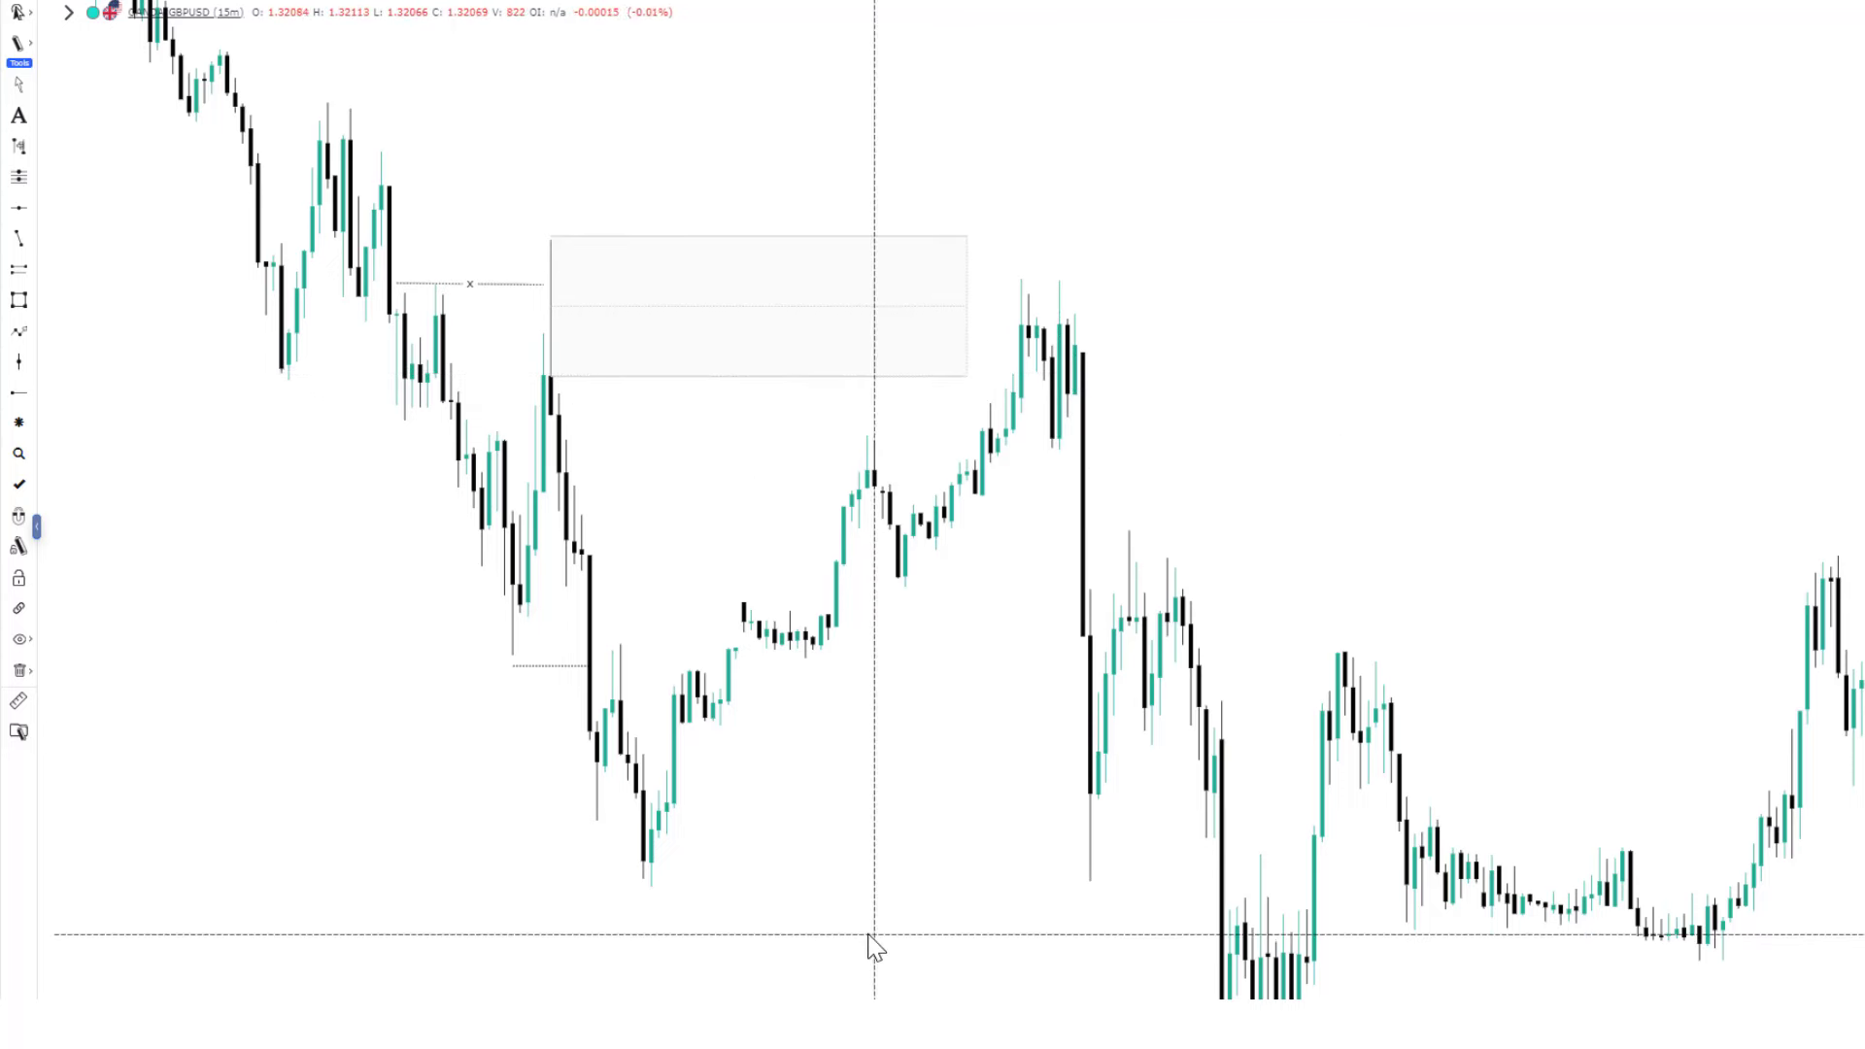
left_click(18, 238)
left_click(1028, 298)
left_click(1058, 298)
left_click(1103, 312)
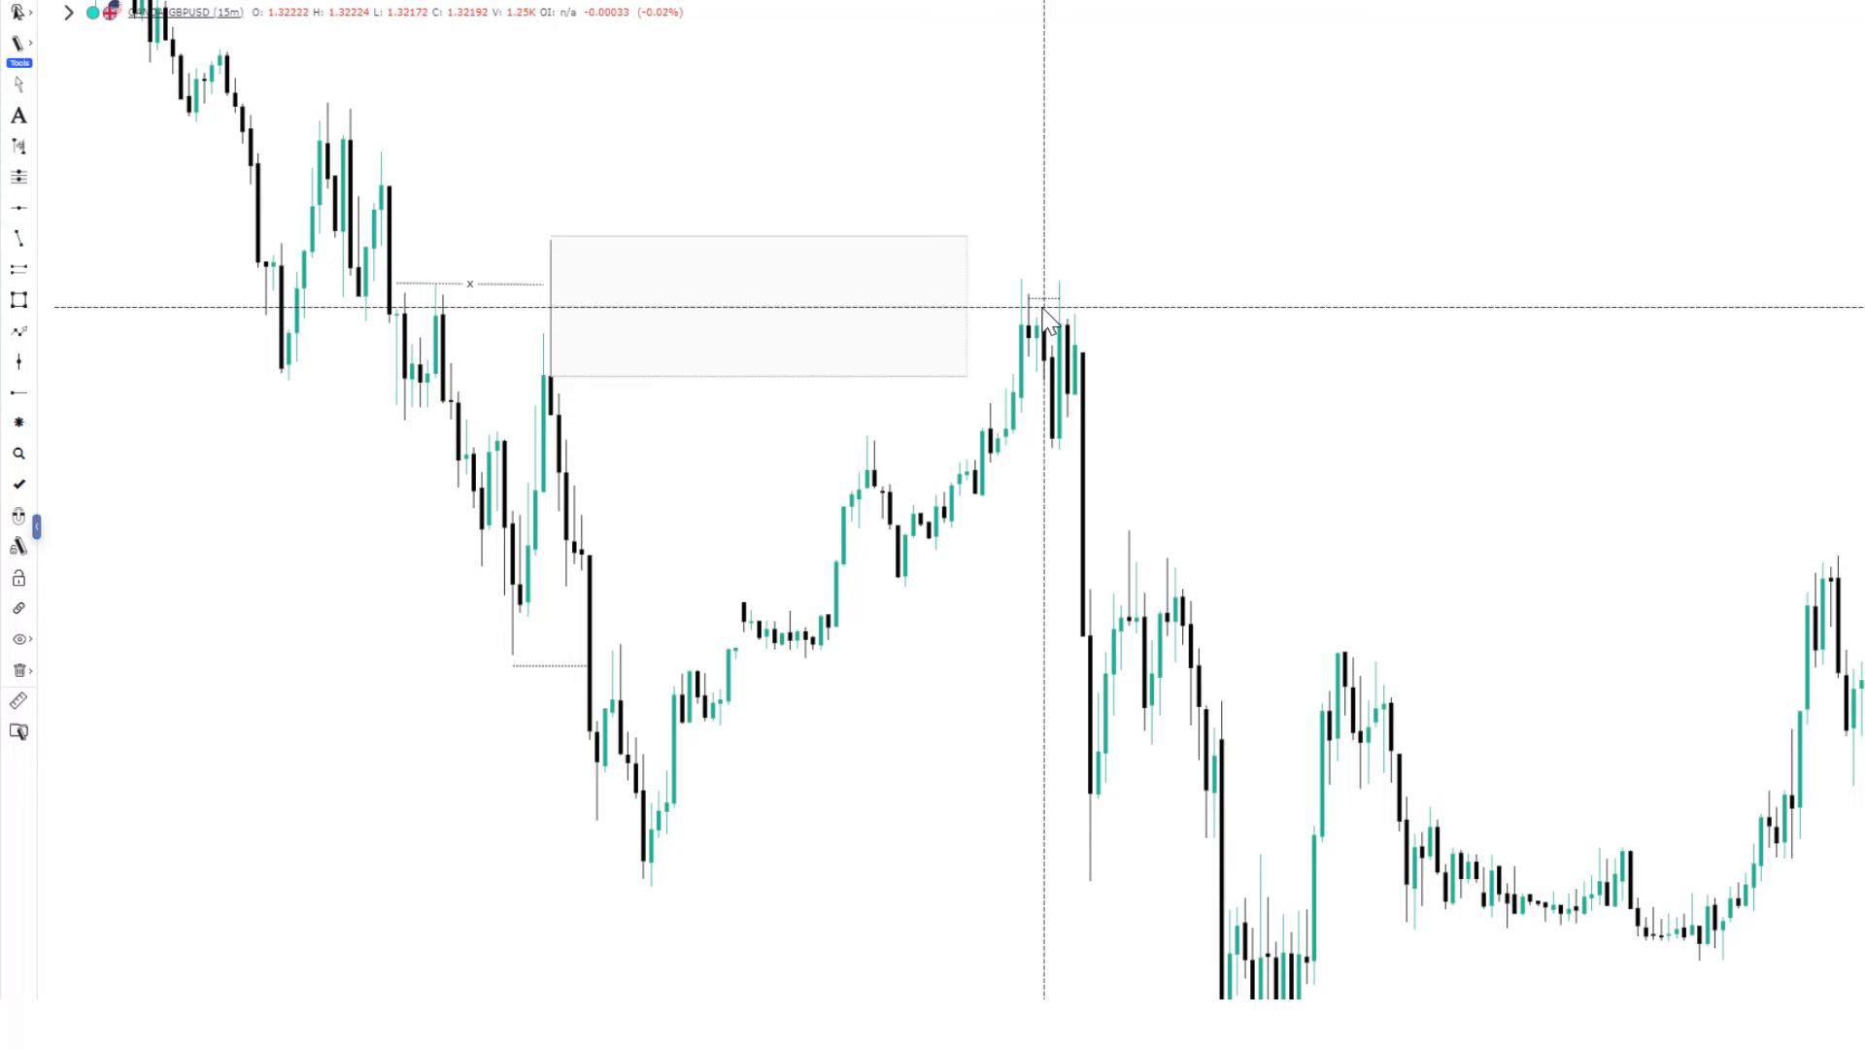